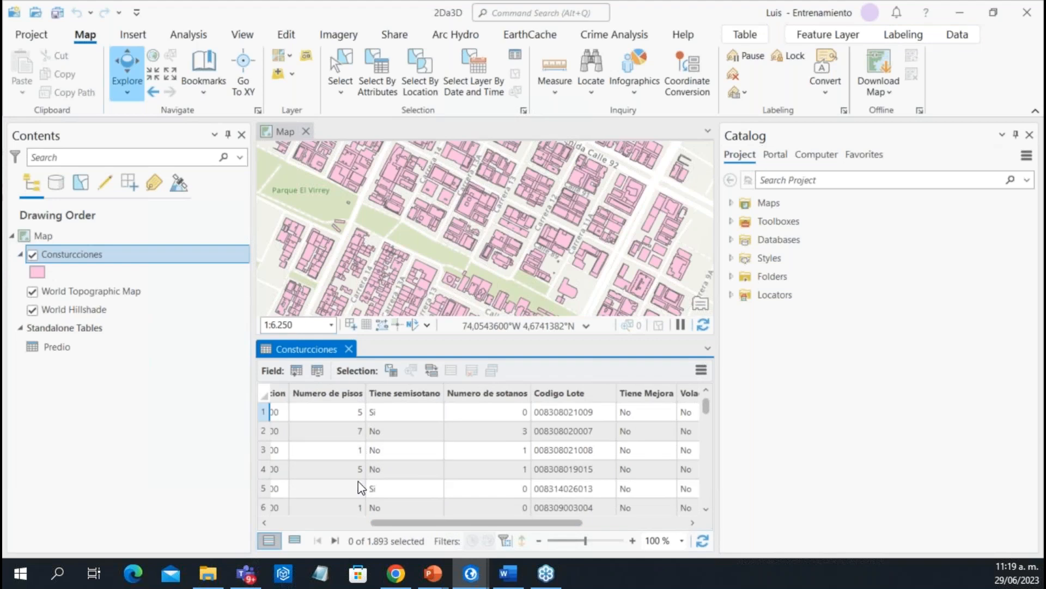
{"action": "scroll", "coordinate": [357, 488], "scroll_direction": "down", "scroll_amount": 11}
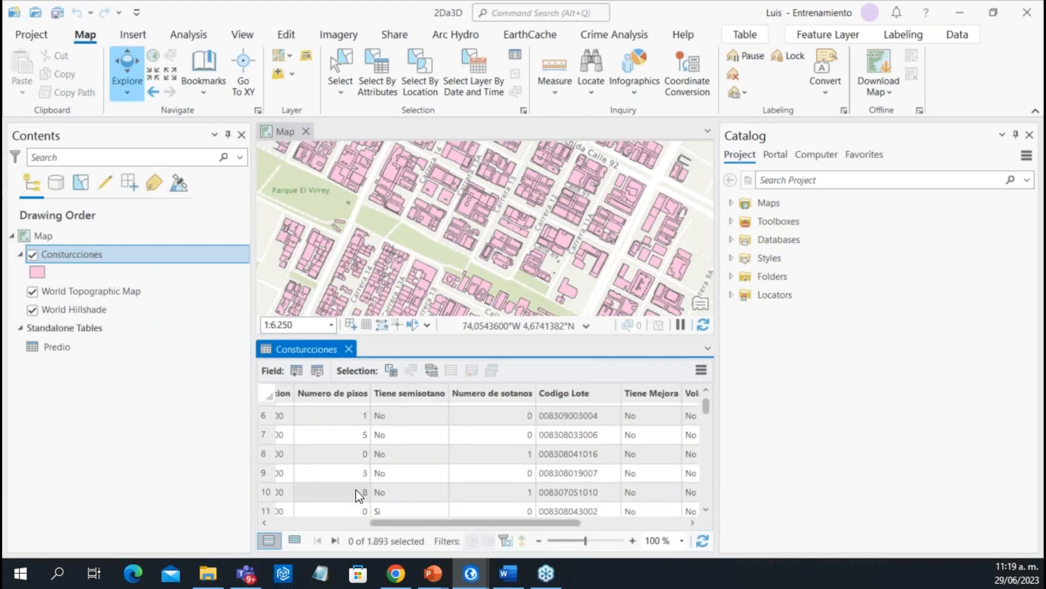
{"action": "scroll", "coordinate": [363, 467], "scroll_direction": "down", "scroll_amount": 20}
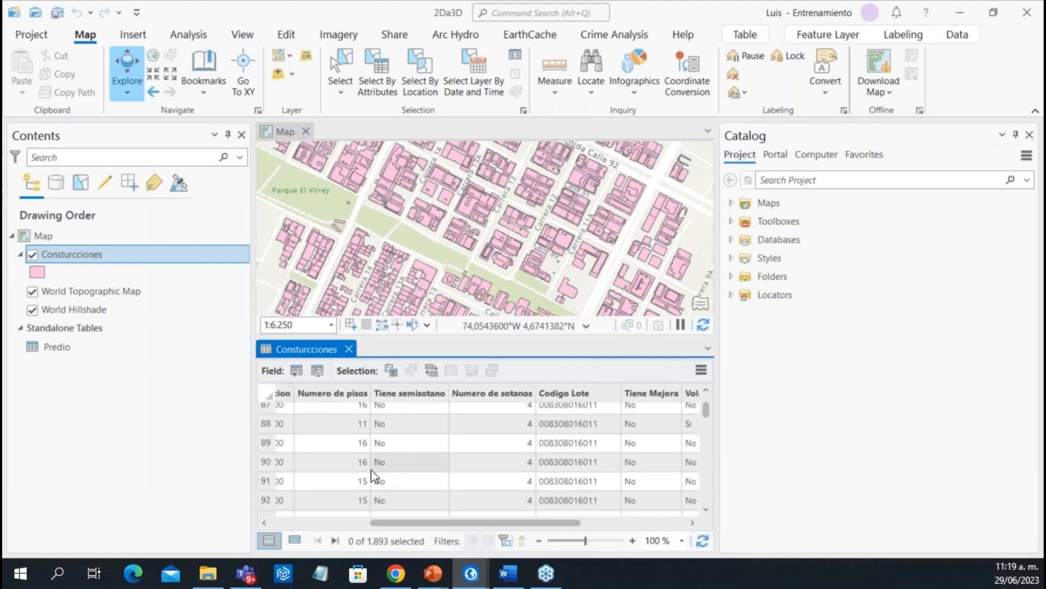
{"action": "scroll", "coordinate": [371, 475], "scroll_direction": "up", "scroll_amount": 20}
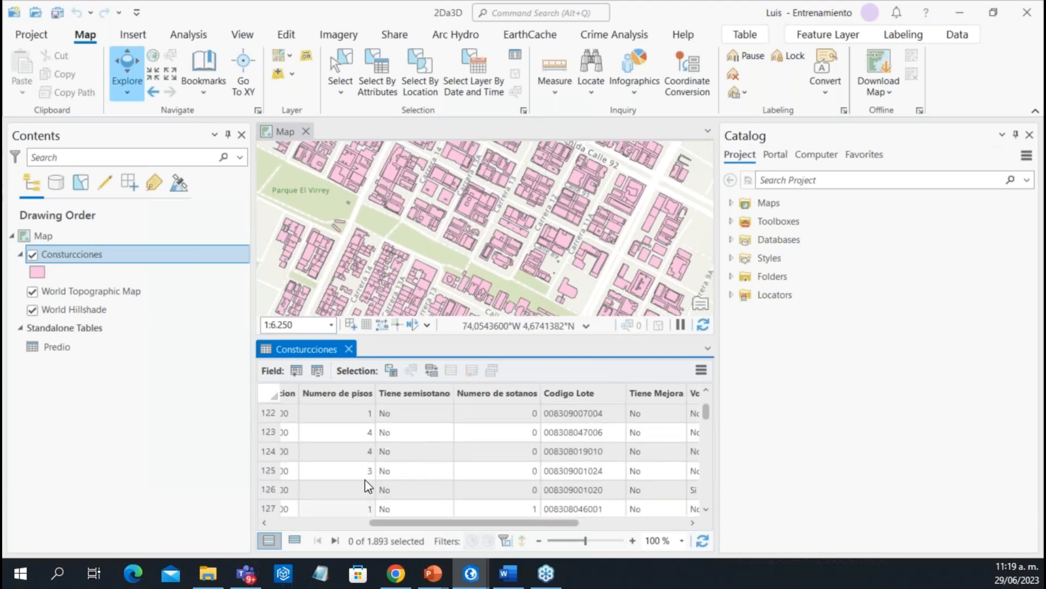
{"action": "scroll", "coordinate": [369, 489], "scroll_direction": "up", "scroll_amount": 8}
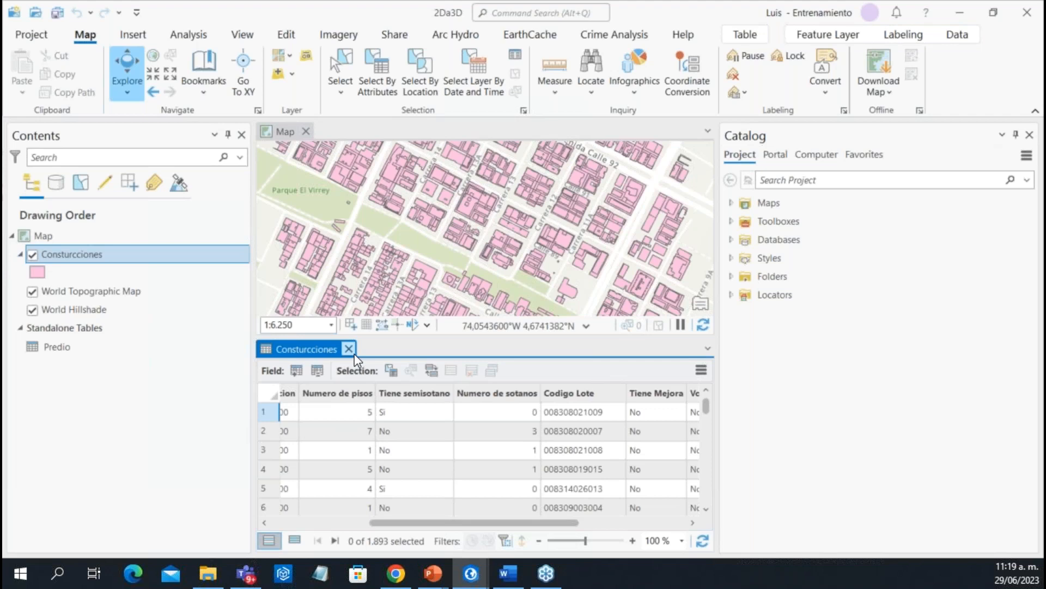
{"action": "mouse_move", "coordinate": [404, 396]}
{"action": "left_click_drag", "start_coordinate": [388, 523], "coordinate": [494, 523]}
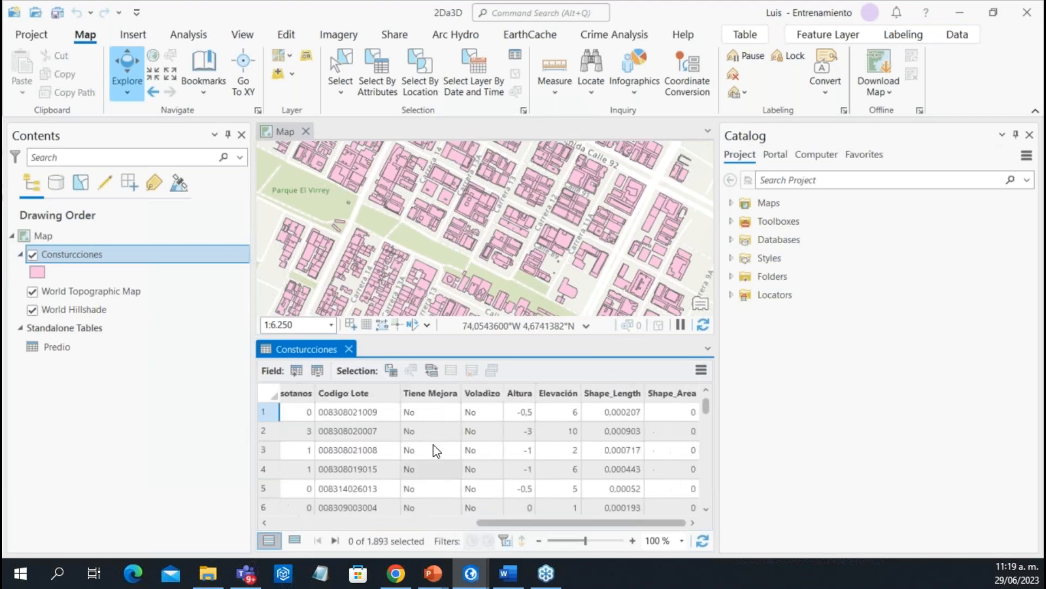
Close the Consturcciones attribute table and list the View tab's Convert options
{"action": "left_click", "coordinate": [348, 349]}
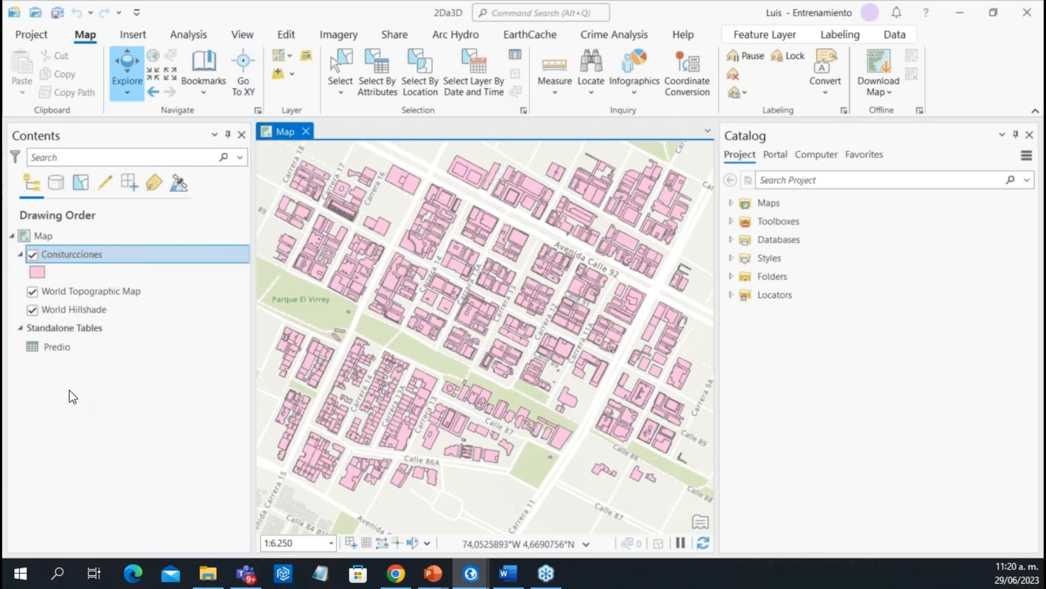
{"action": "left_click", "coordinate": [249, 37]}
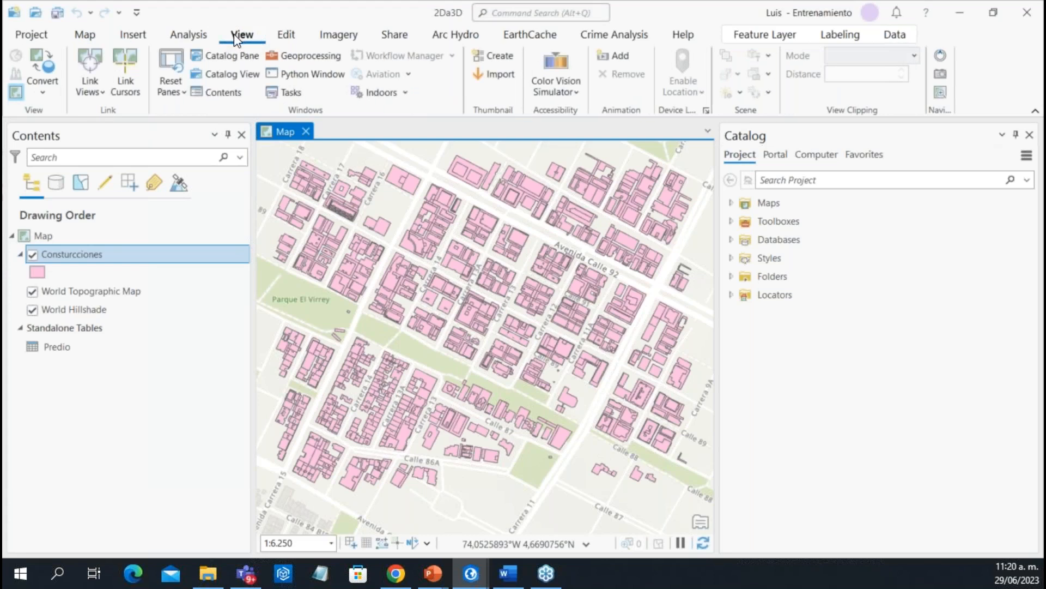
{"action": "left_click", "coordinate": [45, 93]}
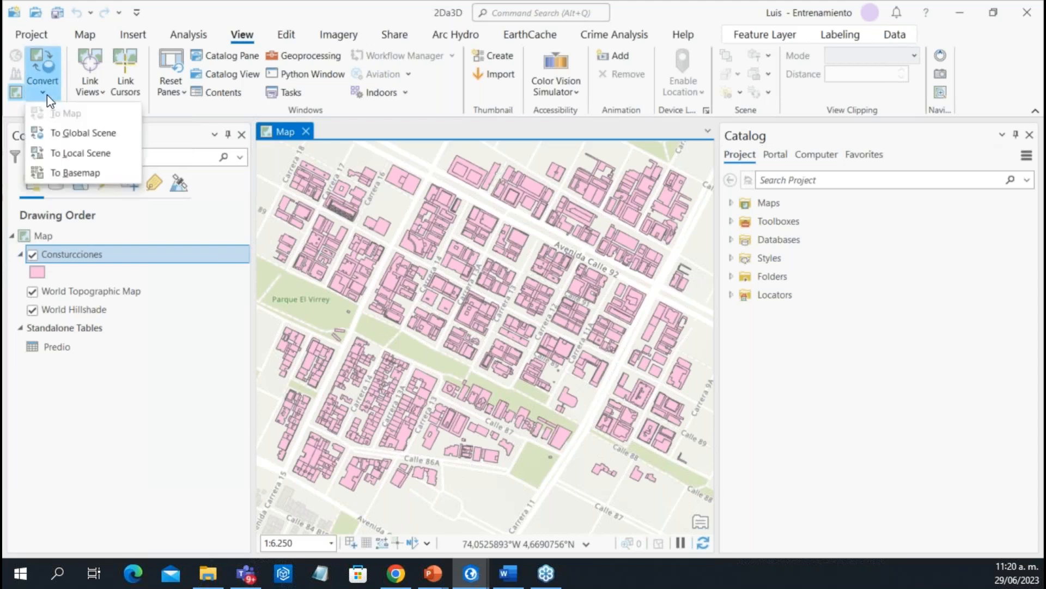
Convert the map to a local scene and zoom to the Consturcciones layer
{"action": "left_click", "coordinate": [80, 154]}
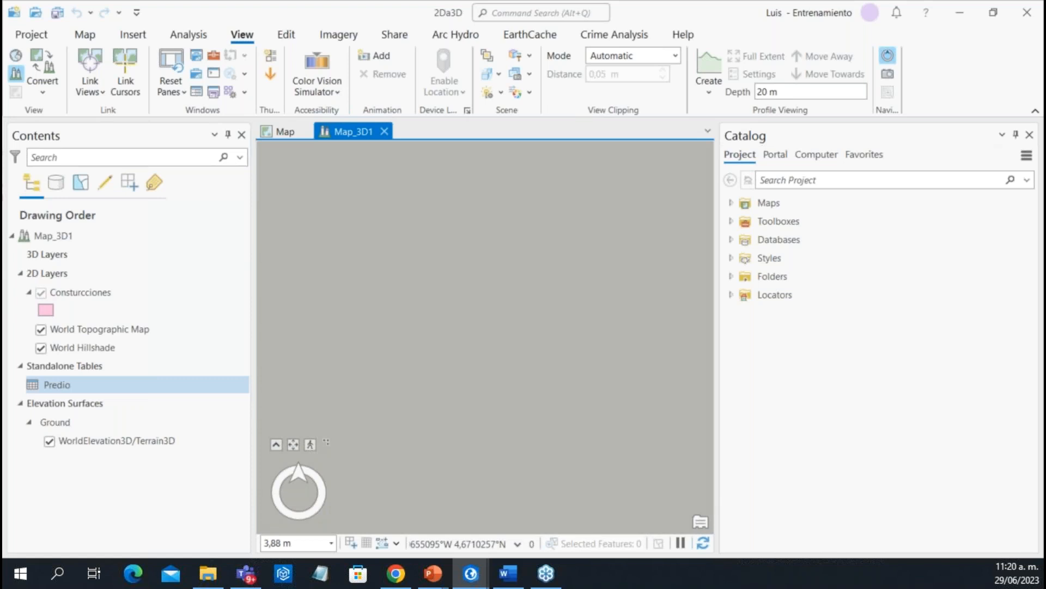
{"action": "left_click", "coordinate": [112, 277]}
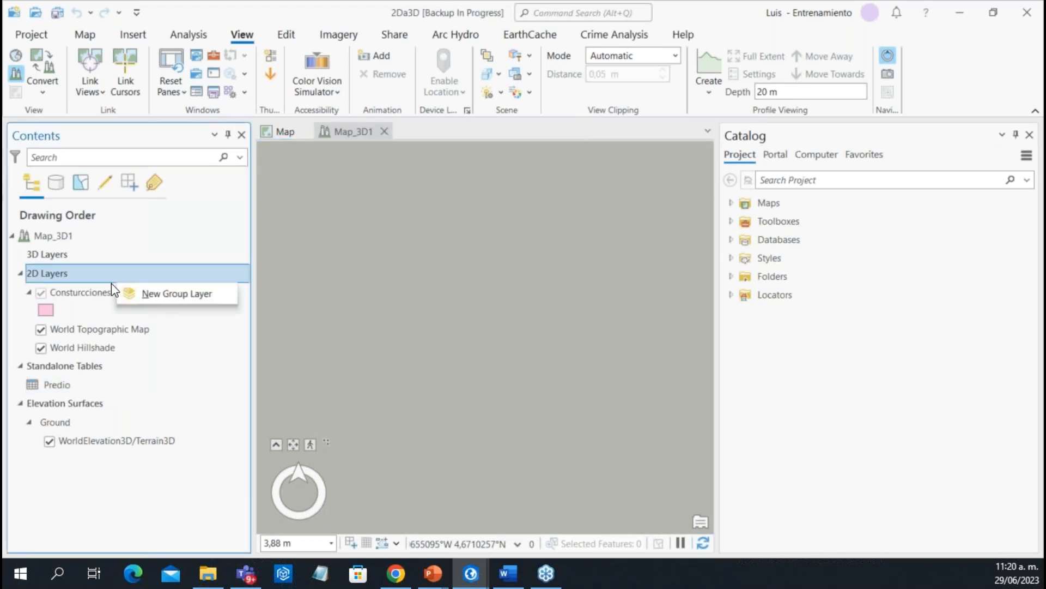
{"action": "right_click", "coordinate": [112, 293]}
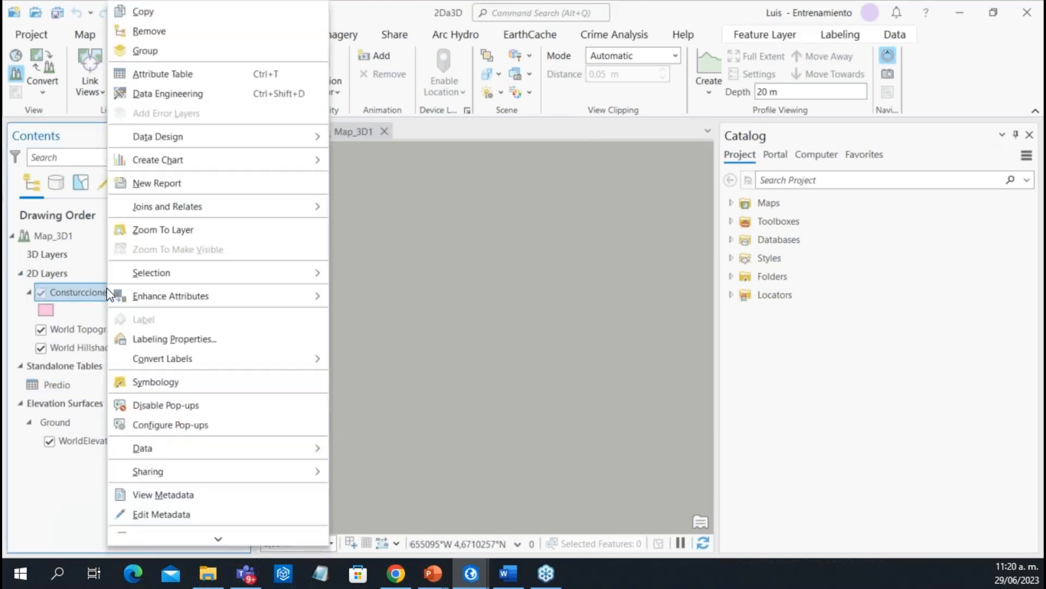
{"action": "left_click", "coordinate": [174, 232]}
Orbit, tilt, zoom and pan the scene to inspect the flat Consturcciones footprints
{"action": "middle_click_drag", "start_coordinate": [443, 405], "coordinate": [500, 374]}
{"action": "scroll", "coordinate": [500, 374], "scroll_direction": "up", "scroll_amount": 8}
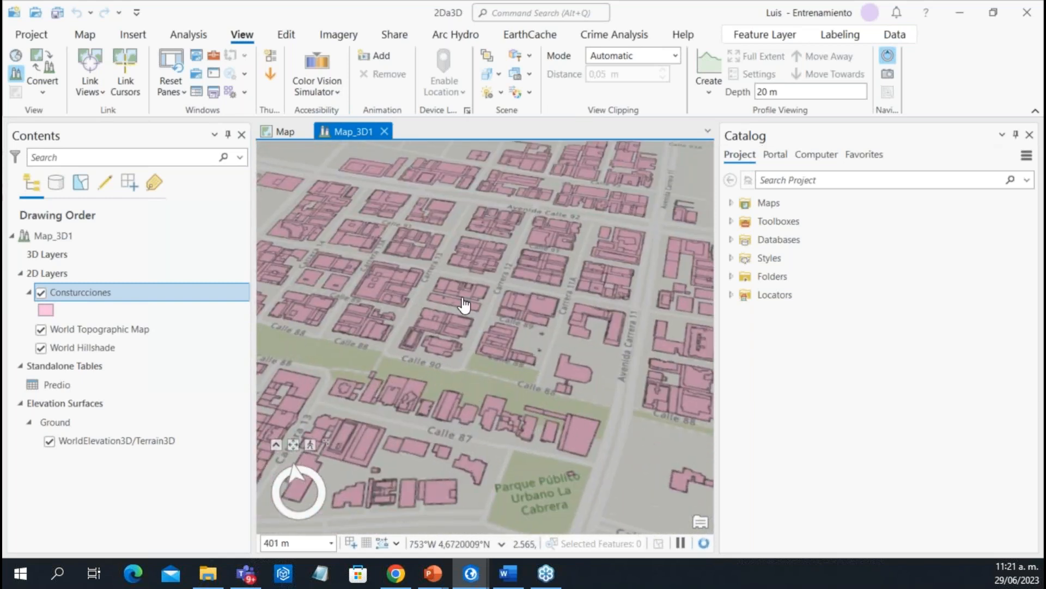
{"action": "scroll", "coordinate": [460, 293], "scroll_direction": "up", "scroll_amount": 2}
{"action": "middle_click_drag", "start_coordinate": [465, 414], "coordinate": [457, 342]}
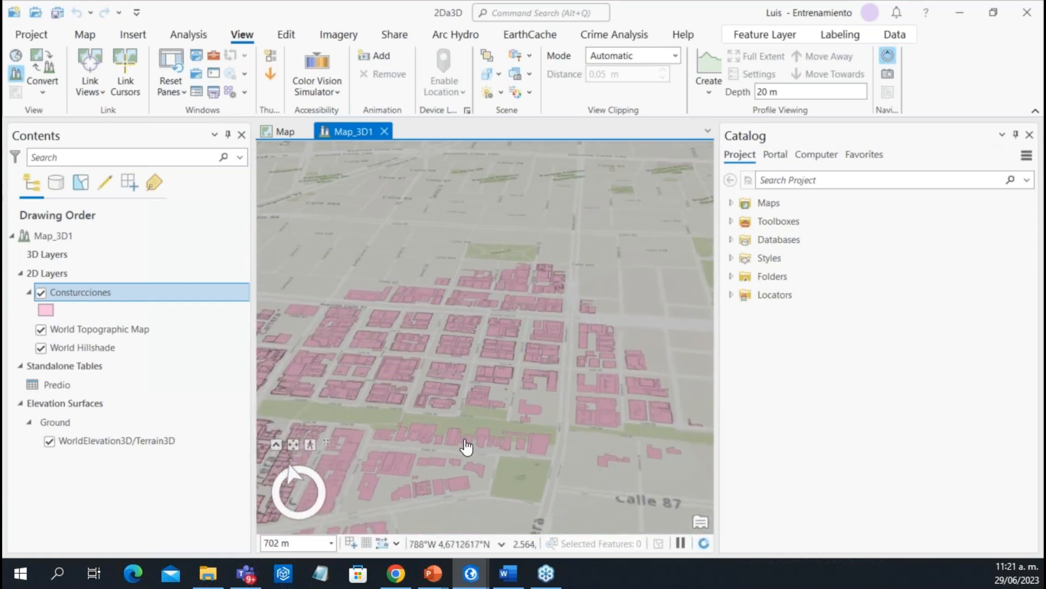
{"action": "scroll", "coordinate": [444, 429], "scroll_direction": "down", "scroll_amount": 2}
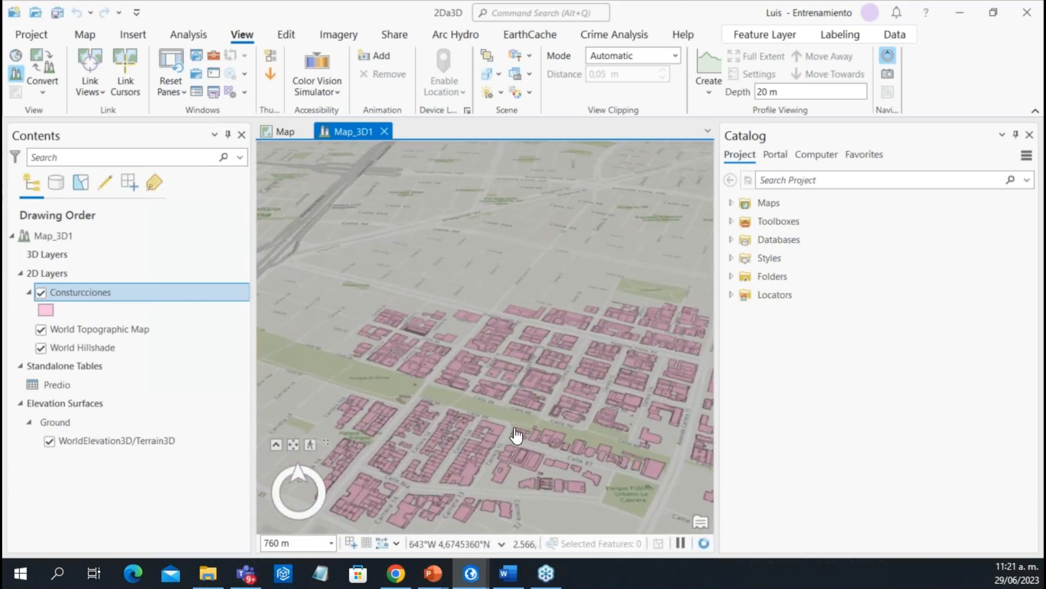
{"action": "scroll", "coordinate": [516, 435], "scroll_direction": "down", "scroll_amount": 2}
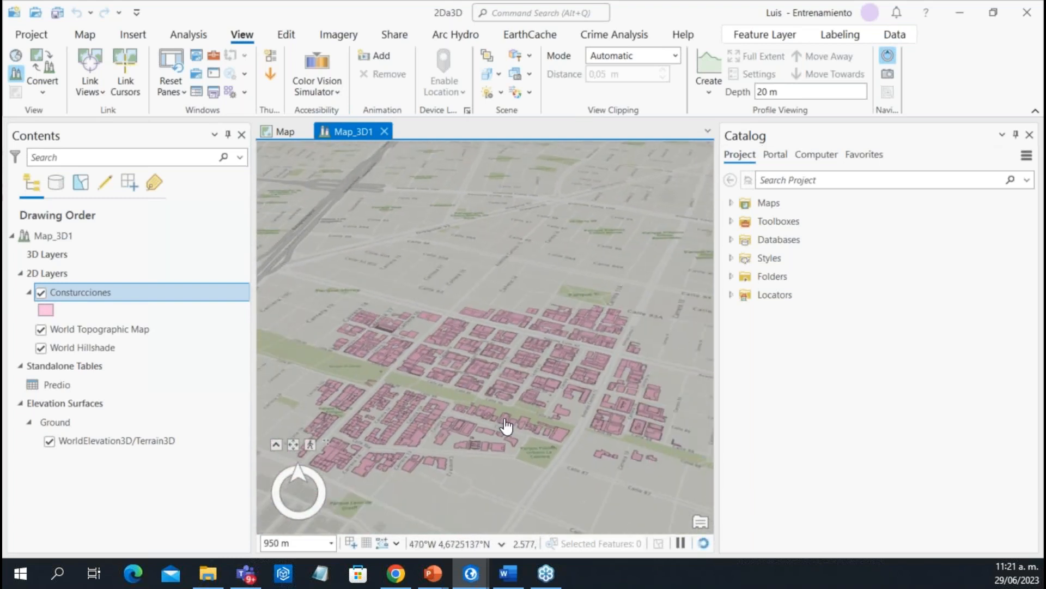
{"action": "scroll", "coordinate": [506, 427], "scroll_direction": "down", "scroll_amount": 5}
{"action": "middle_click_drag", "start_coordinate": [524, 381], "coordinate": [526, 474]}
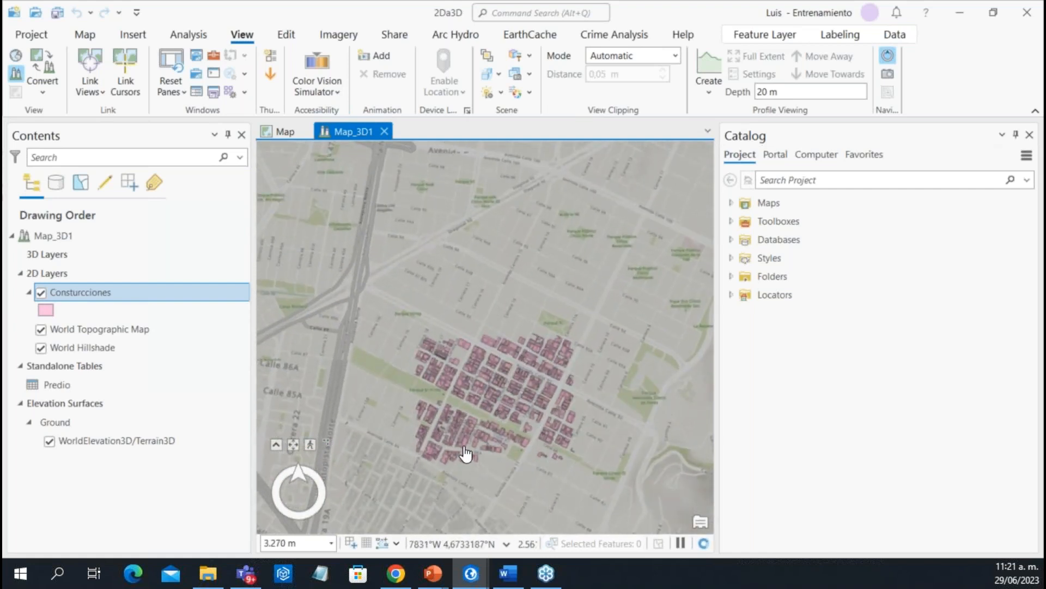
{"action": "scroll", "coordinate": [466, 448], "scroll_direction": "up", "scroll_amount": 2}
{"action": "scroll", "coordinate": [470, 448], "scroll_direction": "up", "scroll_amount": 1}
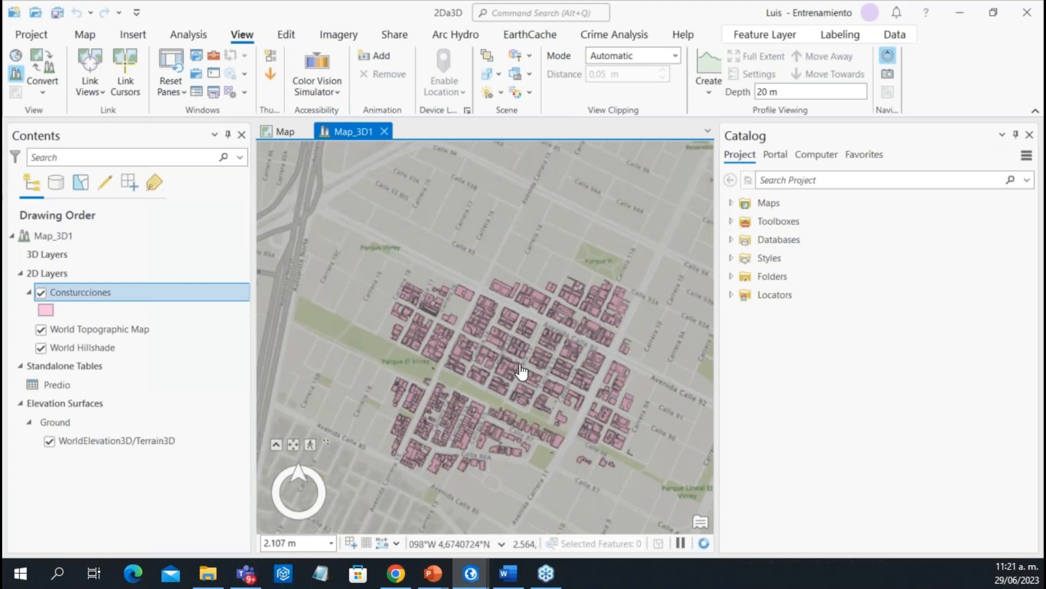
{"action": "scroll", "coordinate": [450, 361], "scroll_direction": "up", "scroll_amount": 1}
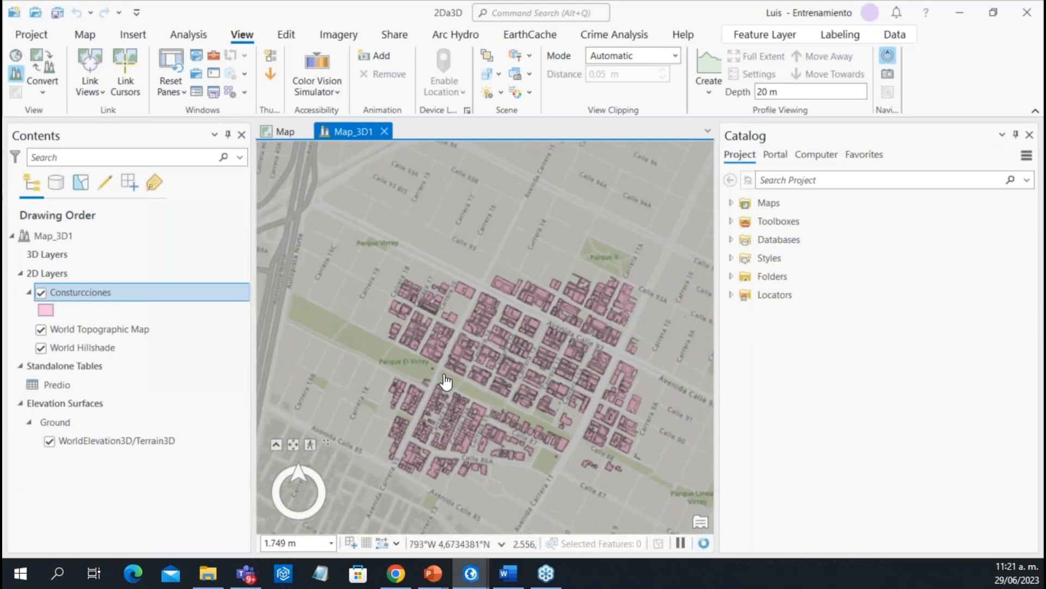
{"action": "scroll", "coordinate": [500, 377], "scroll_direction": "down", "scroll_amount": 1}
{"action": "mouse_move", "coordinate": [477, 376]}
{"action": "left_mouse_down"}
{"action": "mouse_move", "coordinate": [449, 372]}
{"action": "mouse_move", "coordinate": [463, 384]}
{"action": "left_mouse_up"}
{"action": "scroll", "coordinate": [448, 401], "scroll_direction": "up", "scroll_amount": 1}
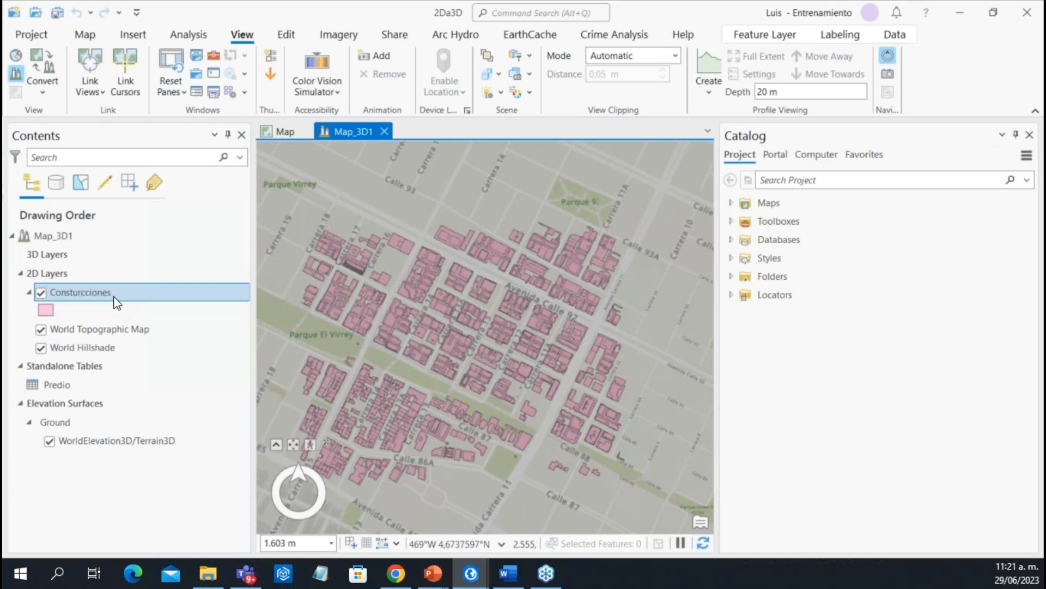
Move Consturcciones from 2D Layers into 3D Layers and show its Feature Layer settings
{"action": "left_click_drag", "start_coordinate": [112, 297], "coordinate": [112, 264]}
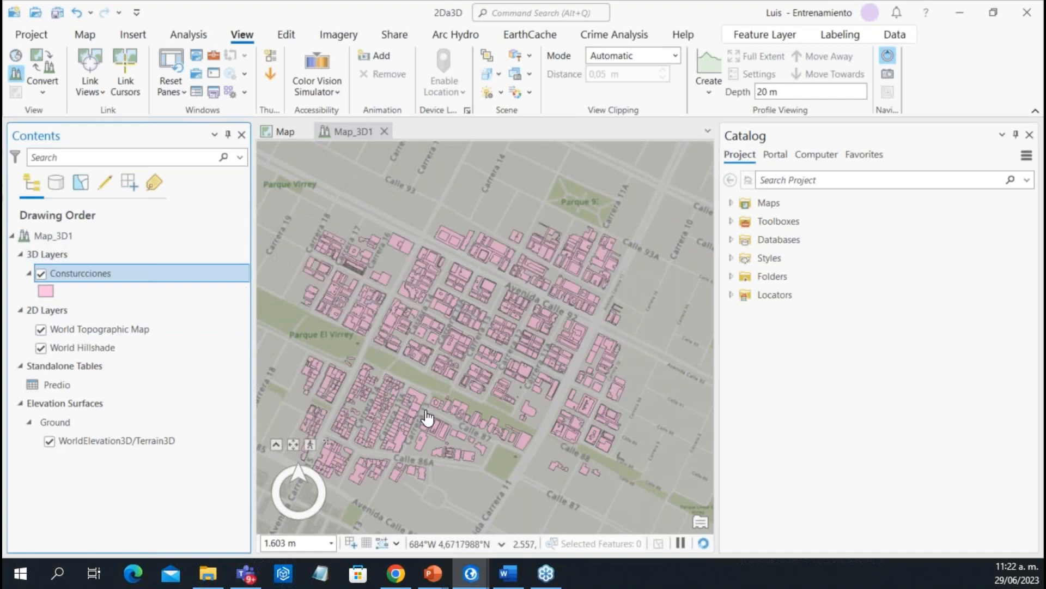
{"action": "scroll", "coordinate": [427, 420], "scroll_direction": "up", "scroll_amount": 5}
{"action": "scroll", "coordinate": [451, 417], "scroll_direction": "down", "scroll_amount": 3}
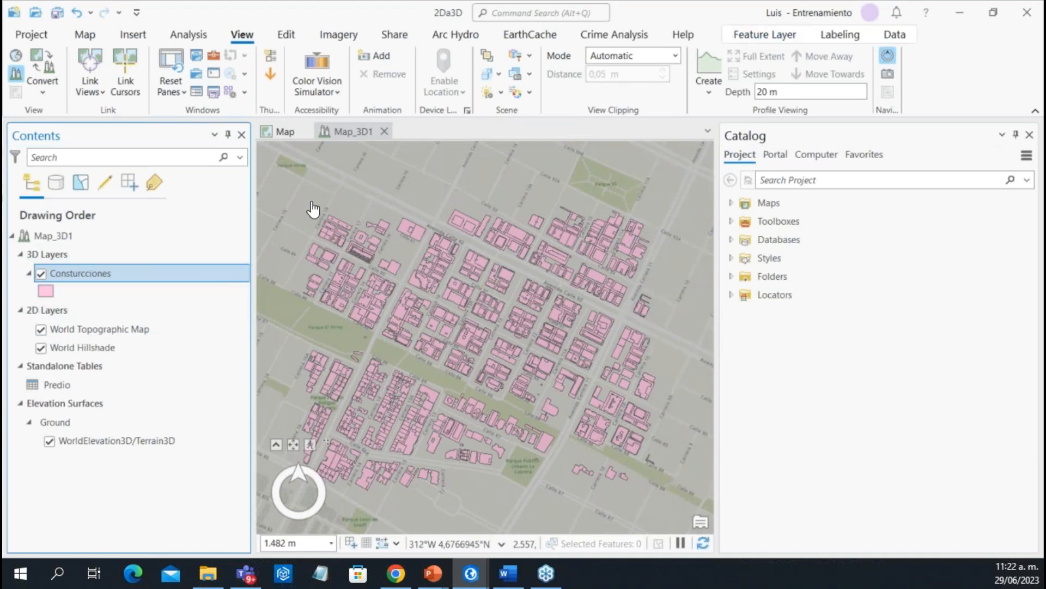
{"action": "left_click", "coordinate": [774, 38]}
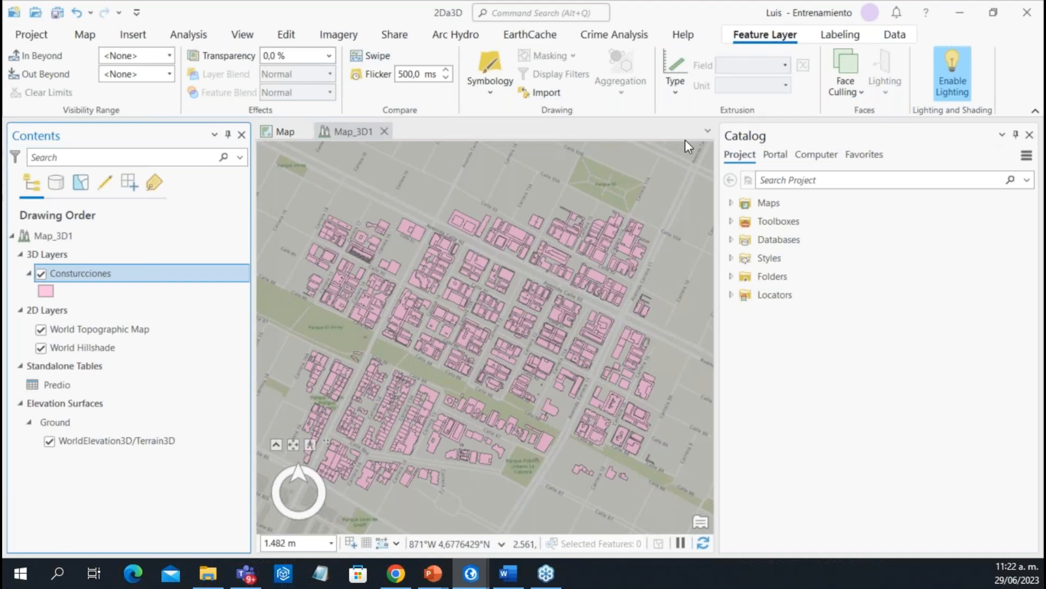
Set the Consturcciones extrusion type to Min Height in Meters and open its expression editor
{"action": "left_click", "coordinate": [674, 94]}
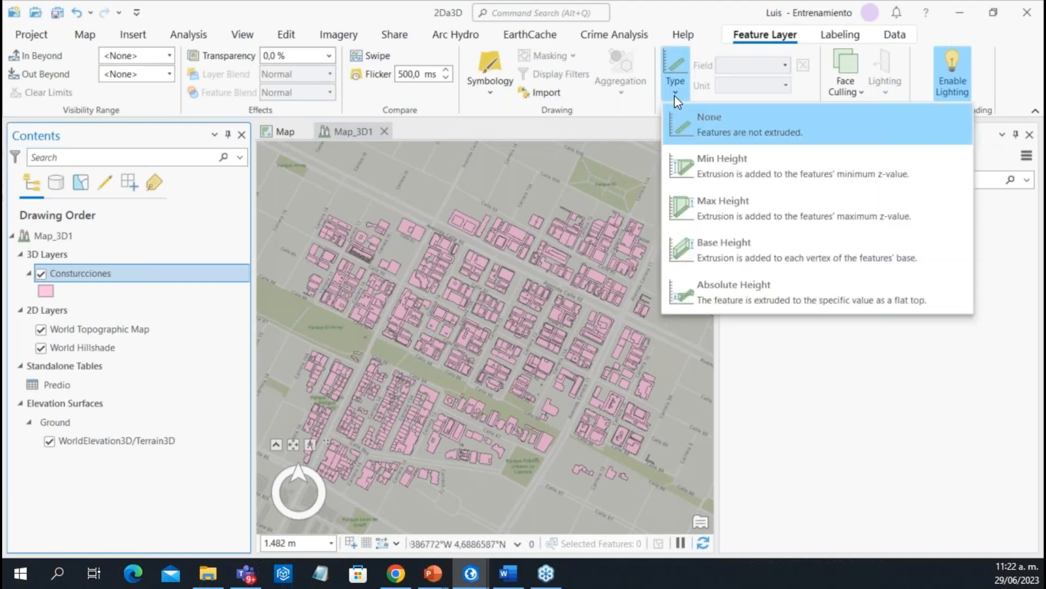
{"action": "left_click", "coordinate": [708, 170]}
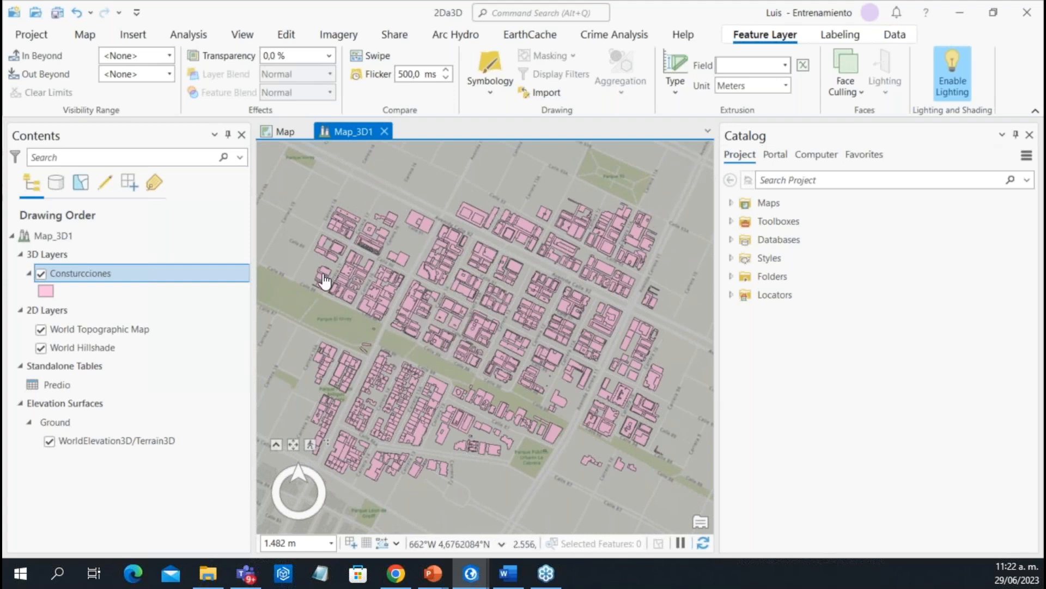
{"action": "left_click", "coordinate": [758, 86]}
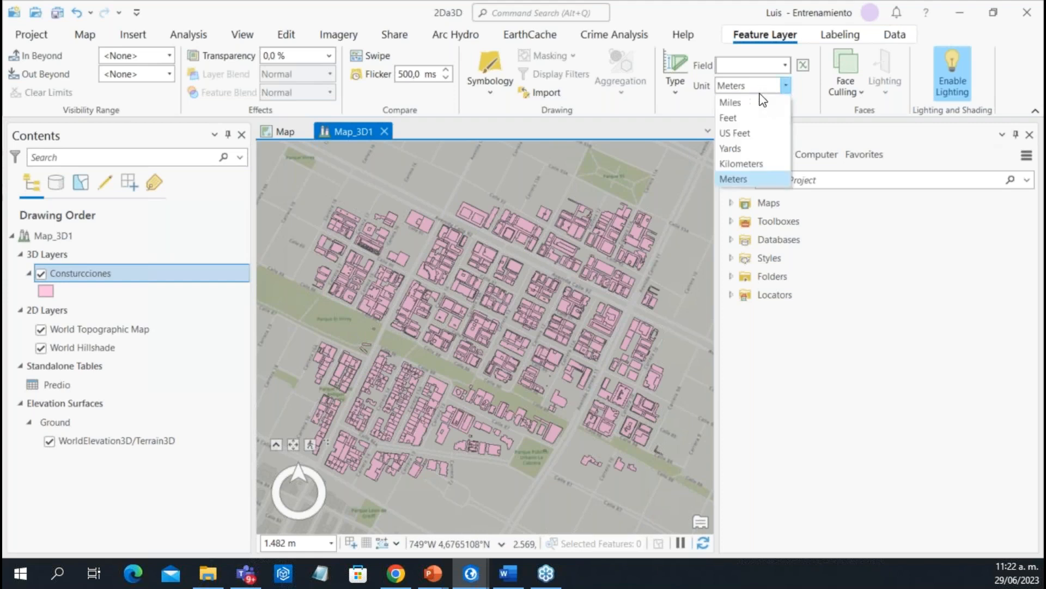
{"action": "left_click", "coordinate": [743, 180]}
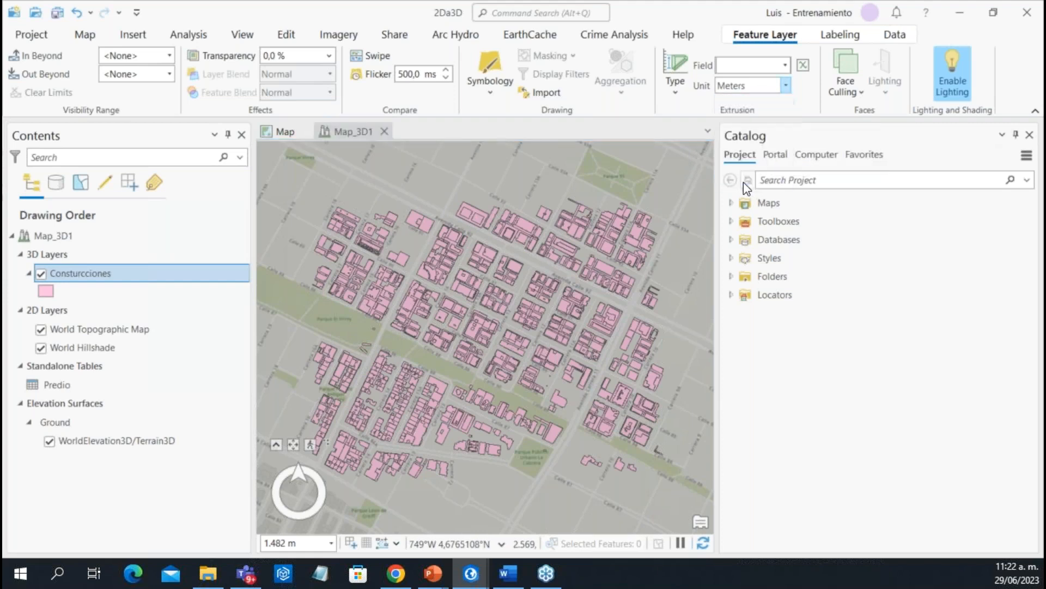
{"action": "left_click", "coordinate": [804, 66]}
Reposition the Expression Builder and keep Arcade as the expression language
{"action": "left_click_drag", "start_coordinate": [398, 50], "coordinate": [601, 69]}
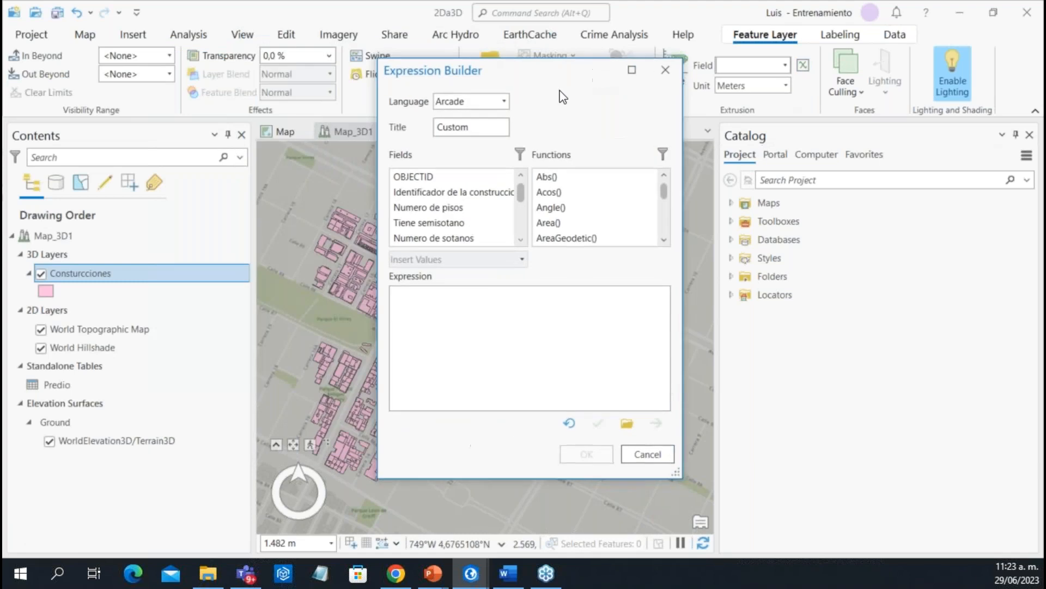
{"action": "left_click", "coordinate": [487, 102]}
{"action": "left_click", "coordinate": [488, 101]}
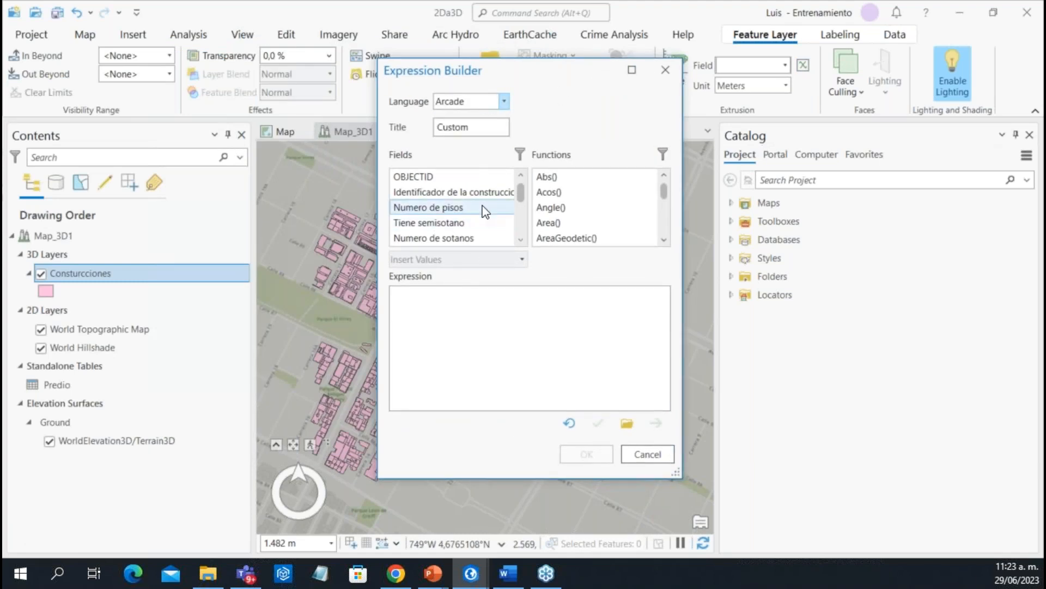
{"action": "scroll", "coordinate": [484, 210], "scroll_direction": "down", "scroll_amount": 2}
{"action": "scroll", "coordinate": [483, 210], "scroll_direction": "up", "scroll_amount": 2}
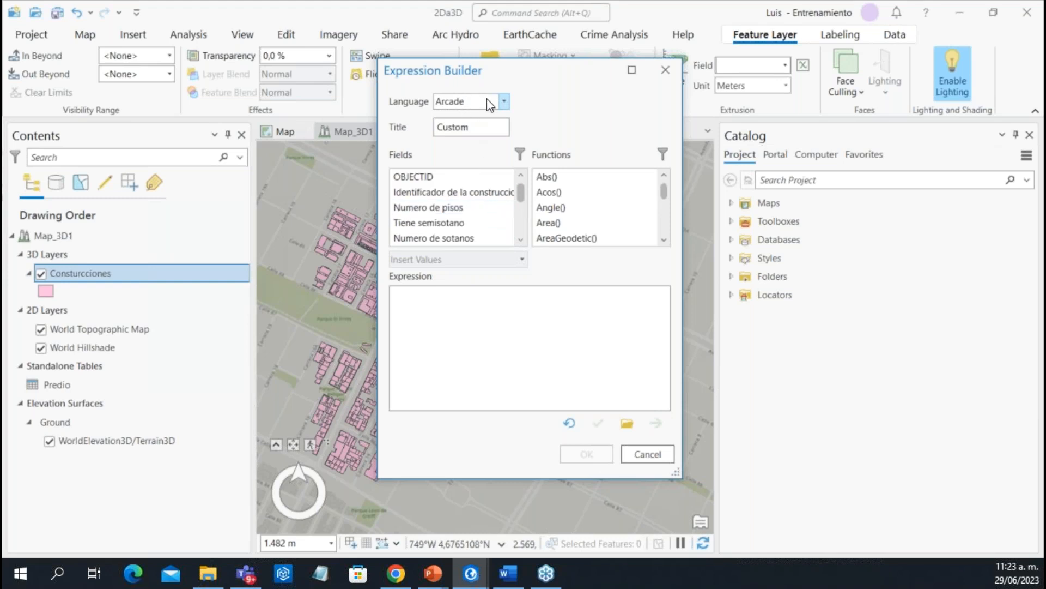
{"action": "left_click", "coordinate": [489, 103]}
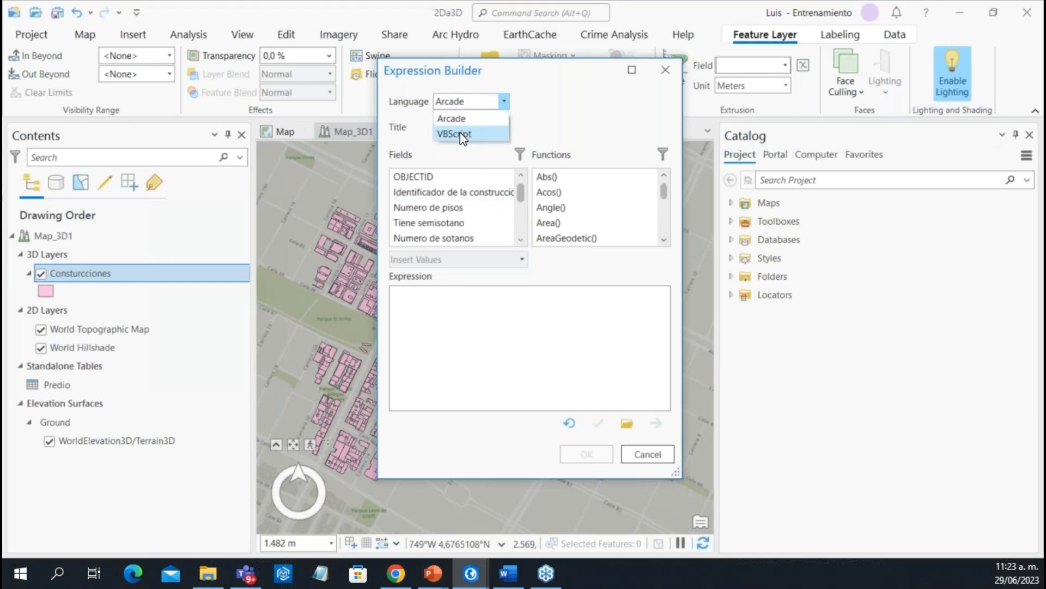
{"action": "left_click", "coordinate": [474, 119]}
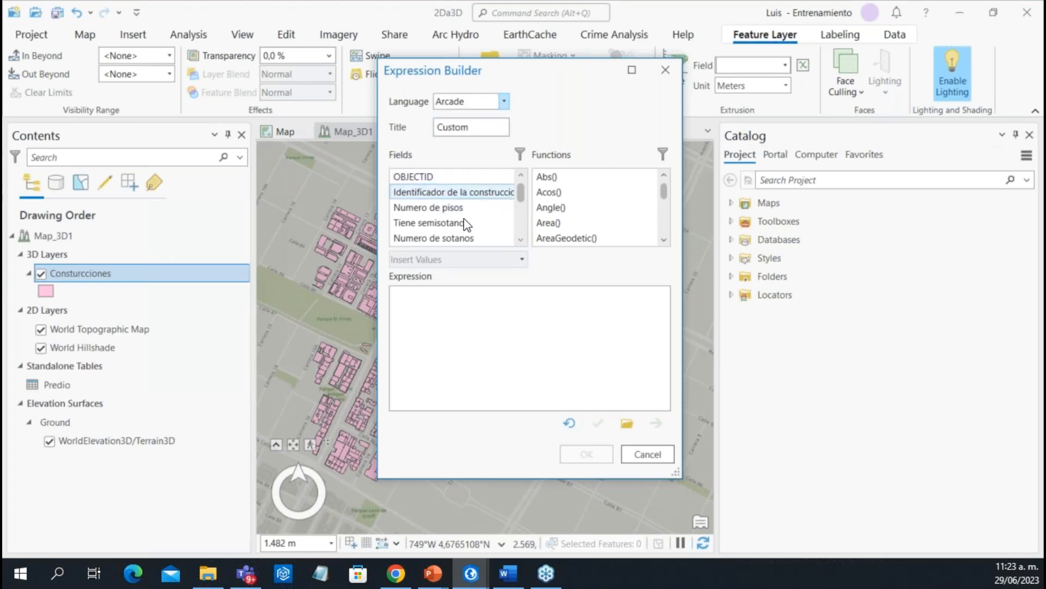
{"action": "scroll", "coordinate": [460, 214], "scroll_direction": "down", "scroll_amount": 3}
{"action": "scroll", "coordinate": [440, 229], "scroll_direction": "up", "scroll_amount": 3}
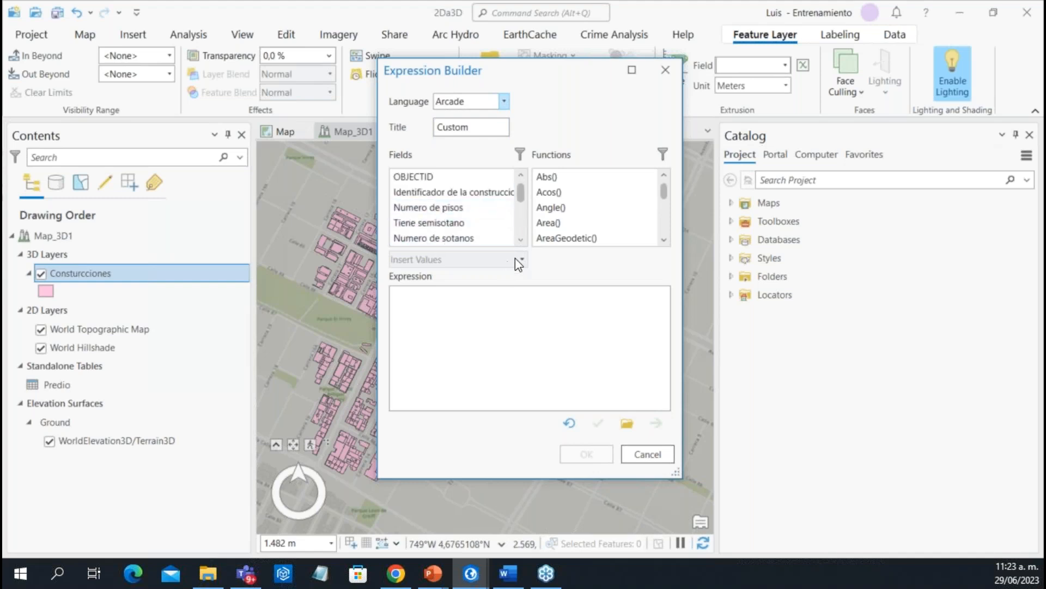
Build $feature.CONNPISOS*2.2 from the Numero de pisos field and verify it
{"action": "double_click", "coordinate": [450, 207]}
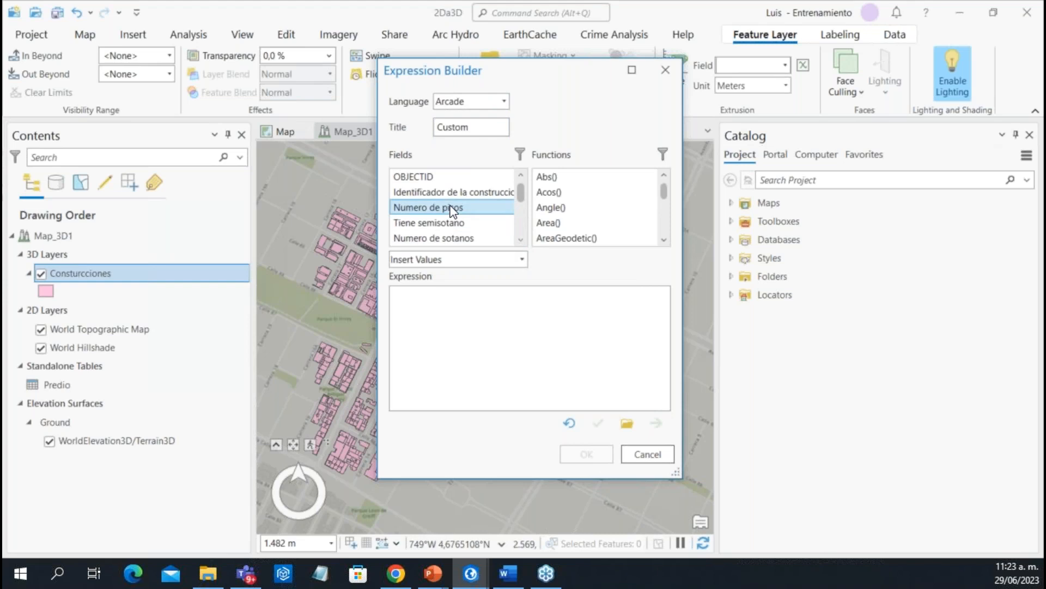
{"action": "left_click", "coordinate": [528, 291]}
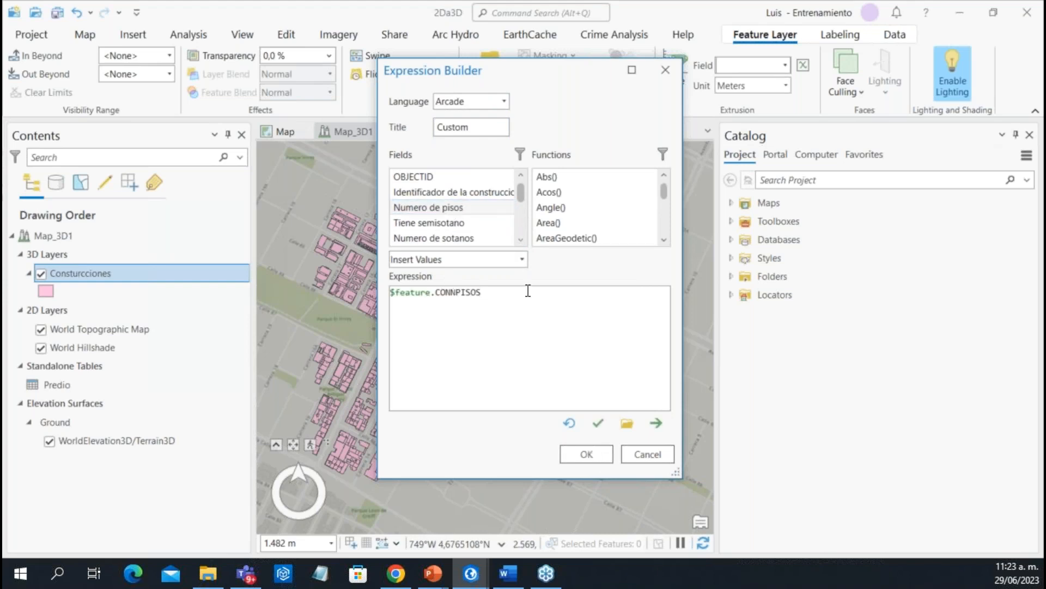
{"action": "type", "text": "*2.2"}
{"action": "left_click", "coordinate": [598, 423]}
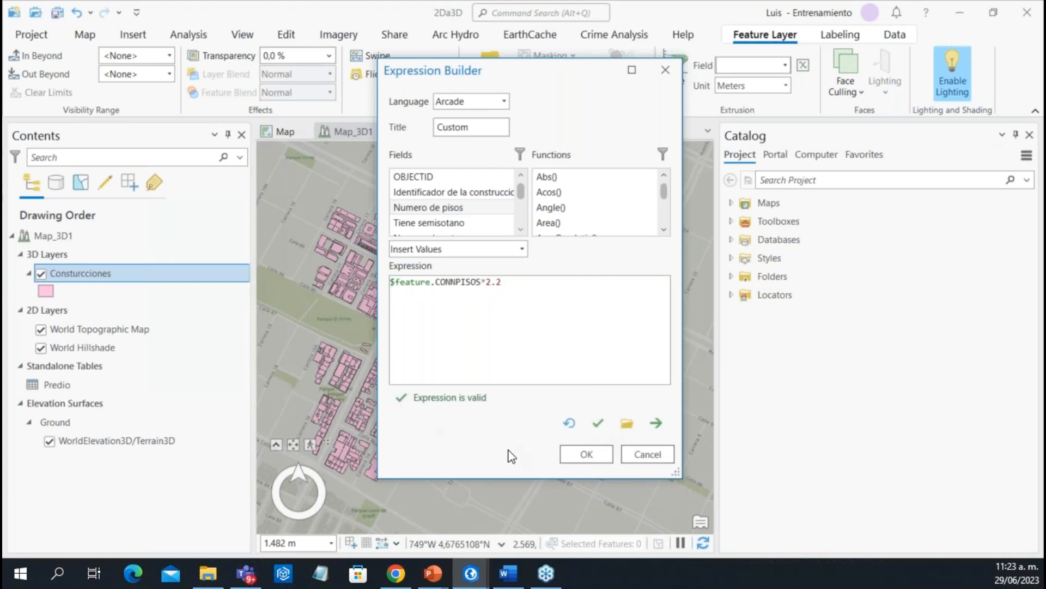
Apply the CONNPISOS*2.2 height expression and tilt the scene to view the extruded buildings
{"action": "left_click", "coordinate": [586, 461]}
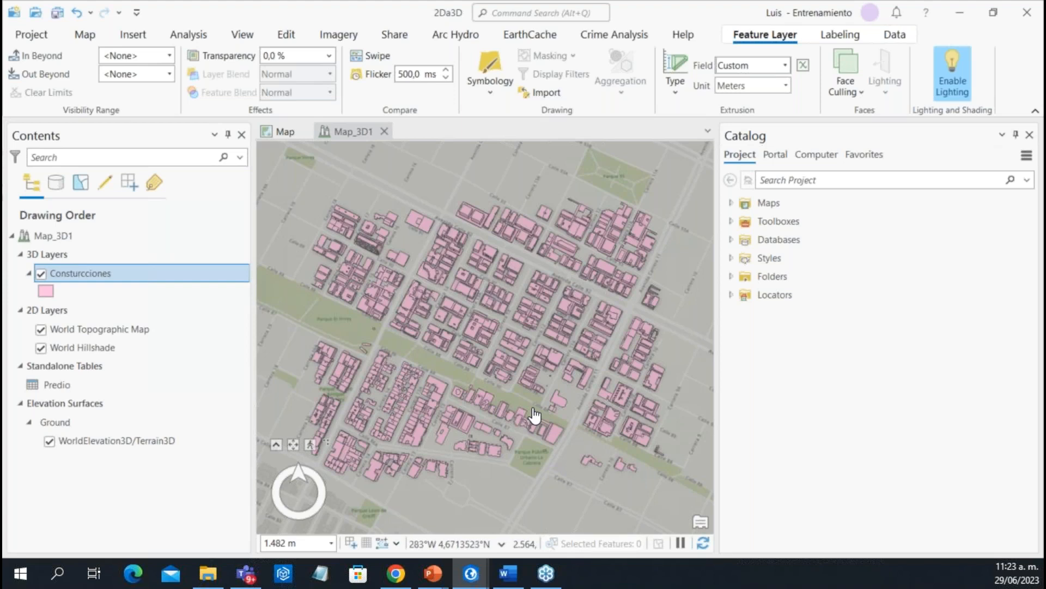
{"action": "middle_click_drag", "start_coordinate": [513, 412], "coordinate": [535, 311]}
{"action": "scroll", "coordinate": [508, 369], "scroll_direction": "down", "scroll_amount": 5}
{"action": "scroll", "coordinate": [496, 413], "scroll_direction": "up", "scroll_amount": 1}
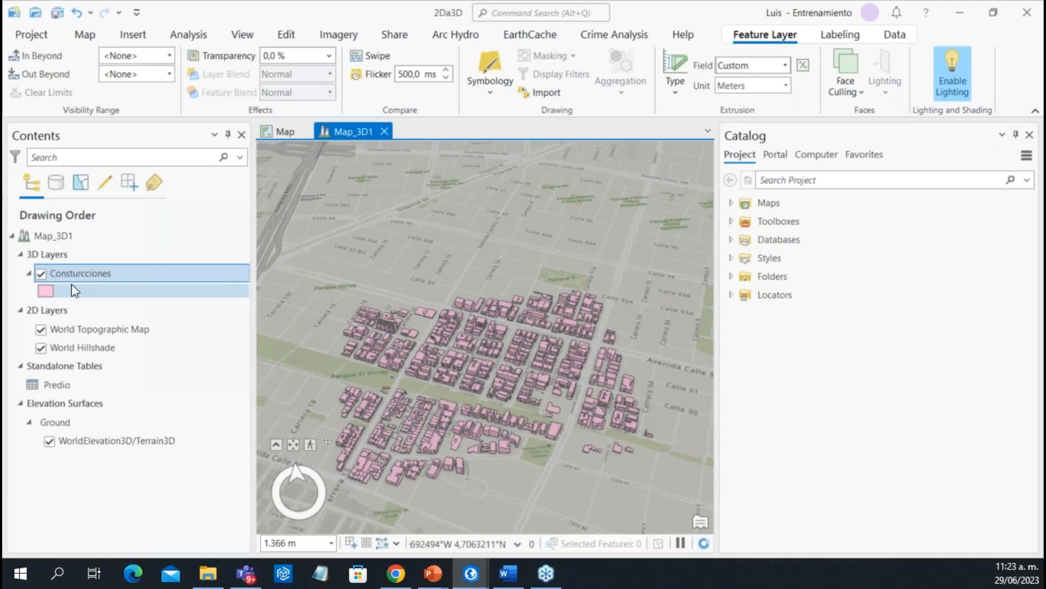
Give the Construcciones layer the gray ArcGIS 3D Concrete symbol from the symbology gallery
{"action": "right_click", "coordinate": [105, 273]}
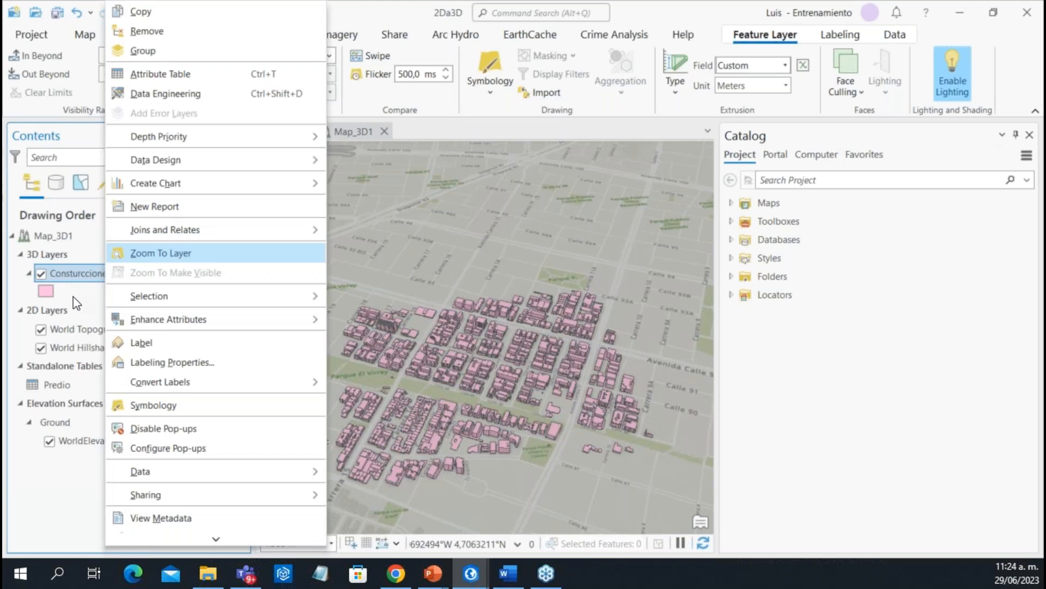
{"action": "left_click", "coordinate": [170, 407]}
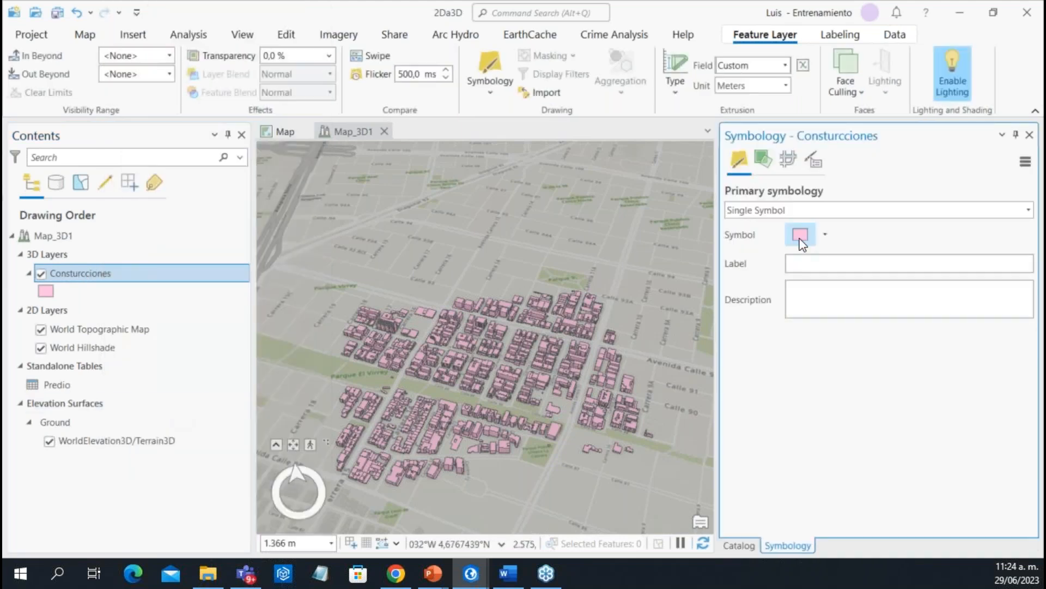
{"action": "left_click", "coordinate": [800, 235]}
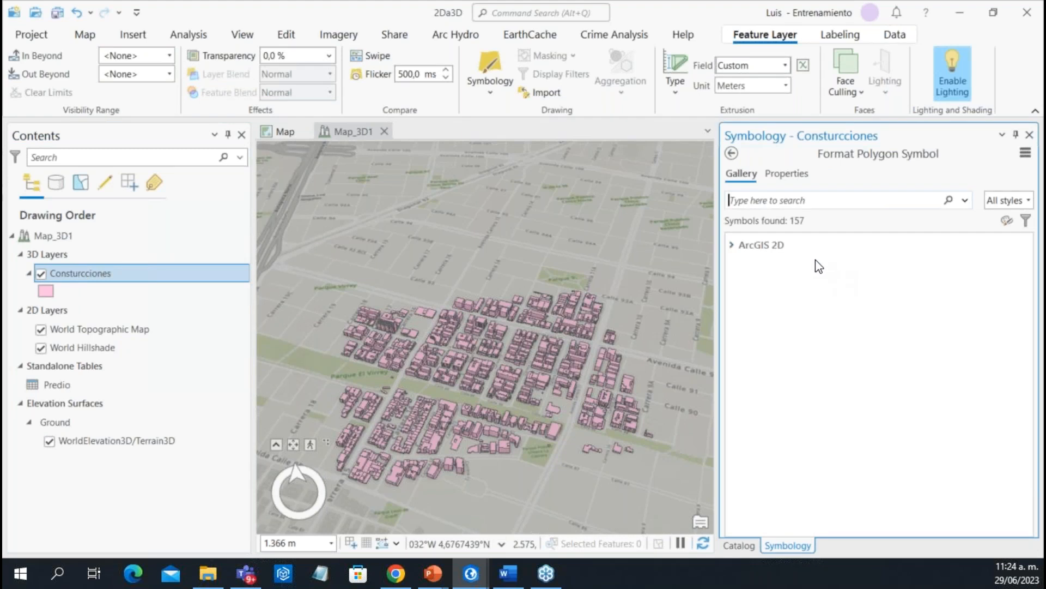
{"action": "left_click", "coordinate": [731, 245]}
{"action": "left_click", "coordinate": [733, 245]}
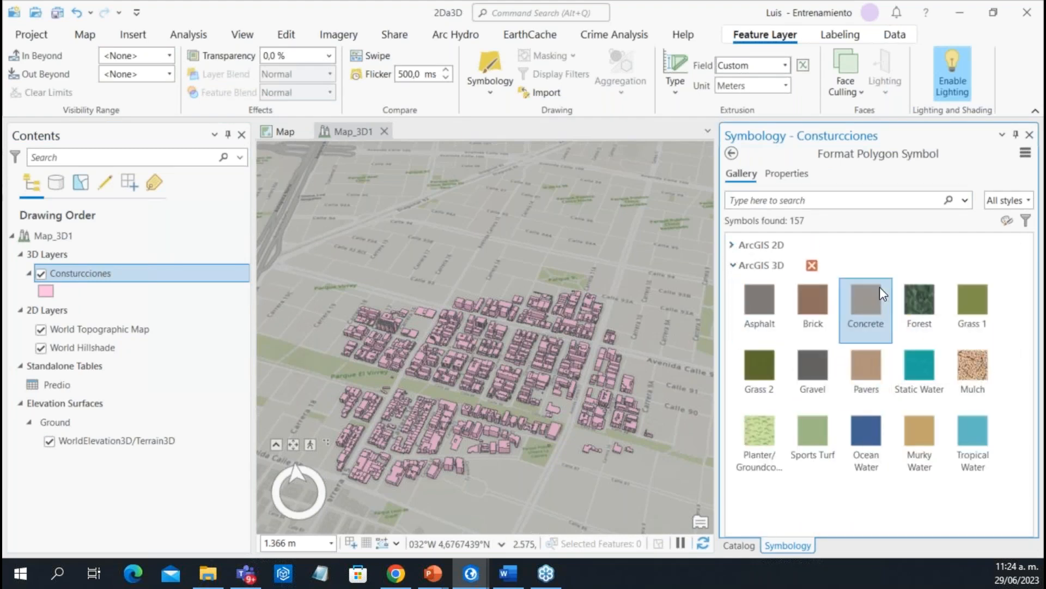
{"action": "left_click", "coordinate": [875, 301]}
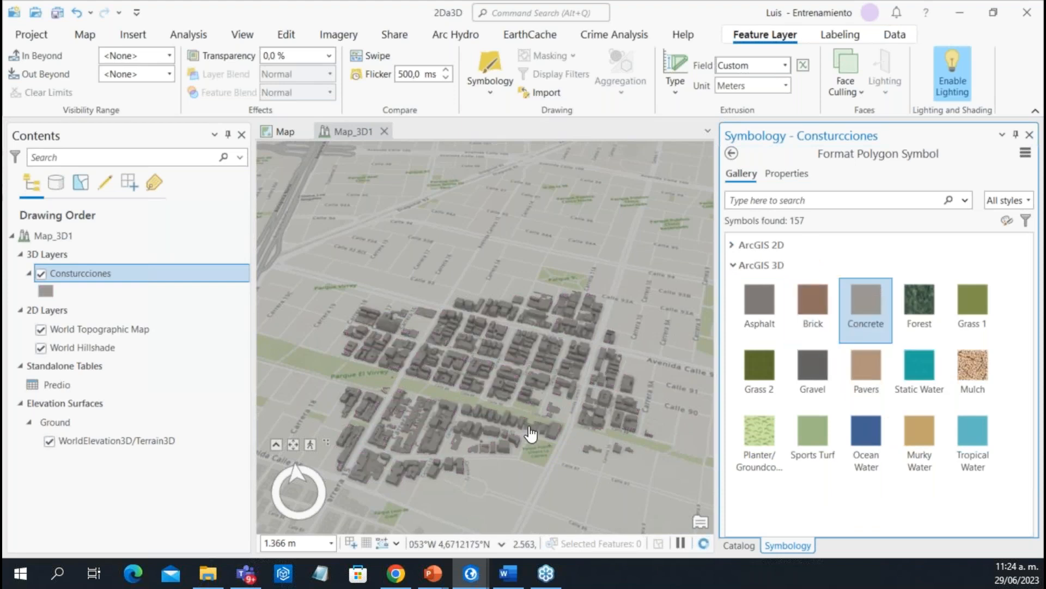
{"action": "scroll", "coordinate": [530, 437], "scroll_direction": "up", "scroll_amount": 3}
Widen the scene view, rotate it north-up and zoom in and out on the gray city
{"action": "left_click_drag", "start_coordinate": [718, 374], "coordinate": [804, 359]}
{"action": "scroll", "coordinate": [537, 386], "scroll_direction": "up", "scroll_amount": 5}
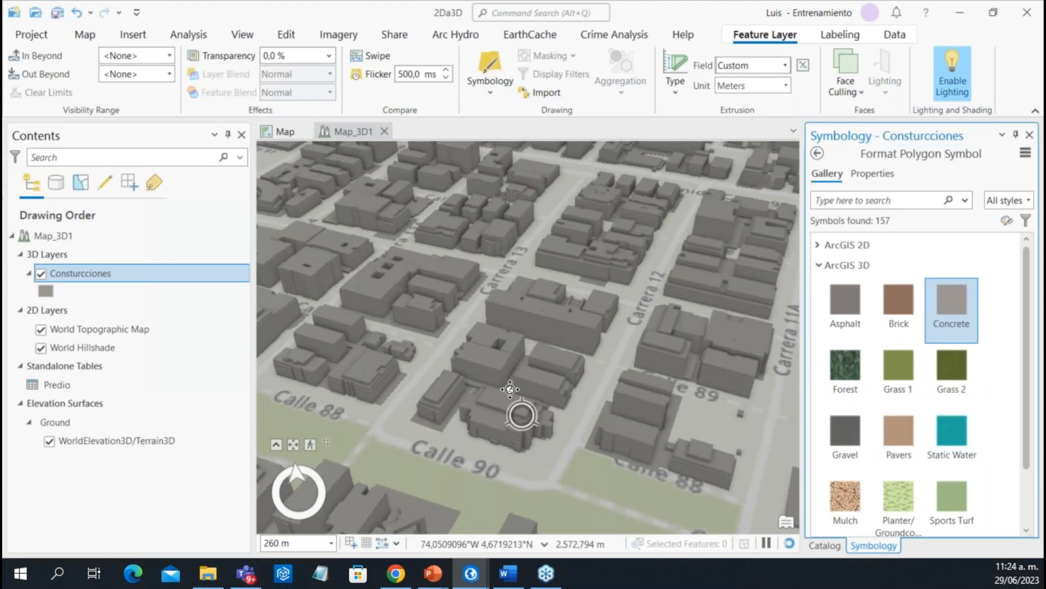
{"action": "middle_click_drag", "start_coordinate": [303, 388], "coordinate": [485, 420]}
{"action": "scroll", "coordinate": [524, 429], "scroll_direction": "down", "scroll_amount": 4}
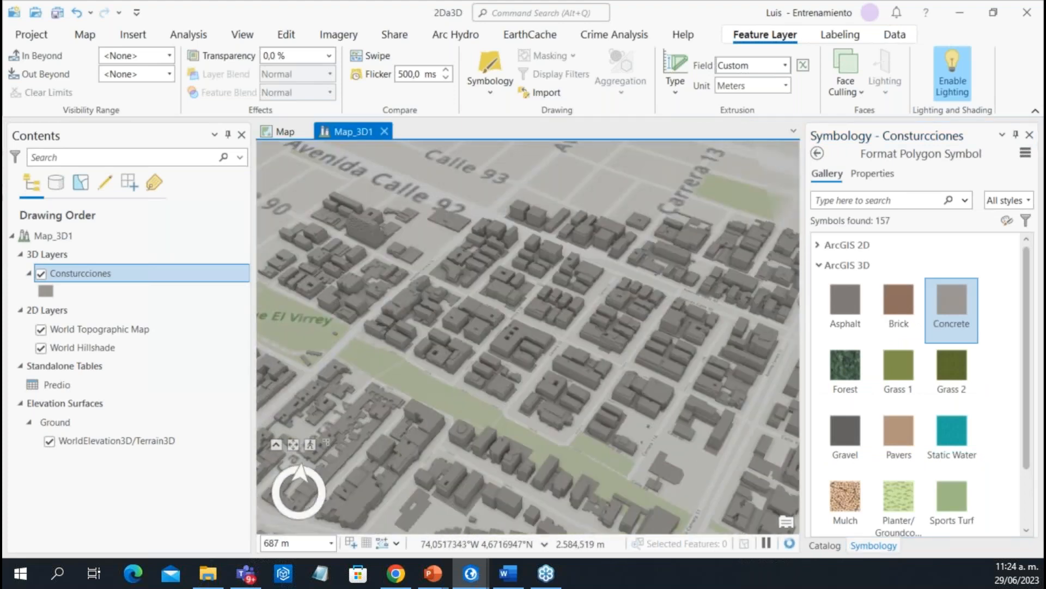
{"action": "scroll", "coordinate": [556, 413], "scroll_direction": "up", "scroll_amount": 6}
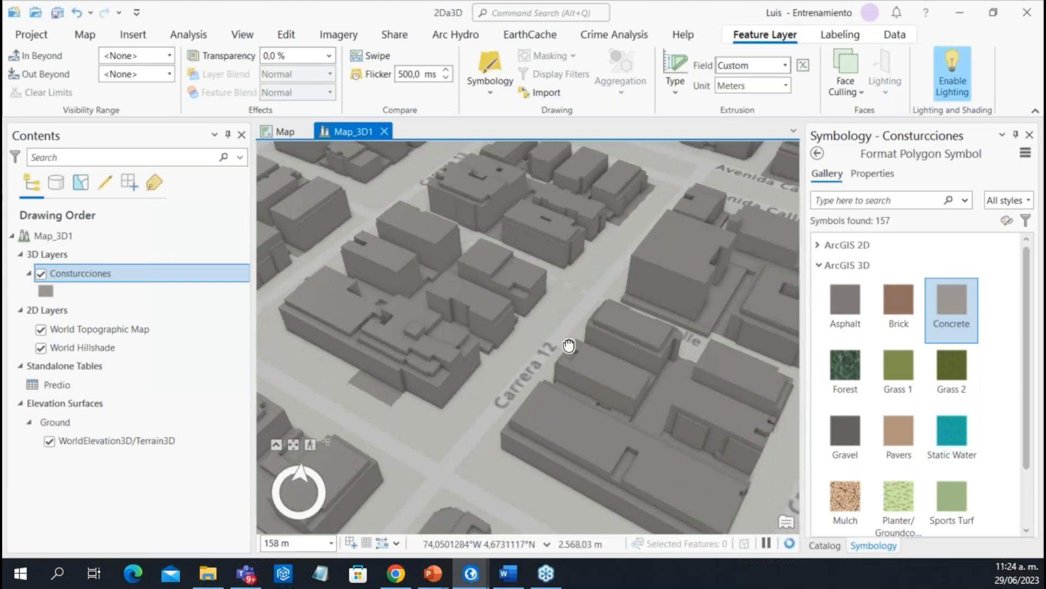
{"action": "scroll", "coordinate": [469, 401], "scroll_direction": "down", "scroll_amount": 3}
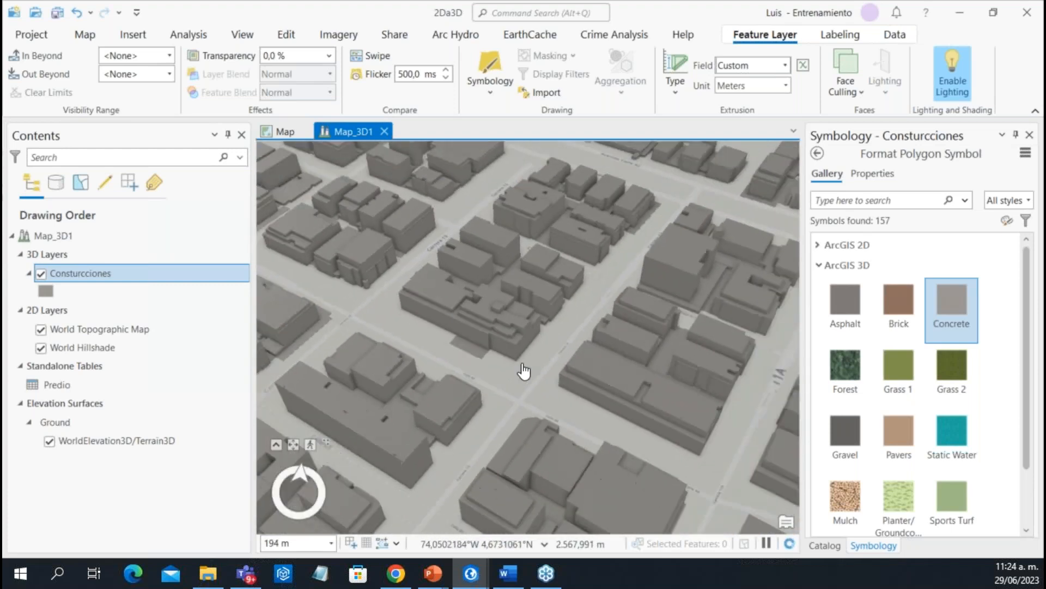
{"action": "scroll", "coordinate": [467, 362], "scroll_direction": "up", "scroll_amount": 3}
{"action": "scroll", "coordinate": [463, 368], "scroll_direction": "down", "scroll_amount": 2}
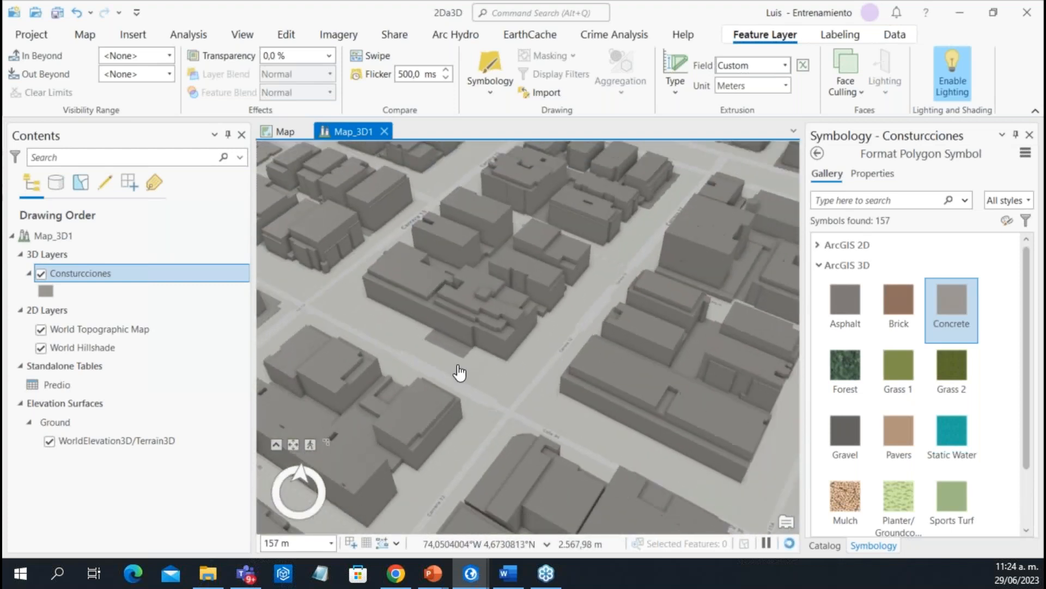
{"action": "scroll", "coordinate": [532, 416], "scroll_direction": "up", "scroll_amount": 3}
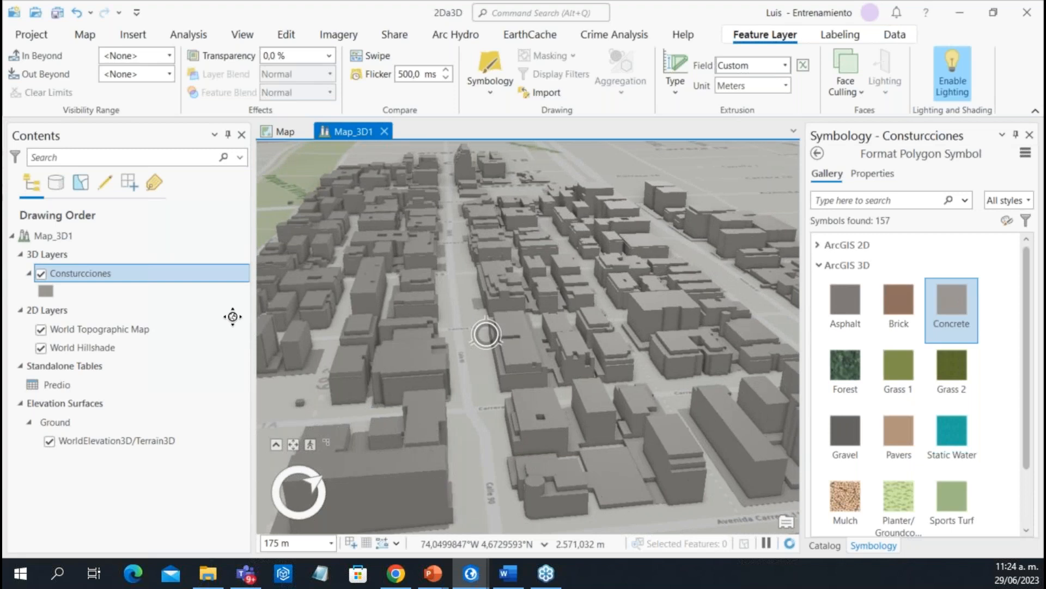
{"action": "scroll", "coordinate": [480, 348], "scroll_direction": "down", "scroll_amount": 2}
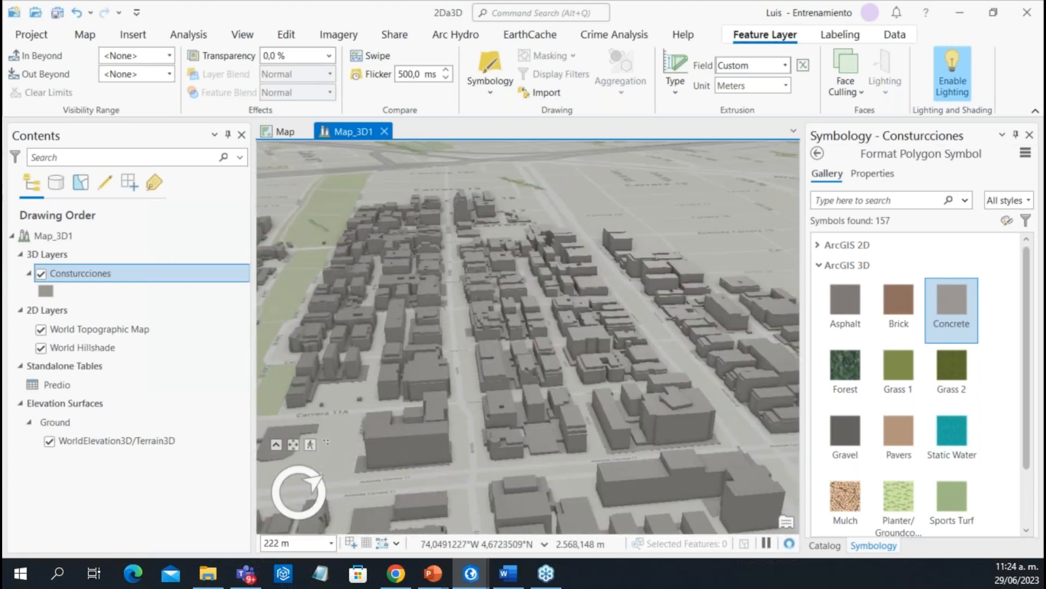
{"action": "scroll", "coordinate": [460, 425], "scroll_direction": "up", "scroll_amount": 1}
{"action": "scroll", "coordinate": [460, 425], "scroll_direction": "down", "scroll_amount": 1}
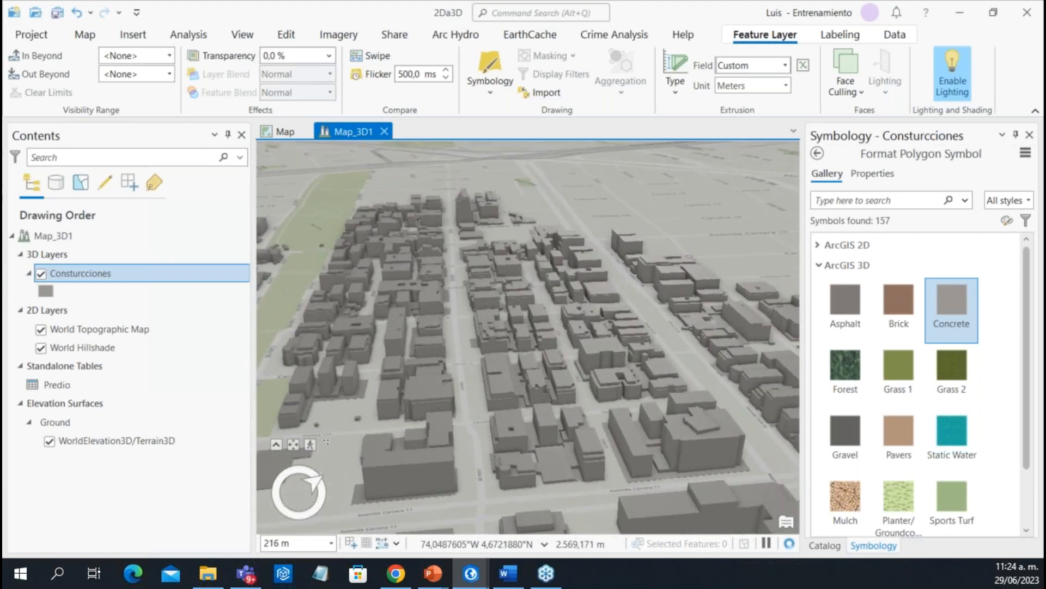
Pan and tilt across the city blocks, then minimize ArcGIS Pro to the ¿Preguntas? slide
{"action": "left_click_drag", "start_coordinate": [428, 357], "coordinate": [502, 540]}
{"action": "scroll", "coordinate": [486, 404], "scroll_direction": "up", "scroll_amount": 5}
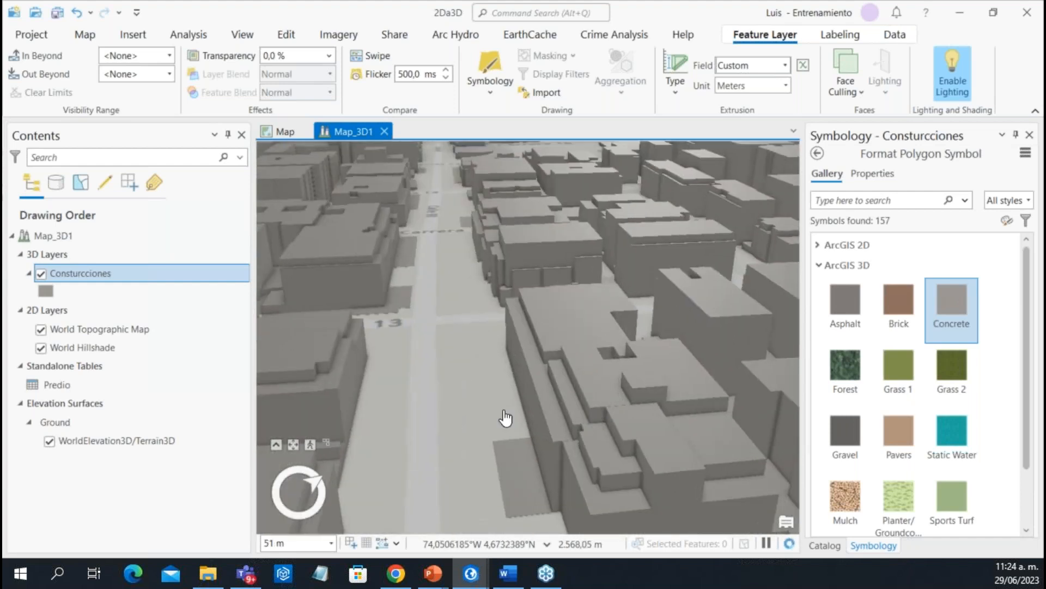
{"action": "scroll", "coordinate": [396, 421], "scroll_direction": "down", "scroll_amount": 2}
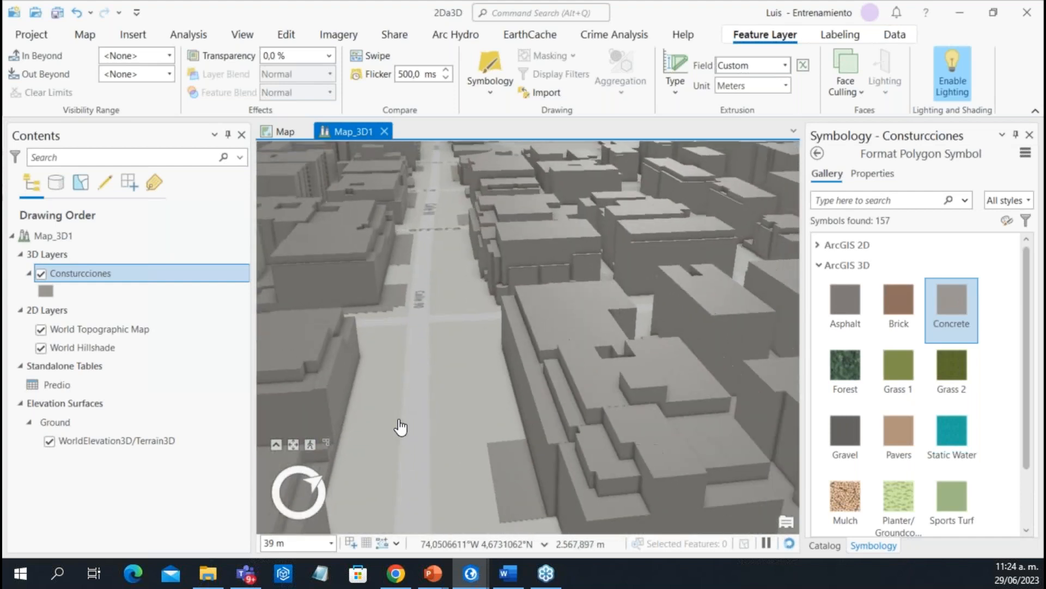
{"action": "scroll", "coordinate": [399, 428], "scroll_direction": "down", "scroll_amount": 3}
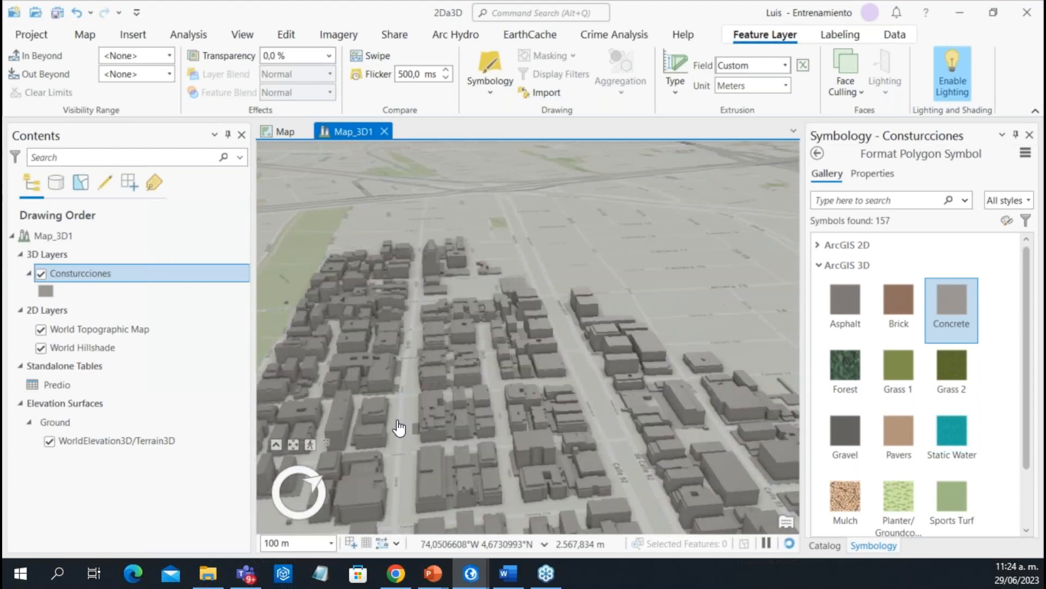
{"action": "scroll", "coordinate": [397, 426], "scroll_direction": "down", "scroll_amount": 1}
{"action": "middle_click_drag", "start_coordinate": [390, 421], "coordinate": [436, 505]}
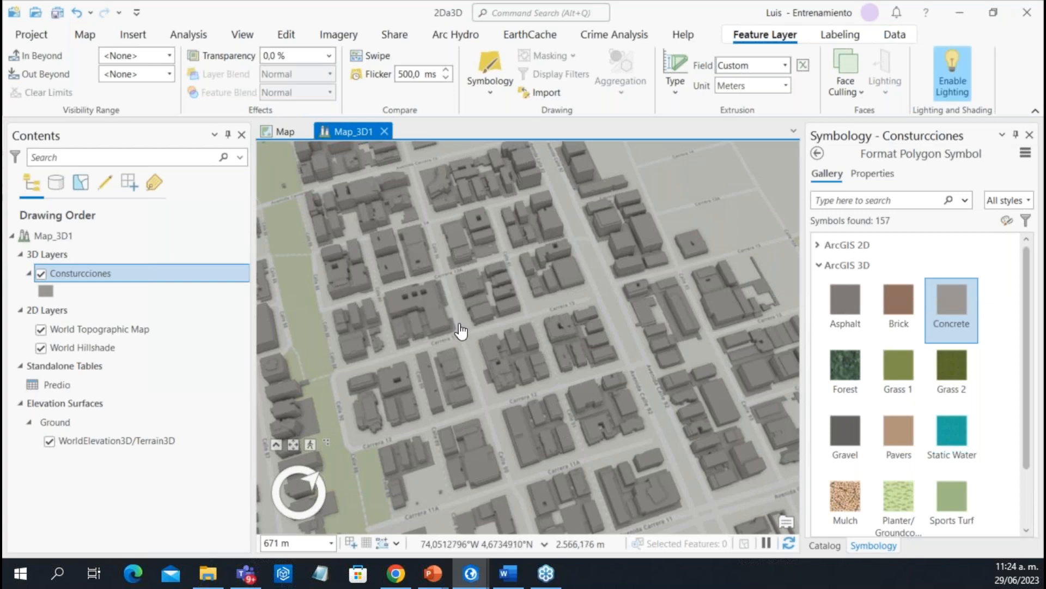
{"action": "left_click", "coordinate": [967, 14]}
{"action": "left_click", "coordinate": [524, 249]}
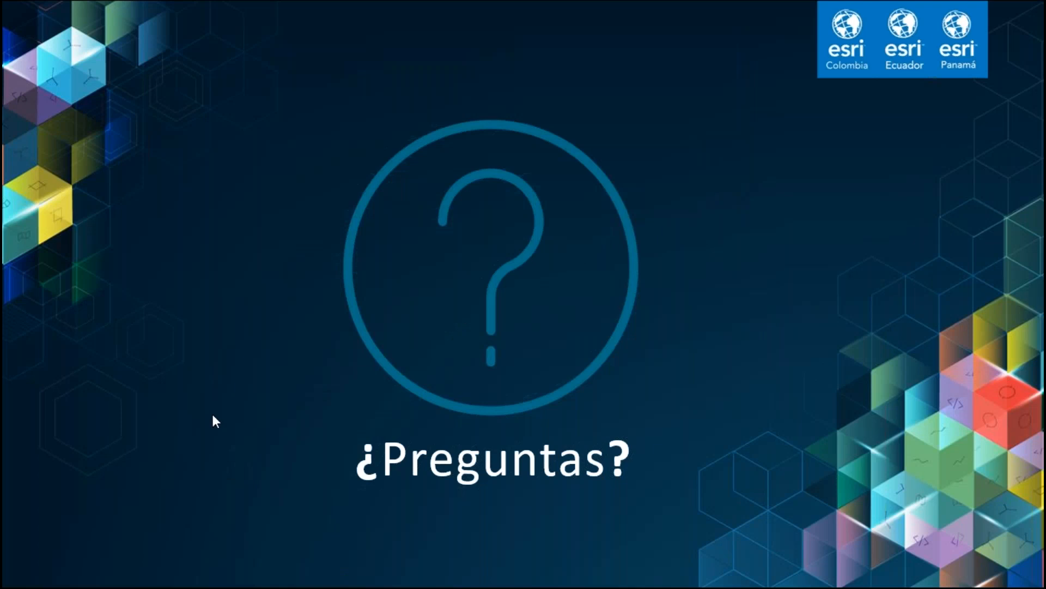
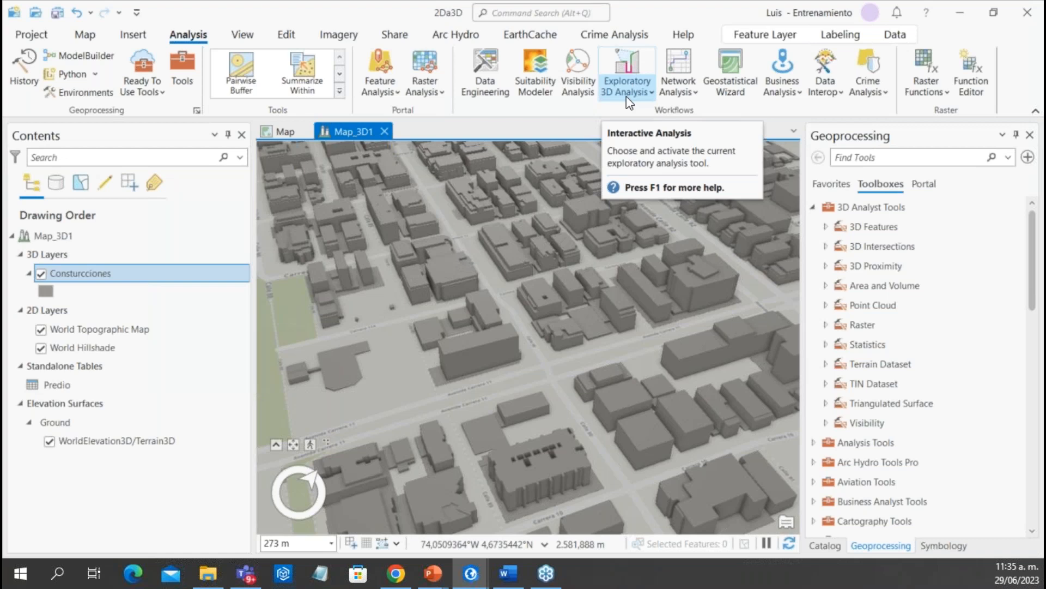
Start a Line of Sight exploratory 3D analysis and zoom into the buildings
{"action": "left_click", "coordinate": [650, 102]}
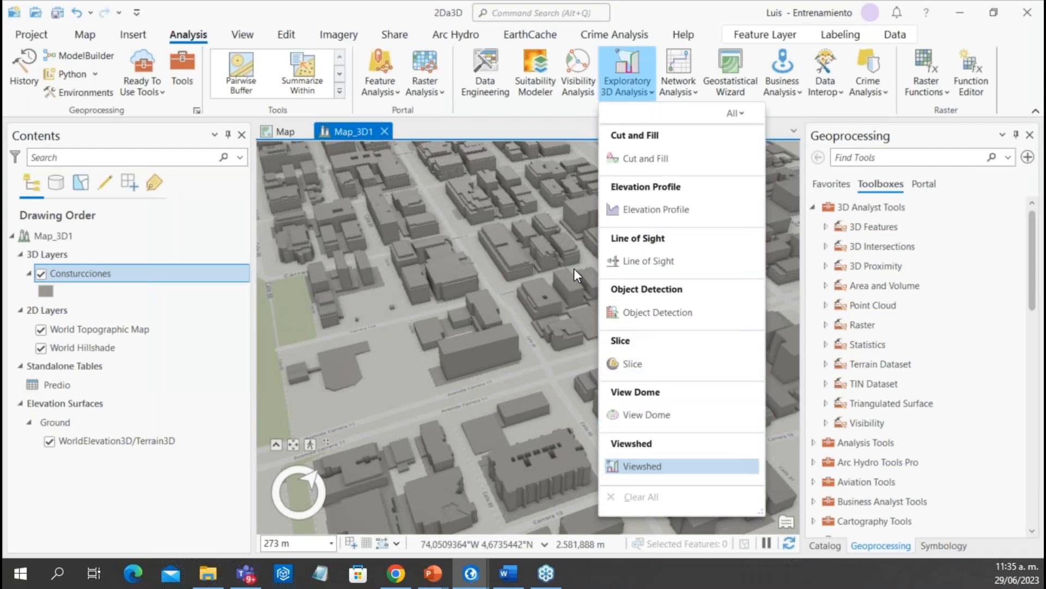
{"action": "left_click", "coordinate": [648, 264]}
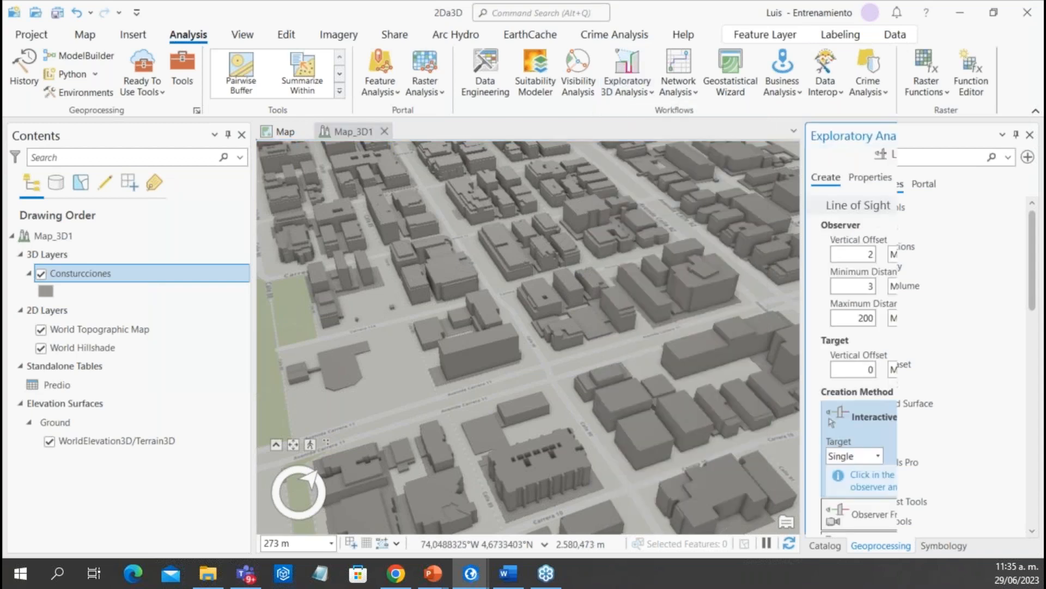
{"action": "scroll", "coordinate": [488, 241], "scroll_direction": "up", "scroll_amount": 1}
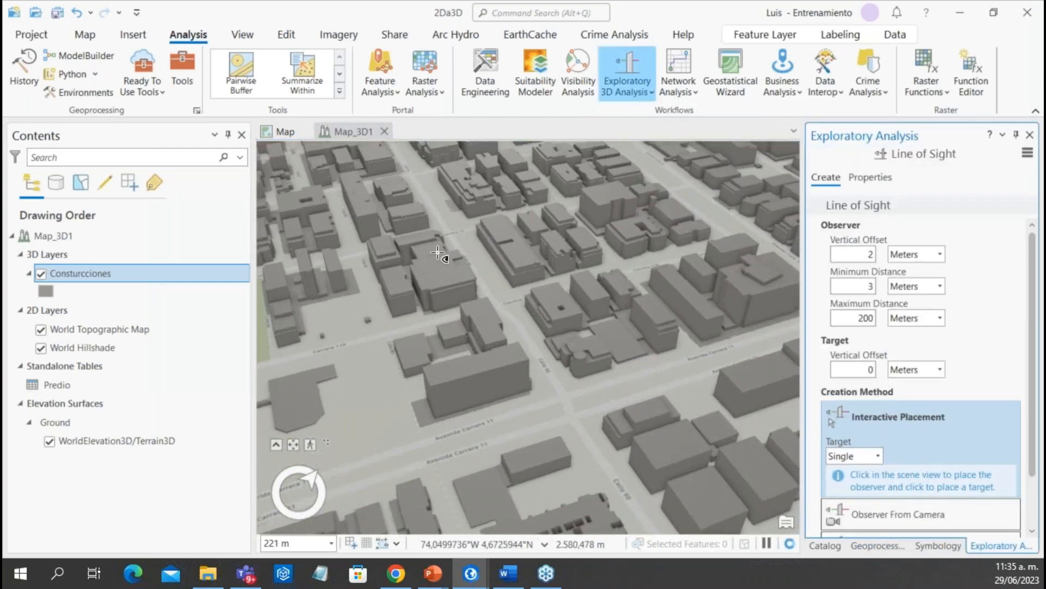
{"action": "scroll", "coordinate": [464, 235], "scroll_direction": "up", "scroll_amount": 1}
{"action": "scroll", "coordinate": [463, 234], "scroll_direction": "up", "scroll_amount": 3}
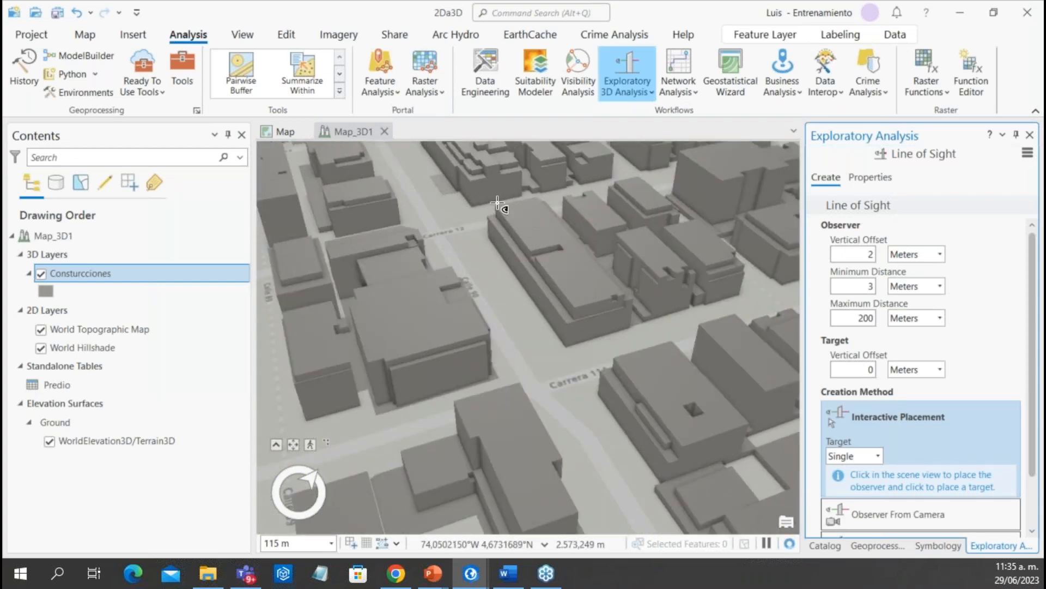
Draw a sight line from a building roof to a target point across the street
{"action": "left_click", "coordinate": [642, 365]}
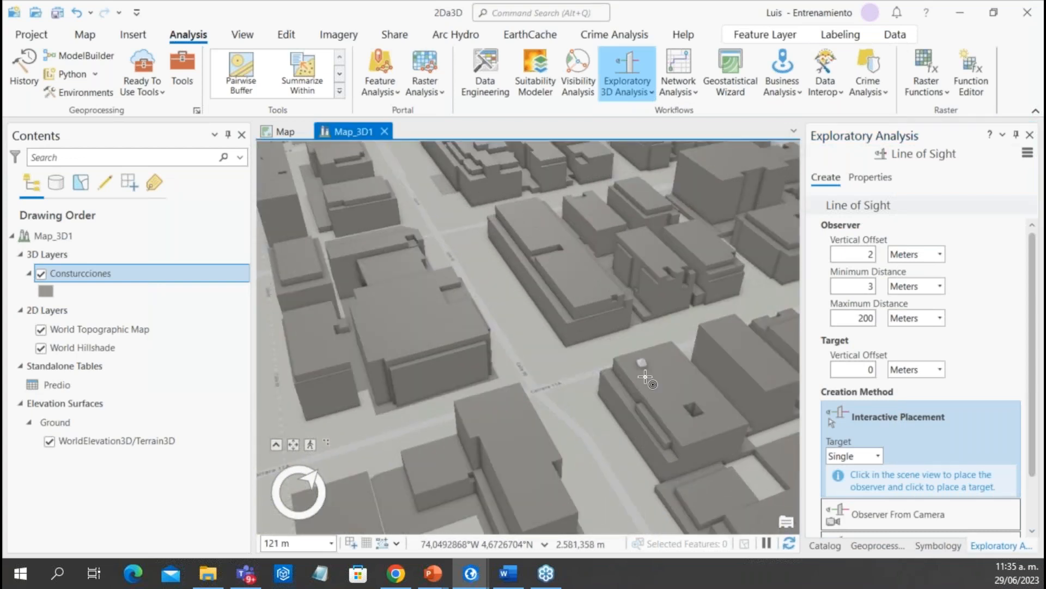
{"action": "left_click", "coordinate": [571, 380]}
{"action": "scroll", "coordinate": [545, 357], "scroll_direction": "down", "scroll_amount": 3}
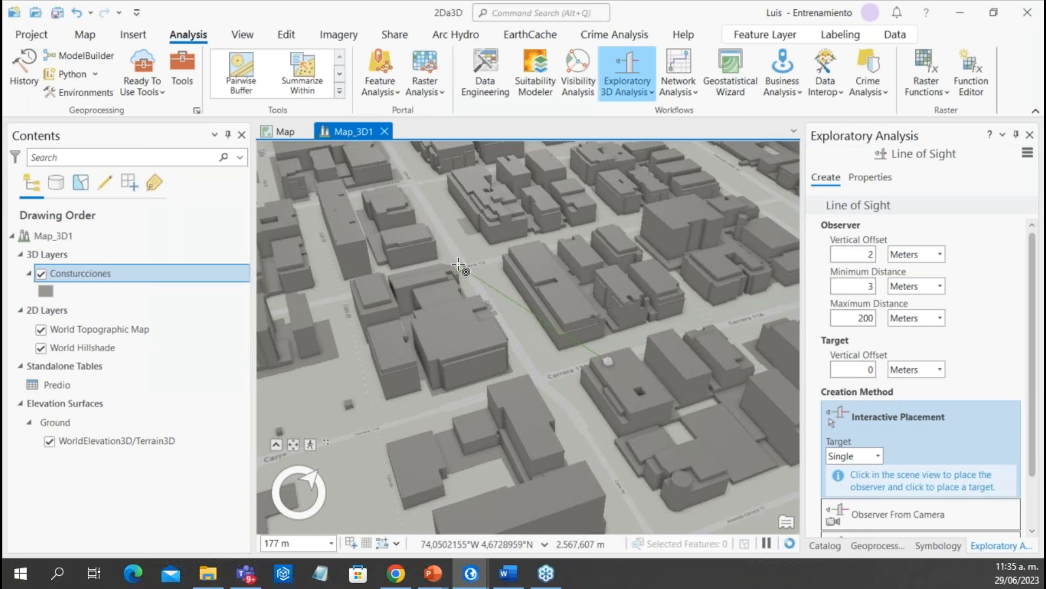
{"action": "scroll", "coordinate": [447, 241], "scroll_direction": "up", "scroll_amount": 4}
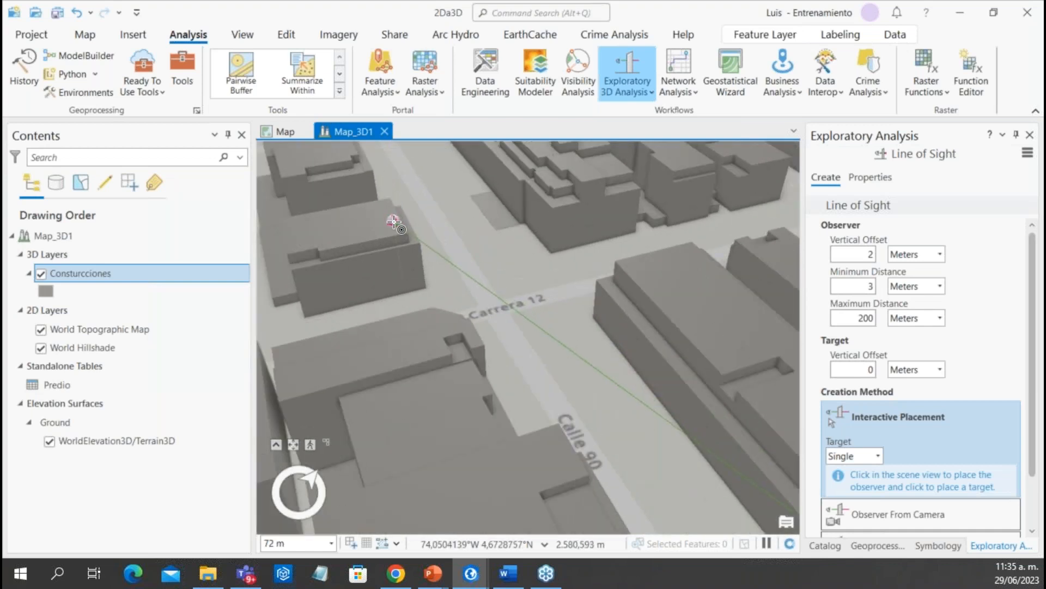
{"action": "scroll", "coordinate": [458, 275], "scroll_direction": "down", "scroll_amount": 4}
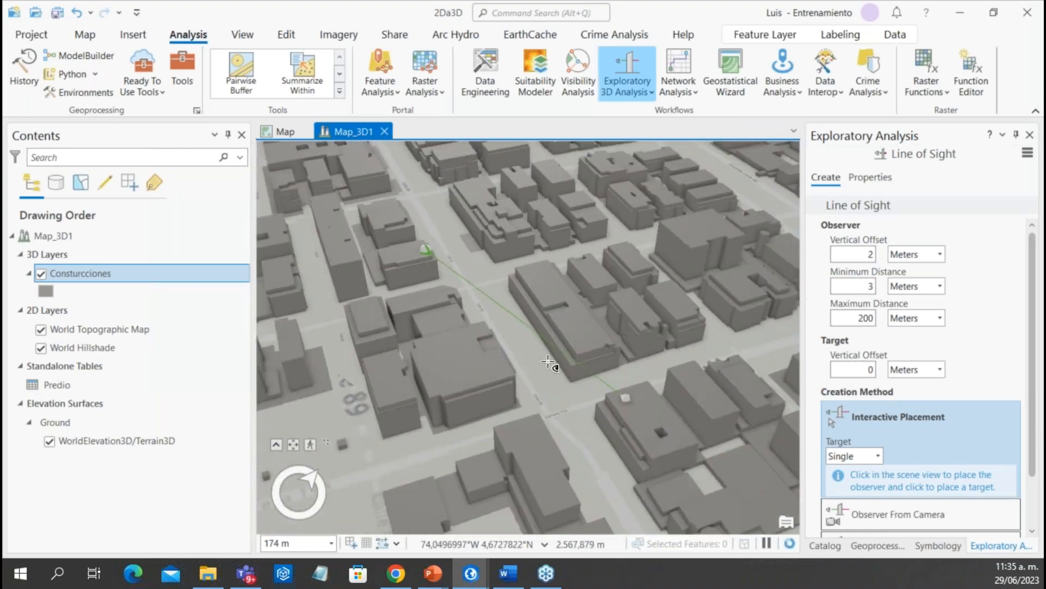
{"action": "scroll", "coordinate": [1013, 289], "scroll_direction": "down", "scroll_amount": 2}
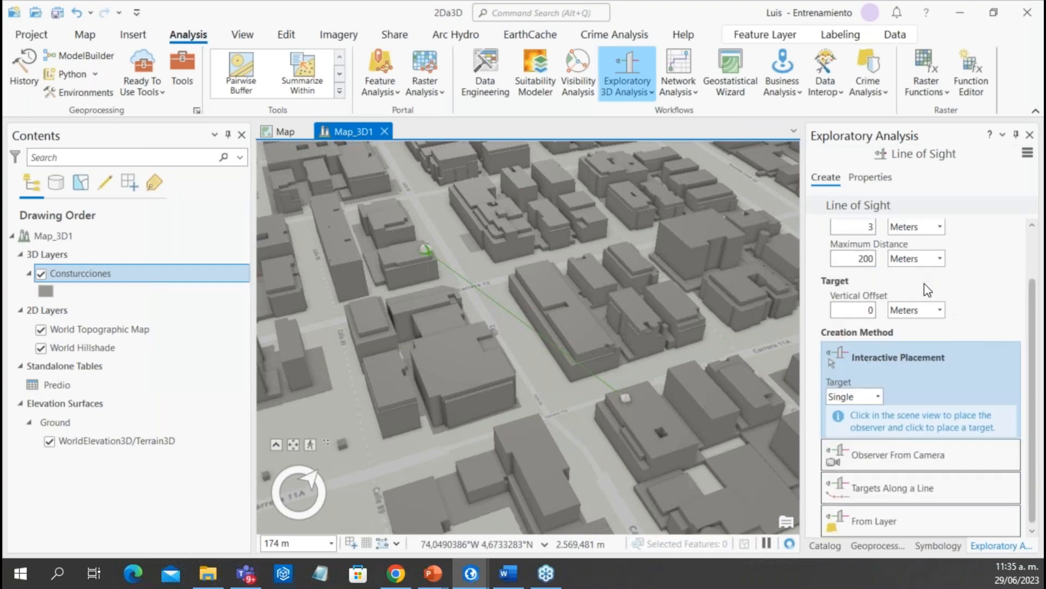
{"action": "left_click", "coordinate": [874, 188]}
Expand the sight line's Global Properties, move its observer point and lower its Z value
{"action": "left_click", "coordinate": [871, 177]}
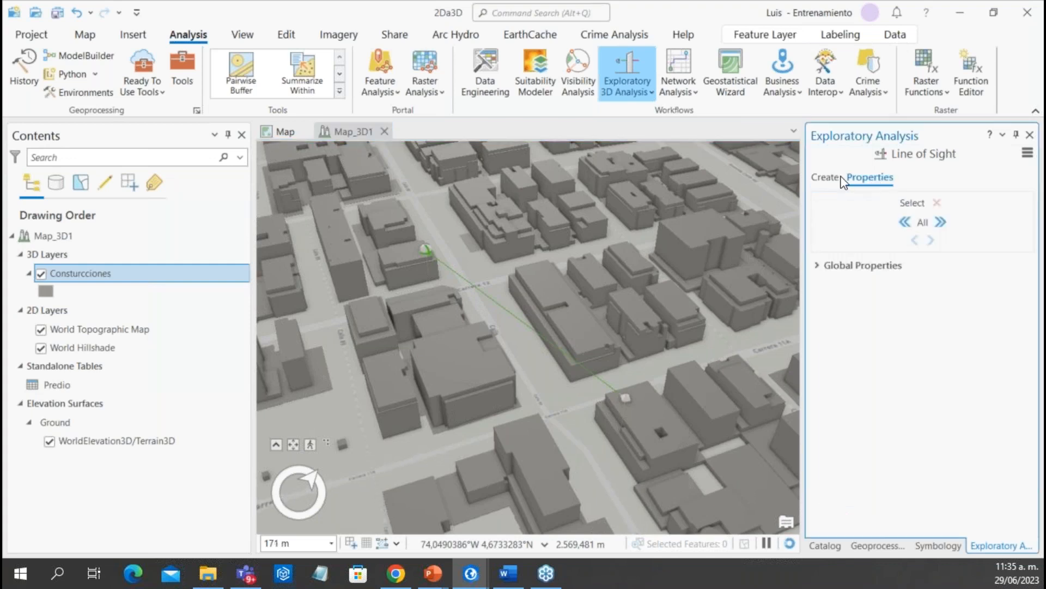
{"action": "left_click", "coordinate": [817, 266]}
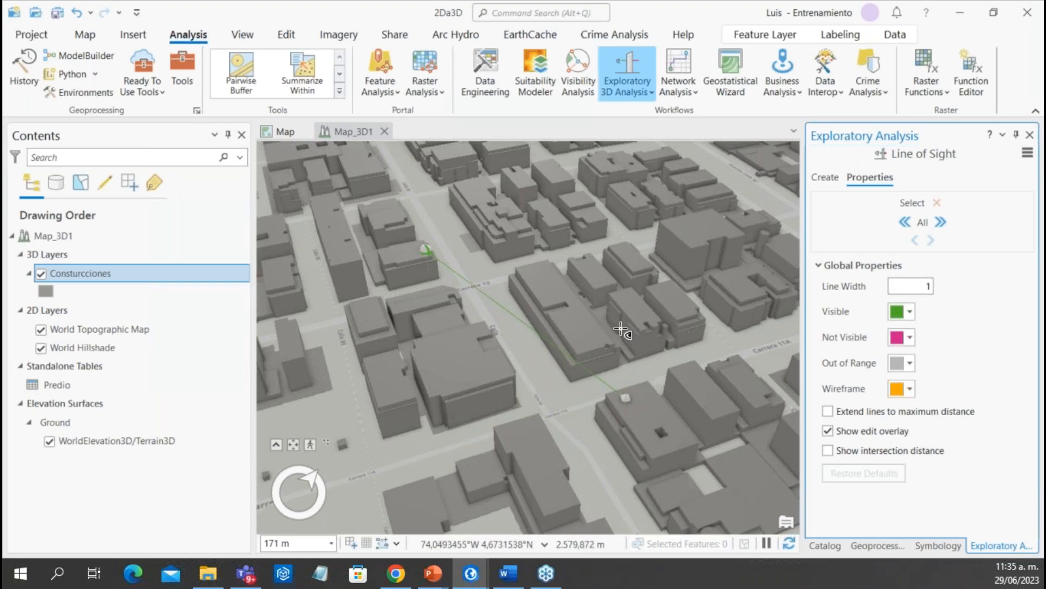
{"action": "left_click", "coordinate": [426, 253]}
{"action": "left_click_drag", "start_coordinate": [425, 253], "coordinate": [476, 258]}
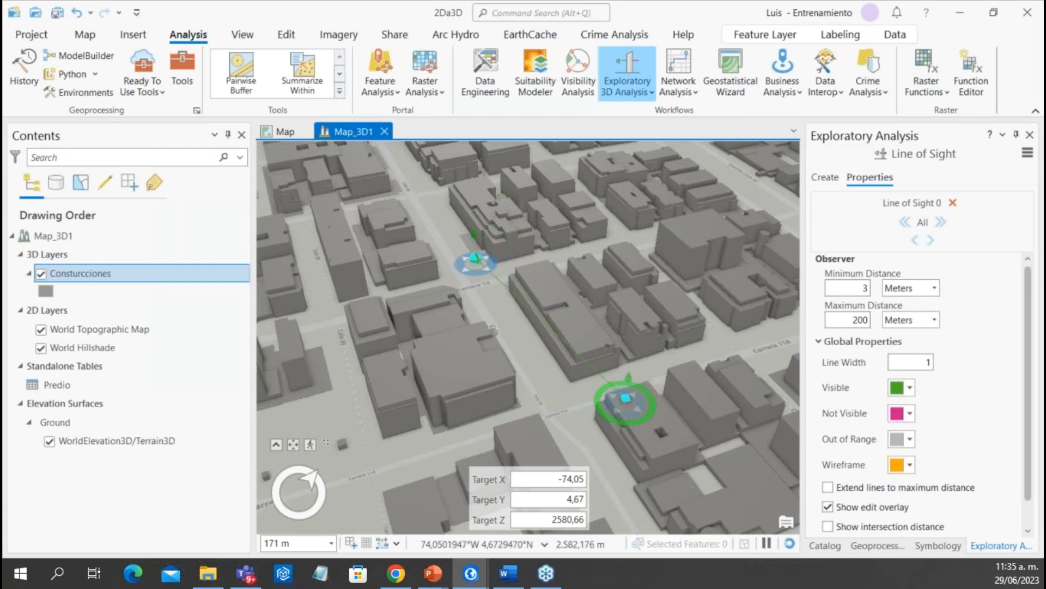
{"action": "left_click", "coordinate": [571, 519]}
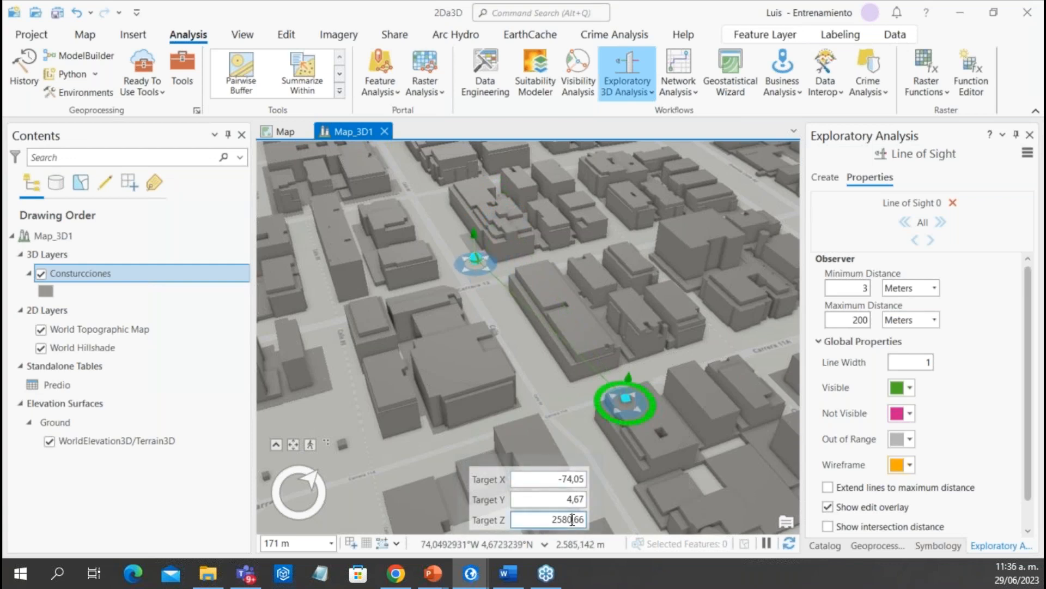
{"action": "key", "text": "BackSpace"}
{"action": "key", "text": "BackSpace"}
{"action": "key", "text": "BackSpace"}
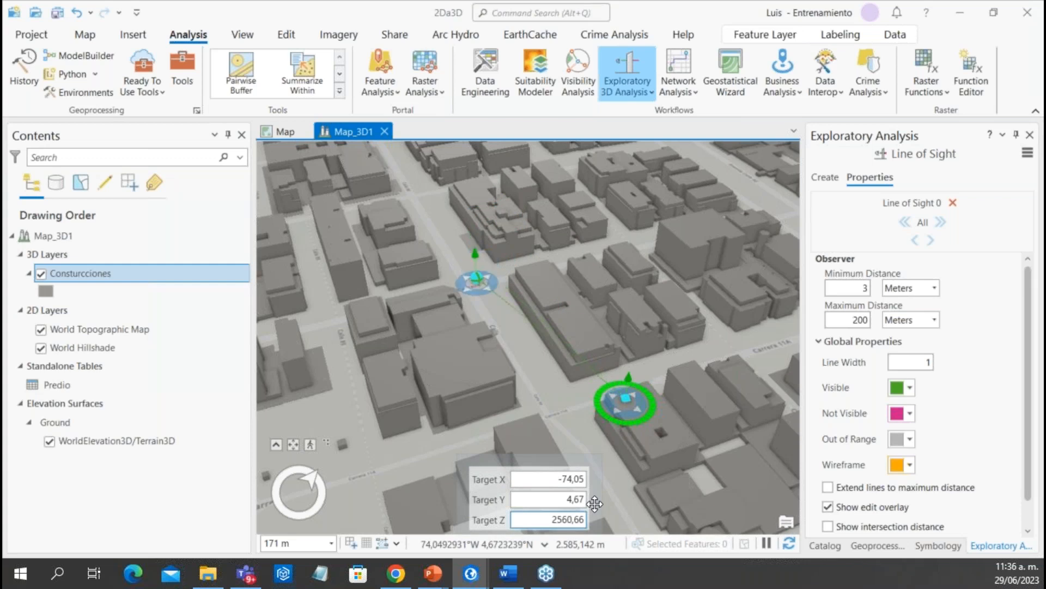
Reposition the sight line's observer and target points among the buildings
{"action": "left_click_drag", "start_coordinate": [479, 281], "coordinate": [493, 266]}
{"action": "scroll", "coordinate": [505, 341], "scroll_direction": "up", "scroll_amount": 4}
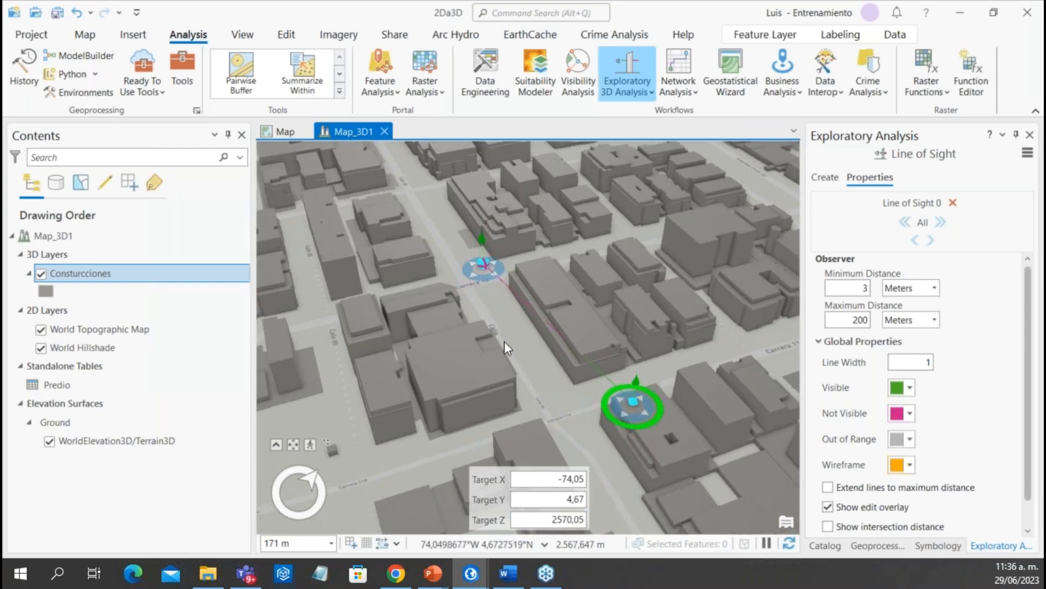
{"action": "scroll", "coordinate": [565, 323], "scroll_direction": "down", "scroll_amount": 3}
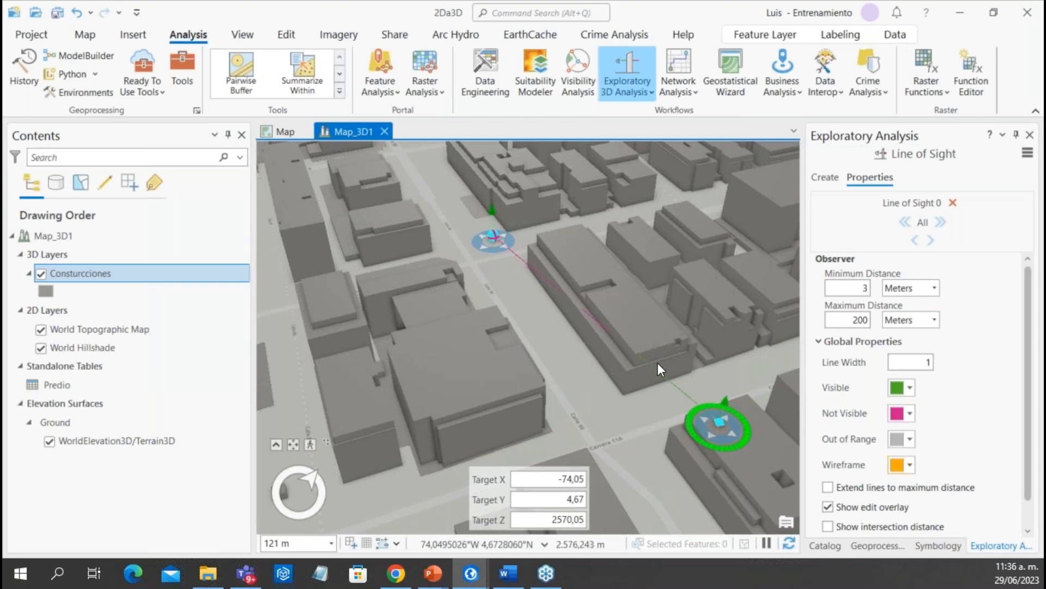
{"action": "scroll", "coordinate": [657, 361], "scroll_direction": "down", "scroll_amount": 4}
{"action": "mouse_move", "coordinate": [621, 384]}
{"action": "left_mouse_down"}
{"action": "mouse_move", "coordinate": [627, 420]}
{"action": "mouse_move", "coordinate": [610, 414]}
{"action": "mouse_move", "coordinate": [652, 389]}
{"action": "mouse_move", "coordinate": [687, 386]}
{"action": "left_mouse_up"}
{"action": "scroll", "coordinate": [688, 414], "scroll_direction": "up", "scroll_amount": 3}
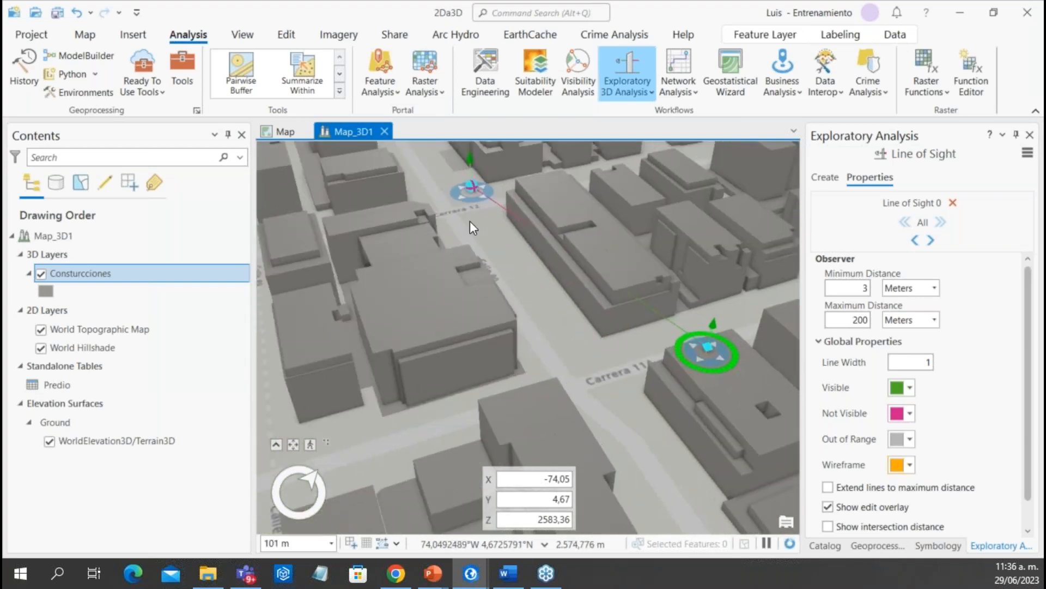
{"action": "scroll", "coordinate": [498, 347], "scroll_direction": "down", "scroll_amount": 2}
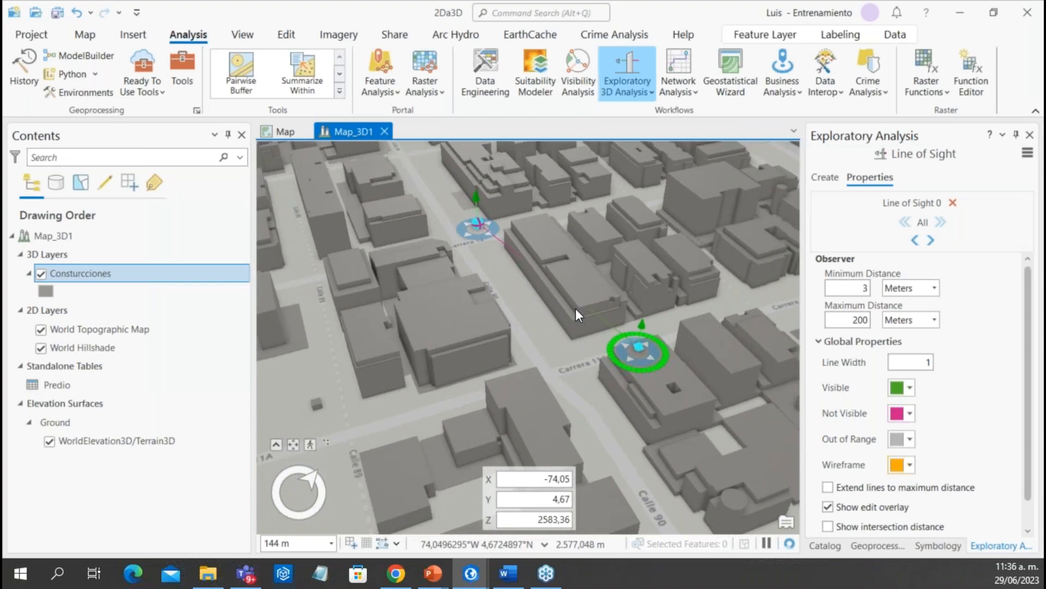
{"action": "scroll", "coordinate": [567, 301], "scroll_direction": "down", "scroll_amount": 2}
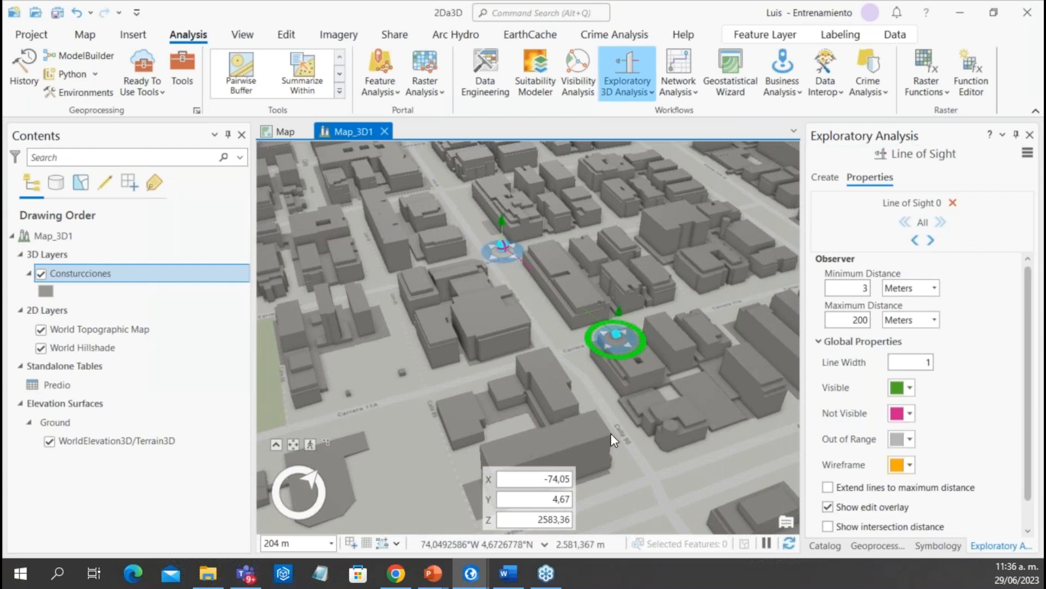
{"action": "left_click_drag", "start_coordinate": [615, 334], "coordinate": [614, 340]}
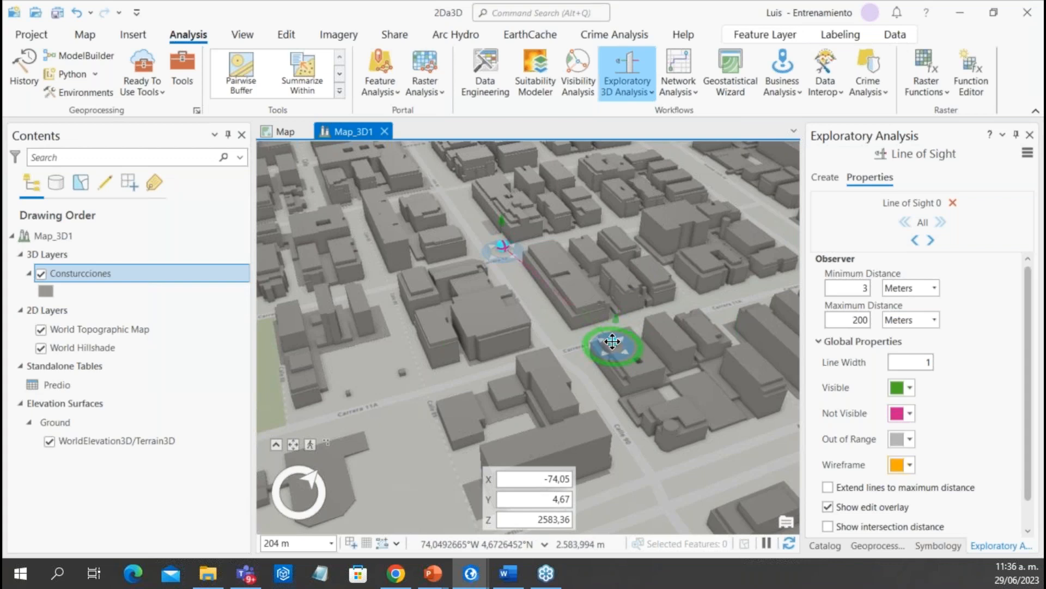
Delete the line of sight analysis and reopen the exploratory 3D analysis list
{"action": "left_click", "coordinate": [954, 204]}
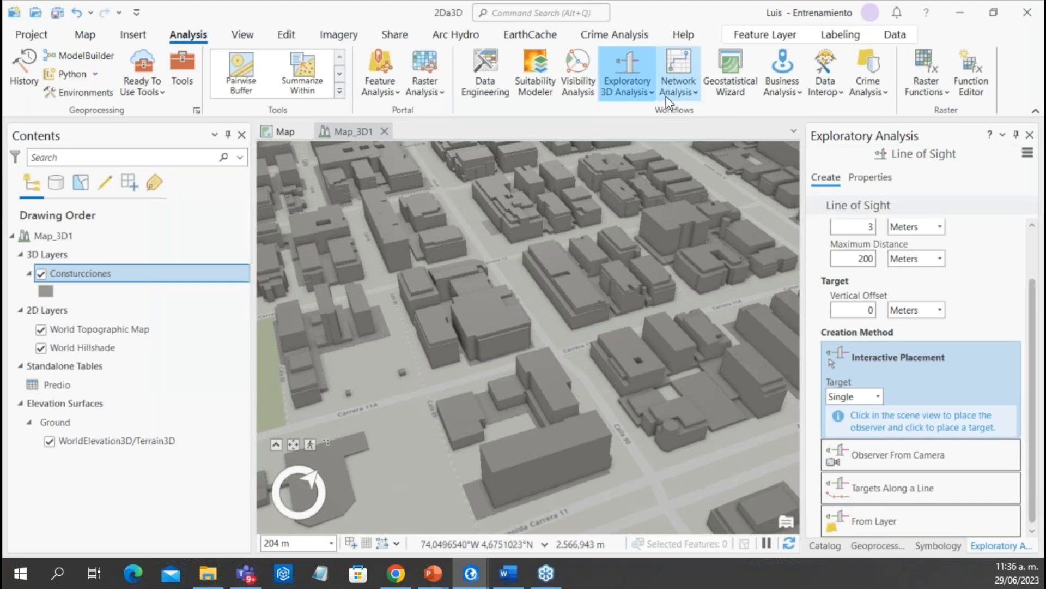
{"action": "scroll", "coordinate": [646, 191], "scroll_direction": "down", "scroll_amount": 2}
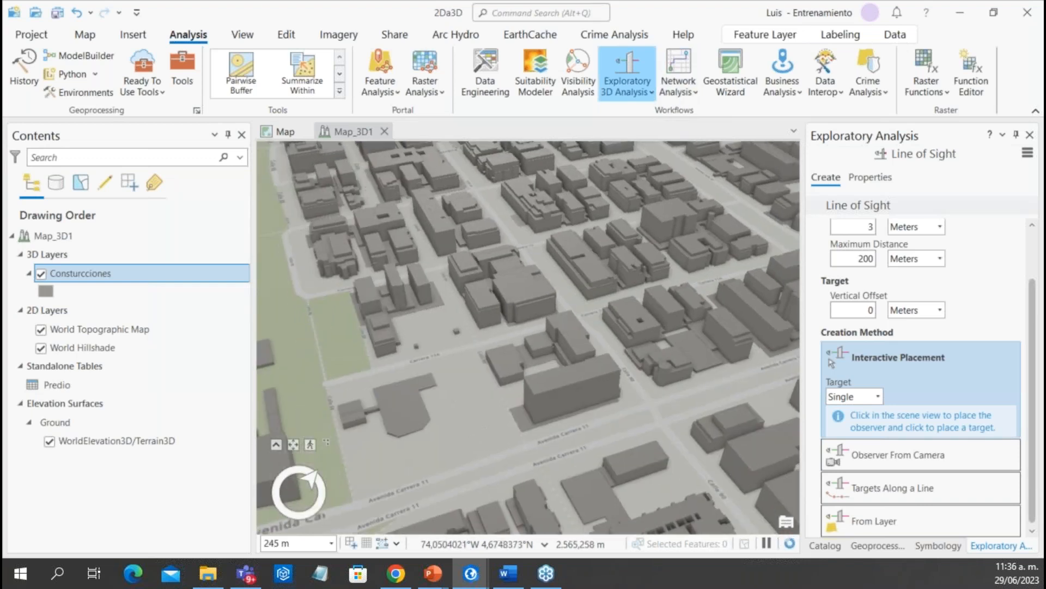
{"action": "left_click", "coordinate": [642, 97]}
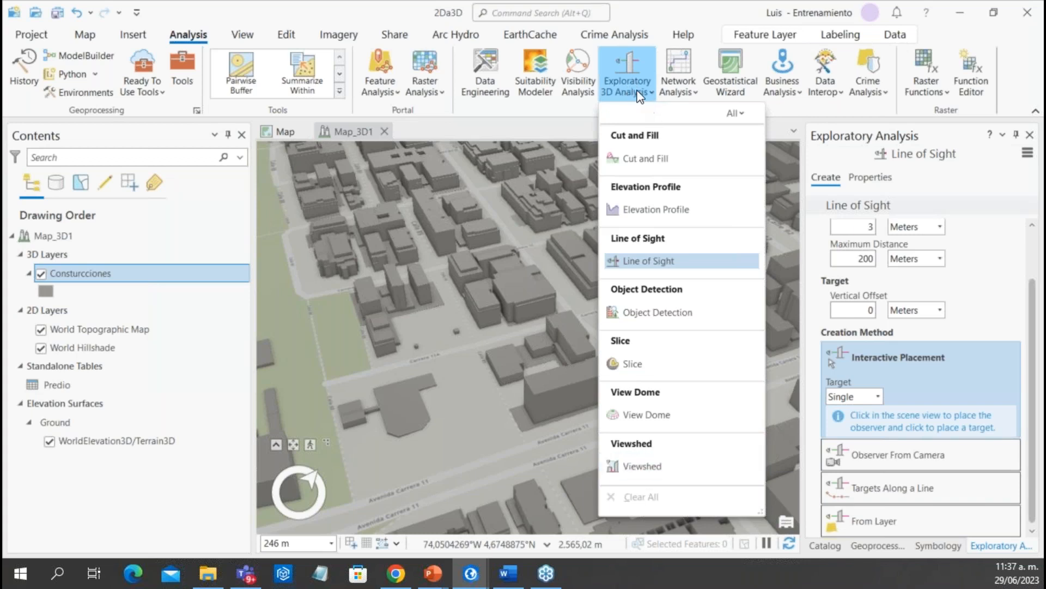
Choose Viewshed and place an observer on a building roof in another city block
{"action": "left_click", "coordinate": [649, 460]}
{"action": "scroll", "coordinate": [561, 276], "scroll_direction": "up", "scroll_amount": 3}
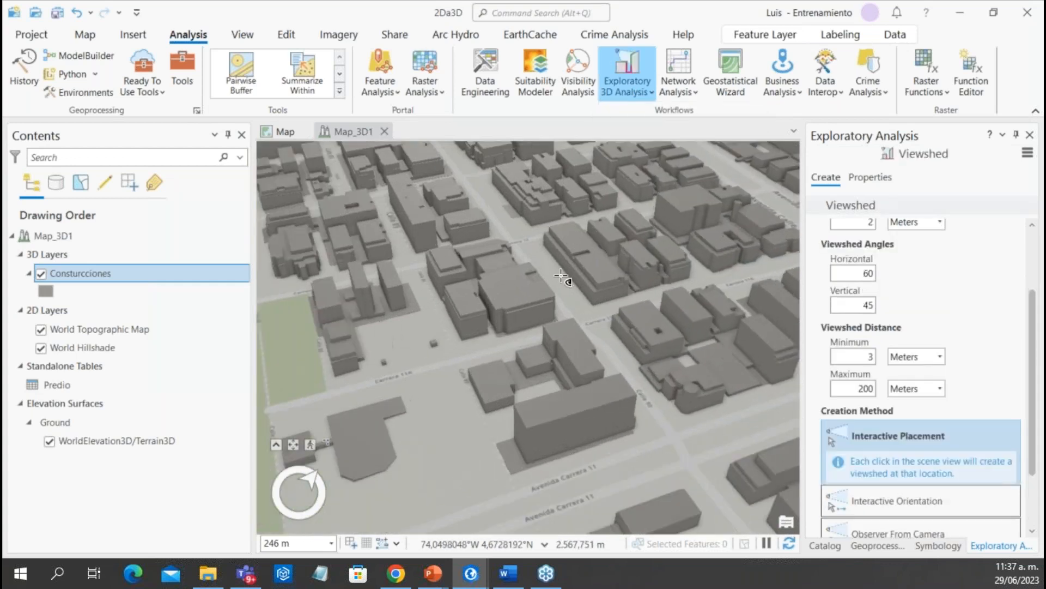
{"action": "scroll", "coordinate": [561, 276], "scroll_direction": "down", "scroll_amount": 4}
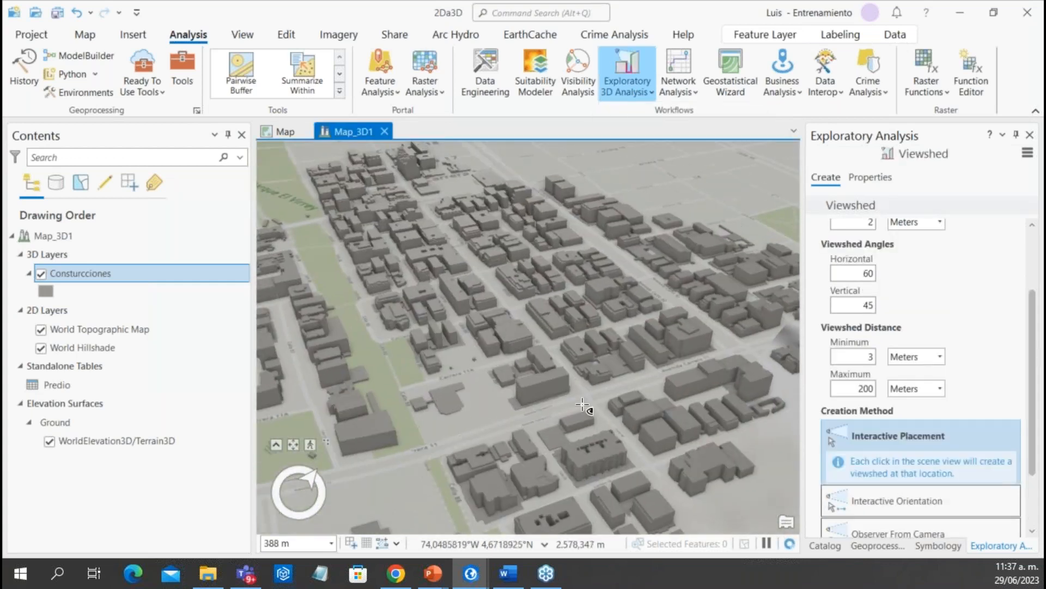
{"action": "left_click_drag", "start_coordinate": [477, 271], "coordinate": [521, 366]}
{"action": "scroll", "coordinate": [498, 285], "scroll_direction": "up", "scroll_amount": 4}
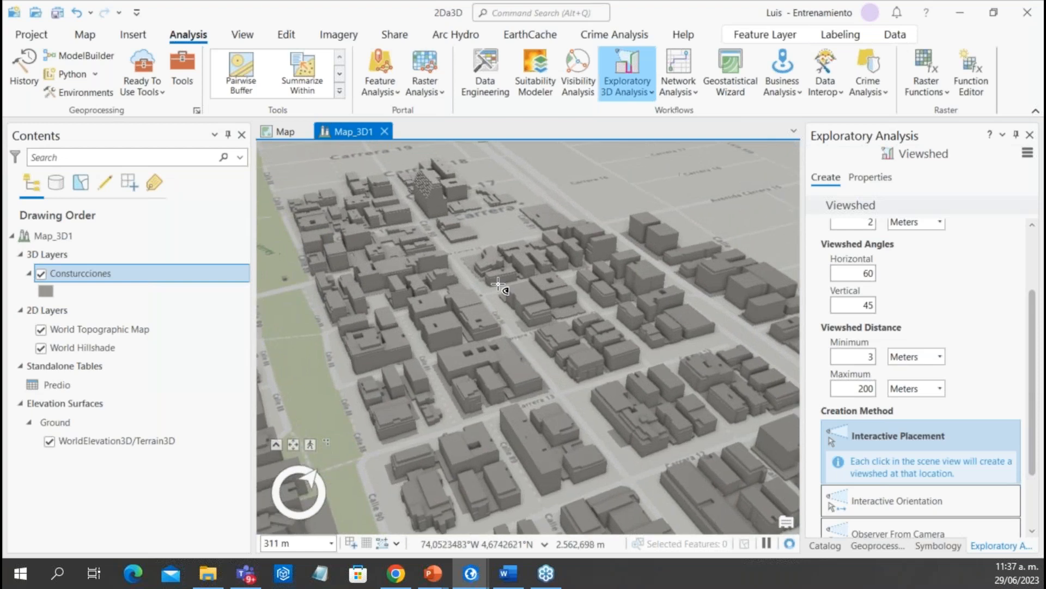
{"action": "scroll", "coordinate": [491, 304], "scroll_direction": "up", "scroll_amount": 2}
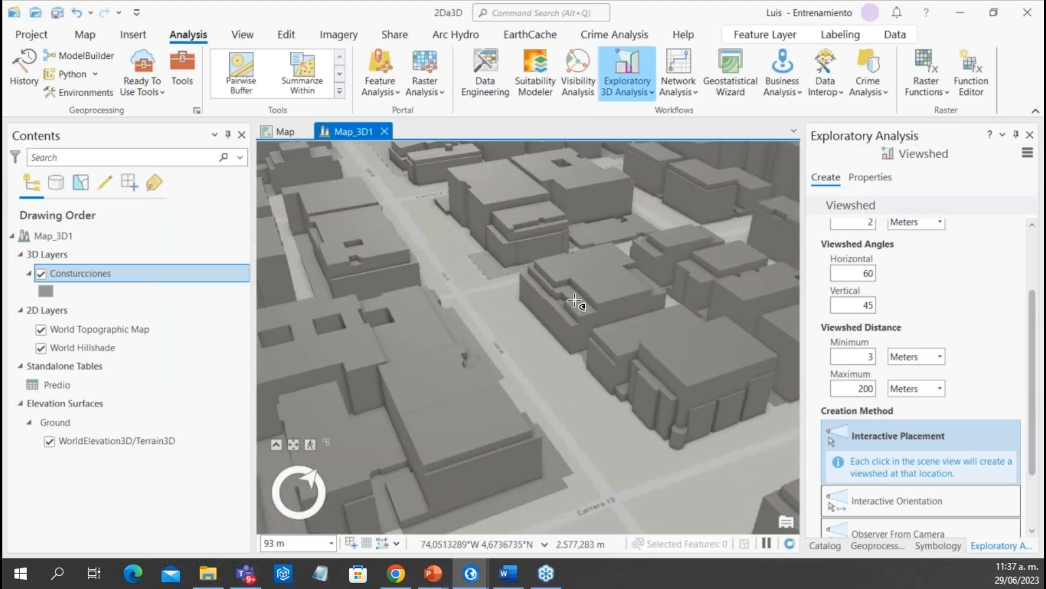
{"action": "left_click", "coordinate": [577, 301]}
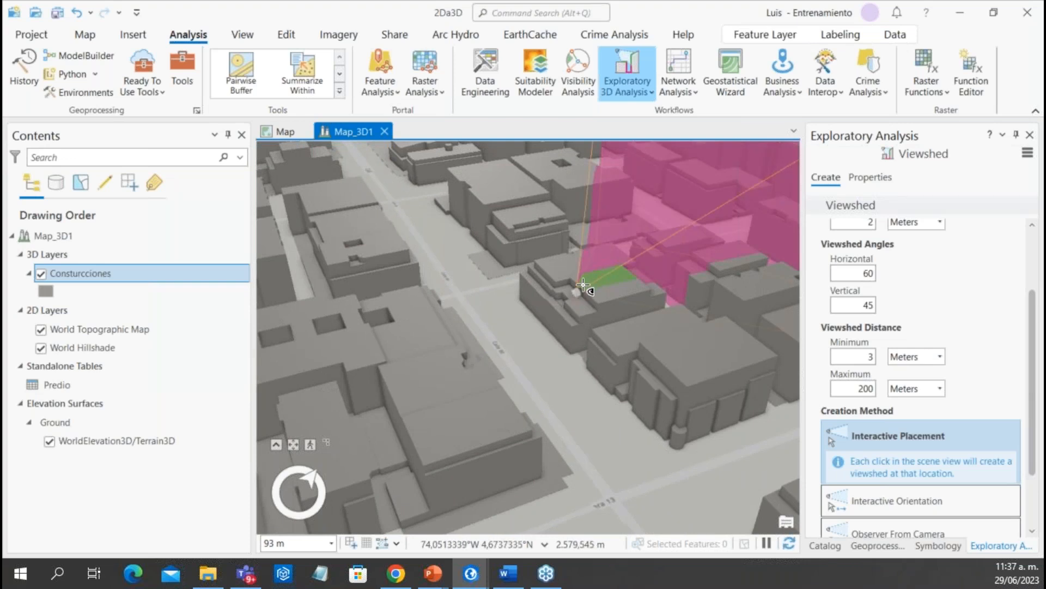
Tilt the viewshed downward and add a second viewshed in the scene
{"action": "scroll", "coordinate": [576, 291], "scroll_direction": "down", "scroll_amount": 2}
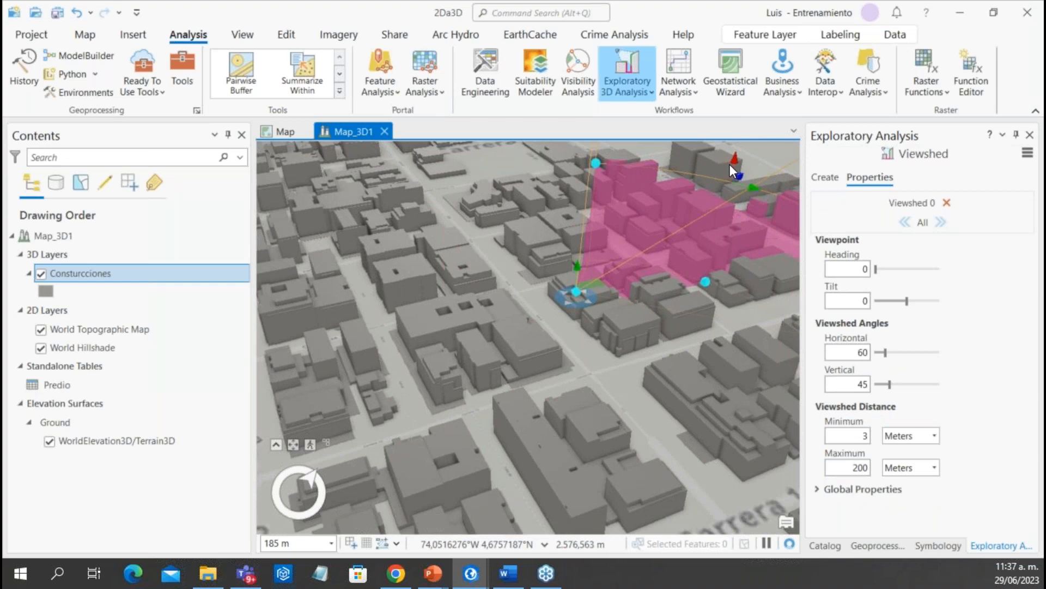
{"action": "left_click_drag", "start_coordinate": [729, 158], "coordinate": [564, 229]}
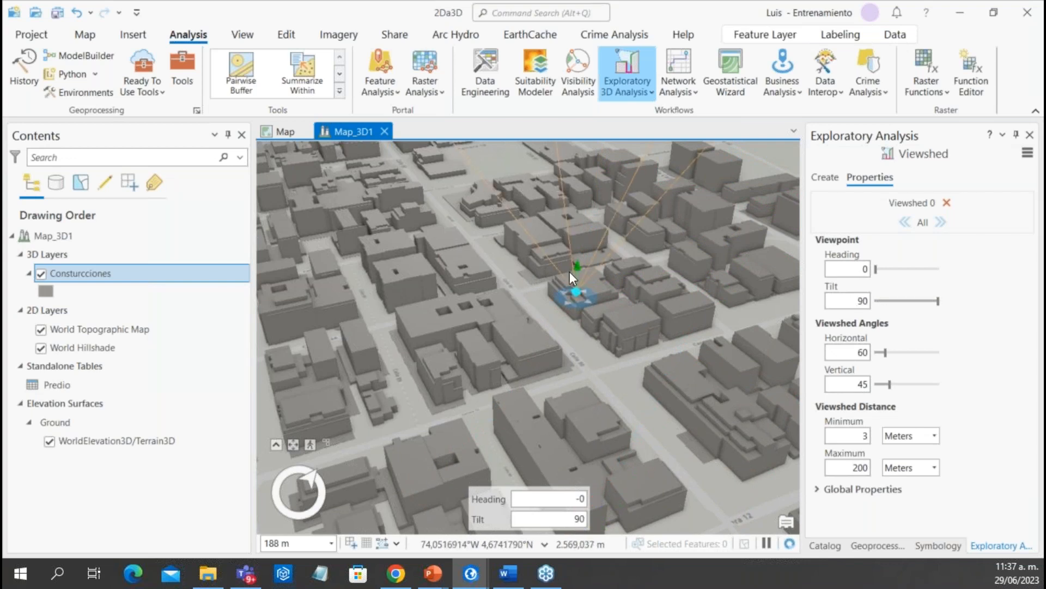
{"action": "scroll", "coordinate": [570, 271], "scroll_direction": "down", "scroll_amount": 3}
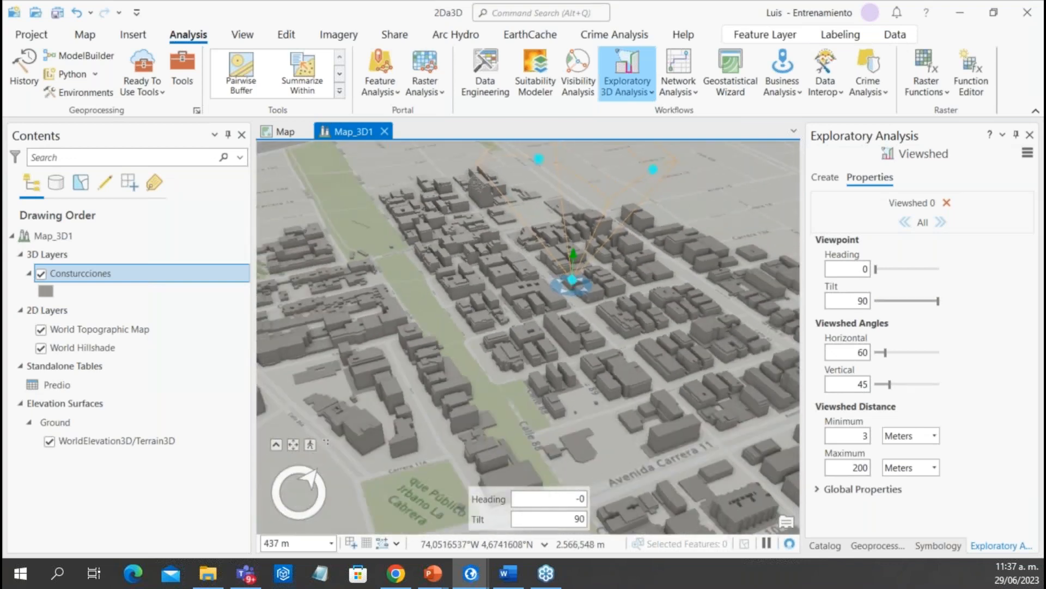
{"action": "scroll", "coordinate": [572, 276], "scroll_direction": "down", "scroll_amount": 3}
{"action": "left_click", "coordinate": [564, 192]}
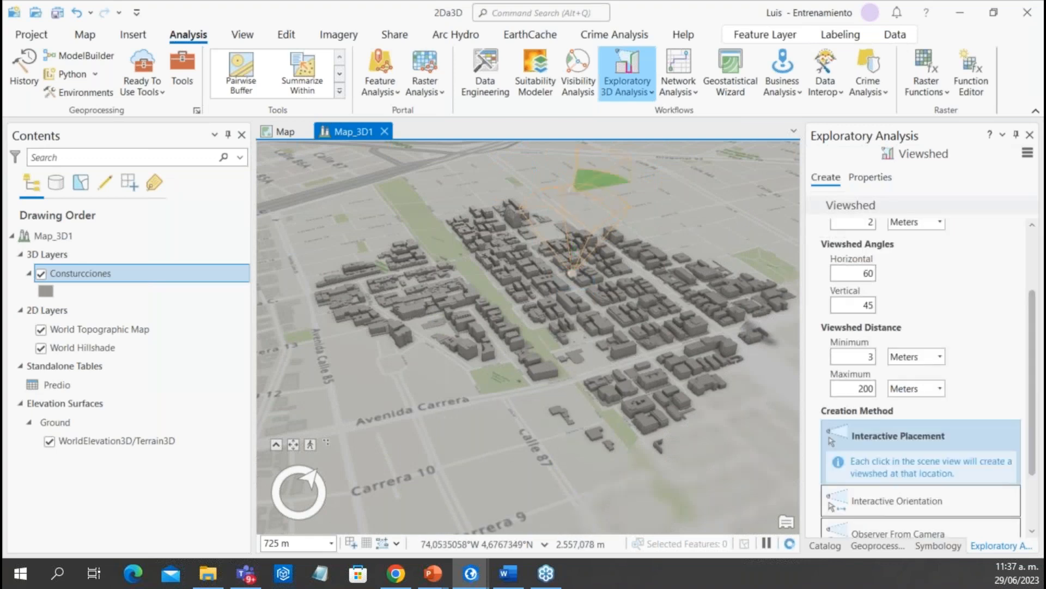
{"action": "scroll", "coordinate": [585, 226], "scroll_direction": "up", "scroll_amount": 5}
Delete Viewshed 0 and Viewshed 1 from the Properties tab
{"action": "left_click", "coordinate": [871, 177]}
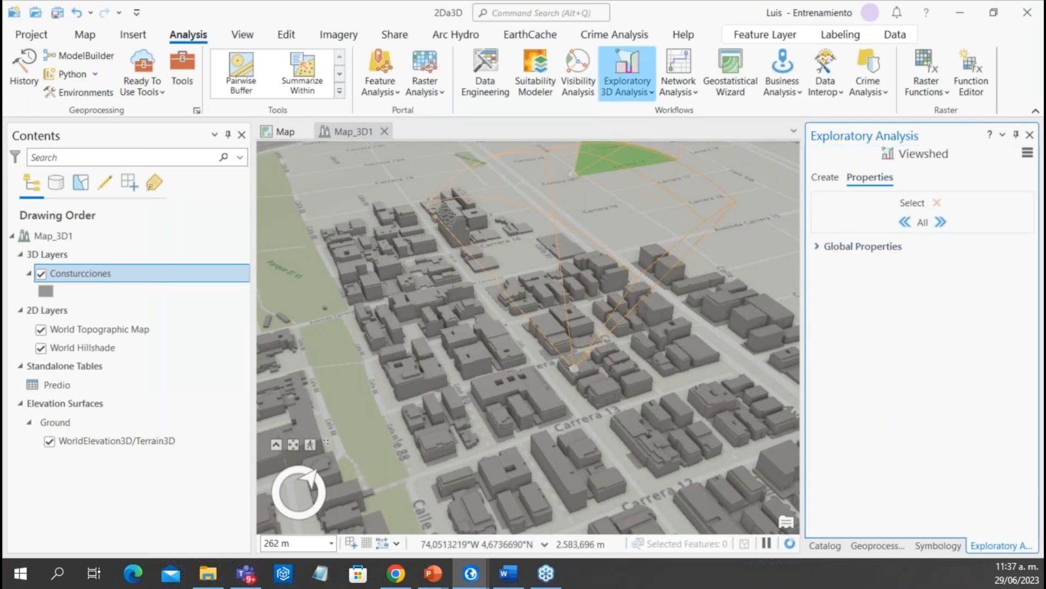
{"action": "left_click", "coordinate": [573, 369]}
{"action": "left_click", "coordinate": [946, 208]}
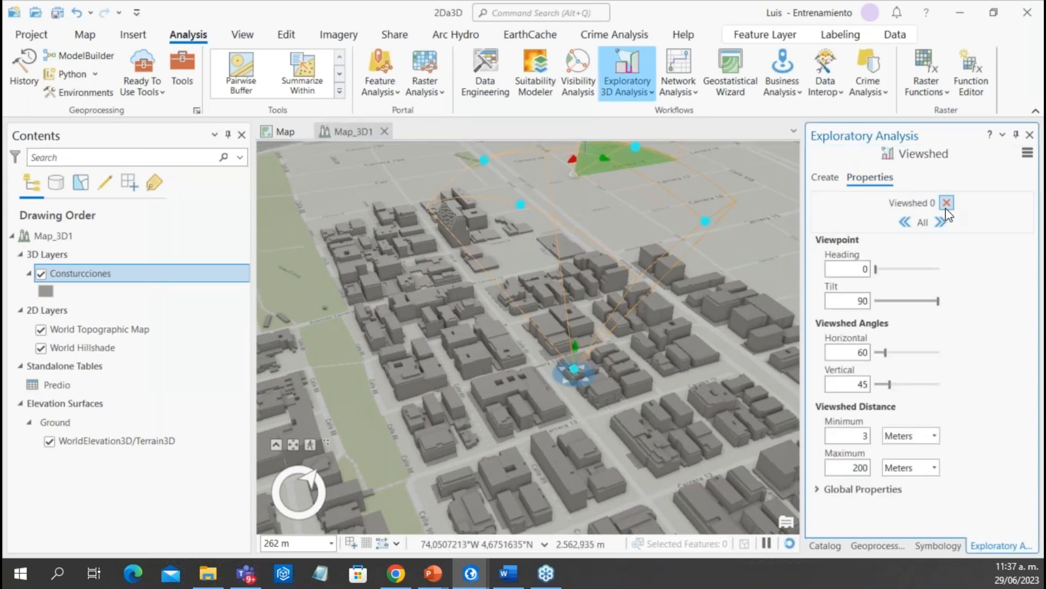
{"action": "left_click", "coordinate": [947, 207]}
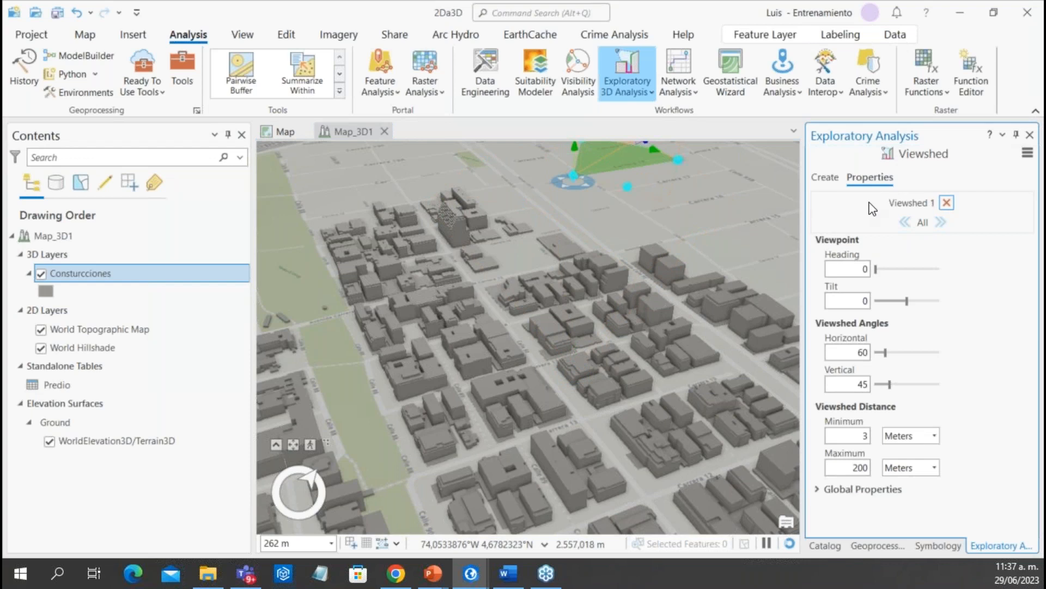
{"action": "left_click", "coordinate": [946, 203]}
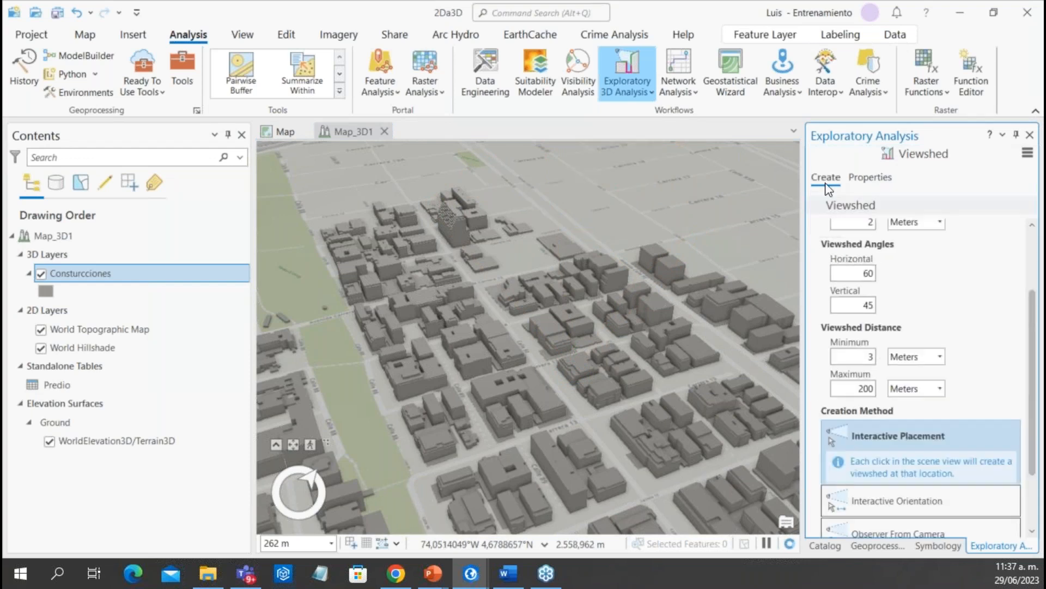
Place a new viewshed on the building corner beside Carrera 13 and select it
{"action": "scroll", "coordinate": [567, 370], "scroll_direction": "up", "scroll_amount": 3}
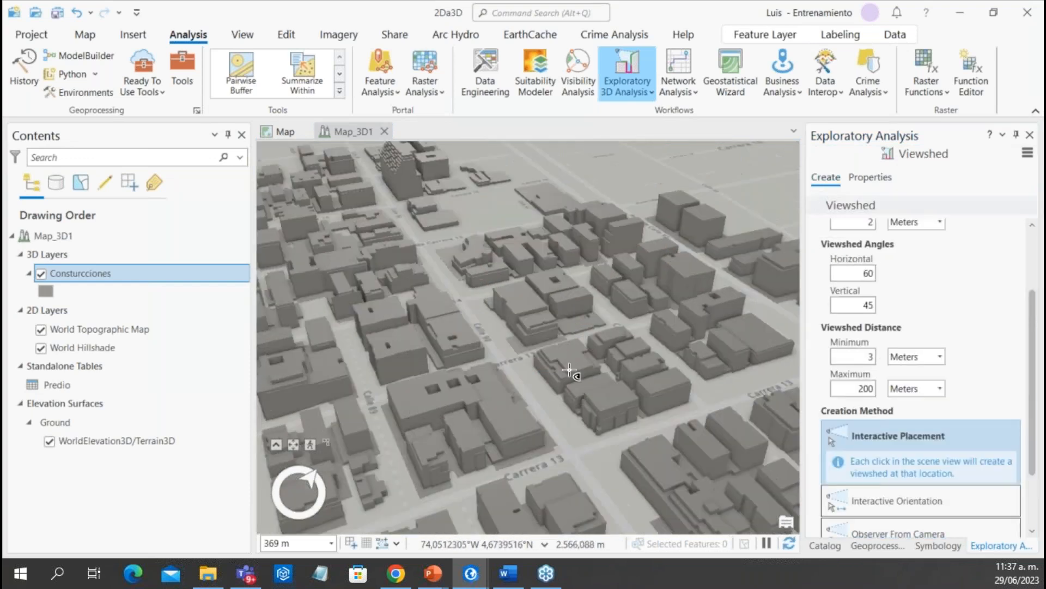
{"action": "left_click", "coordinate": [517, 385]}
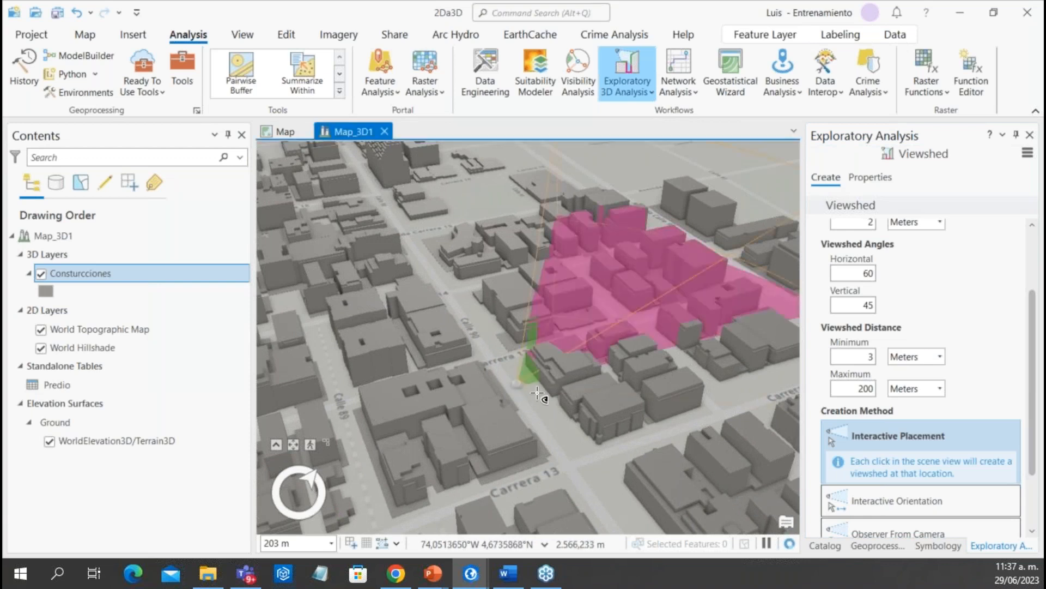
{"action": "left_click", "coordinate": [515, 385]}
Rotate the viewshed to a heading around 117 and nudge its observer
{"action": "scroll", "coordinate": [516, 384], "scroll_direction": "down", "scroll_amount": 3}
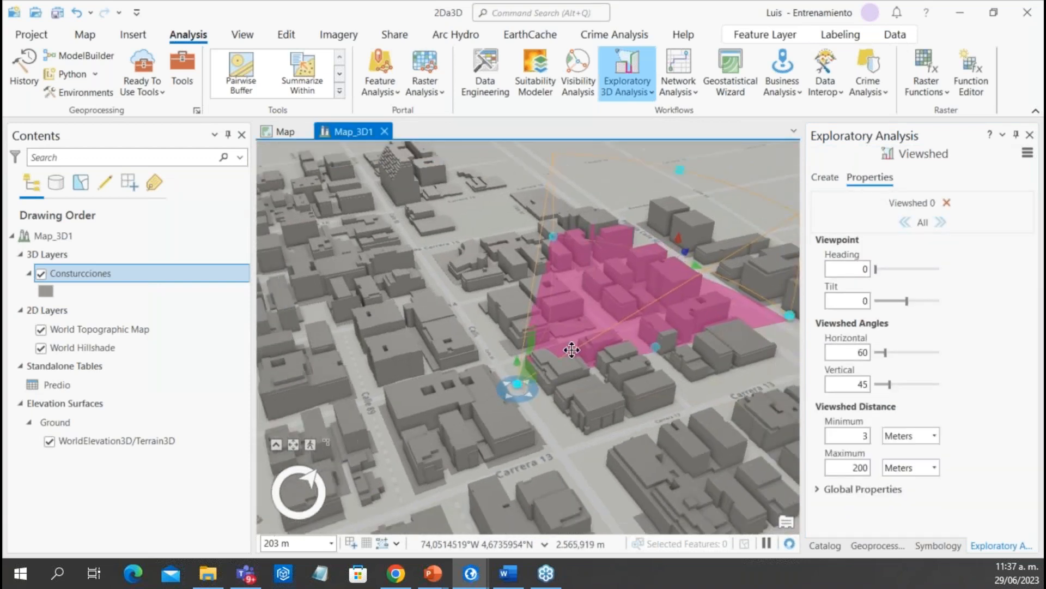
{"action": "left_click_drag", "start_coordinate": [664, 292], "coordinate": [630, 366]}
{"action": "scroll", "coordinate": [503, 379], "scroll_direction": "up", "scroll_amount": 3}
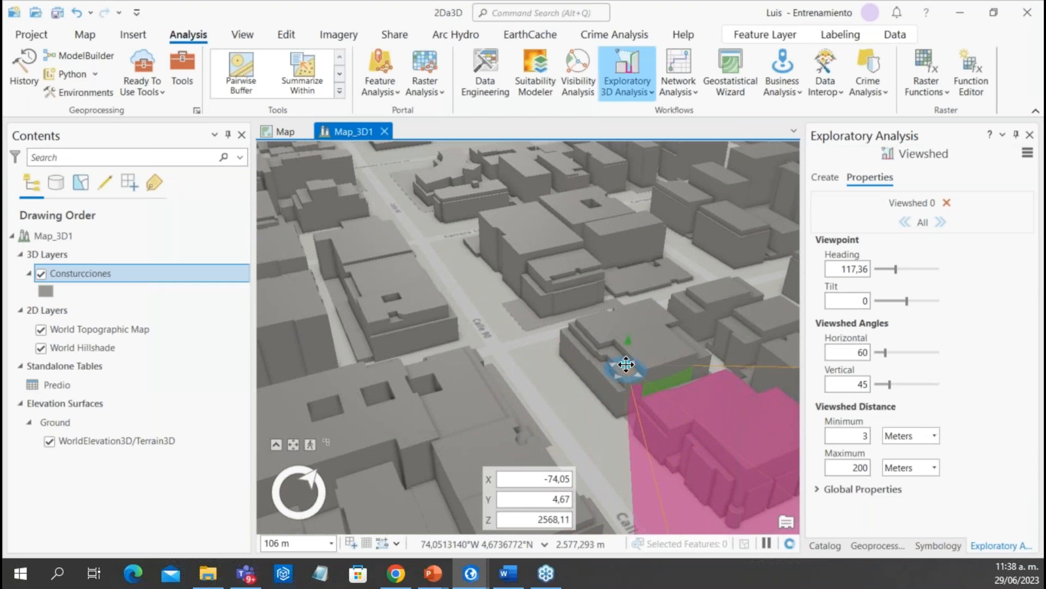
{"action": "scroll", "coordinate": [577, 410], "scroll_direction": "down", "scroll_amount": 2}
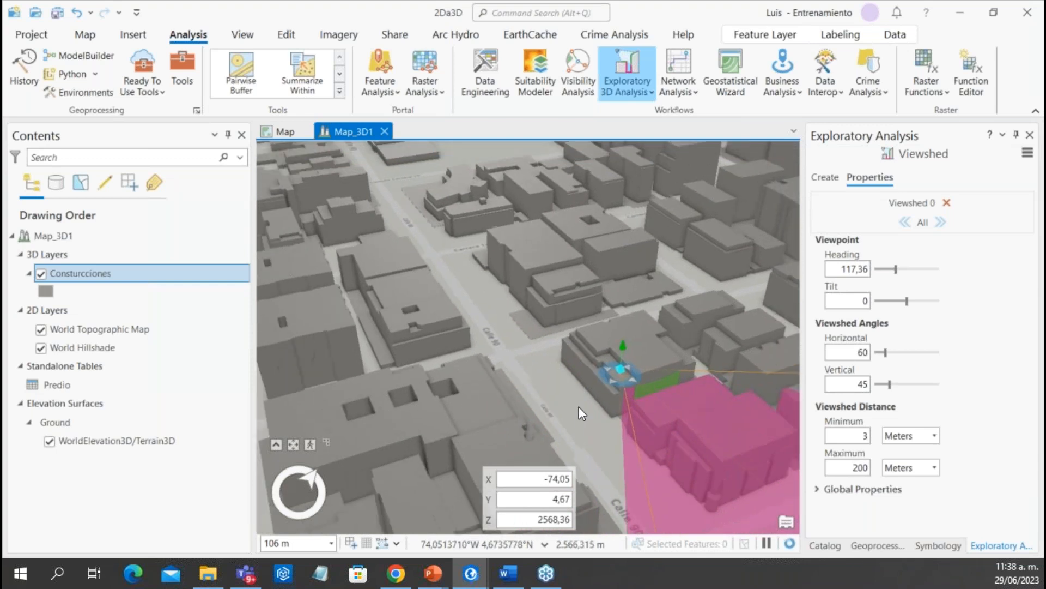
{"action": "left_click_drag", "start_coordinate": [611, 384], "coordinate": [604, 378]}
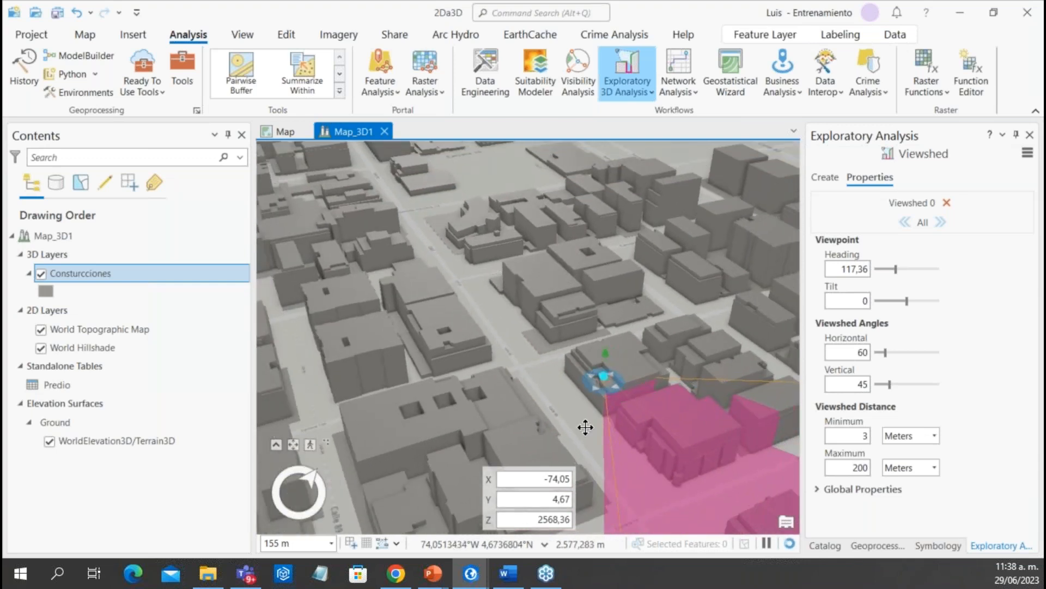
Raise the observer's Z from 2568,36 to 2578,36
{"action": "left_click", "coordinate": [570, 519]}
{"action": "key", "text": "Left"}
{"action": "key", "text": "Left"}
{"action": "key", "text": "Left"}
{"action": "key", "text": "Left"}
{"action": "key", "text": "BackSpace"}
{"action": "type", "text": "7"}
{"action": "key", "text": "Return"}
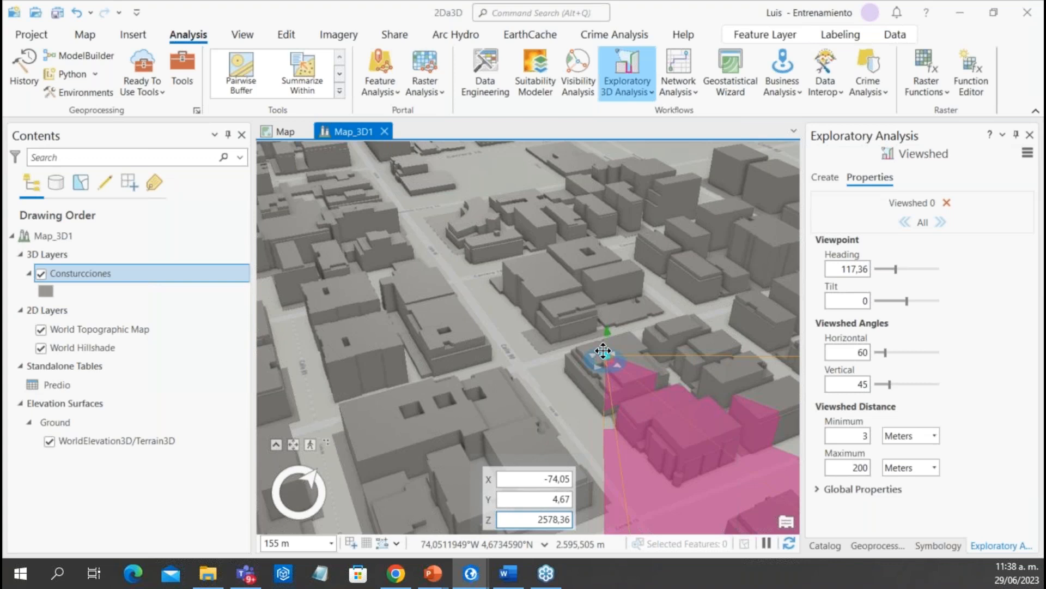
Turn the viewshed to heading 156,93 and reposition its observer on the roof
{"action": "left_click_drag", "start_coordinate": [610, 342], "coordinate": [609, 347]}
{"action": "scroll", "coordinate": [609, 388], "scroll_direction": "down", "scroll_amount": 1}
{"action": "scroll", "coordinate": [601, 407], "scroll_direction": "down", "scroll_amount": 3}
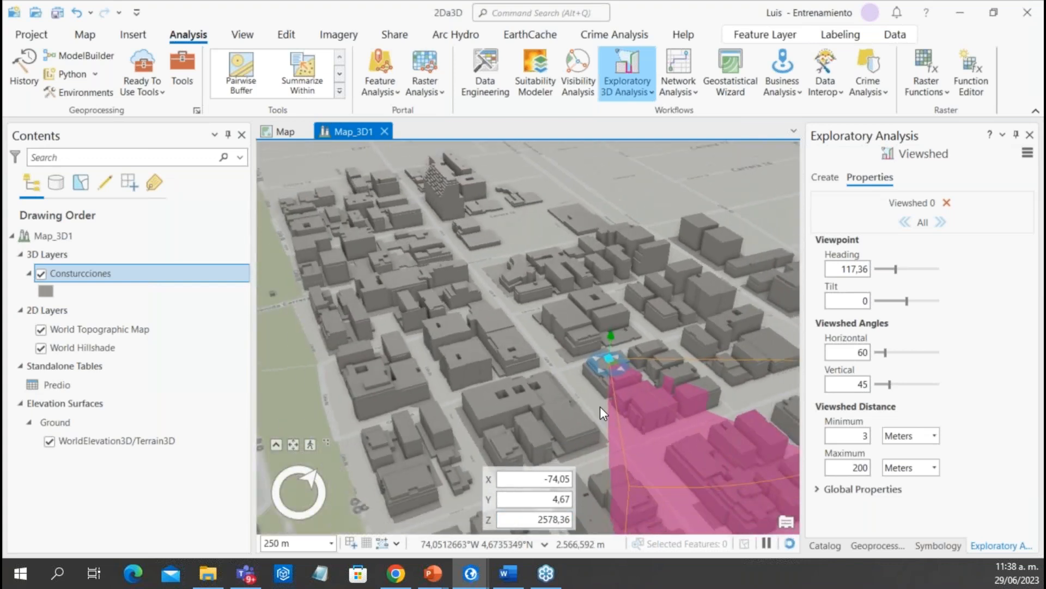
{"action": "scroll", "coordinate": [566, 384], "scroll_direction": "down", "scroll_amount": 2}
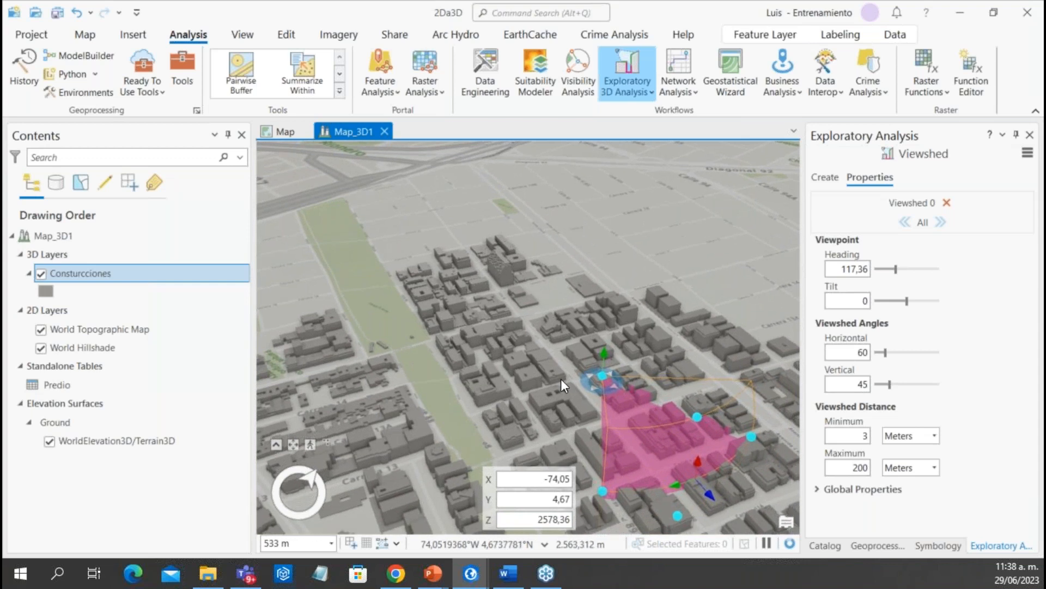
{"action": "left_click_drag", "start_coordinate": [552, 370], "coordinate": [532, 337]}
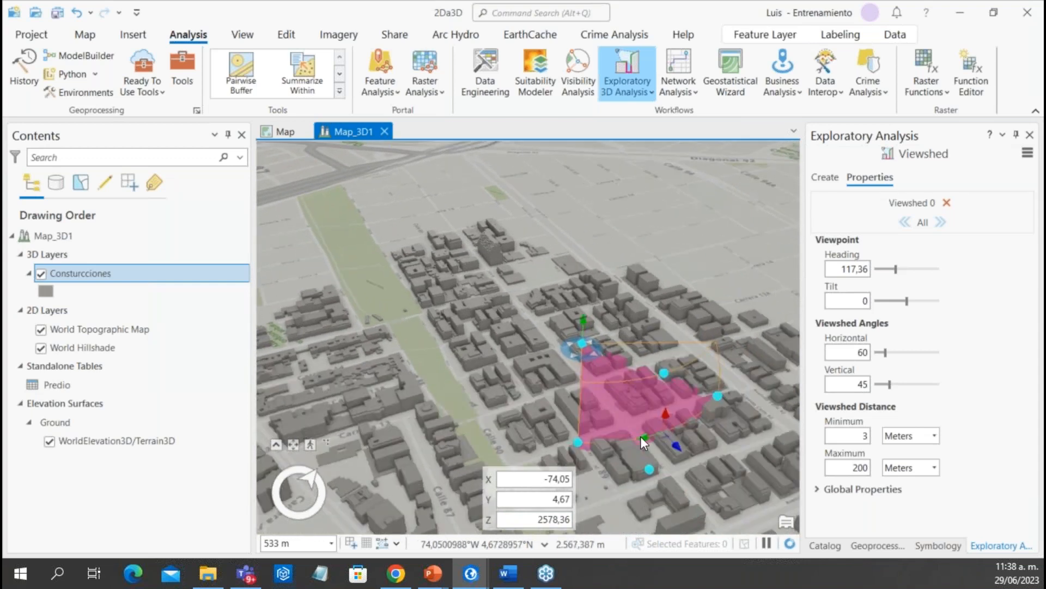
{"action": "left_click_drag", "start_coordinate": [642, 439], "coordinate": [576, 353]}
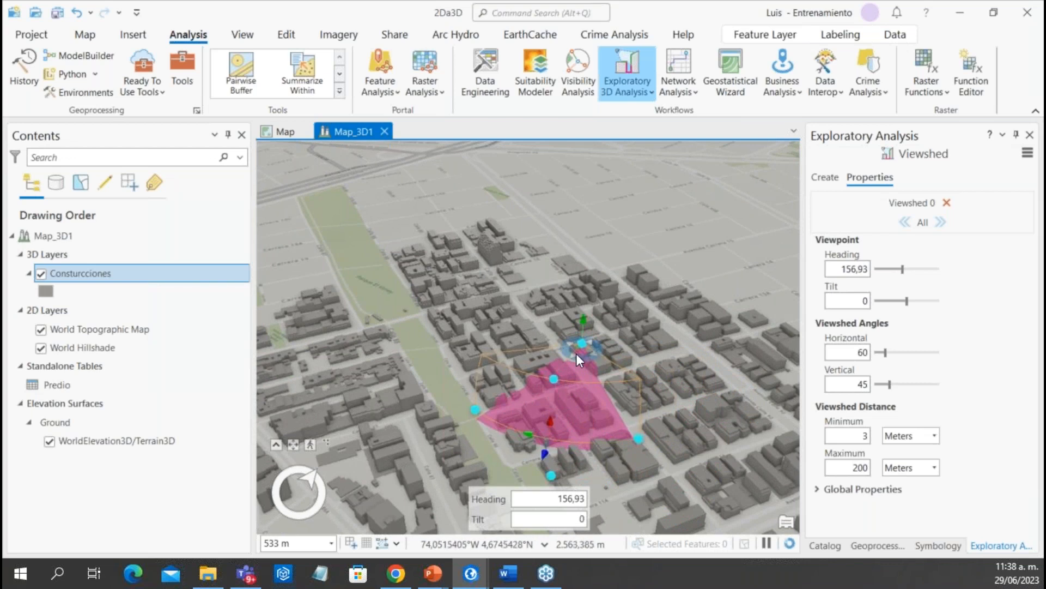
{"action": "scroll", "coordinate": [577, 353], "scroll_direction": "up", "scroll_amount": 5}
{"action": "scroll", "coordinate": [597, 326], "scroll_direction": "up", "scroll_amount": 4}
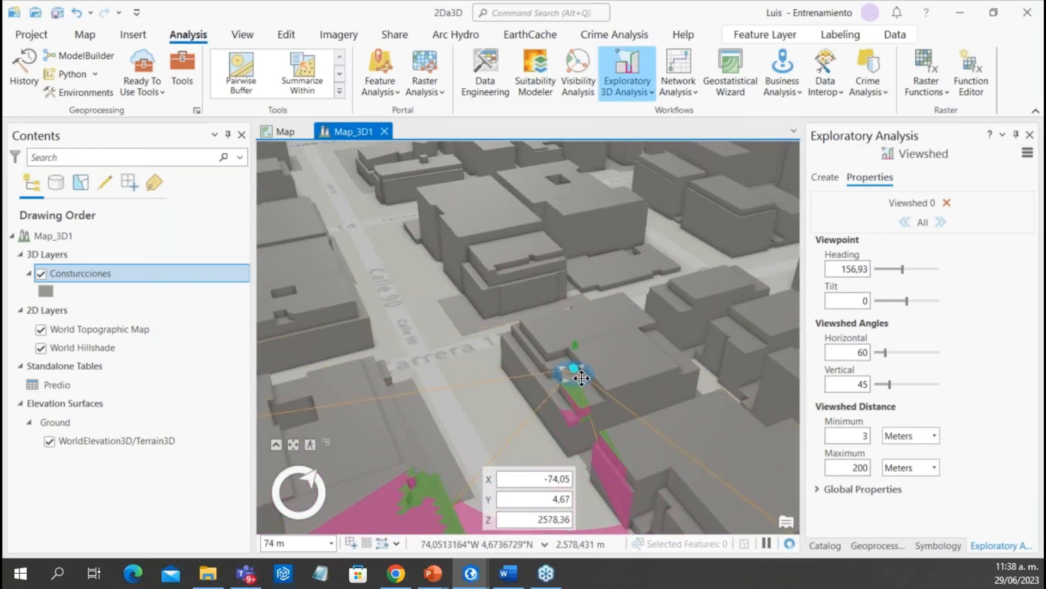
{"action": "scroll", "coordinate": [599, 425], "scroll_direction": "down", "scroll_amount": 4}
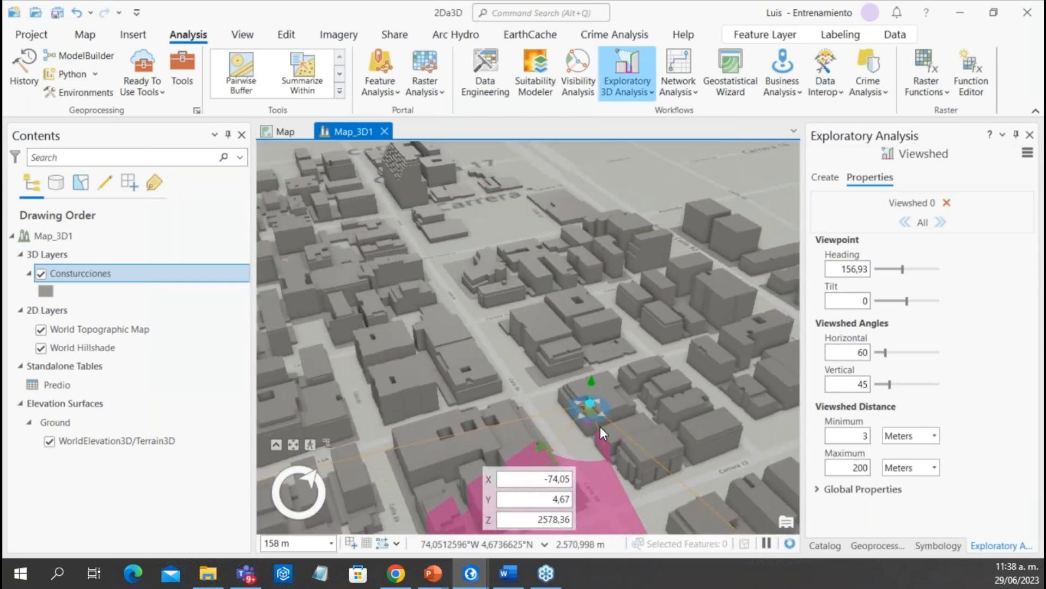
{"action": "left_click_drag", "start_coordinate": [644, 414], "coordinate": [478, 309]}
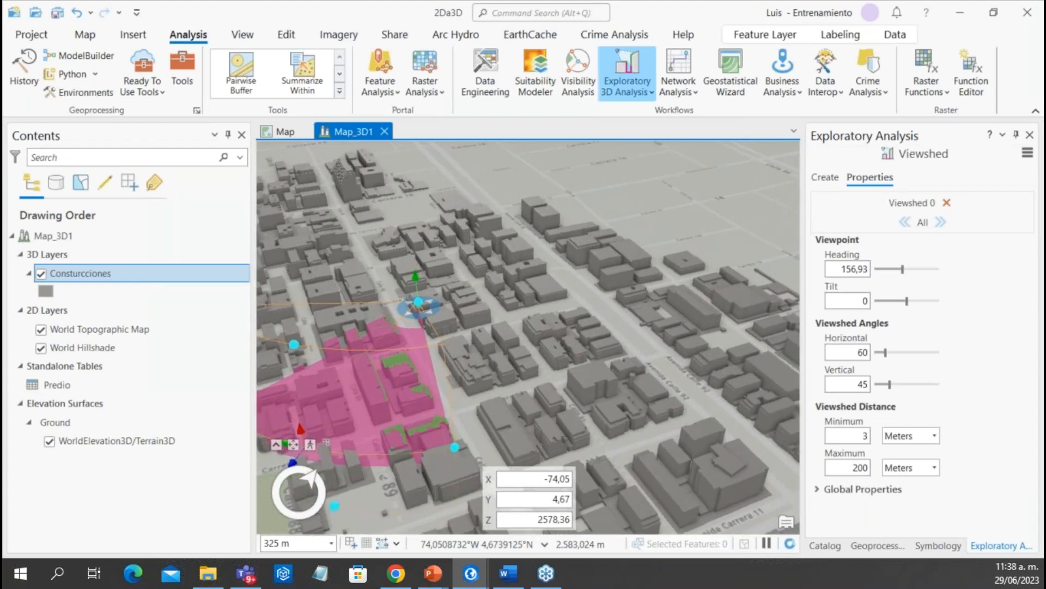
{"action": "scroll", "coordinate": [395, 369], "scroll_direction": "down", "scroll_amount": 3}
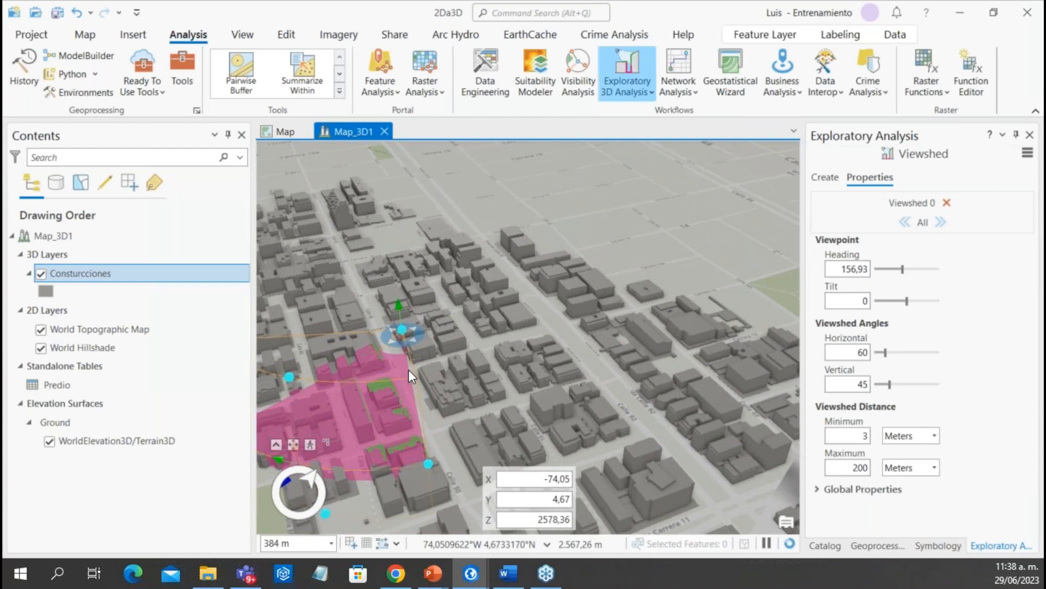
{"action": "scroll", "coordinate": [407, 370], "scroll_direction": "up", "scroll_amount": 2}
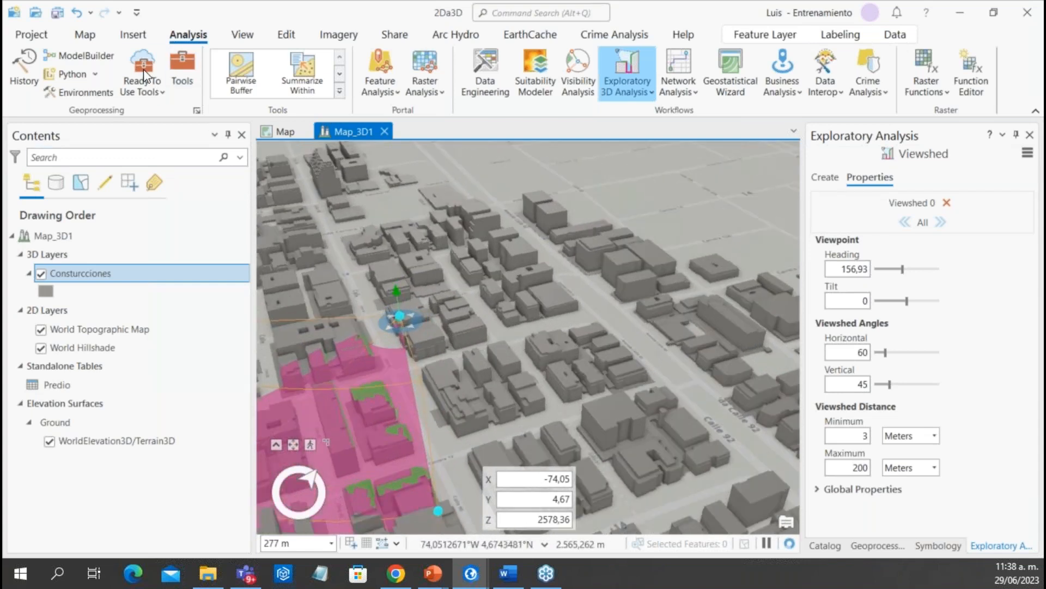
{"action": "left_click", "coordinate": [32, 34]}
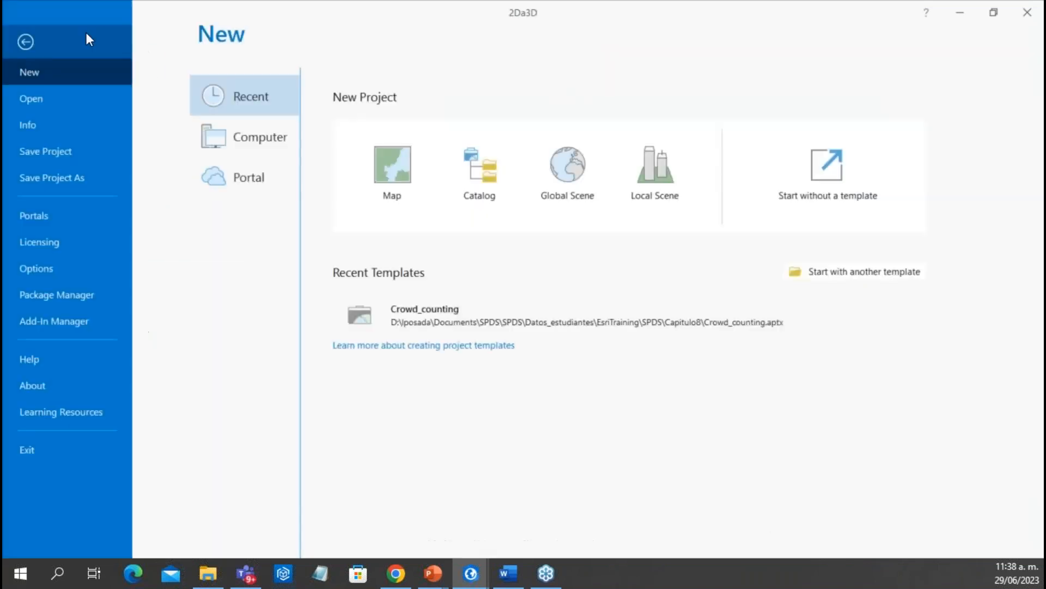
{"action": "left_click", "coordinate": [86, 40]}
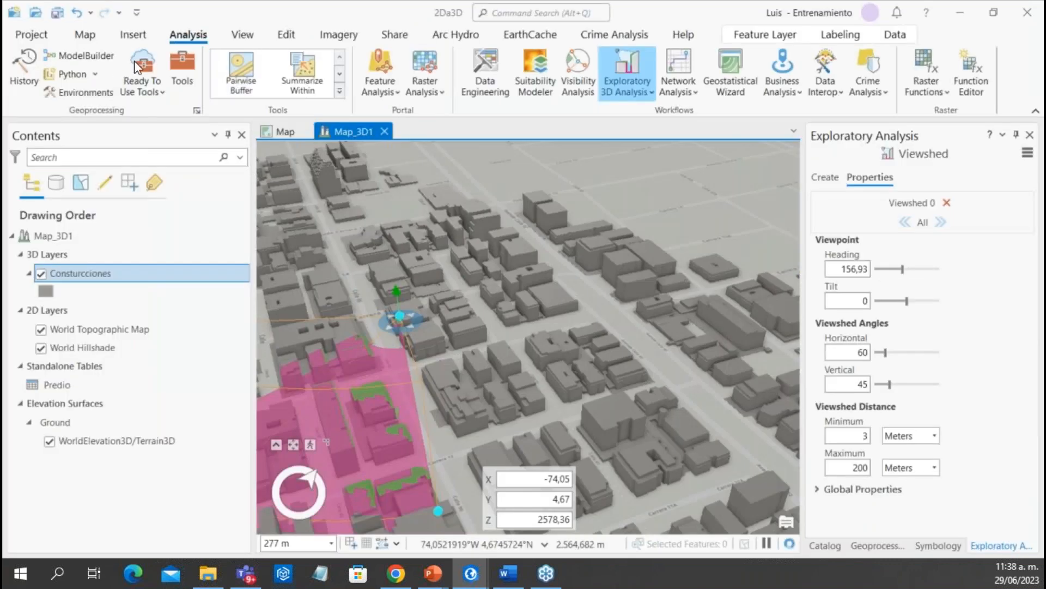
{"action": "left_click", "coordinate": [130, 68]}
{"action": "middle_click_drag", "start_coordinate": [497, 360], "coordinate": [65, 331]}
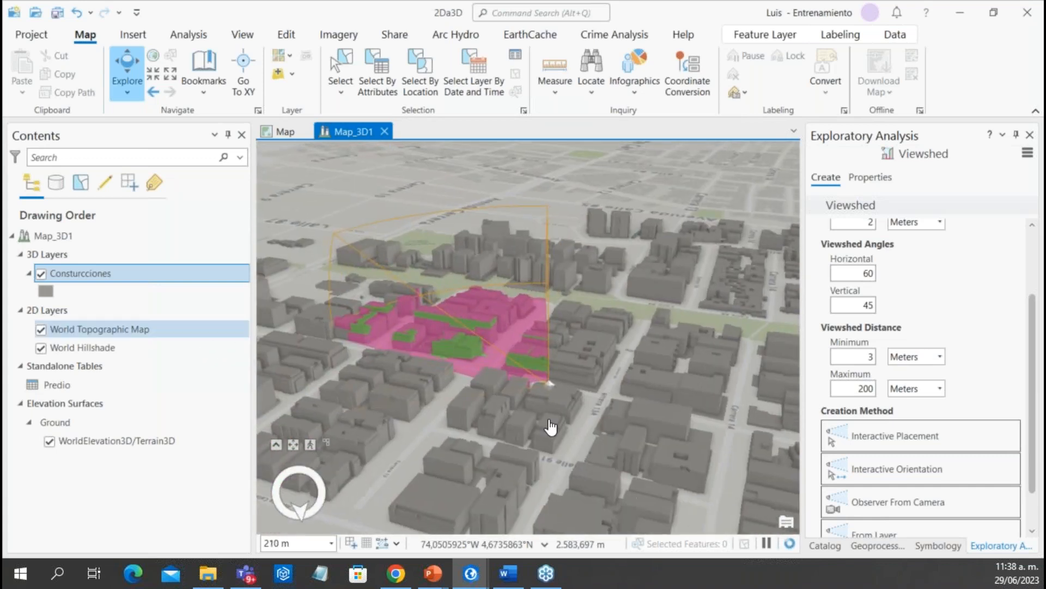
{"action": "scroll", "coordinate": [573, 390], "scroll_direction": "up", "scroll_amount": 2}
{"action": "scroll", "coordinate": [594, 360], "scroll_direction": "up", "scroll_amount": 5}
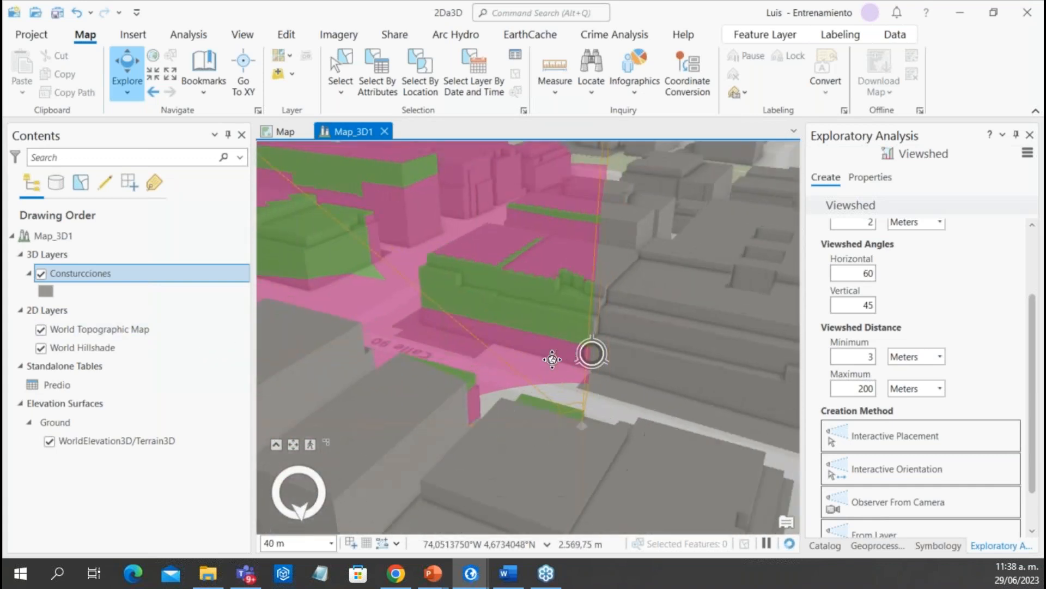
{"action": "middle_click_drag", "start_coordinate": [511, 359], "coordinate": [386, 327]}
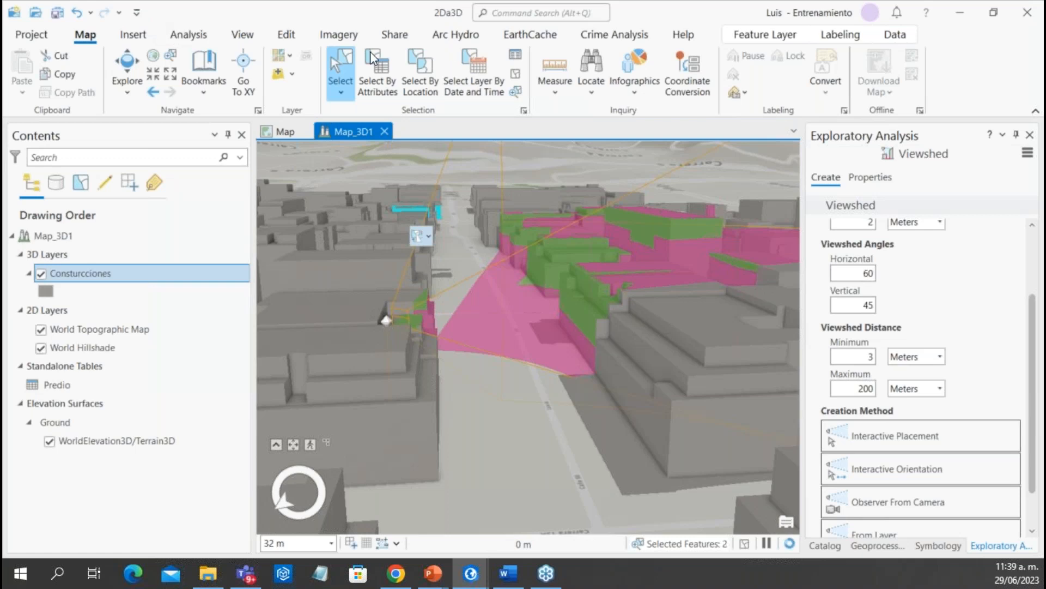
{"action": "left_click", "coordinate": [188, 35]}
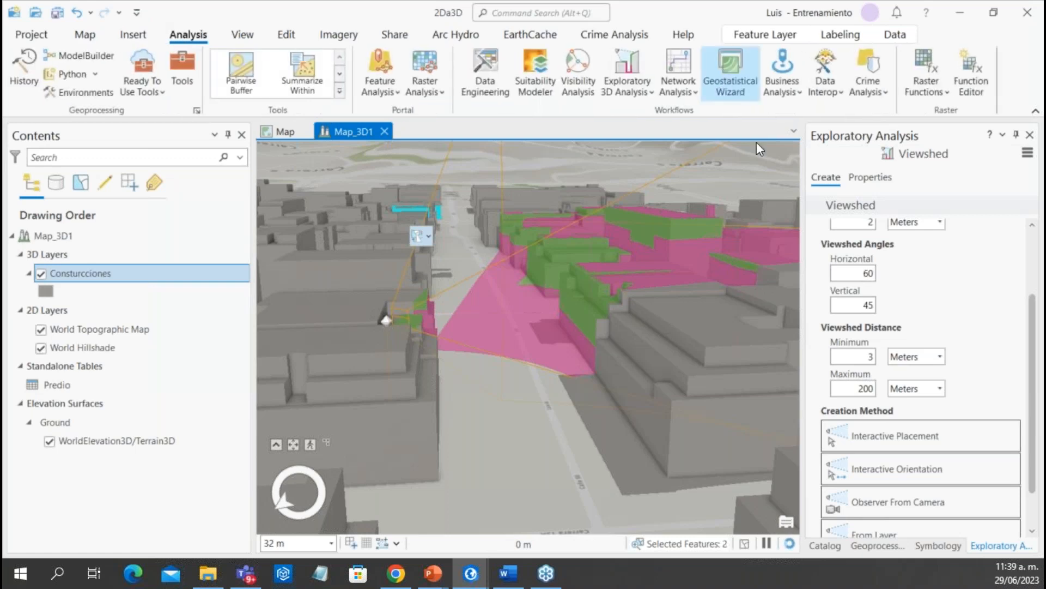
{"action": "scroll", "coordinate": [831, 334], "scroll_direction": "up", "scroll_amount": 1}
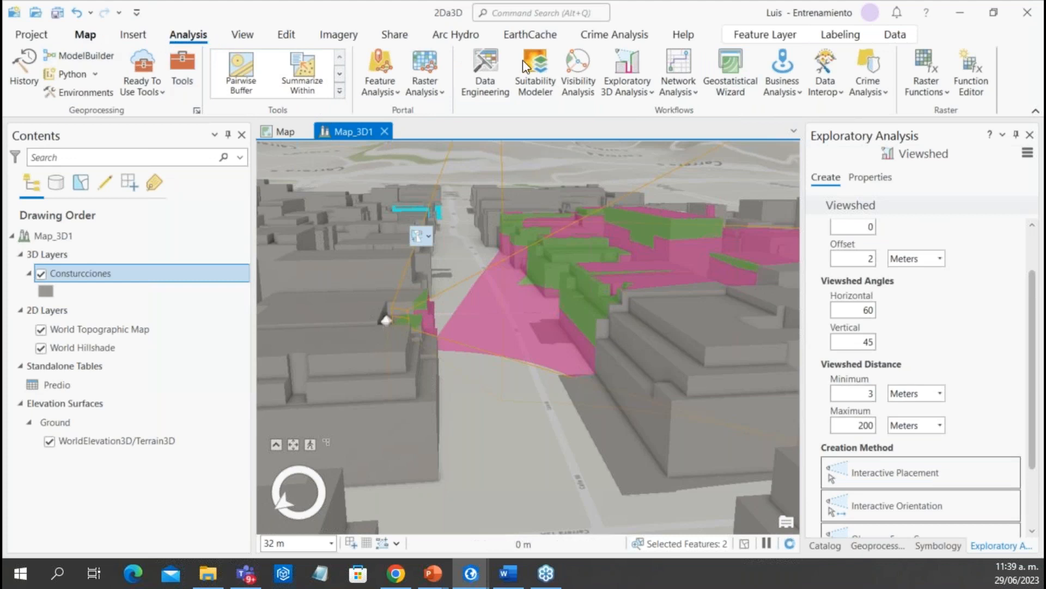
Show viewshed global colours: green visible, pink not visible, yellow multiple coverage, orange wireframe
{"action": "left_click", "coordinate": [887, 180]}
{"action": "left_click", "coordinate": [886, 180]}
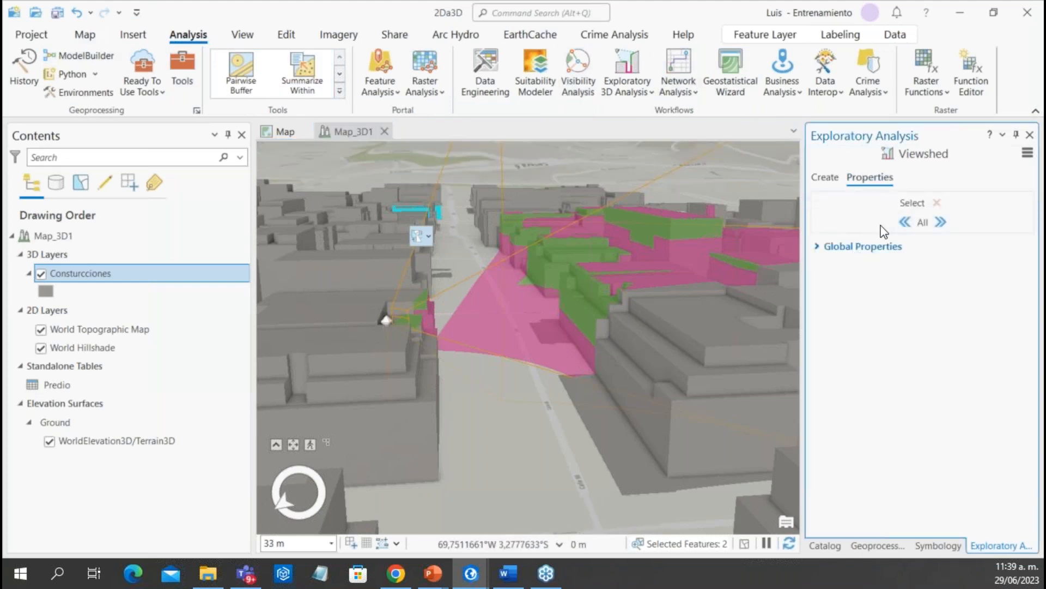
{"action": "left_click", "coordinate": [876, 246]}
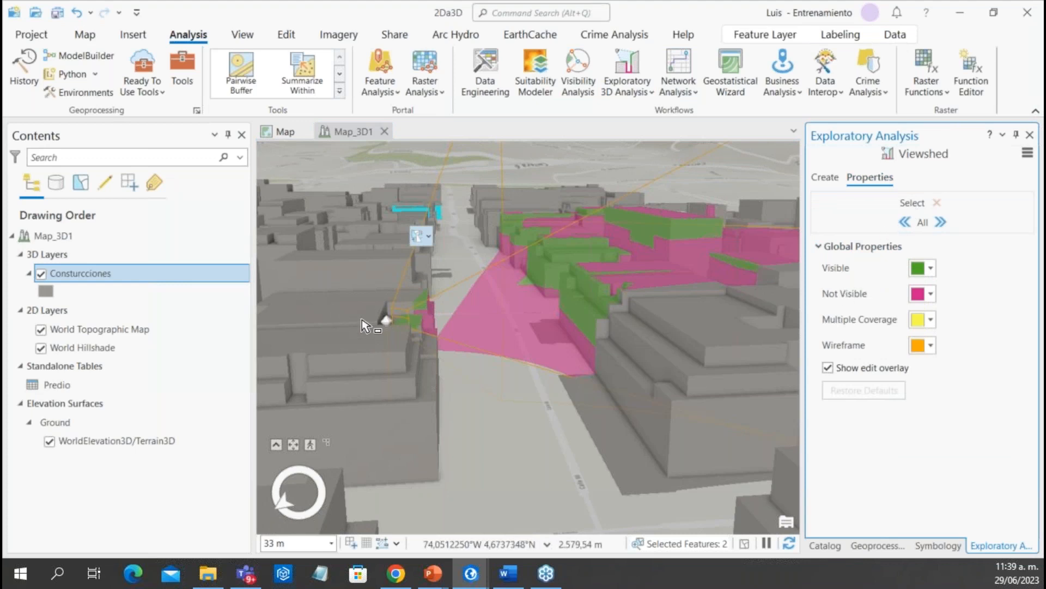
{"action": "left_click", "coordinate": [389, 323]}
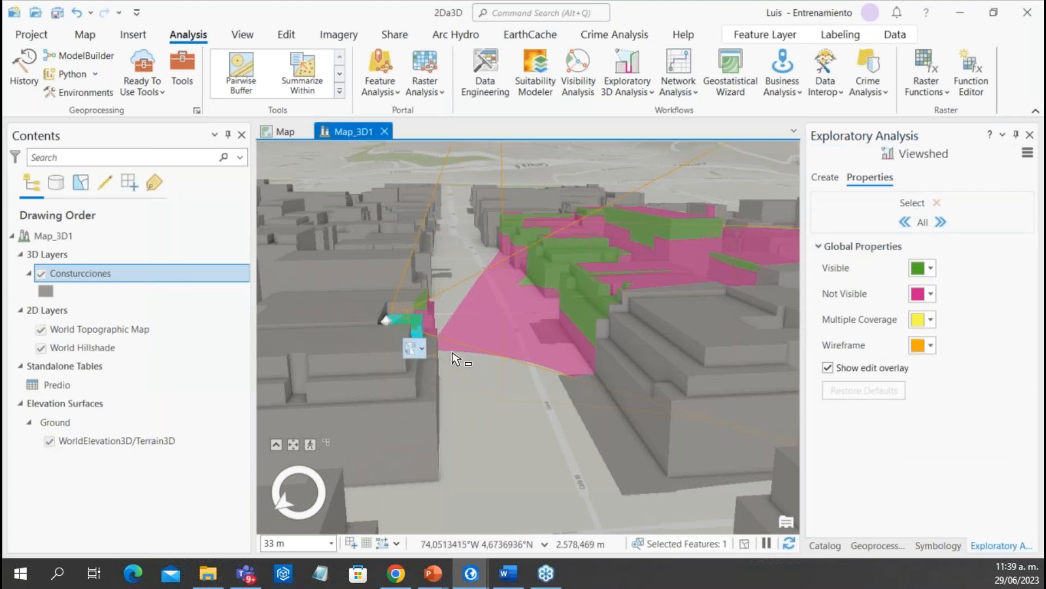
{"action": "left_click_drag", "start_coordinate": [431, 280], "coordinate": [505, 330]}
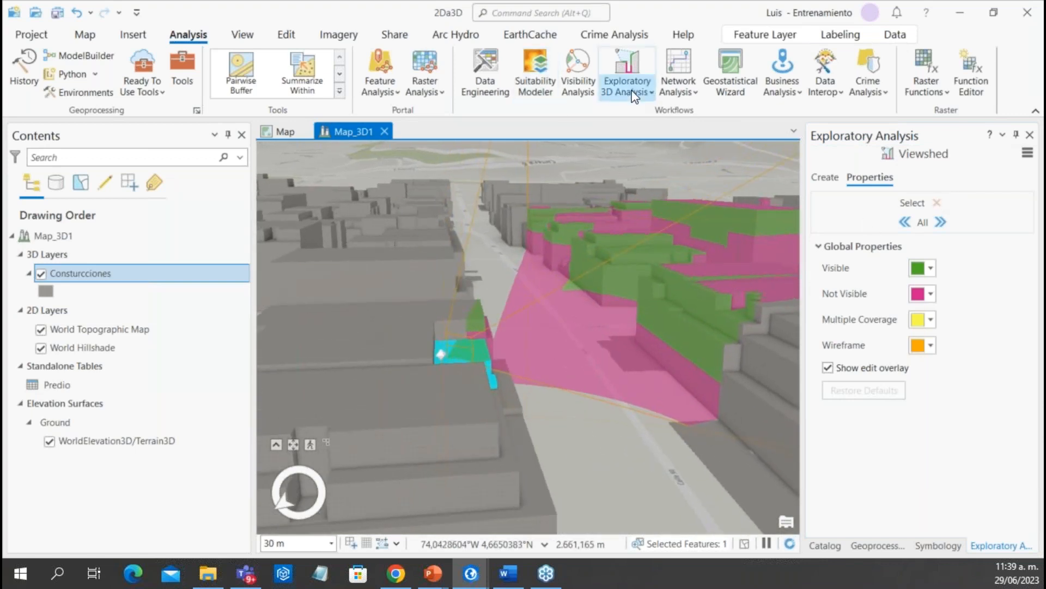
Pick the Viewshed tool and select the existing viewshed observer
{"action": "left_click", "coordinate": [649, 90]}
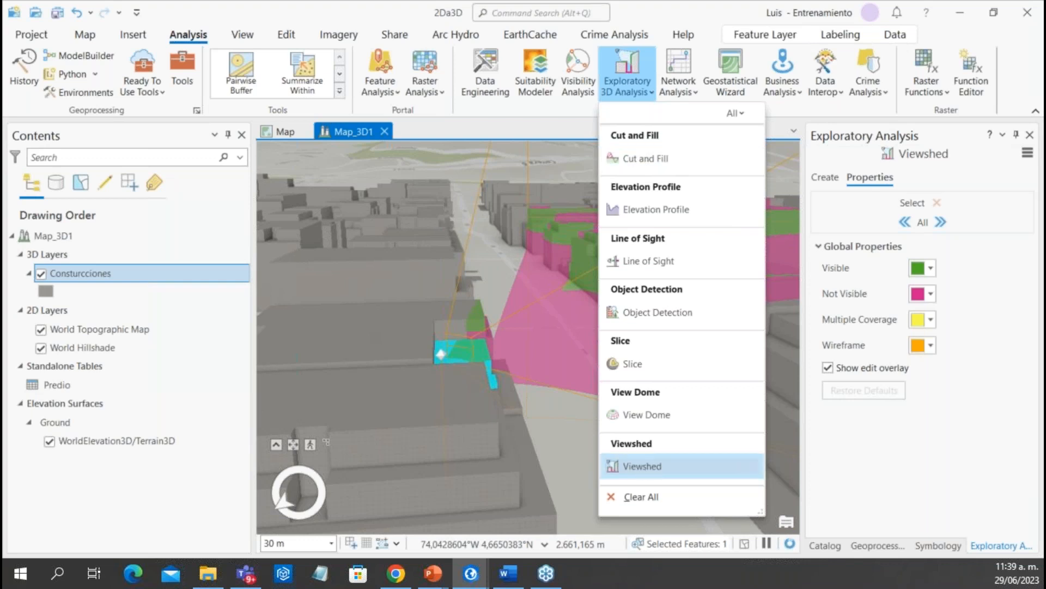
{"action": "left_click", "coordinate": [640, 464]}
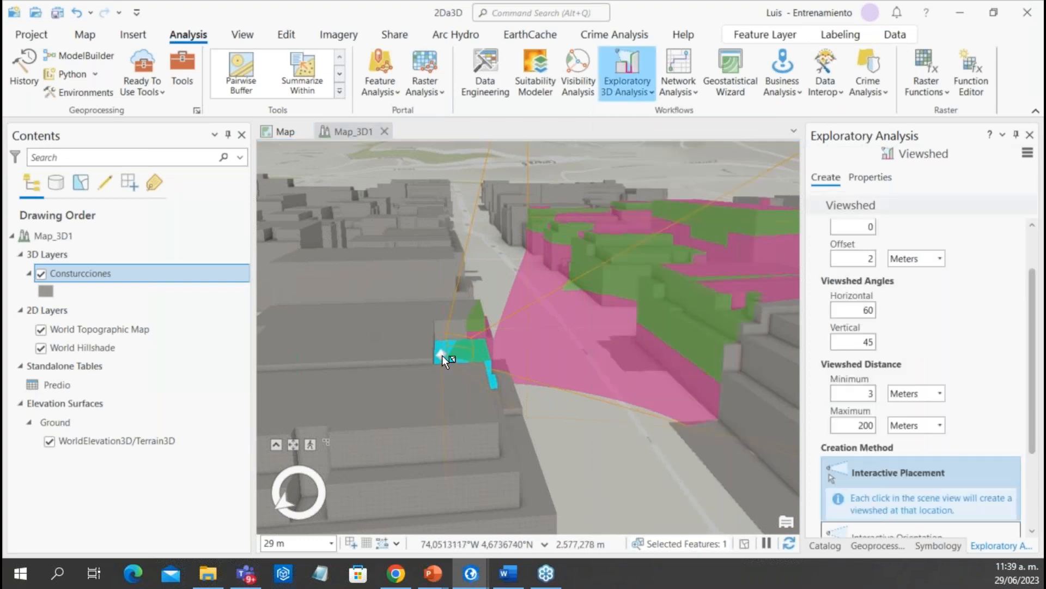
{"action": "left_click_drag", "start_coordinate": [446, 355], "coordinate": [446, 351]}
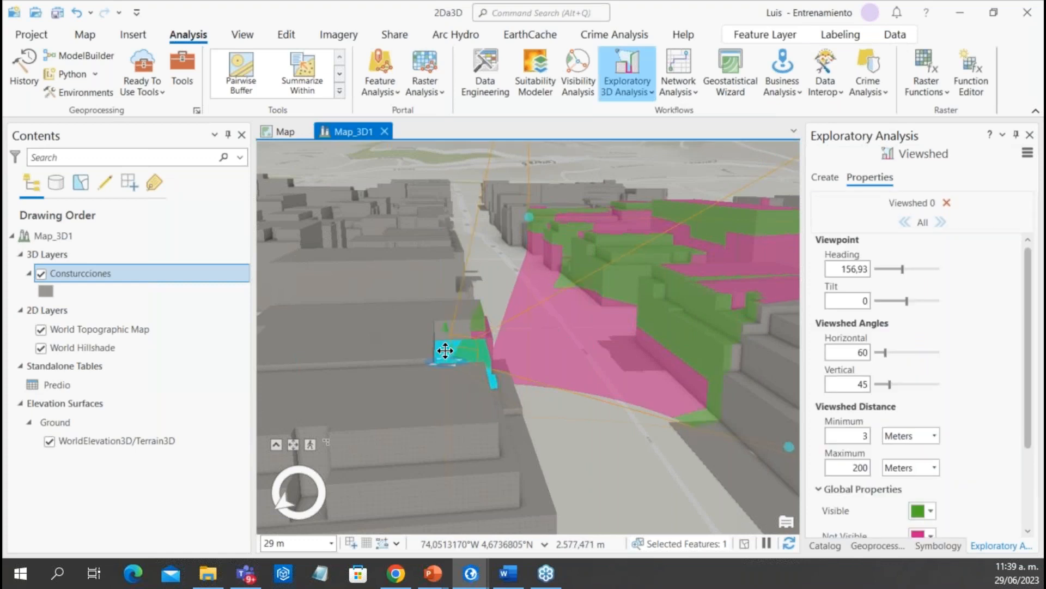
{"action": "key", "text": "Escape"}
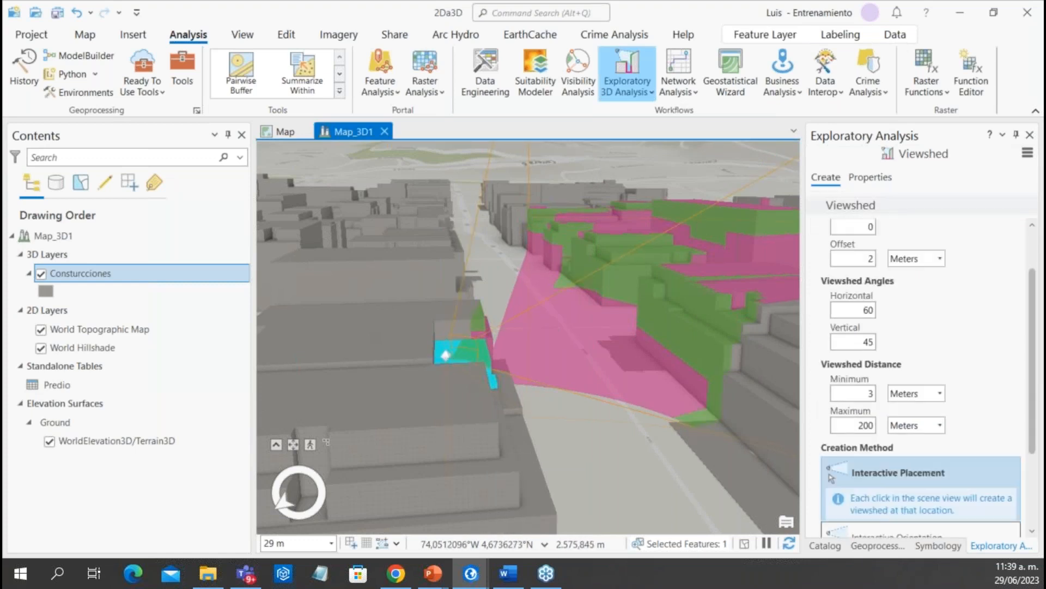
{"action": "left_click", "coordinate": [445, 355]}
Raise and shift the viewshed observer to compare the visible coverage
{"action": "mouse_move", "coordinate": [445, 325]}
{"action": "left_mouse_down"}
{"action": "mouse_move", "coordinate": [445, 306]}
{"action": "mouse_move", "coordinate": [460, 301]}
{"action": "mouse_move", "coordinate": [461, 334]}
{"action": "left_mouse_up"}
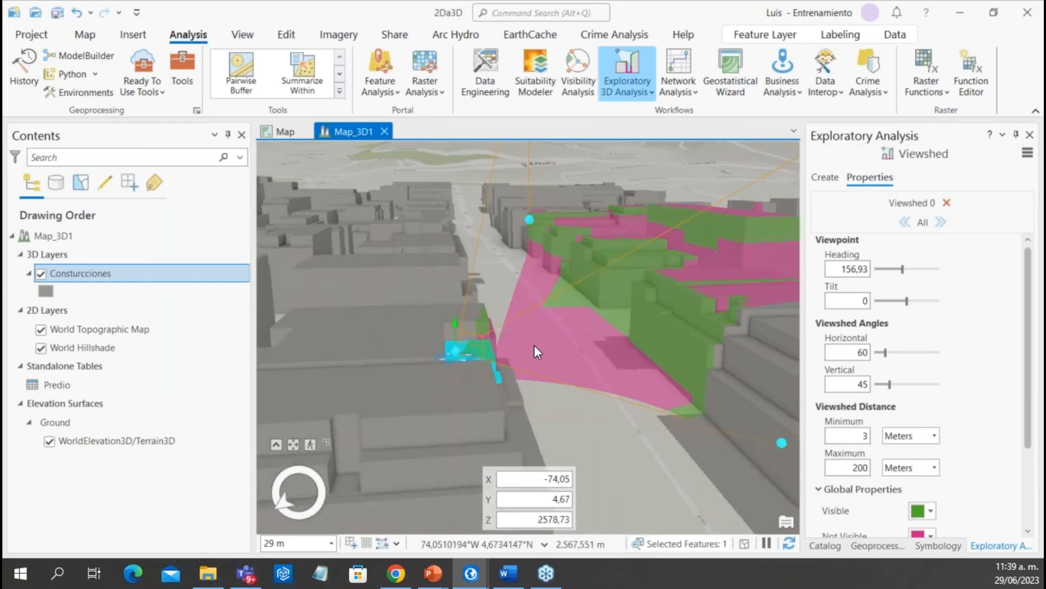
{"action": "scroll", "coordinate": [534, 345], "scroll_direction": "down", "scroll_amount": 5}
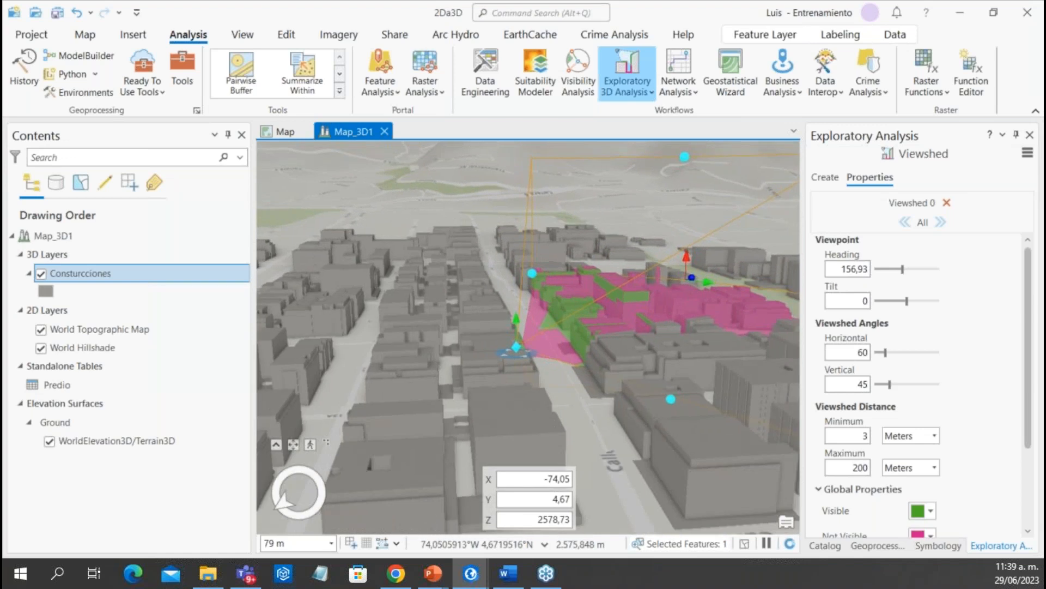
{"action": "left_click_drag", "start_coordinate": [521, 346], "coordinate": [556, 362]}
{"action": "scroll", "coordinate": [556, 403], "scroll_direction": "up", "scroll_amount": 4}
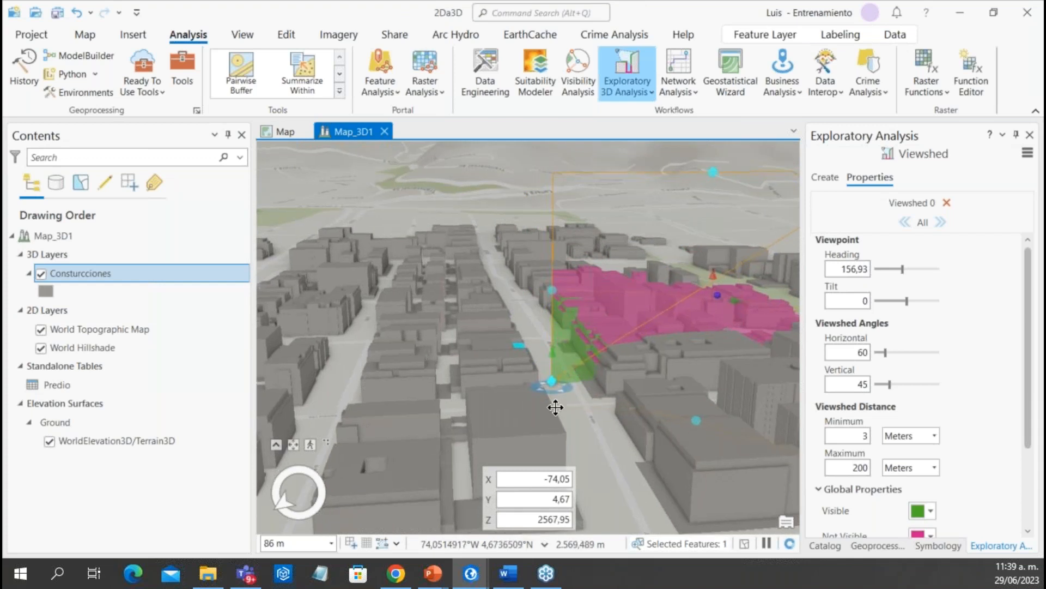
{"action": "scroll", "coordinate": [552, 386], "scroll_direction": "up", "scroll_amount": 3}
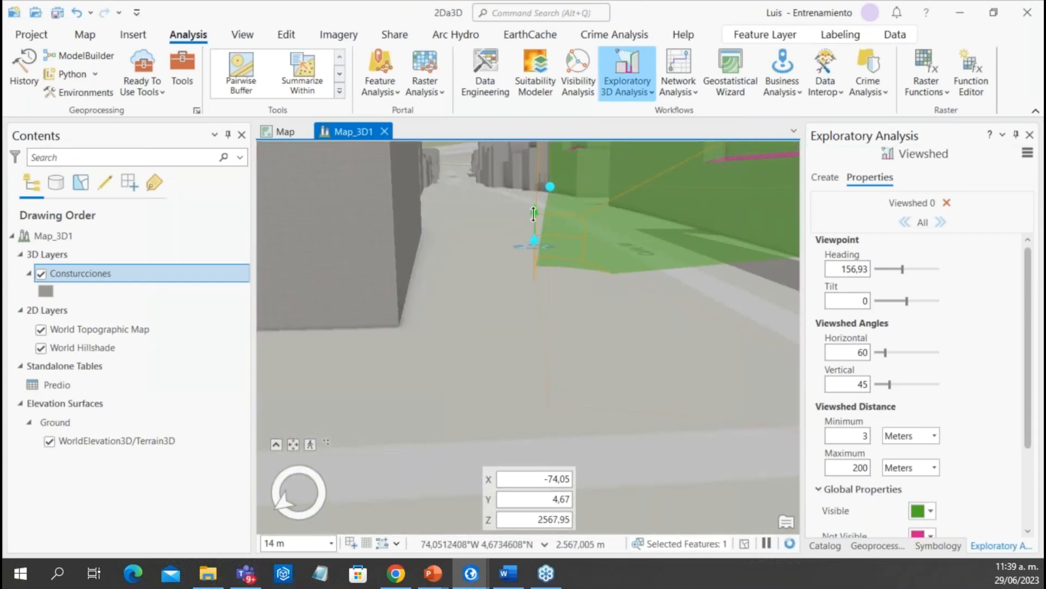
{"action": "left_click_drag", "start_coordinate": [533, 222], "coordinate": [531, 231]}
{"action": "left_click_drag", "start_coordinate": [523, 287], "coordinate": [523, 306]}
Delete Viewshed 0 from the scene
{"action": "scroll", "coordinate": [544, 294], "scroll_direction": "down", "scroll_amount": 5}
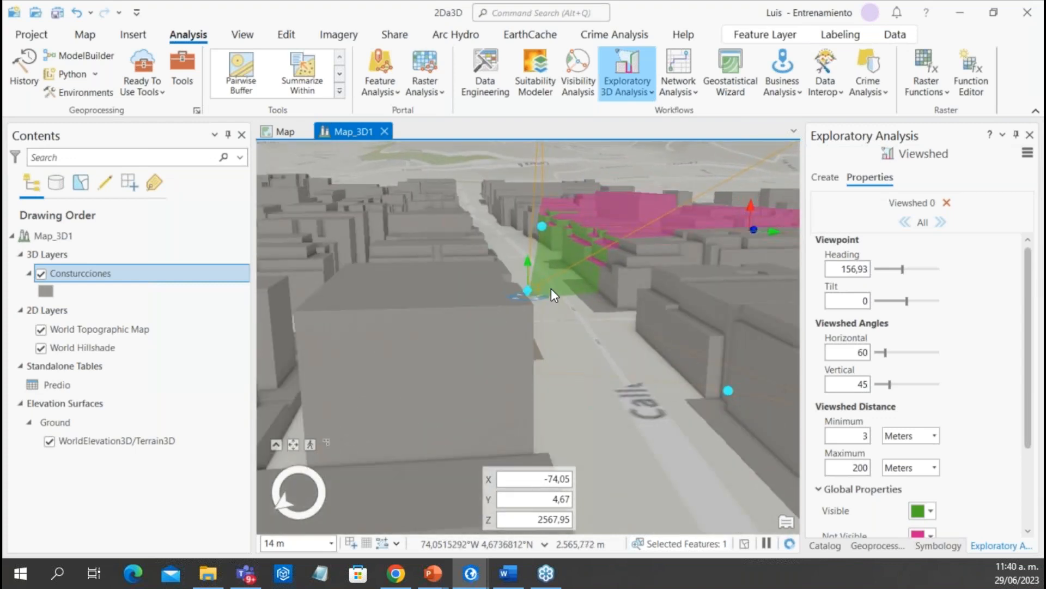
{"action": "scroll", "coordinate": [599, 259], "scroll_direction": "up", "scroll_amount": 4}
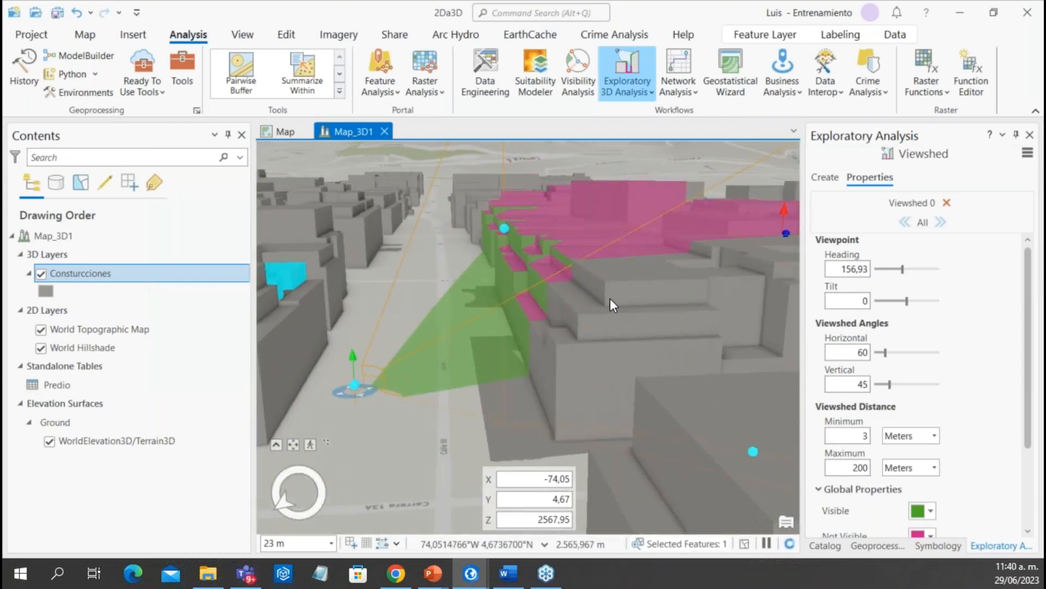
{"action": "scroll", "coordinate": [557, 288], "scroll_direction": "down", "scroll_amount": 5}
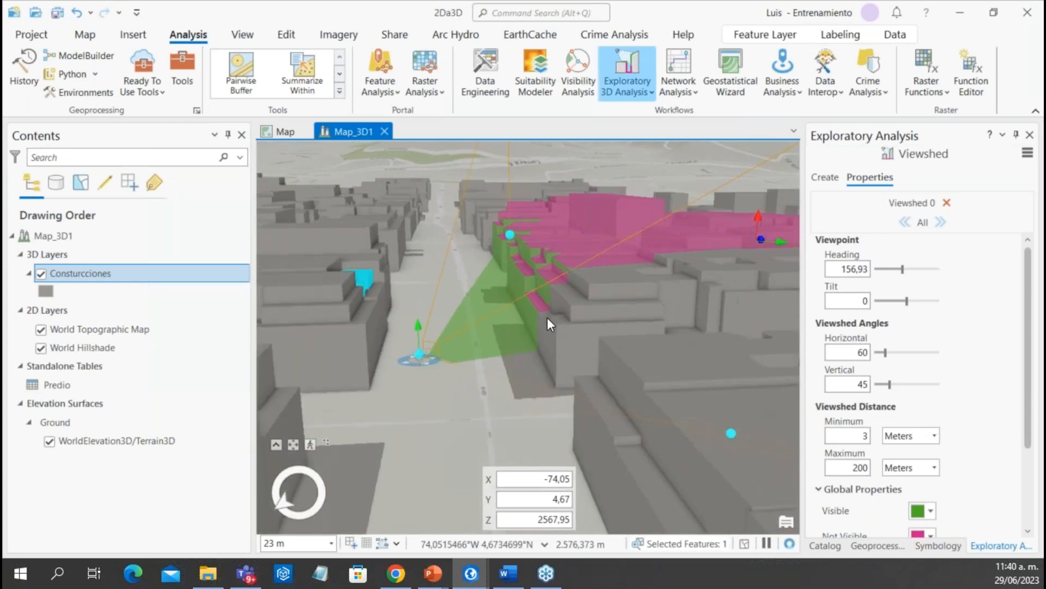
{"action": "scroll", "coordinate": [525, 312], "scroll_direction": "down", "scroll_amount": 3}
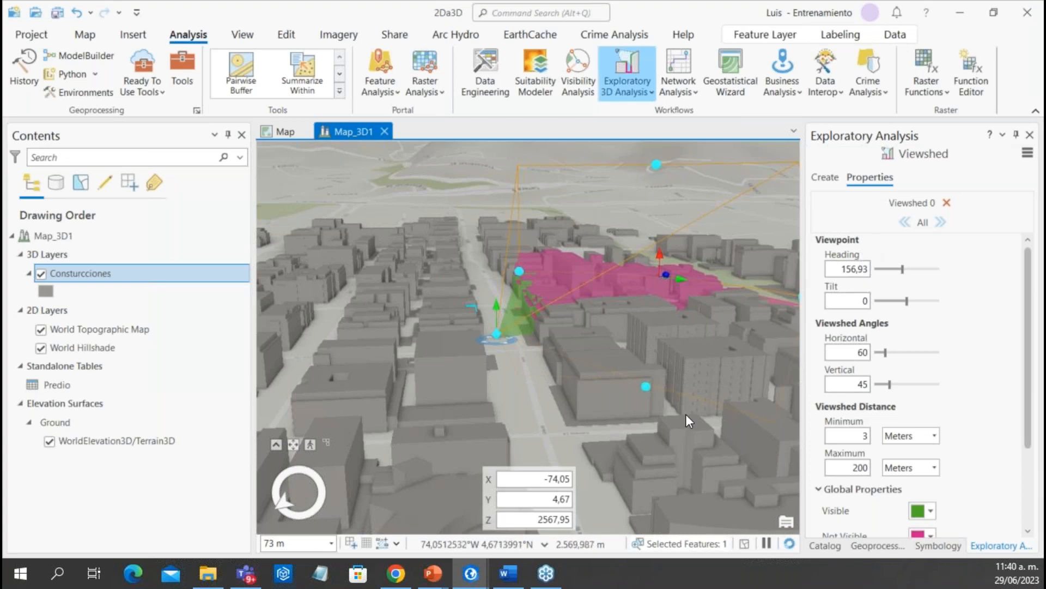
{"action": "left_click", "coordinate": [946, 202]}
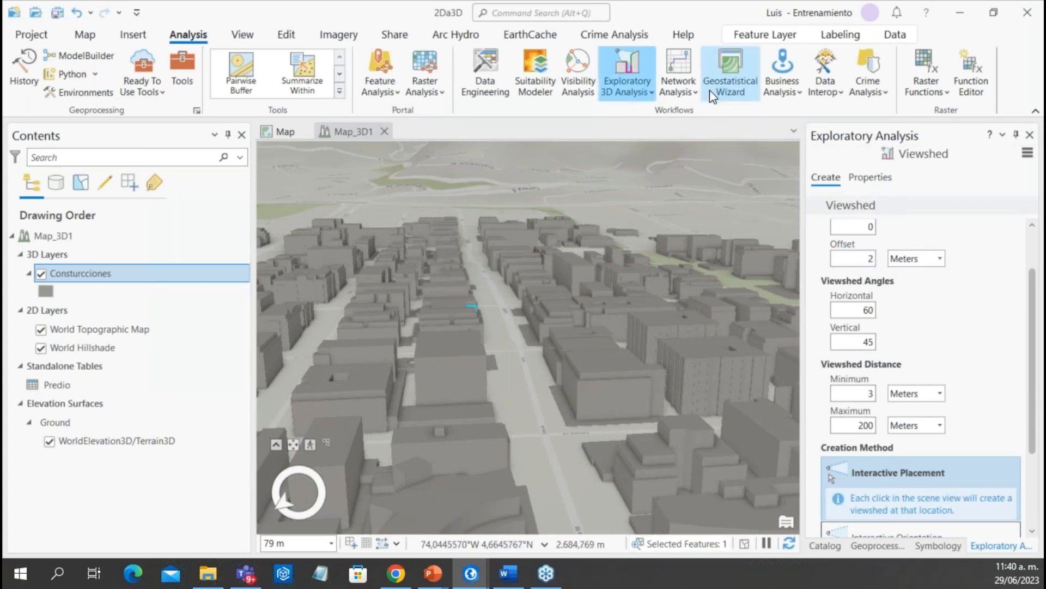
Place a 200 m view dome on the street among the buildings
{"action": "left_click", "coordinate": [639, 93]}
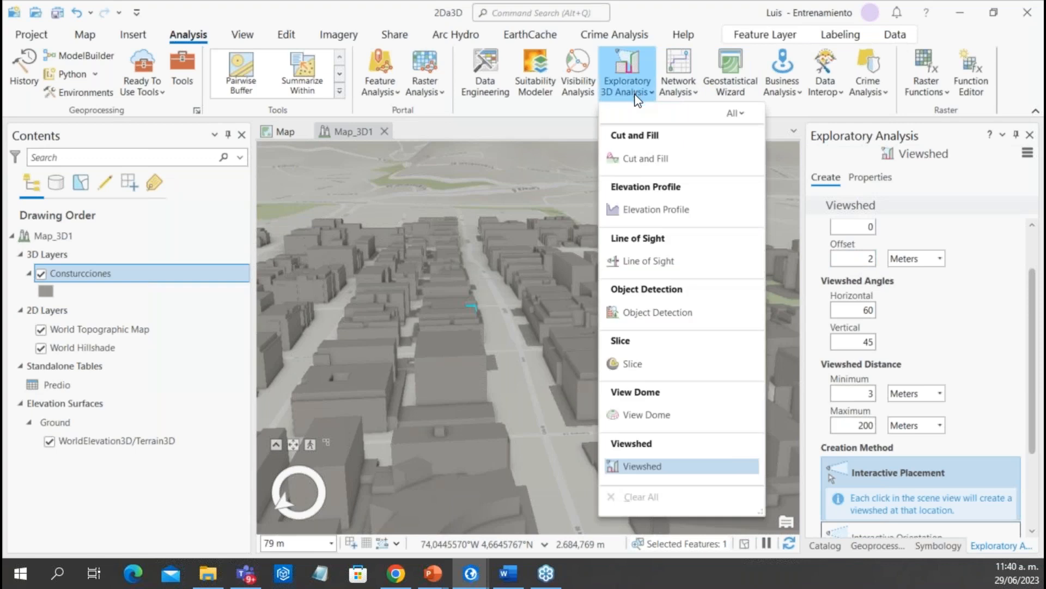
{"action": "left_click", "coordinate": [633, 415]}
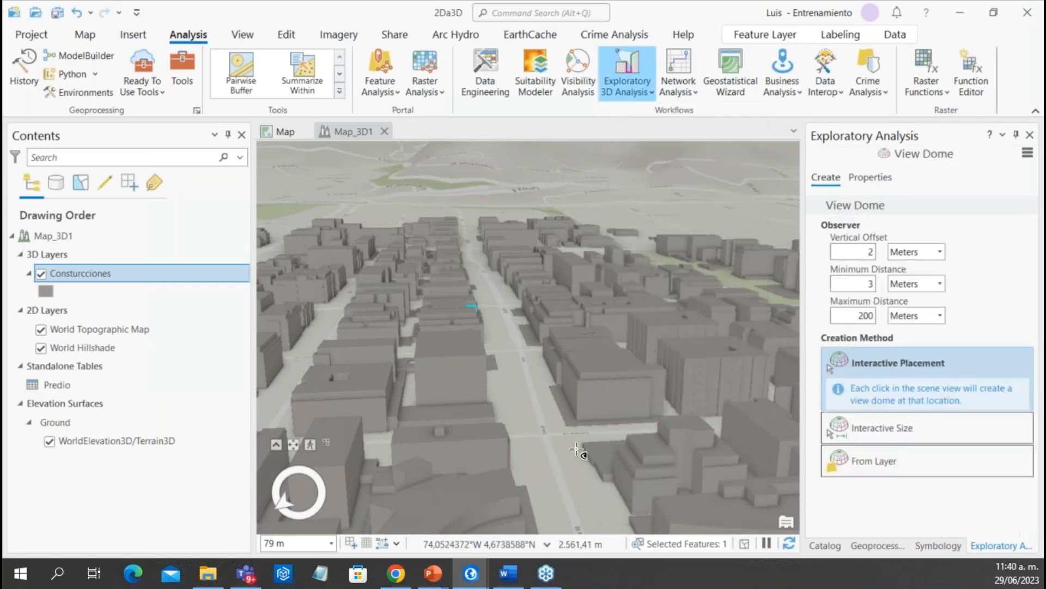
{"action": "scroll", "coordinate": [533, 445], "scroll_direction": "up", "scroll_amount": 2}
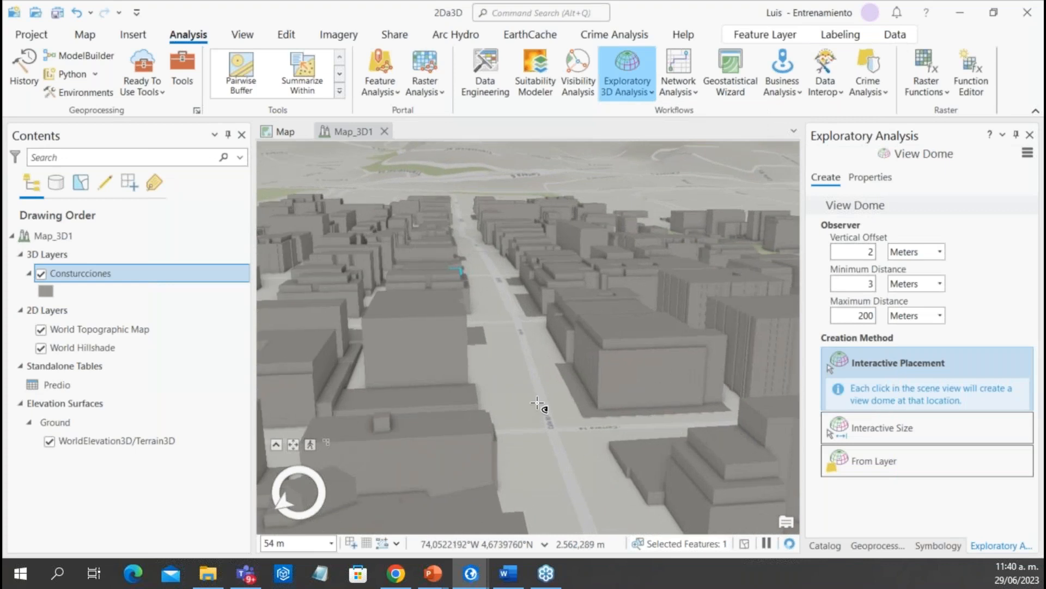
{"action": "scroll", "coordinate": [538, 444], "scroll_direction": "up", "scroll_amount": 2}
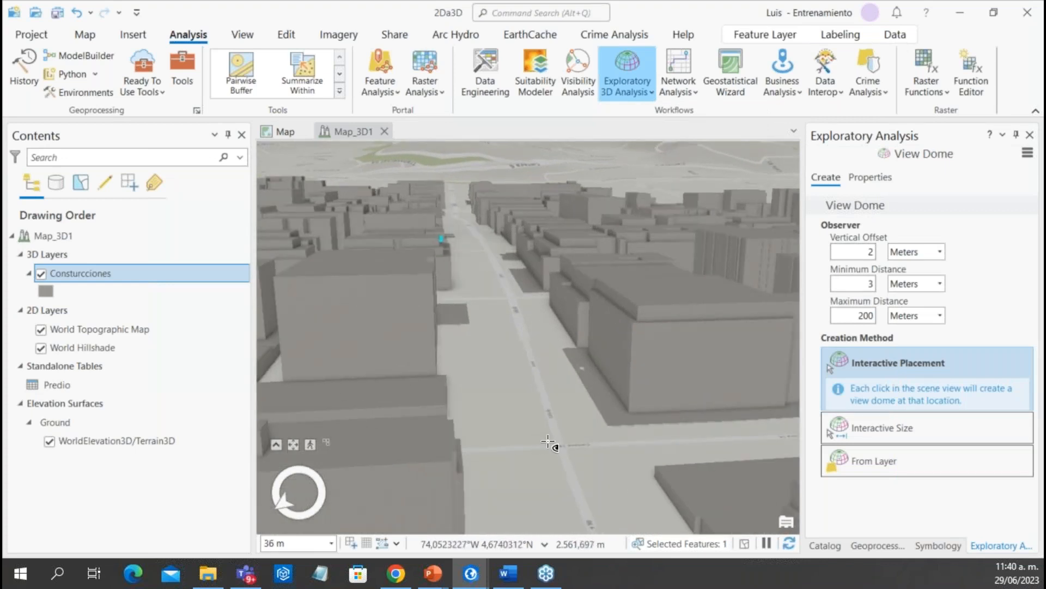
{"action": "left_click", "coordinate": [544, 436]}
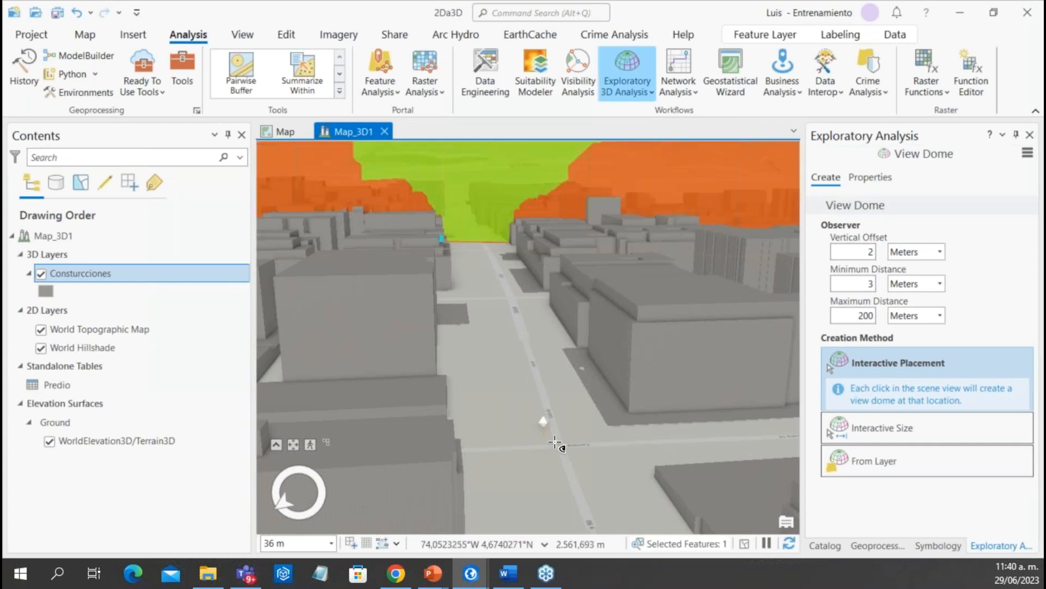
Set the view dome maximum distance to 50 m
{"action": "scroll", "coordinate": [550, 436], "scroll_direction": "down", "scroll_amount": 5}
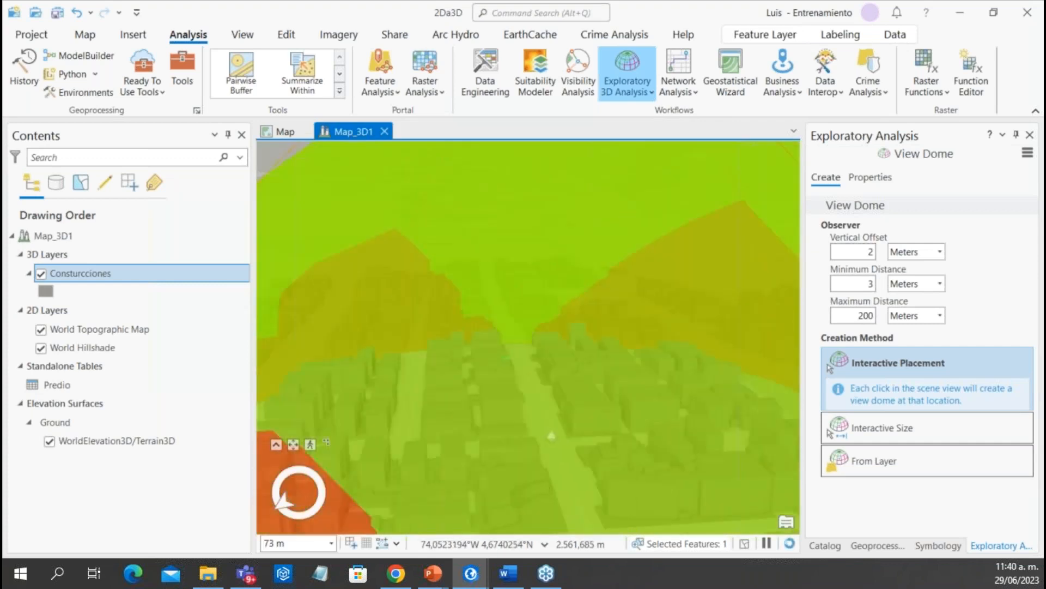
{"action": "scroll", "coordinate": [552, 435], "scroll_direction": "down", "scroll_amount": 3}
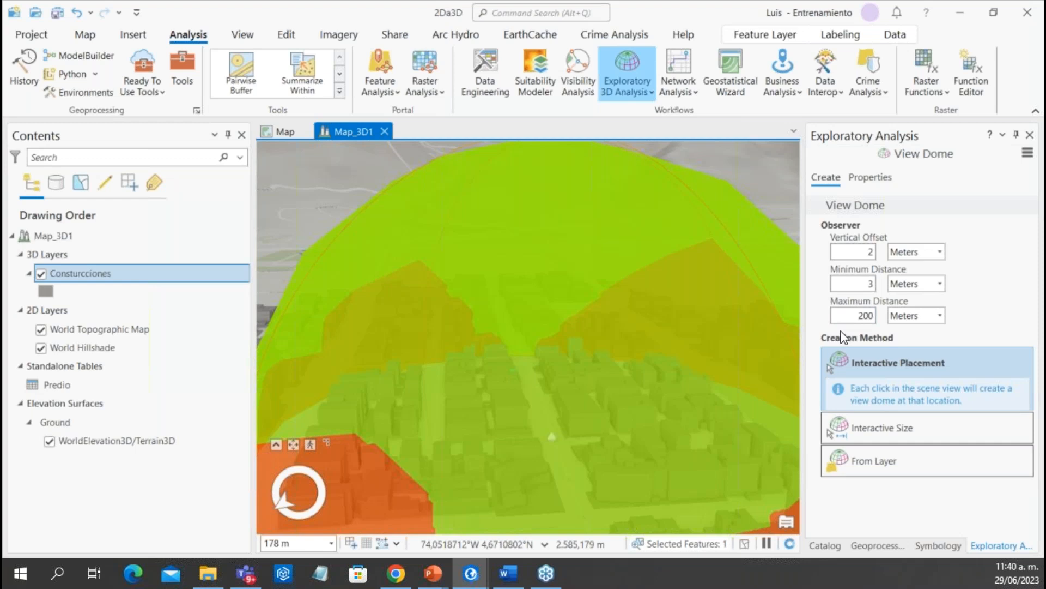
{"action": "scroll", "coordinate": [660, 415], "scroll_direction": "down", "scroll_amount": 2}
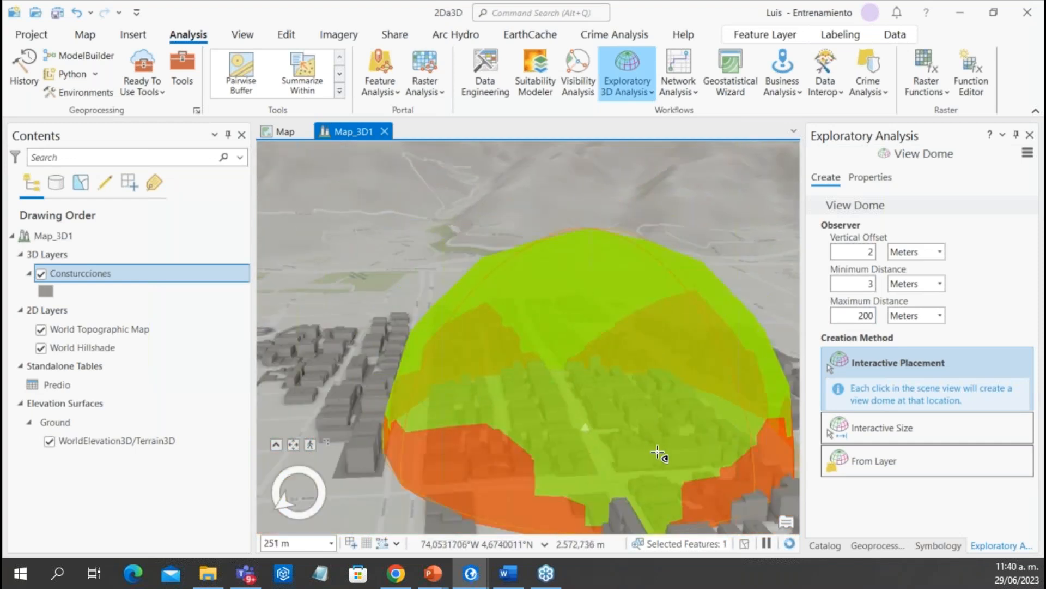
{"action": "scroll", "coordinate": [659, 453], "scroll_direction": "down", "scroll_amount": 2}
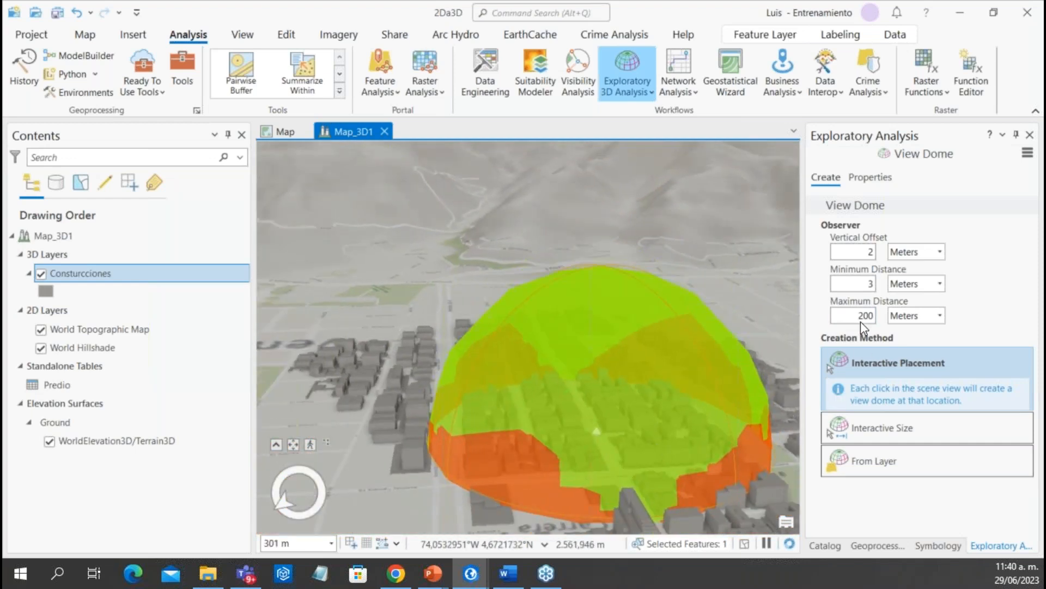
{"action": "left_click_drag", "start_coordinate": [858, 315], "coordinate": [867, 315]}
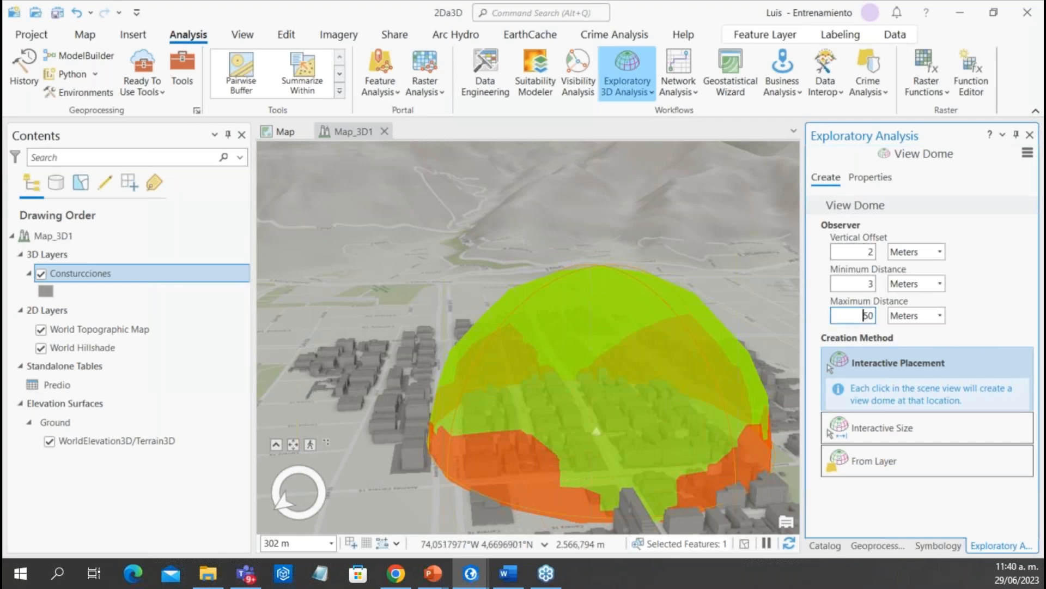
Place a 50 m view dome and delete the 200 m View Dome 0
{"action": "left_click", "coordinate": [551, 443]}
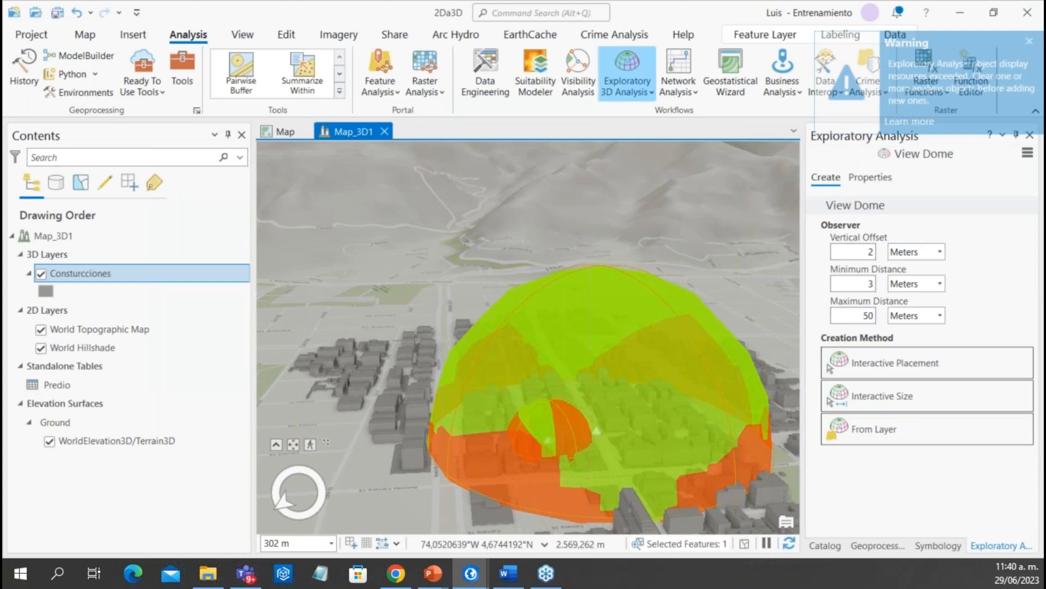
{"action": "scroll", "coordinate": [557, 426], "scroll_direction": "up", "scroll_amount": 2}
{"action": "scroll", "coordinate": [557, 426], "scroll_direction": "down", "scroll_amount": 2}
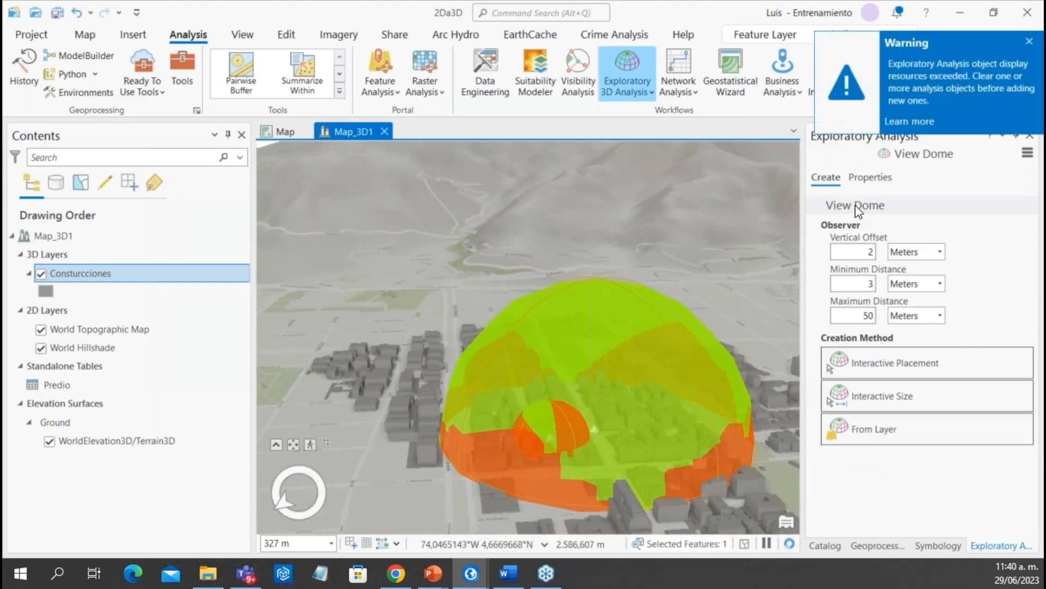
{"action": "left_click", "coordinate": [871, 181]}
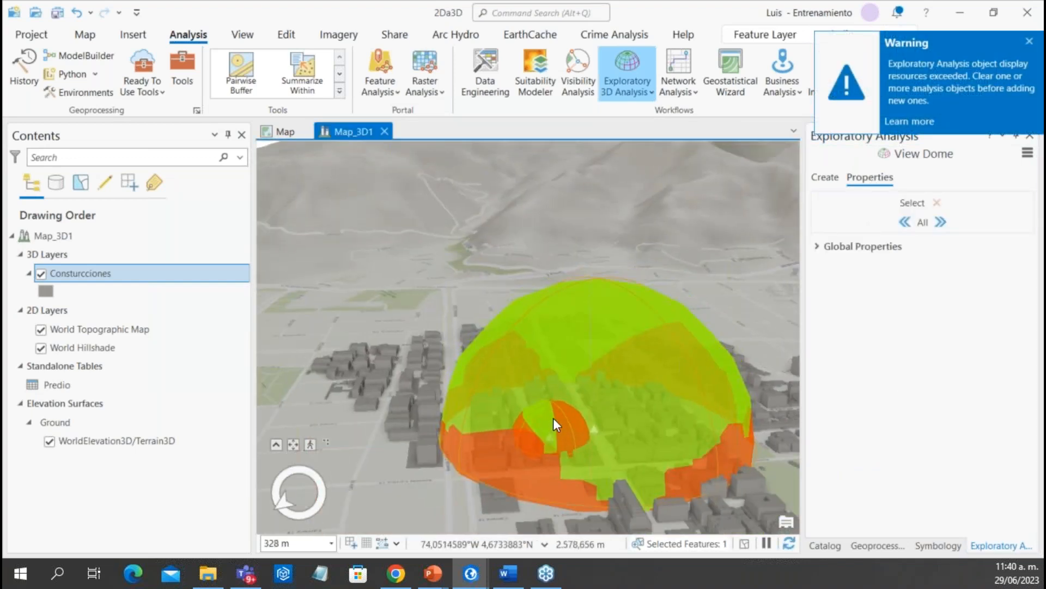
{"action": "left_click", "coordinate": [907, 222]}
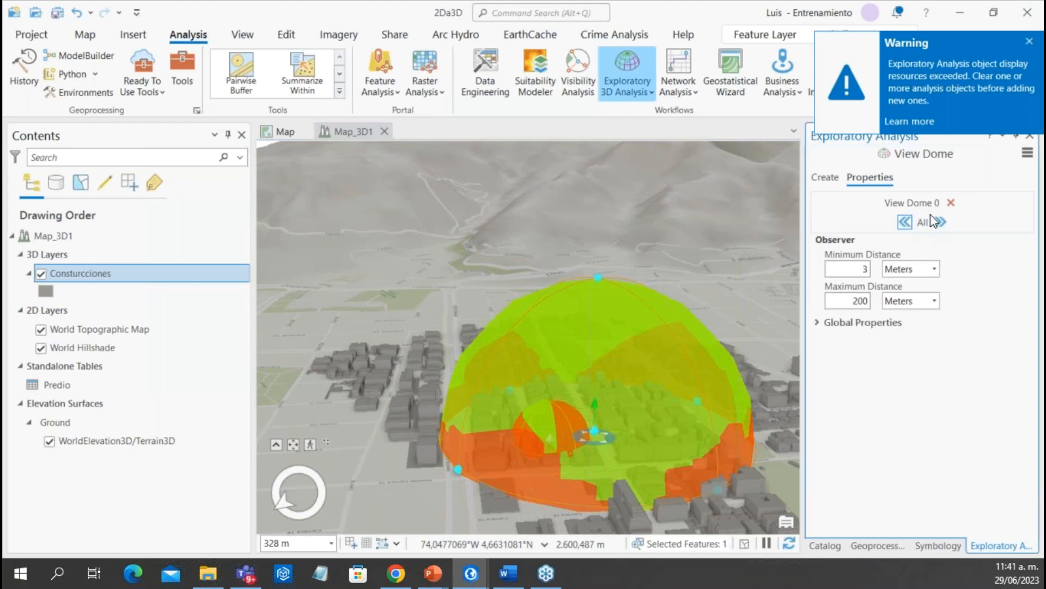
{"action": "left_click", "coordinate": [951, 203]}
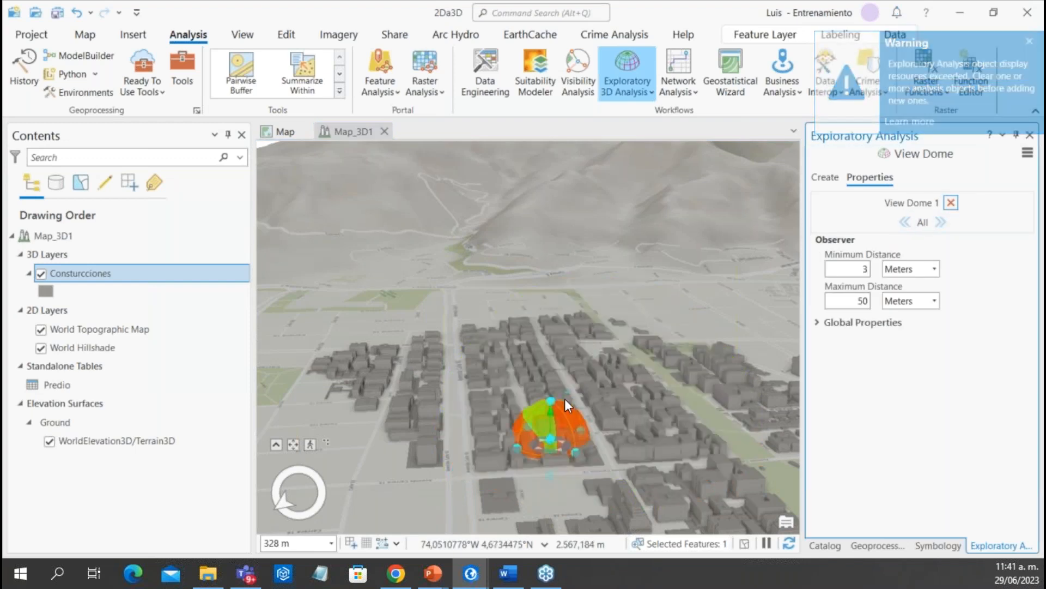
Move View Dome 1's observer among the buildings to Z 2565,61
{"action": "scroll", "coordinate": [555, 454], "scroll_direction": "up", "scroll_amount": 5}
{"action": "left_click_drag", "start_coordinate": [545, 425], "coordinate": [646, 407]}
{"action": "scroll", "coordinate": [645, 407], "scroll_direction": "up", "scroll_amount": 5}
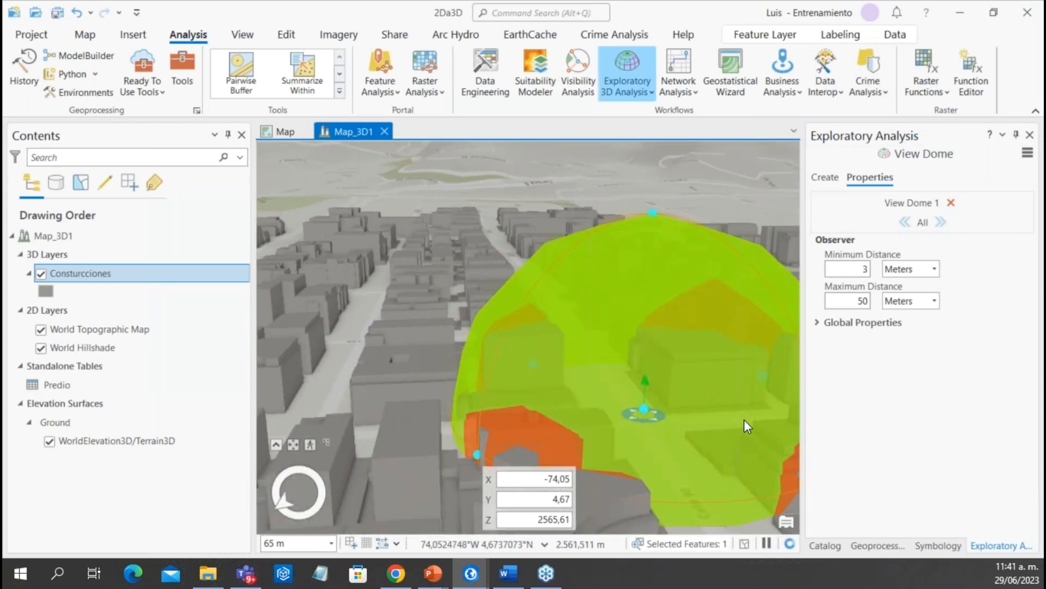
{"action": "scroll", "coordinate": [697, 426], "scroll_direction": "down", "scroll_amount": 5}
{"action": "left_click_drag", "start_coordinate": [705, 487], "coordinate": [628, 483]}
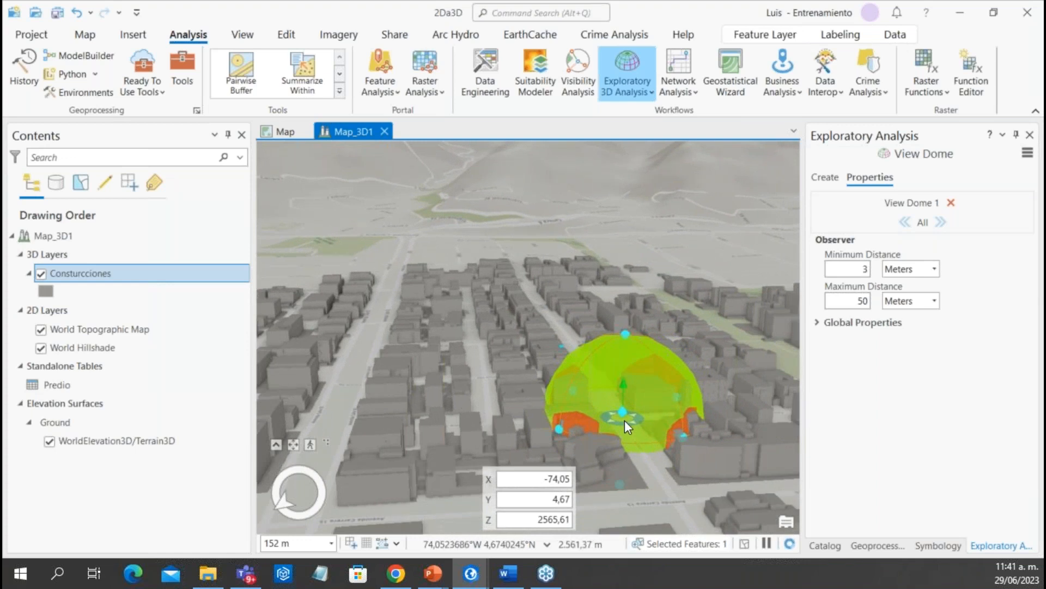
{"action": "left_click_drag", "start_coordinate": [662, 493], "coordinate": [635, 486]}
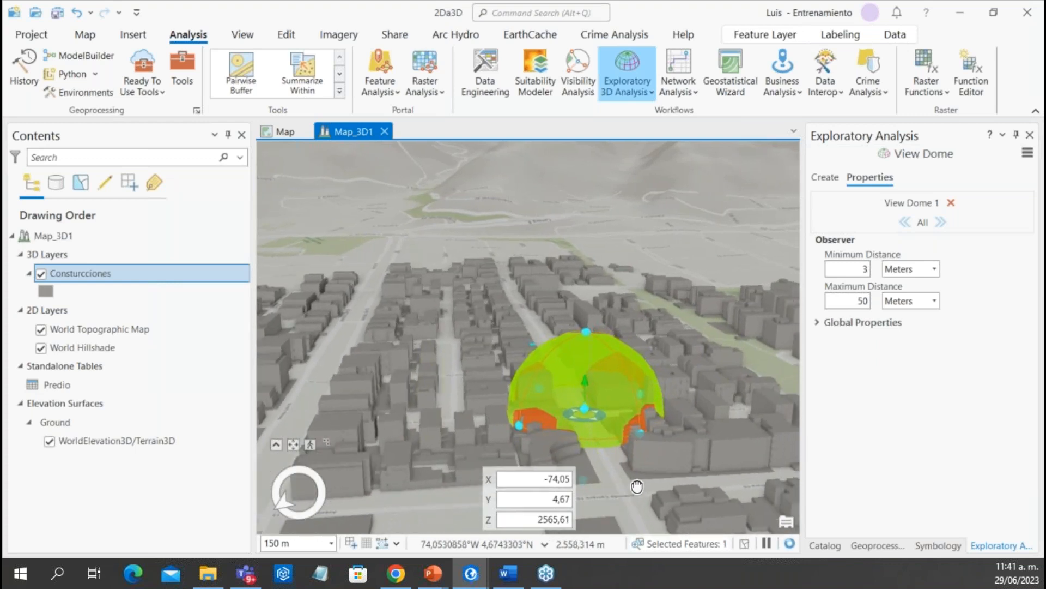
{"action": "scroll", "coordinate": [512, 342], "scroll_direction": "up", "scroll_amount": 2}
{"action": "scroll", "coordinate": [626, 421], "scroll_direction": "up", "scroll_amount": 2}
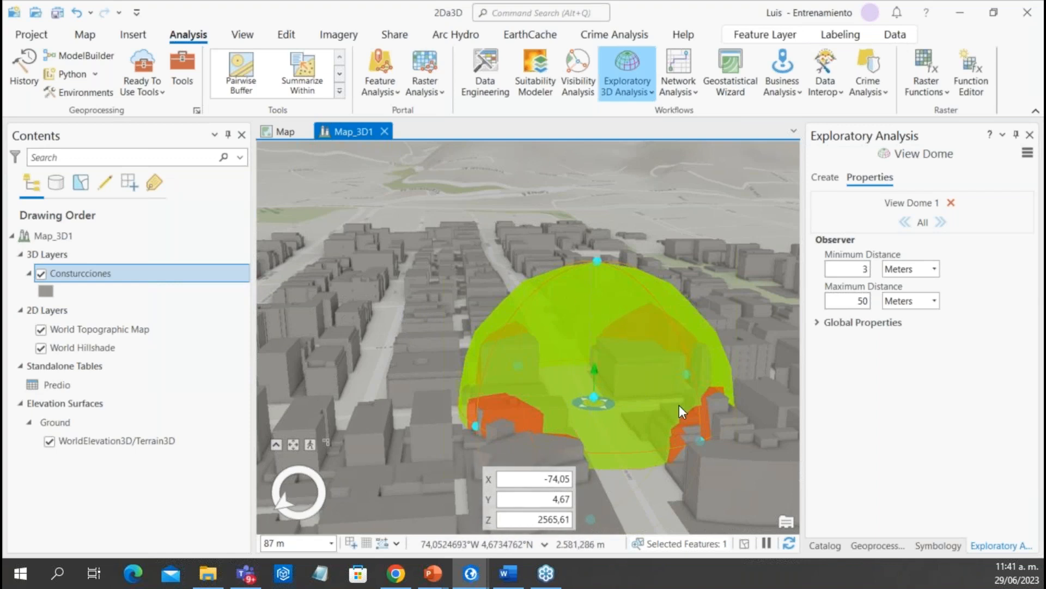
{"action": "left_click", "coordinate": [555, 523]}
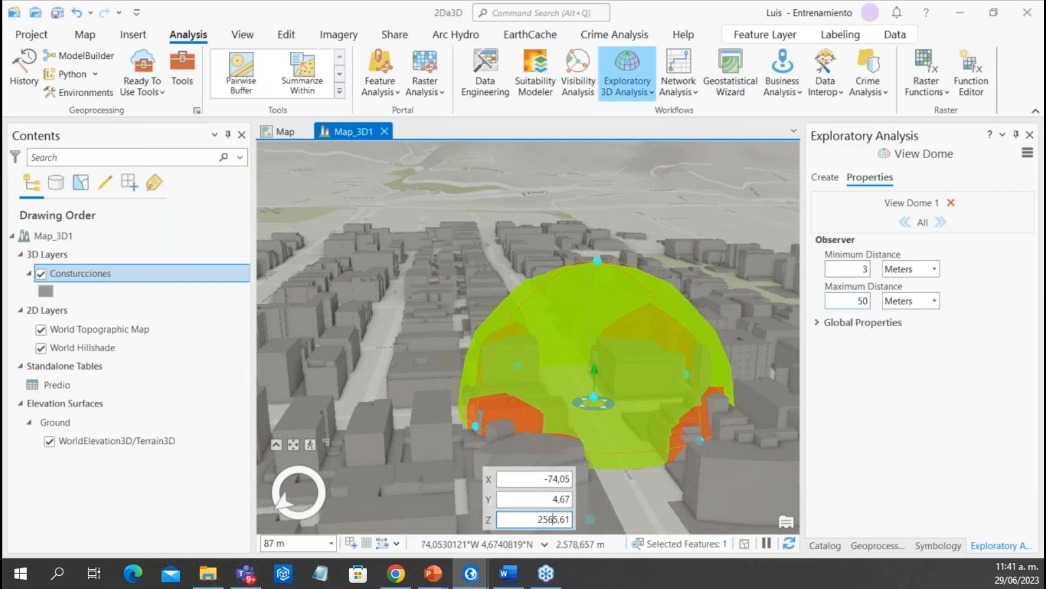
Set View Dome 1's maximum distance to 100 m
{"action": "left_click", "coordinate": [864, 301]}
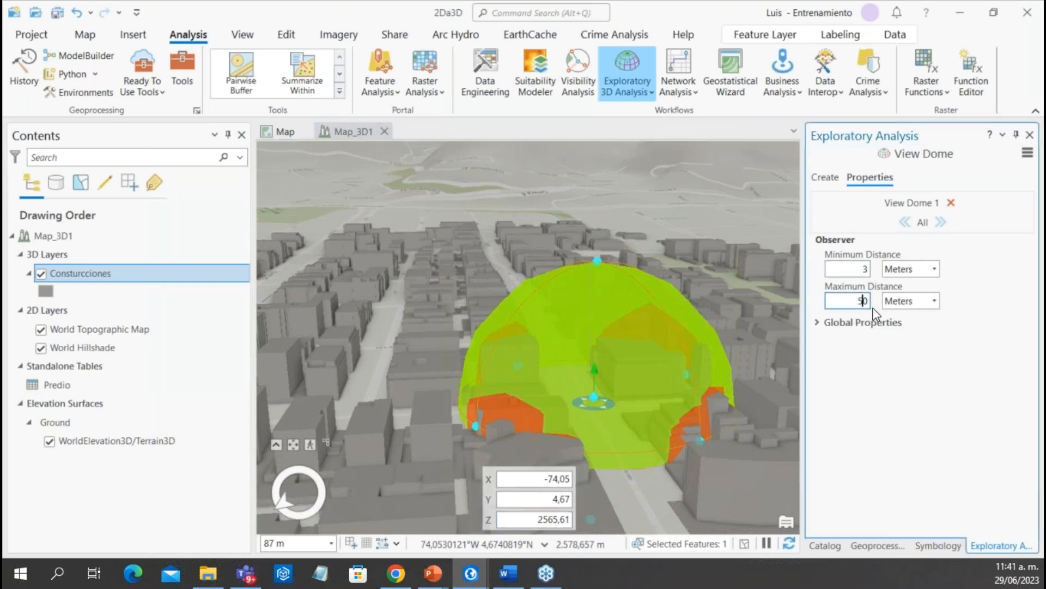
{"action": "type", "text": "3"}
{"action": "key", "text": "BackSpace"}
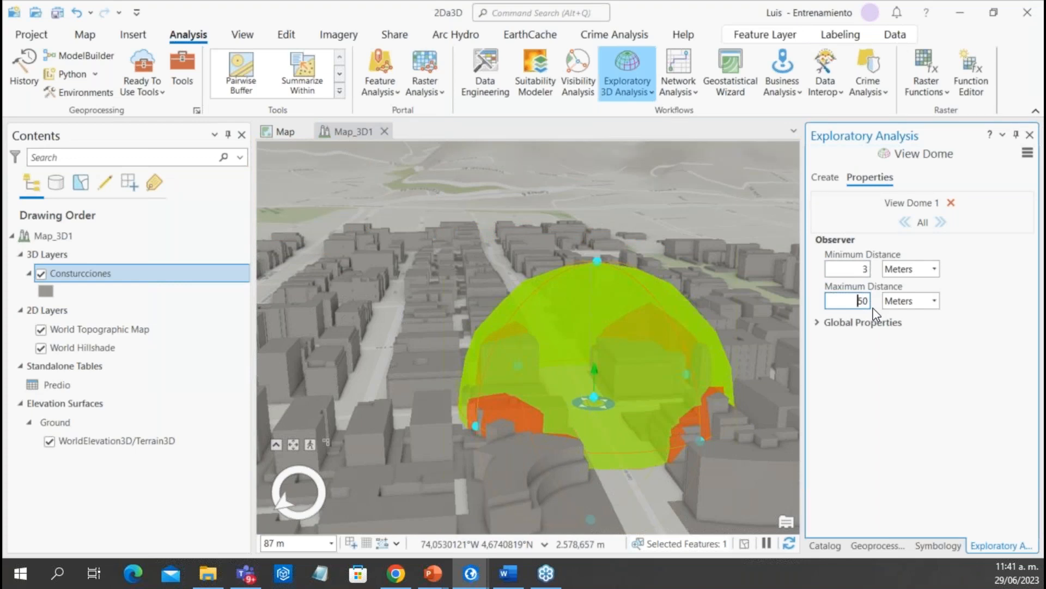
{"action": "type", "text": "3"}
{"action": "key", "text": "Right"}
{"action": "key", "text": "BackSpace"}
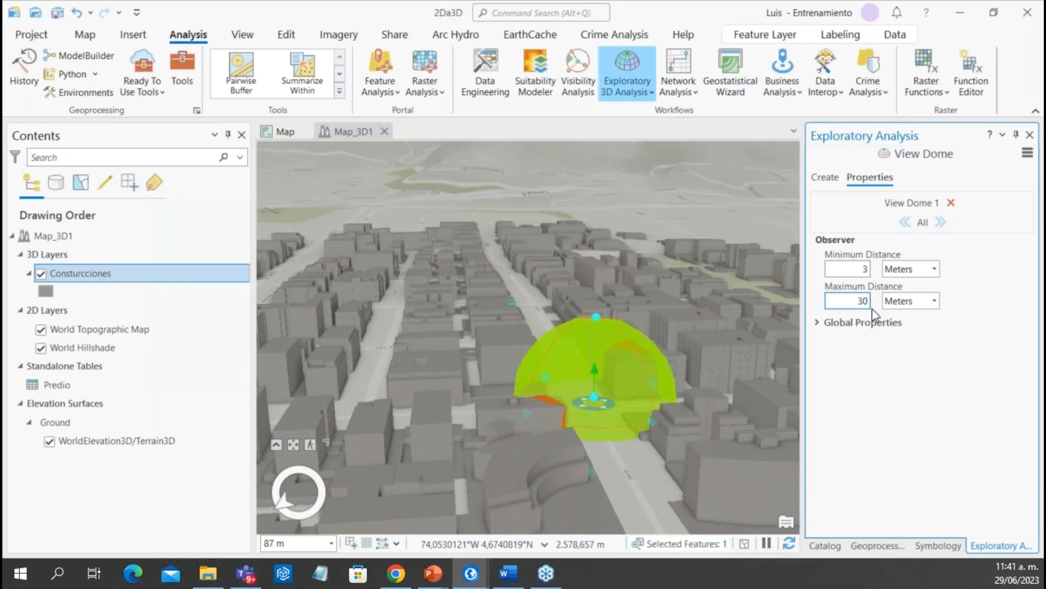
{"action": "type", "text": "10"}
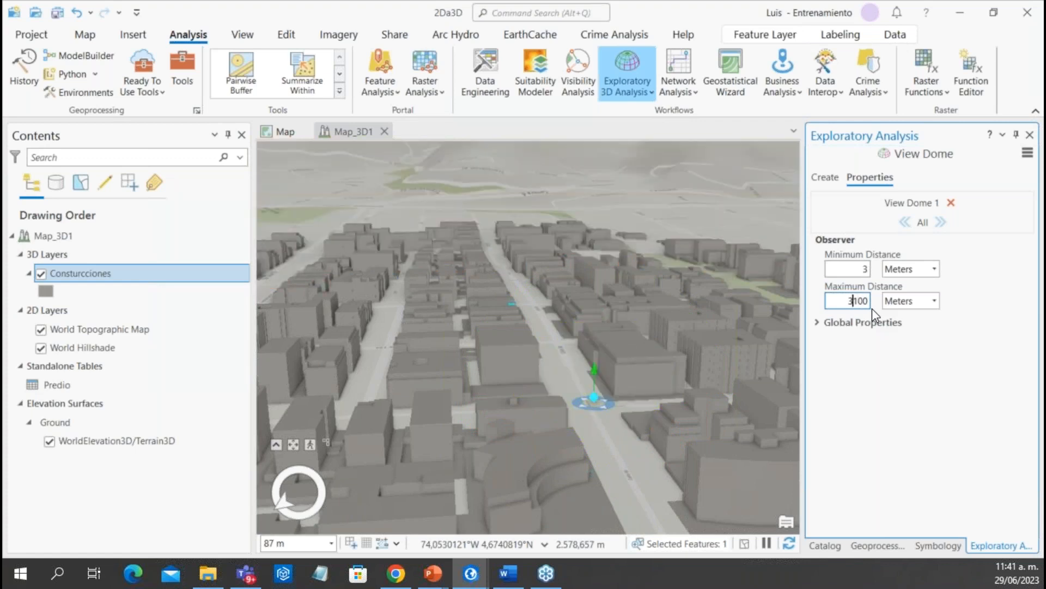
{"action": "key", "text": "BackSpace"}
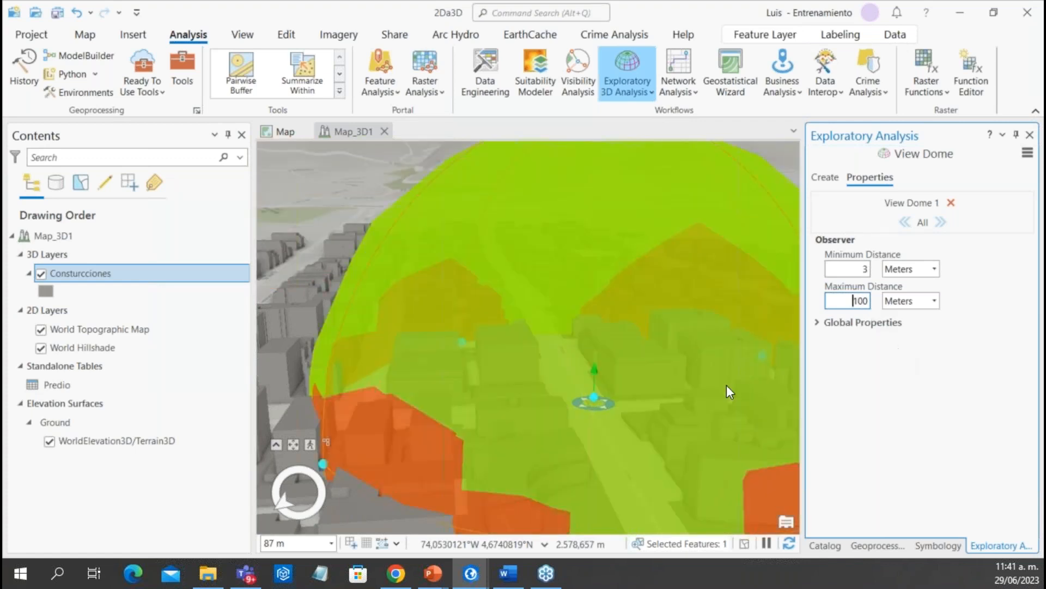
Bring up the Exploratory 3D Analysis list of analysis types
{"action": "scroll", "coordinate": [691, 378], "scroll_direction": "down", "scroll_amount": 4}
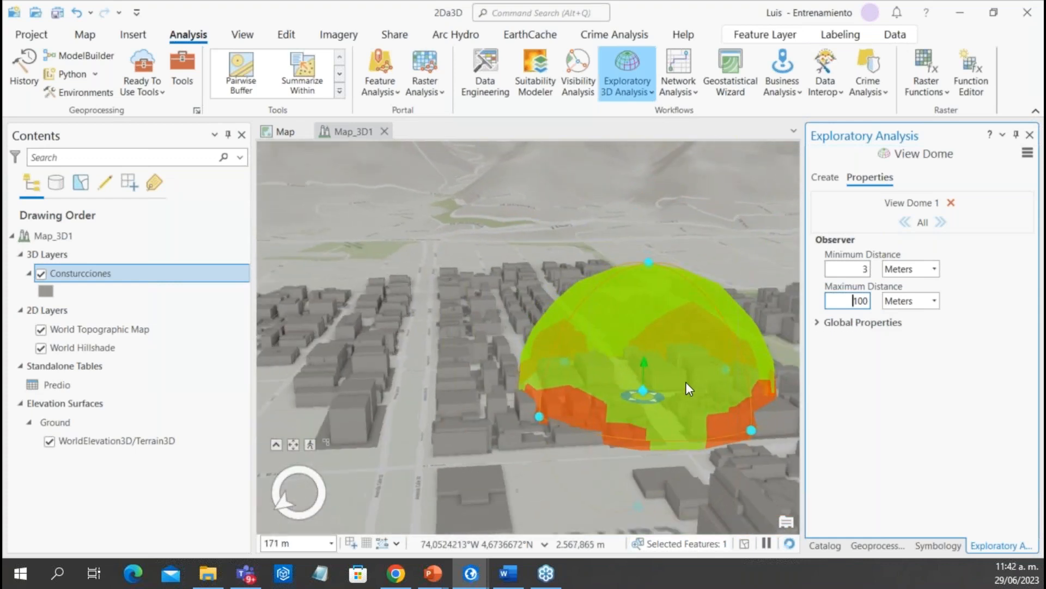
{"action": "scroll", "coordinate": [685, 381], "scroll_direction": "up", "scroll_amount": 3}
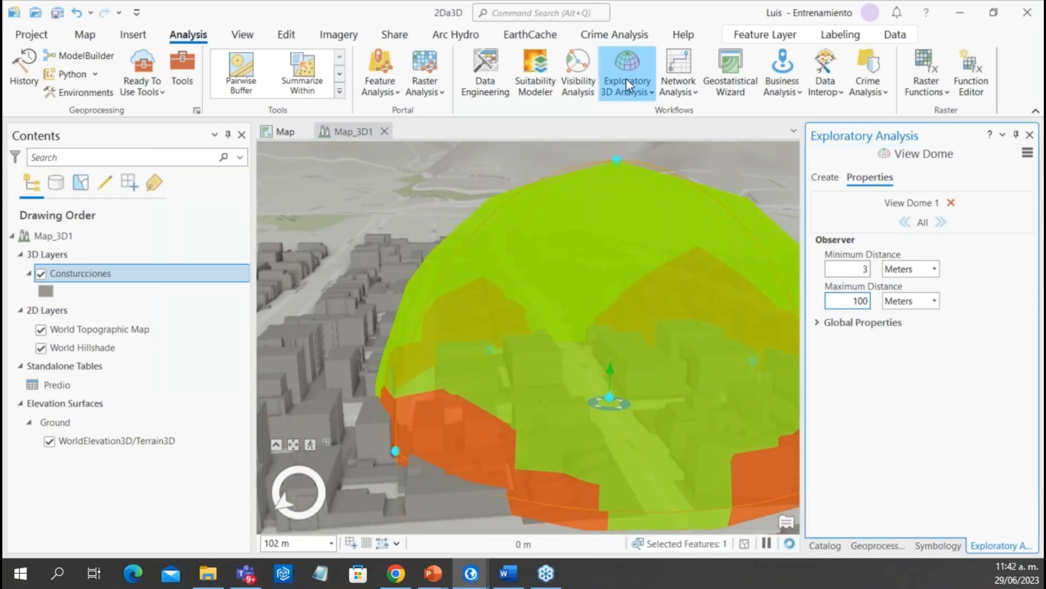
{"action": "left_click", "coordinate": [630, 84]}
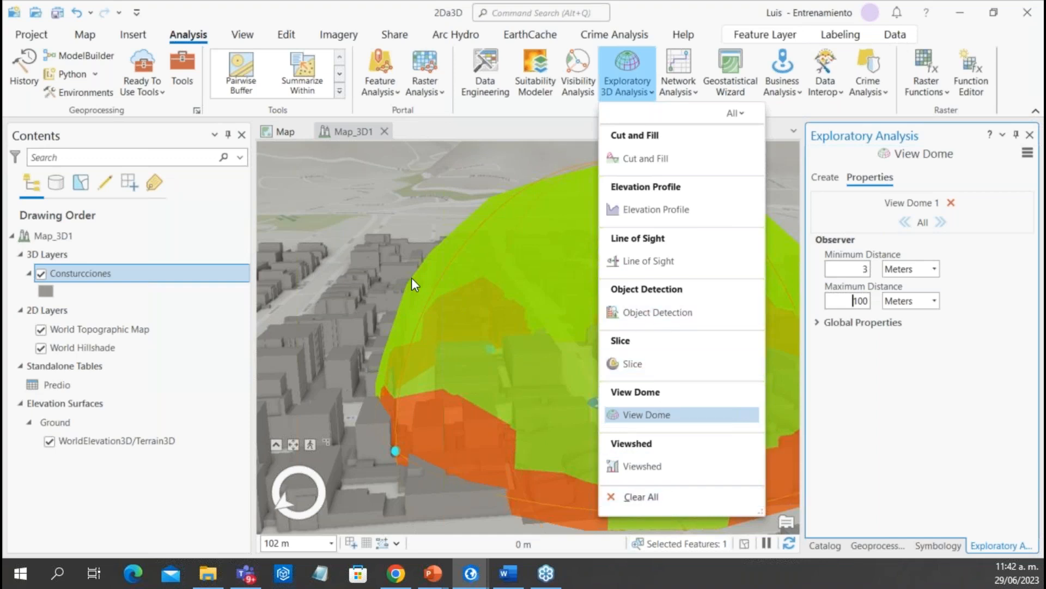
Remove all view domes and the current feature selection from the scene, then save the project
{"action": "left_click", "coordinate": [636, 504]}
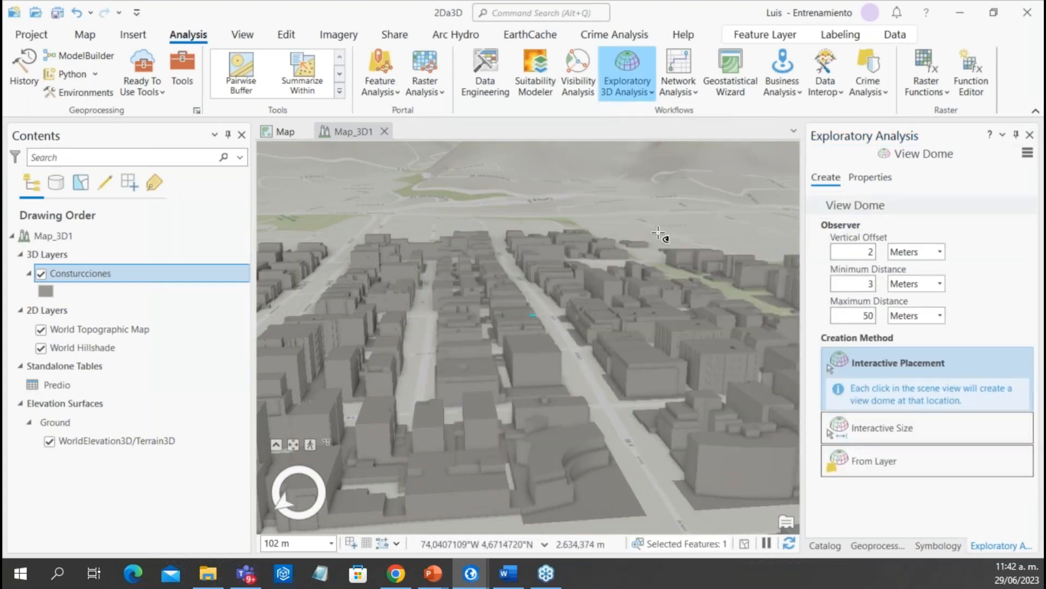
{"action": "left_click", "coordinate": [87, 35]}
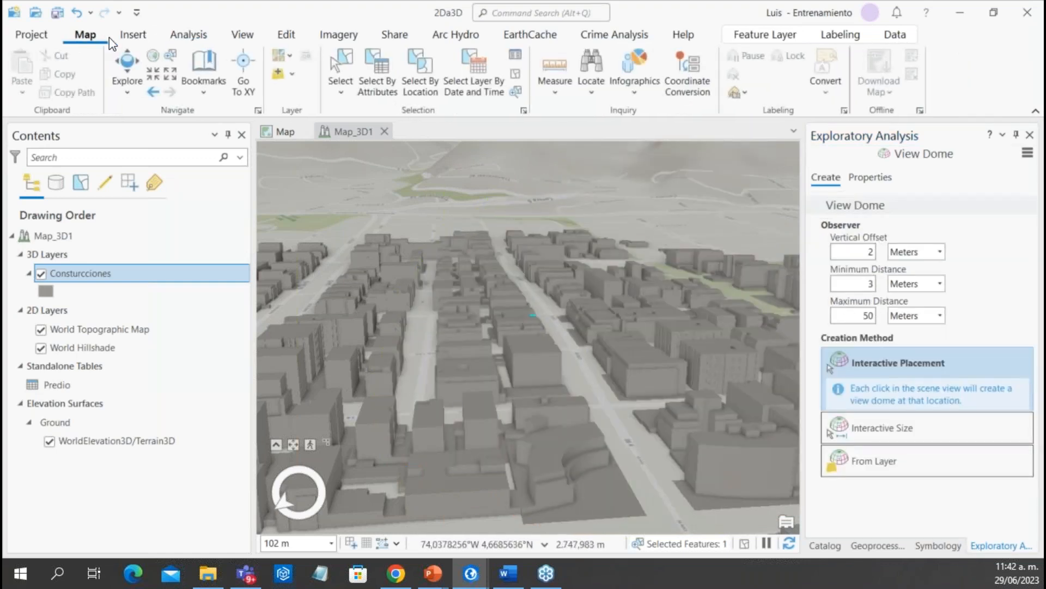
{"action": "left_click", "coordinate": [515, 76]}
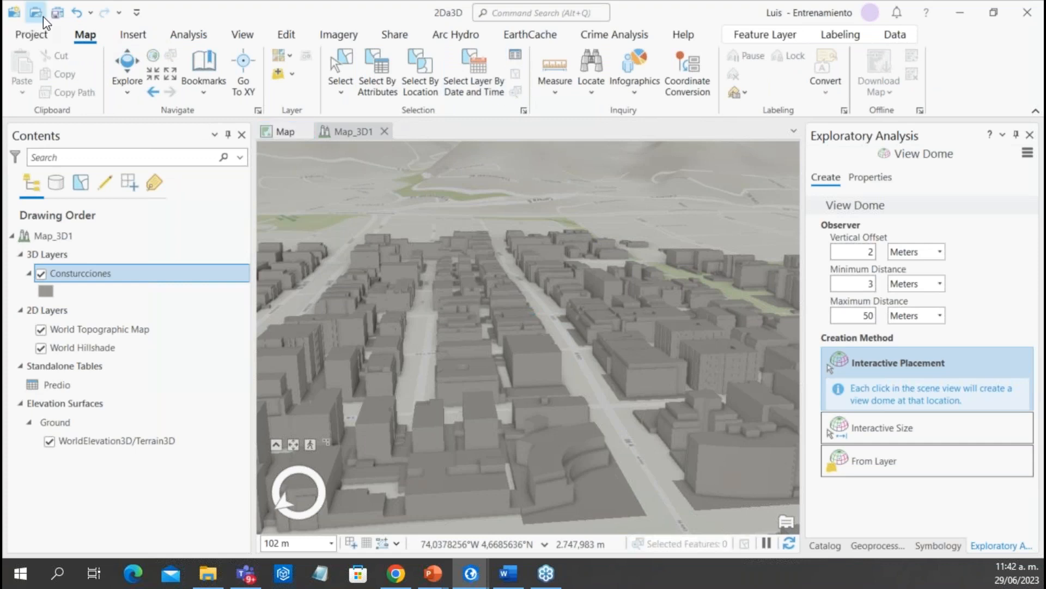
{"action": "left_click", "coordinate": [57, 14]}
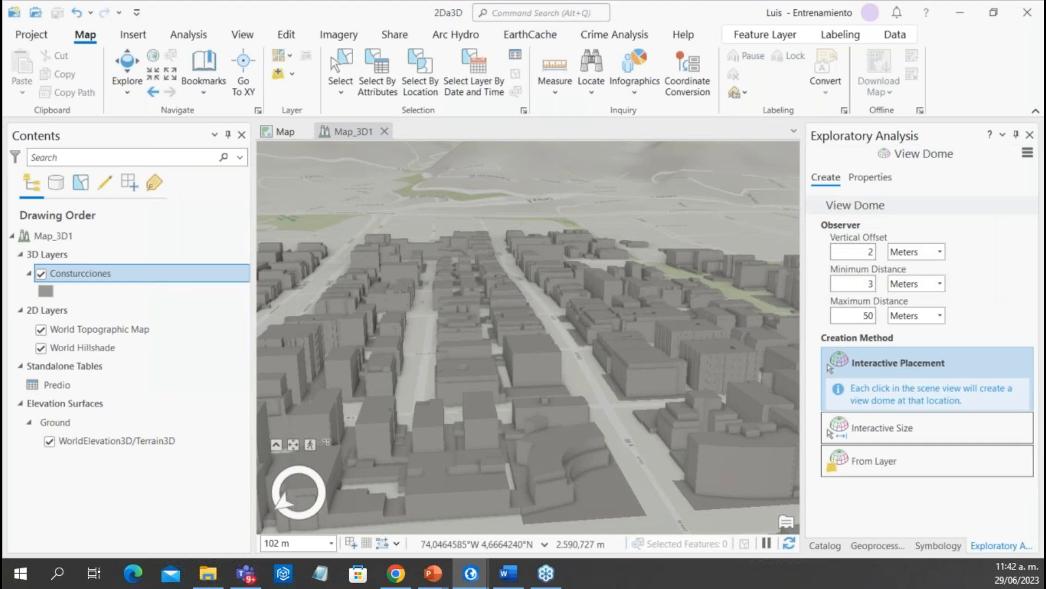
Look through the 3D Features toolset, then minimize ArcGIS Pro to show the ¿Preguntas? slide
{"action": "left_click", "coordinate": [203, 35]}
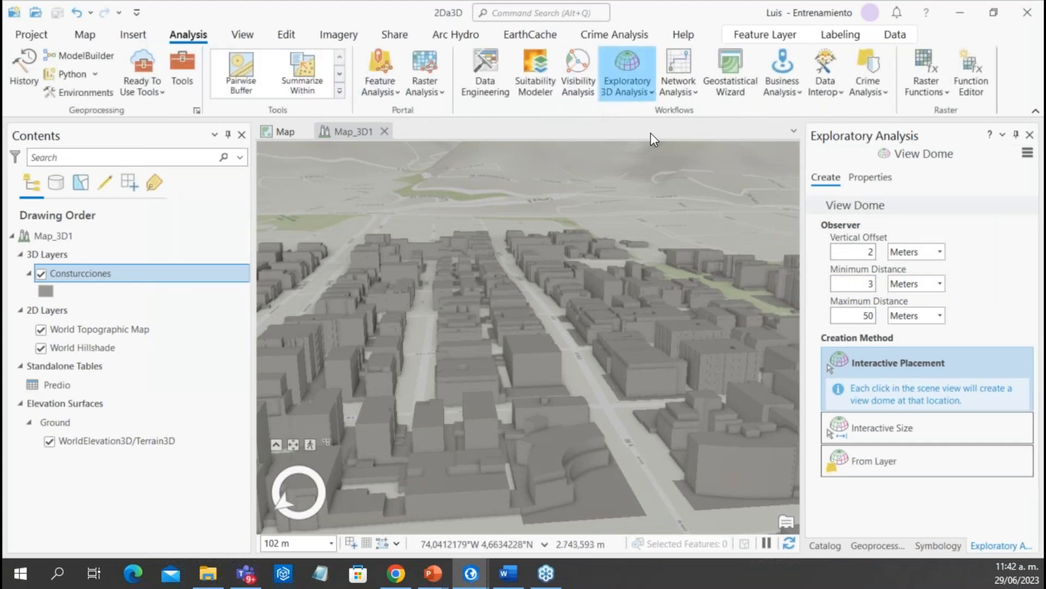
{"action": "left_click", "coordinate": [185, 53]}
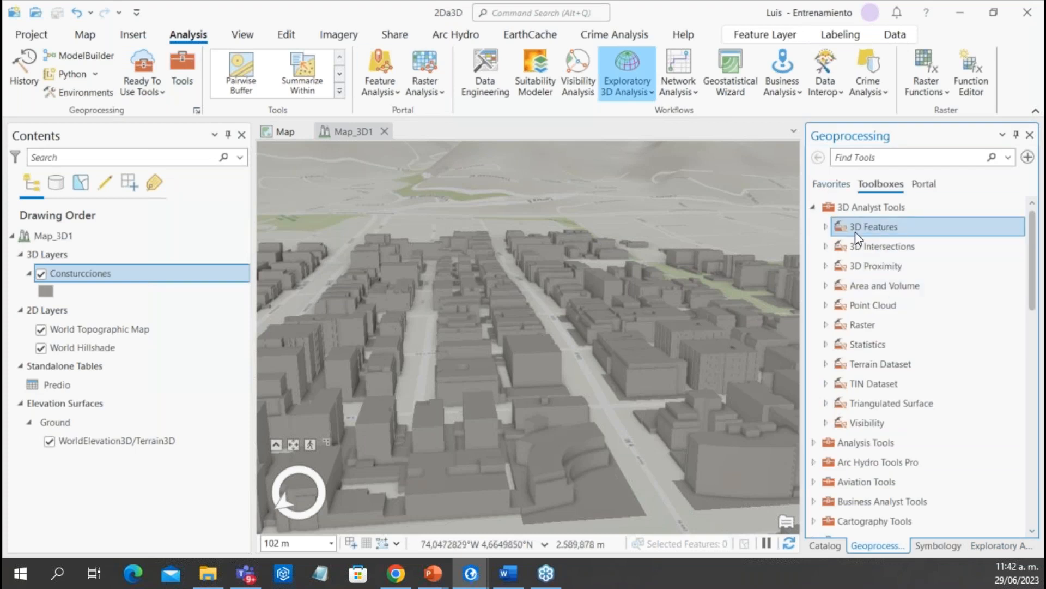
{"action": "left_click", "coordinate": [826, 229]}
{"action": "left_click", "coordinate": [827, 228]}
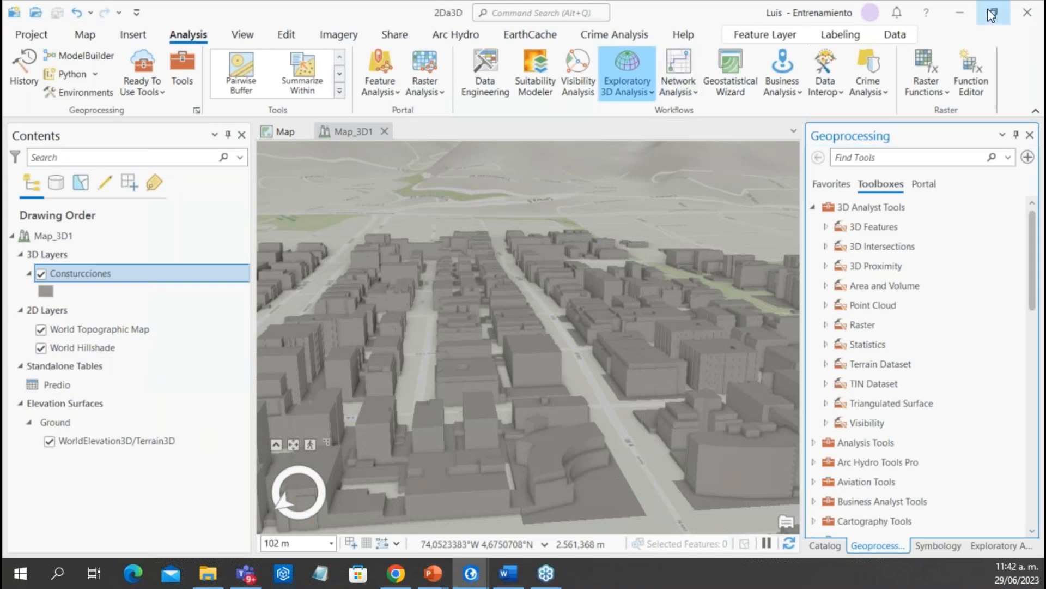
{"action": "left_click", "coordinate": [970, 18]}
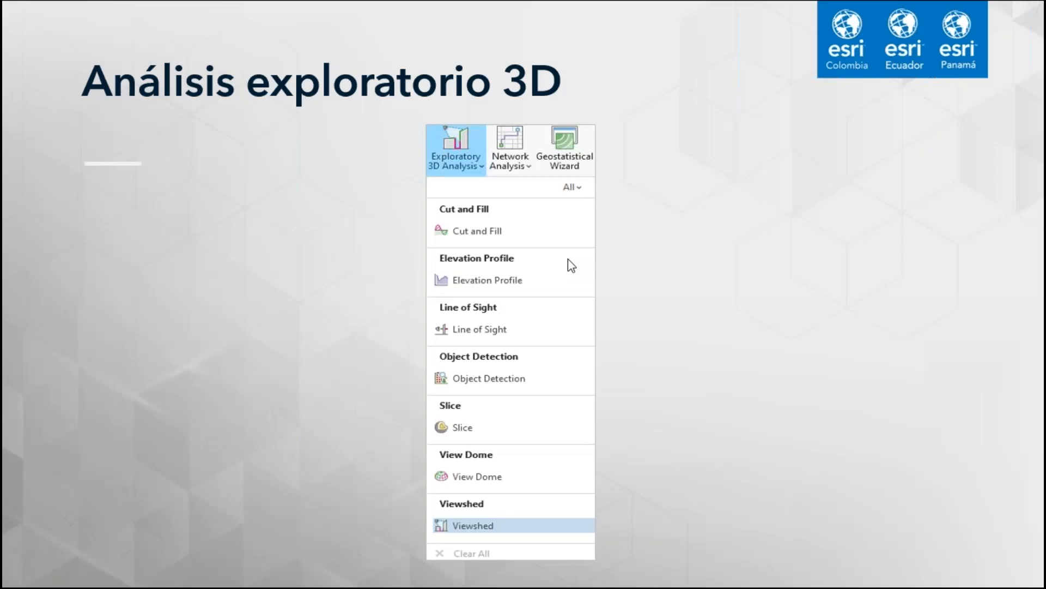
{"action": "left_click", "coordinate": [568, 259]}
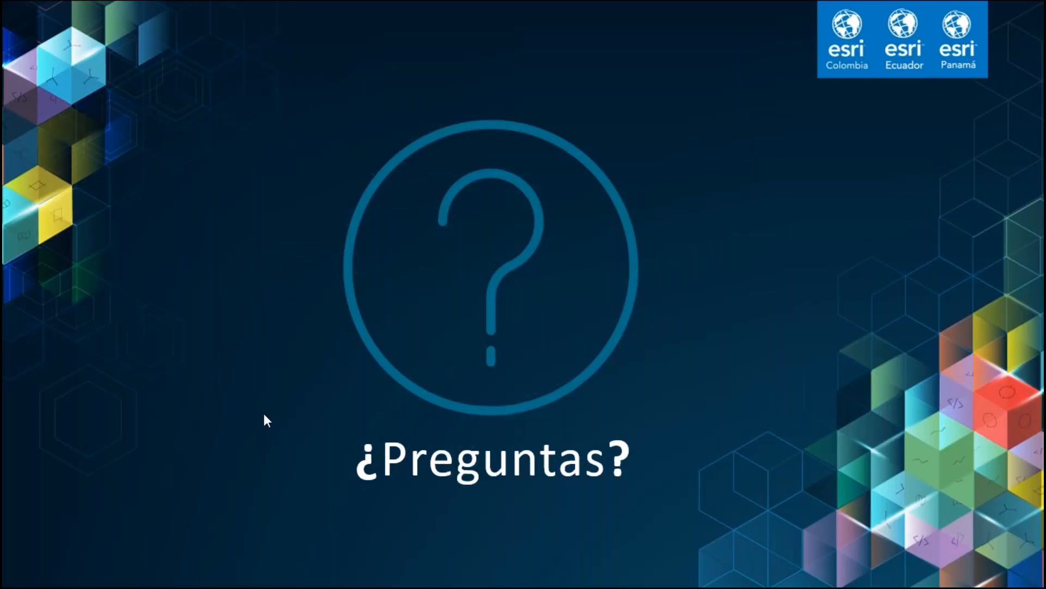
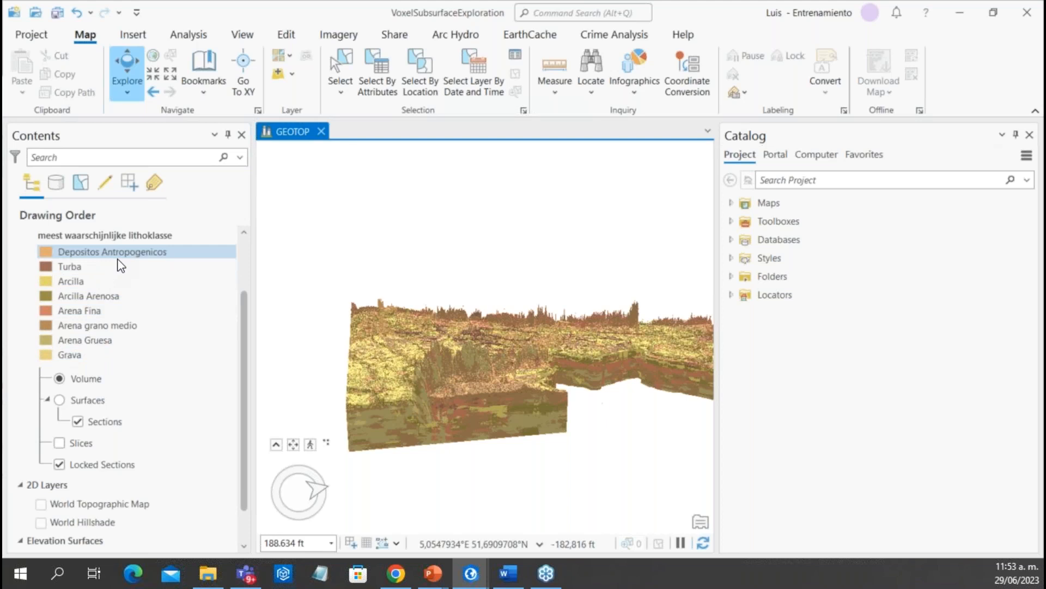
Scroll the Contents pane up to the geotop voxel layer entry
{"action": "scroll", "coordinate": [123, 300], "scroll_direction": "up", "scroll_amount": 3}
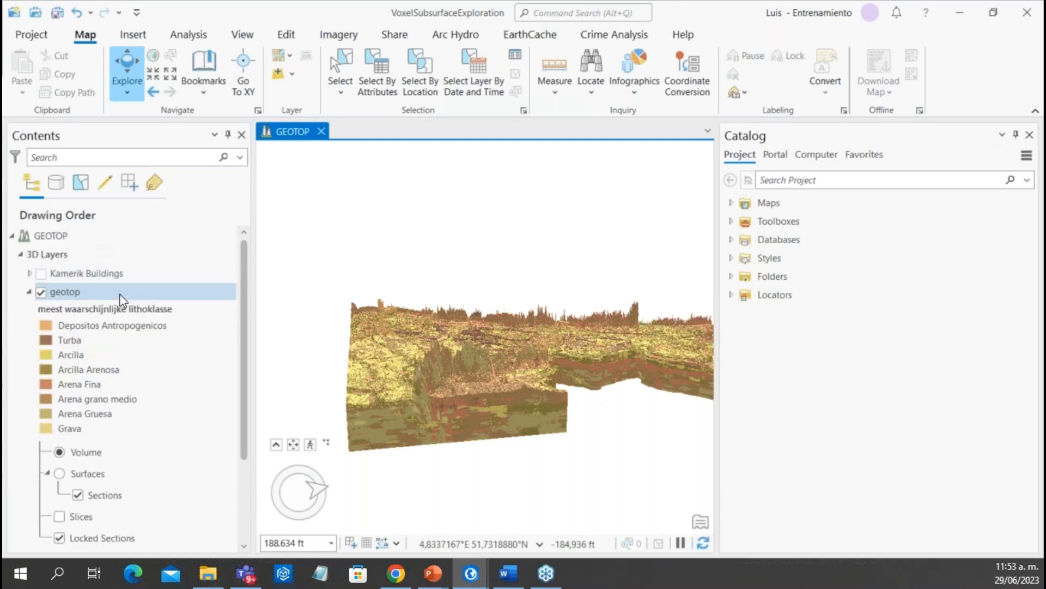
Open geotop's Symbology pane, widen it, and hide the Depositos Antropogenicos and Turba classes
{"action": "right_click", "coordinate": [130, 292]}
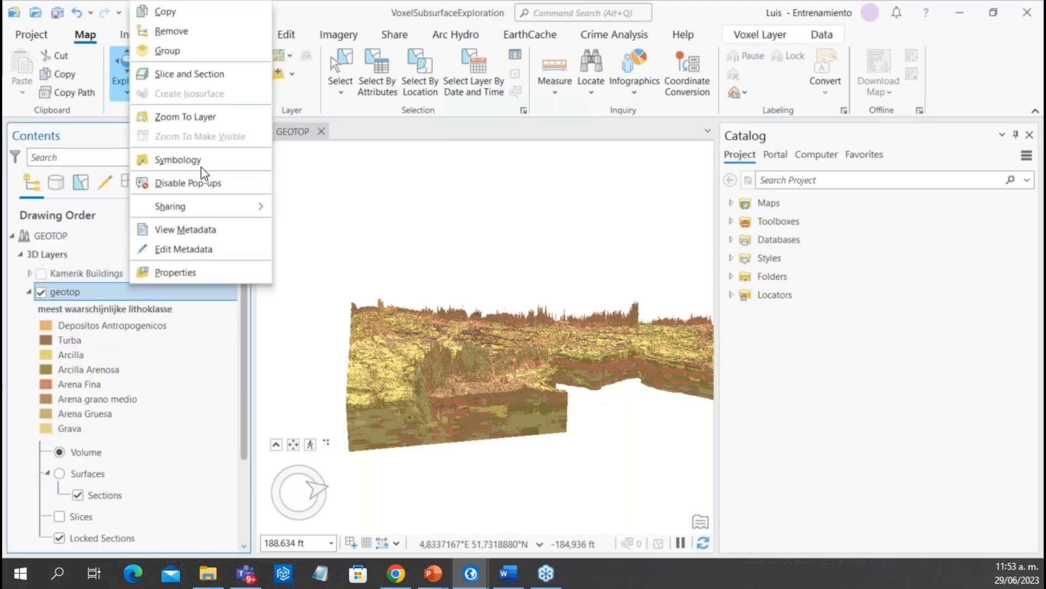
{"action": "left_click", "coordinate": [203, 182]}
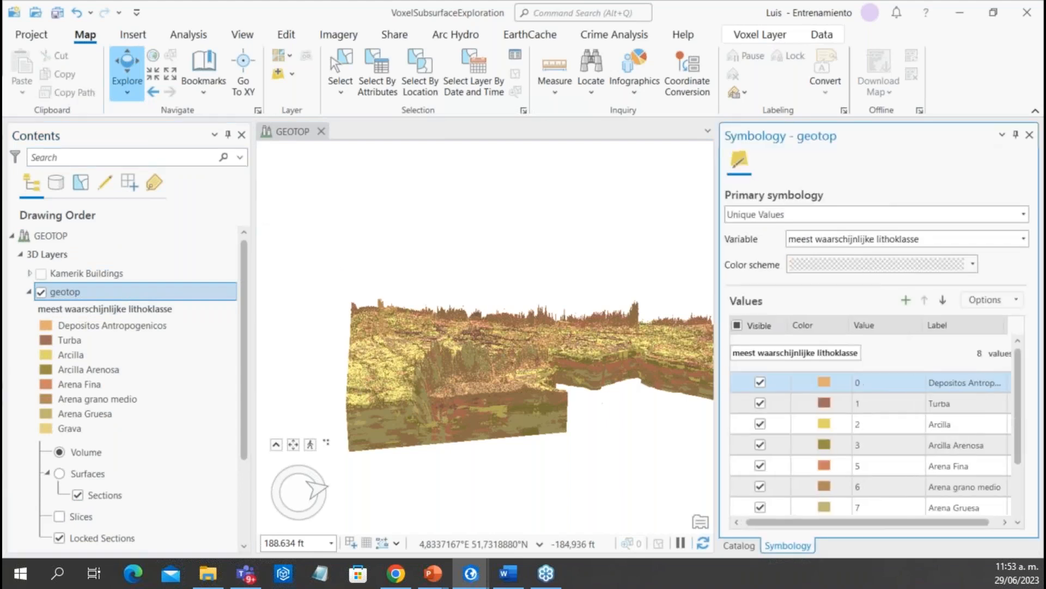
{"action": "middle_click_drag", "start_coordinate": [644, 452], "coordinate": [744, 399]}
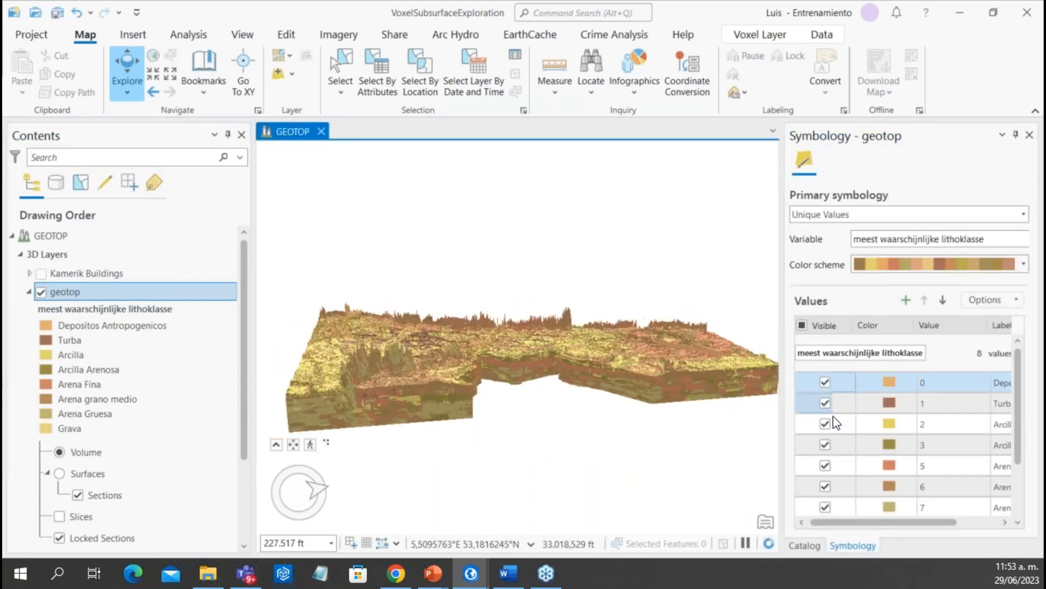
{"action": "scroll", "coordinate": [830, 424], "scroll_direction": "down", "scroll_amount": 3}
{"action": "scroll", "coordinate": [829, 426], "scroll_direction": "up", "scroll_amount": 2}
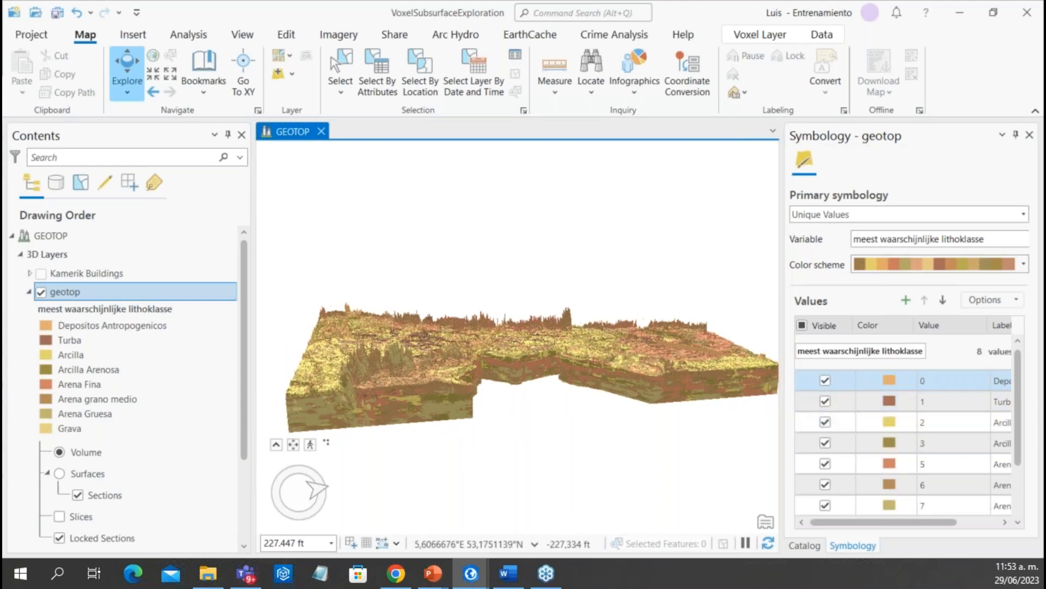
{"action": "left_click_drag", "start_coordinate": [781, 397], "coordinate": [590, 398]}
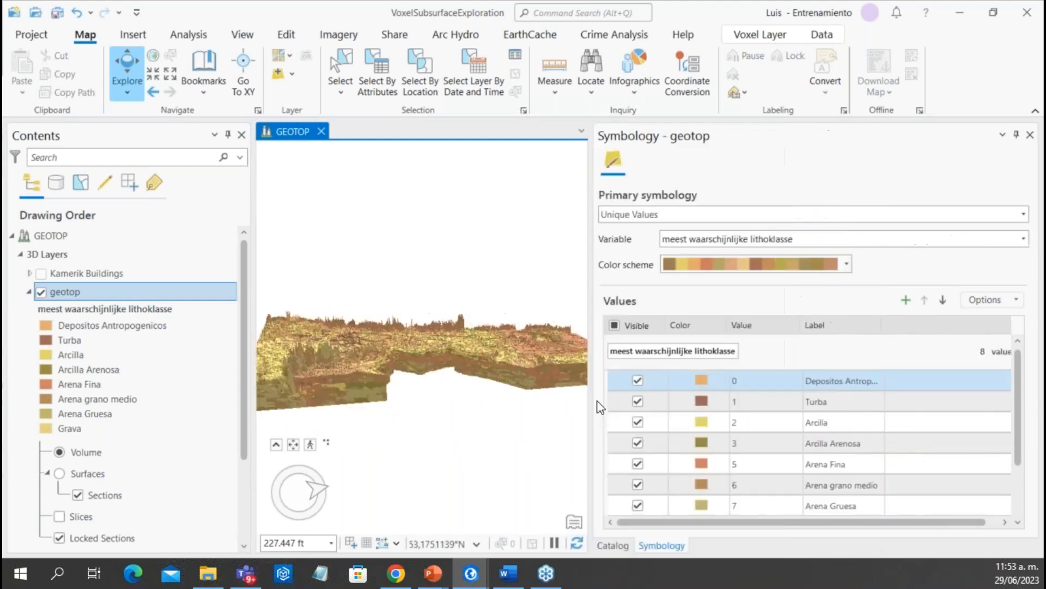
{"action": "left_click", "coordinate": [638, 380]}
{"action": "left_click", "coordinate": [637, 402]}
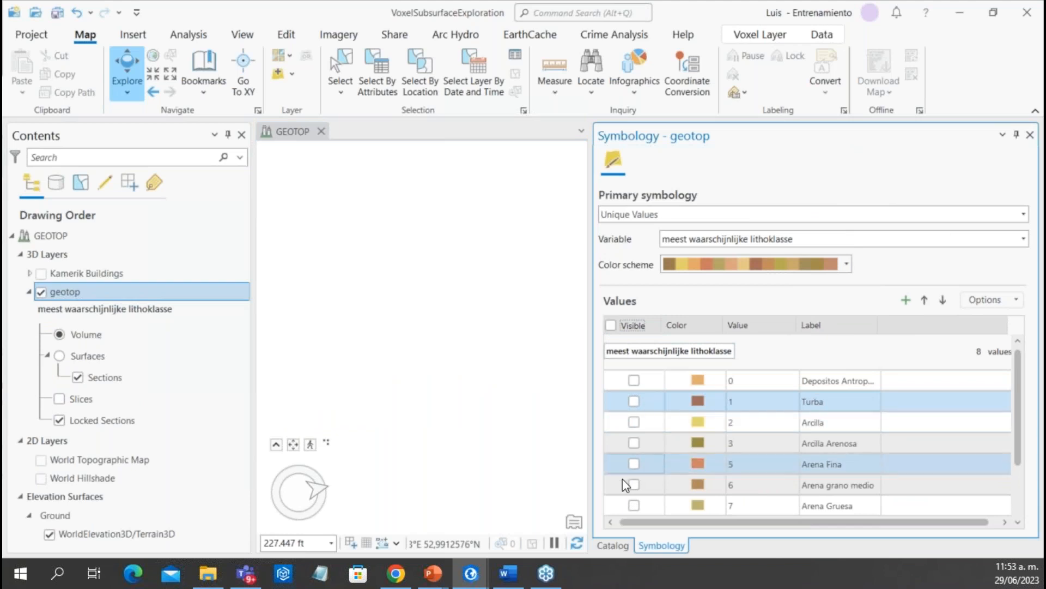
Show only the Arena Fina class and pan across its voxels, then hide it again
{"action": "left_click", "coordinate": [634, 463]}
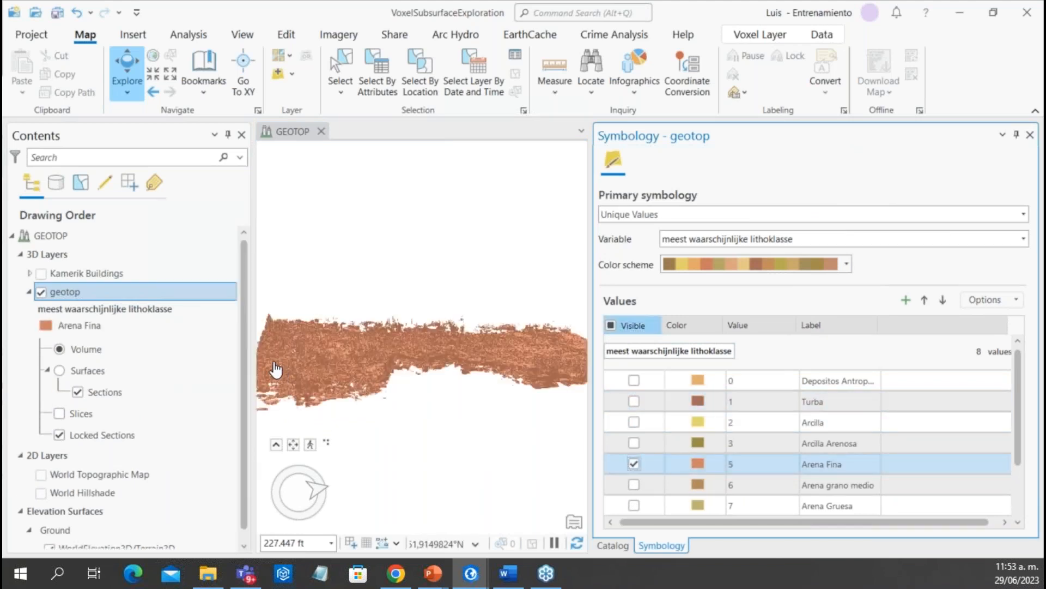
{"action": "scroll", "coordinate": [306, 371], "scroll_direction": "up", "scroll_amount": 2}
{"action": "scroll", "coordinate": [306, 370], "scroll_direction": "down", "scroll_amount": 3}
{"action": "left_click_drag", "start_coordinate": [367, 385], "coordinate": [337, 388]}
{"action": "left_click_drag", "start_coordinate": [348, 463], "coordinate": [364, 368]}
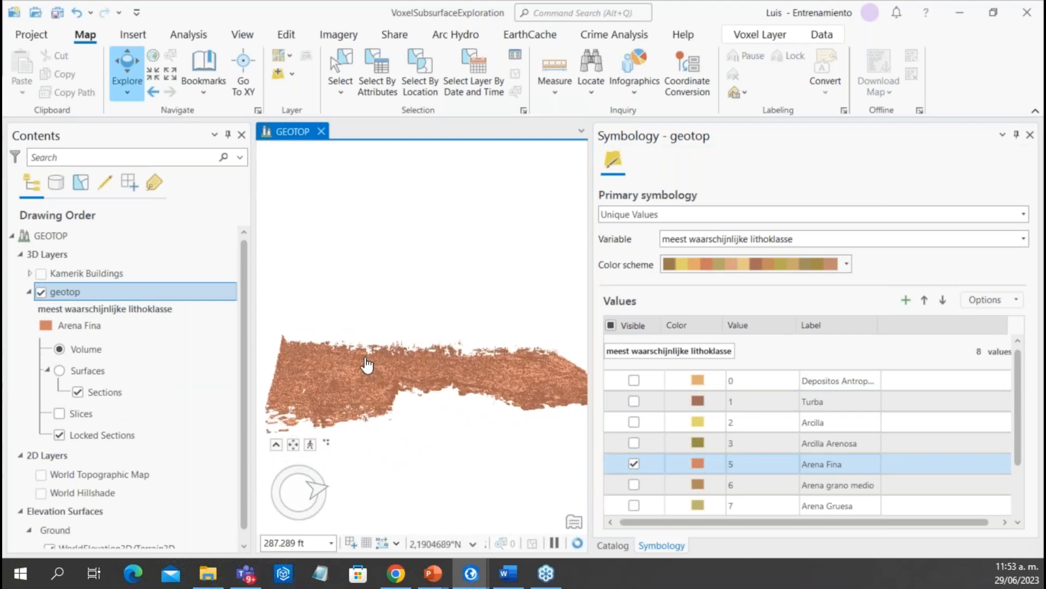
{"action": "left_click", "coordinate": [633, 462]}
{"action": "left_click", "coordinate": [633, 462]}
Show the Arcilla class on its own, then make all lithology classes visible again
{"action": "left_click", "coordinate": [634, 422]}
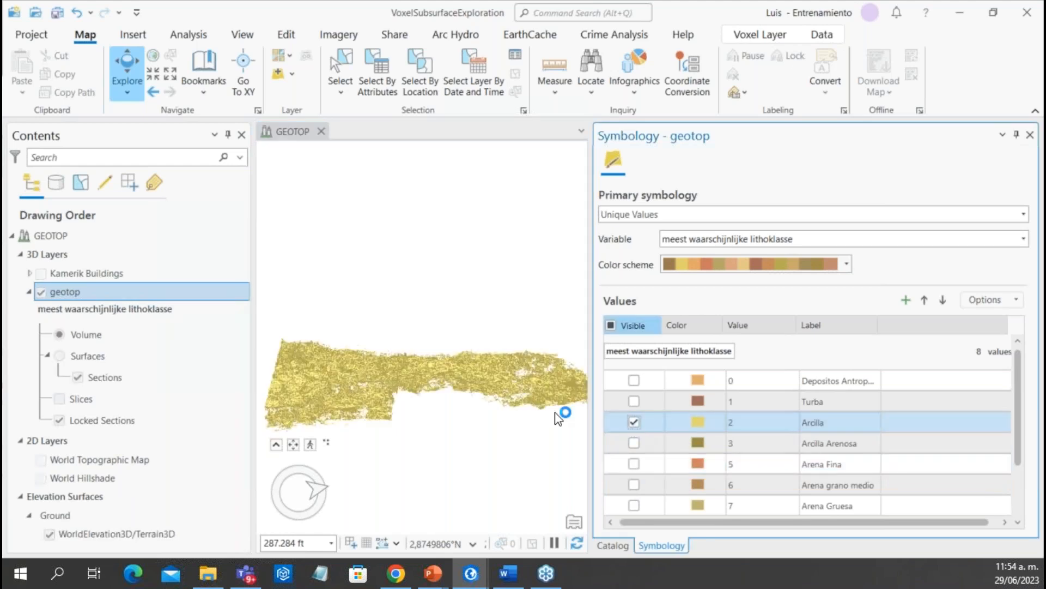
{"action": "left_click_drag", "start_coordinate": [401, 395], "coordinate": [490, 392]}
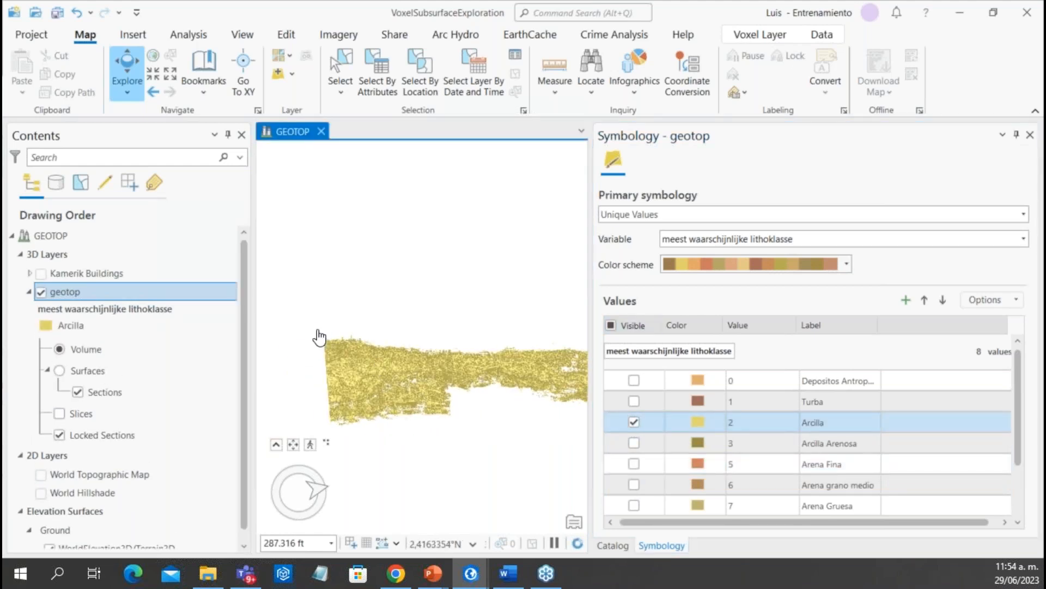
{"action": "left_click_drag", "start_coordinate": [364, 366], "coordinate": [279, 364]}
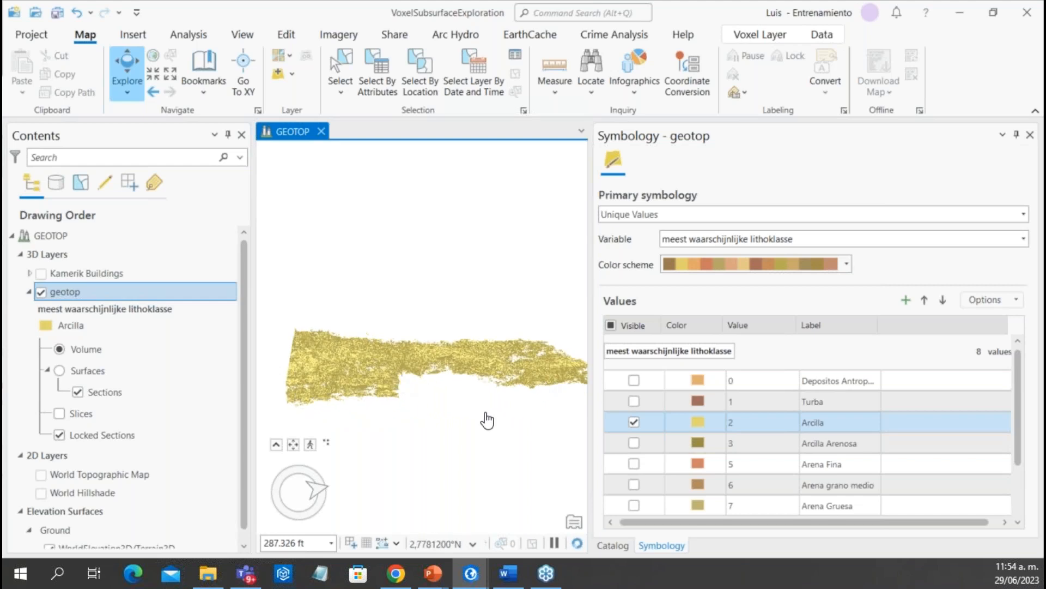
{"action": "left_click", "coordinate": [610, 326]}
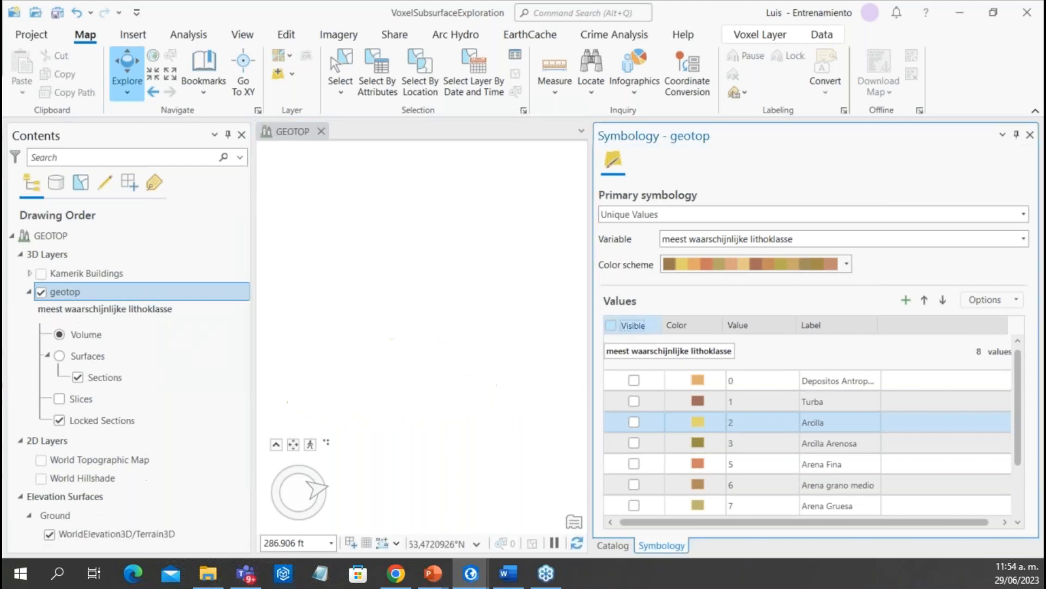
{"action": "scroll", "coordinate": [394, 374], "scroll_direction": "up", "scroll_amount": 1}
{"action": "scroll", "coordinate": [419, 383], "scroll_direction": "down", "scroll_amount": 2}
{"action": "scroll", "coordinate": [420, 384], "scroll_direction": "up", "scroll_amount": 3}
{"action": "scroll", "coordinate": [397, 342], "scroll_direction": "down", "scroll_amount": 3}
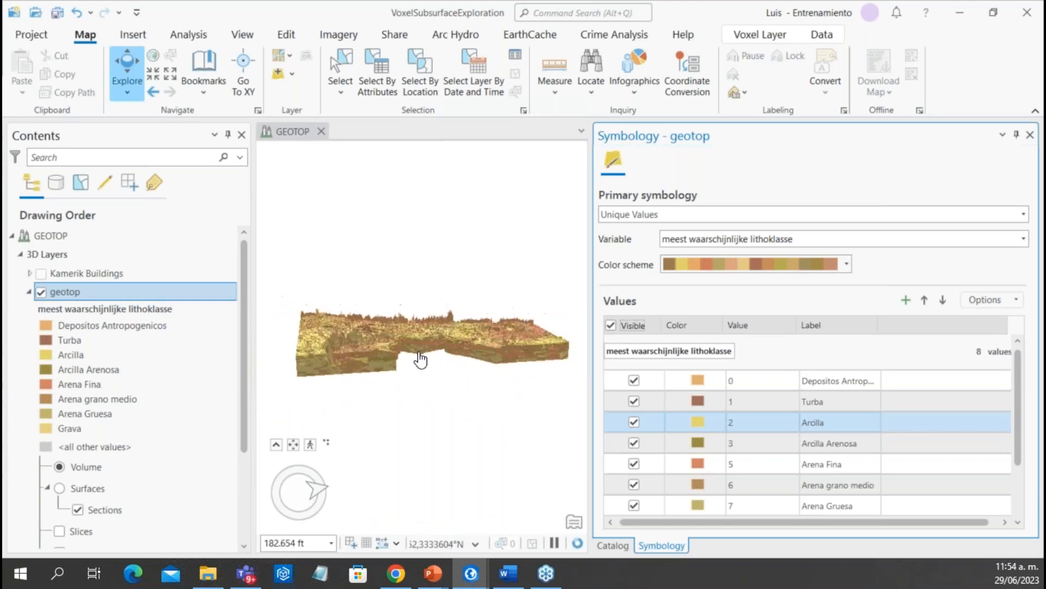
{"action": "middle_click_drag", "start_coordinate": [438, 363], "coordinate": [436, 420]}
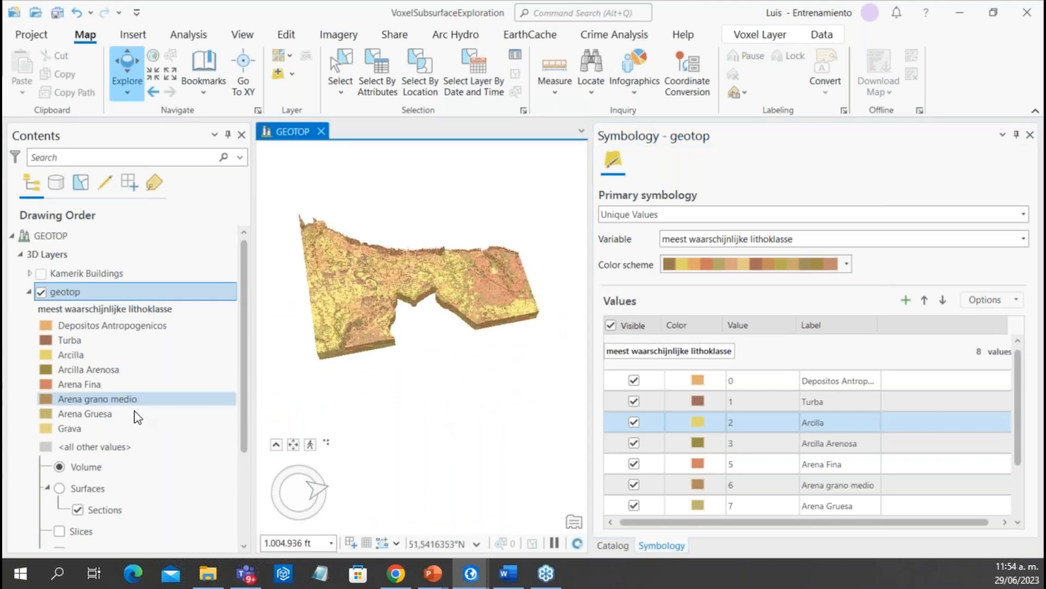
{"action": "scroll", "coordinate": [131, 420], "scroll_direction": "down", "scroll_amount": 3}
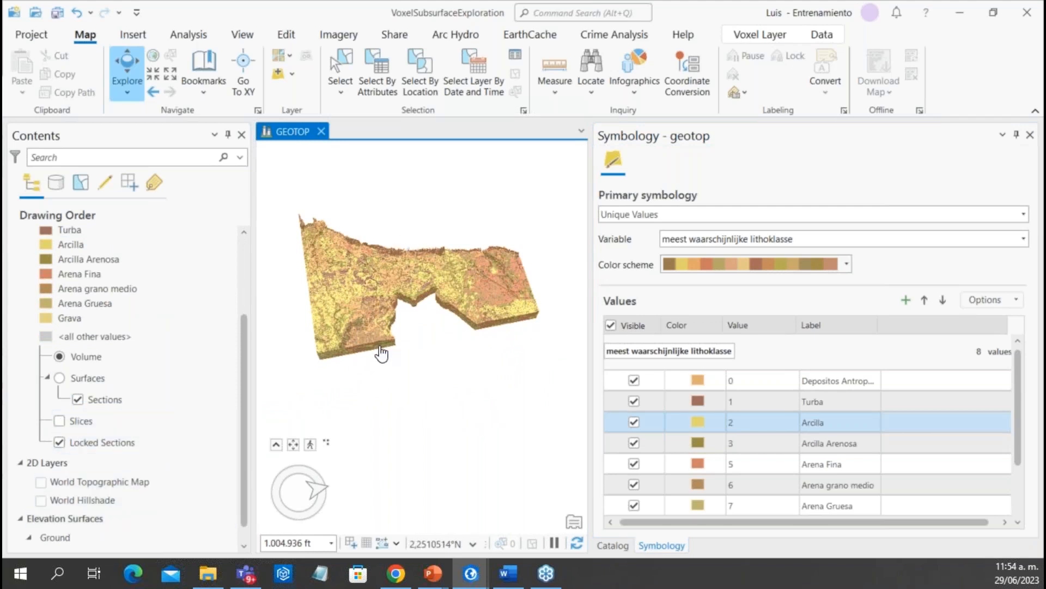
{"action": "scroll", "coordinate": [373, 358], "scroll_direction": "up", "scroll_amount": 2}
{"action": "scroll", "coordinate": [367, 354], "scroll_direction": "up", "scroll_amount": 5}
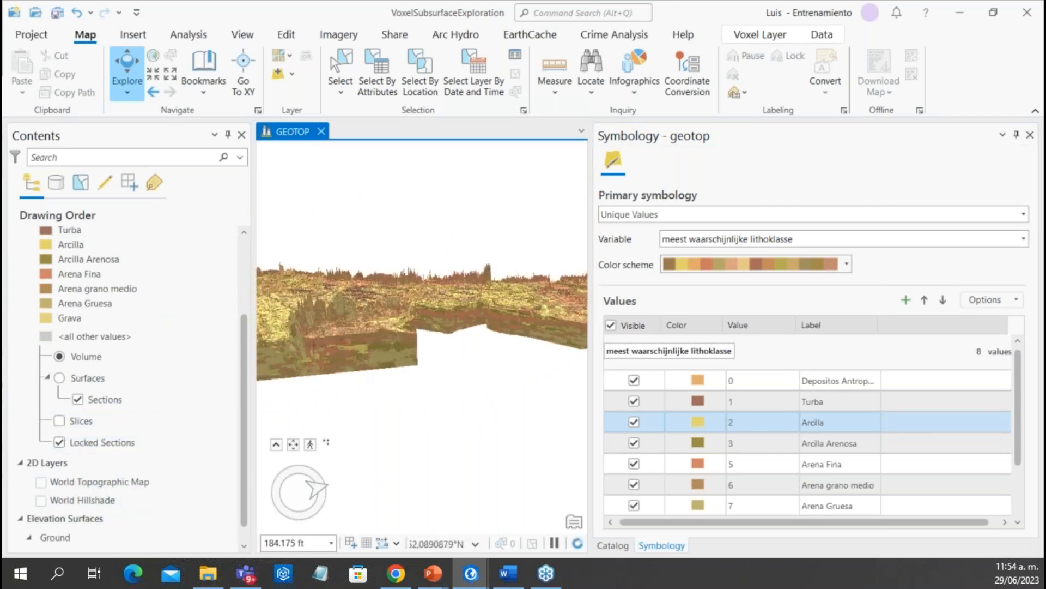
{"action": "middle_click_drag", "start_coordinate": [491, 369], "coordinate": [234, 361]}
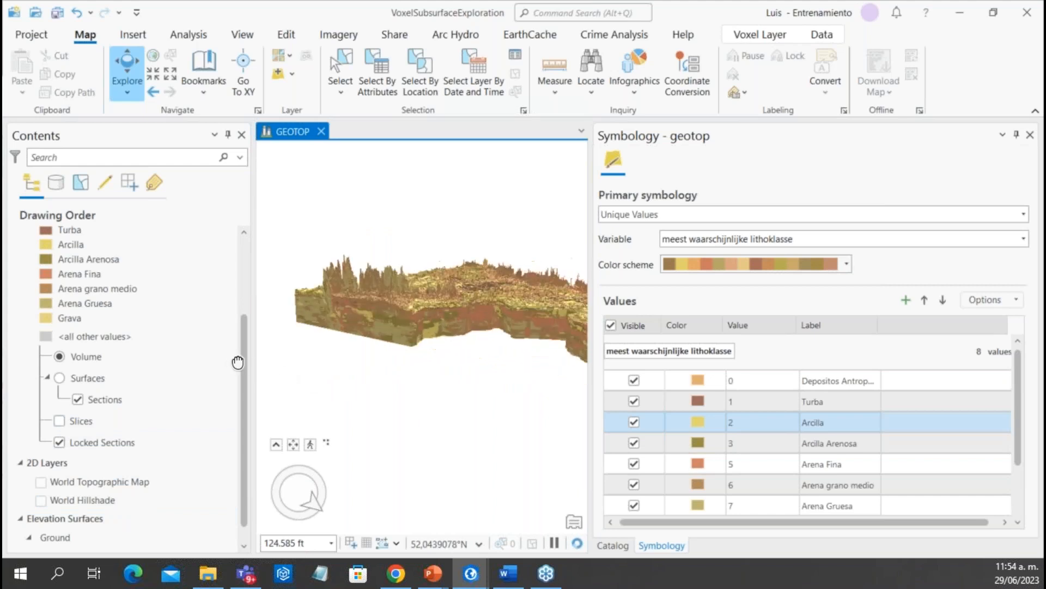
{"action": "middle_click_drag", "start_coordinate": [557, 378], "coordinate": [282, 282]}
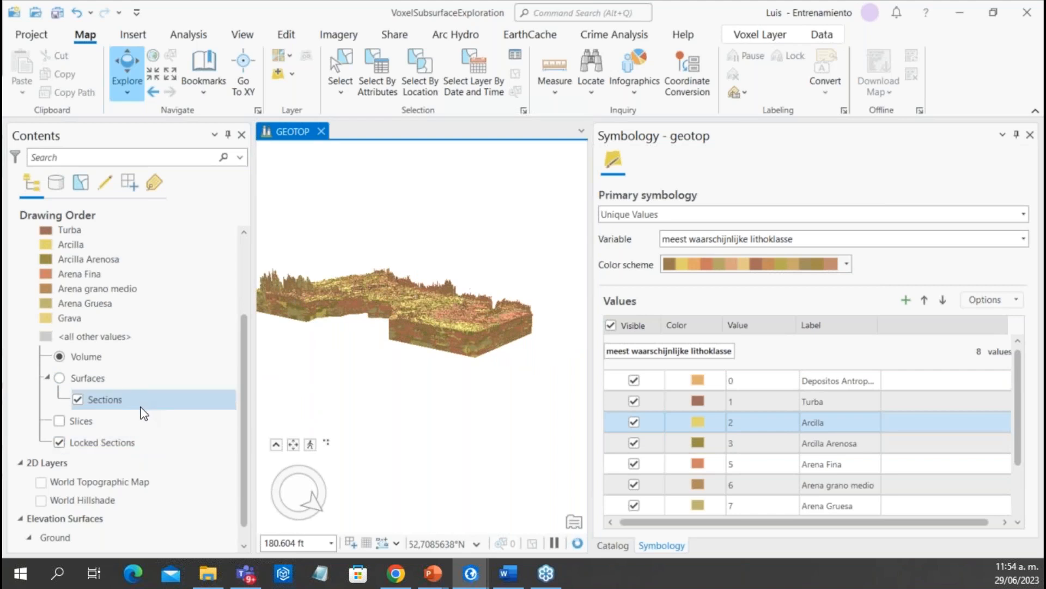
{"action": "scroll", "coordinate": [413, 345], "scroll_direction": "up", "scroll_amount": 3}
{"action": "middle_click_drag", "start_coordinate": [359, 339], "coordinate": [401, 344]}
{"action": "scroll", "coordinate": [400, 343], "scroll_direction": "down", "scroll_amount": 4}
{"action": "left_click_drag", "start_coordinate": [414, 400], "coordinate": [475, 418]}
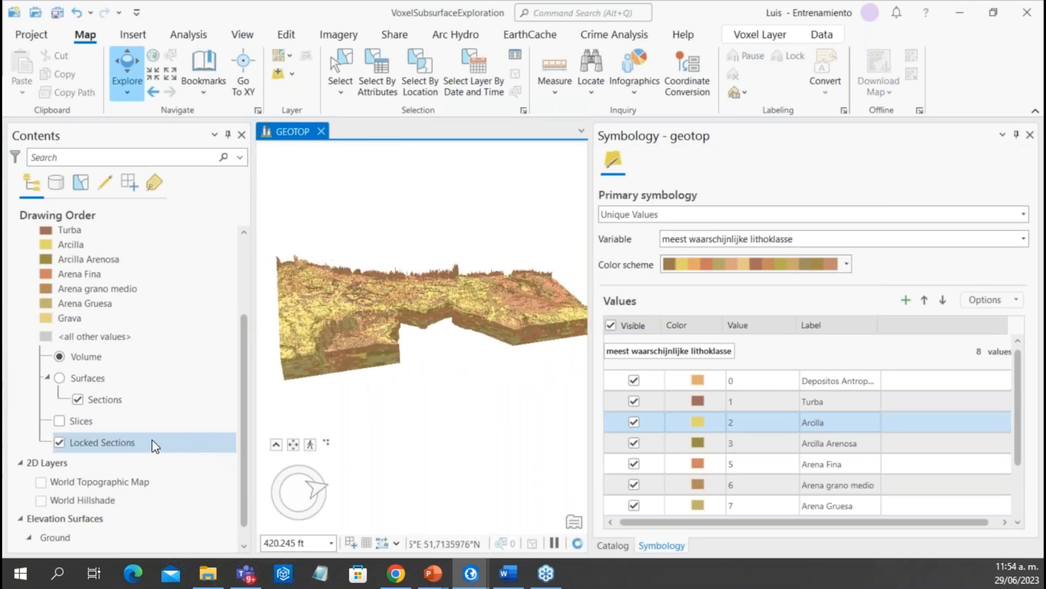
{"action": "right_click", "coordinate": [63, 419]}
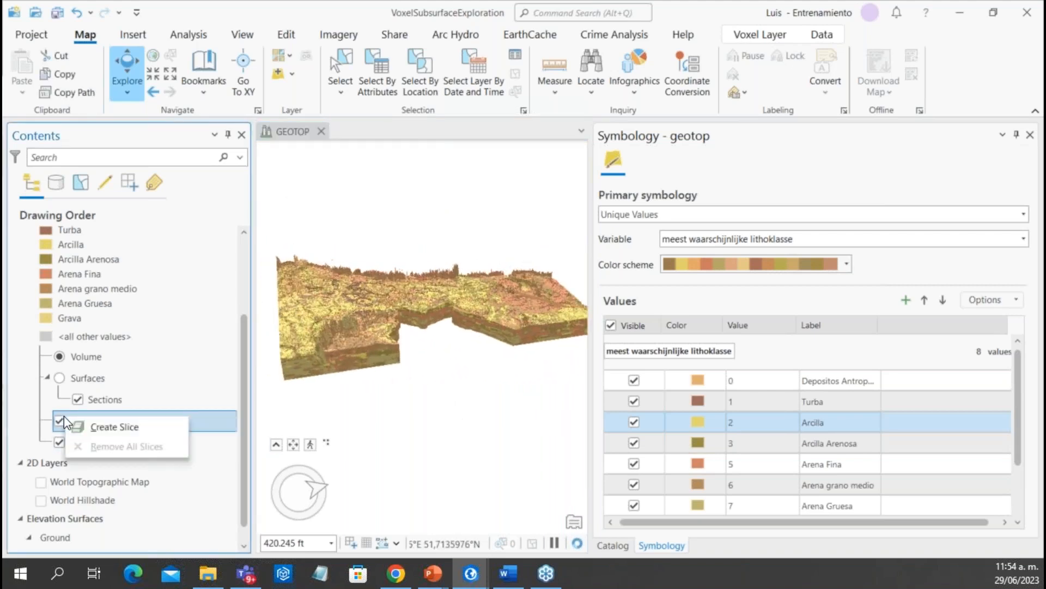
{"action": "left_click", "coordinate": [83, 423]}
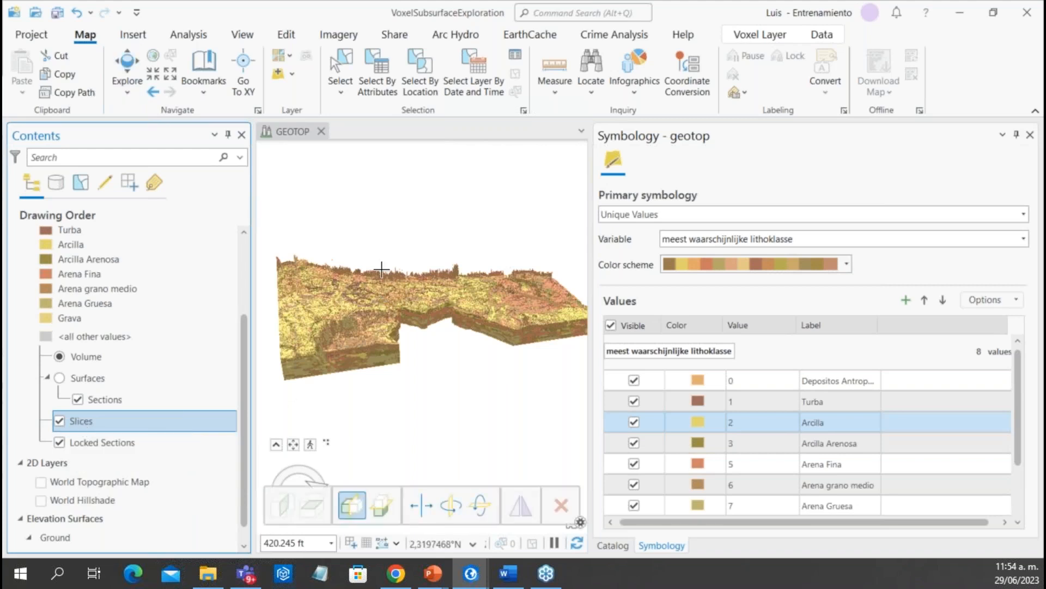
{"action": "scroll", "coordinate": [397, 285], "scroll_direction": "up", "scroll_amount": 3}
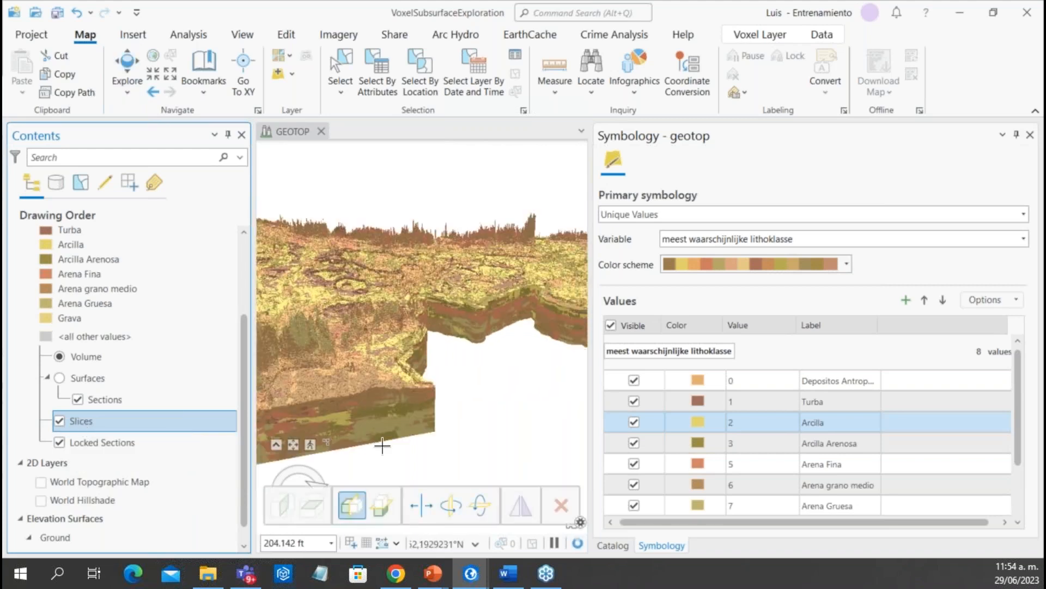
{"action": "left_click", "coordinate": [366, 265]}
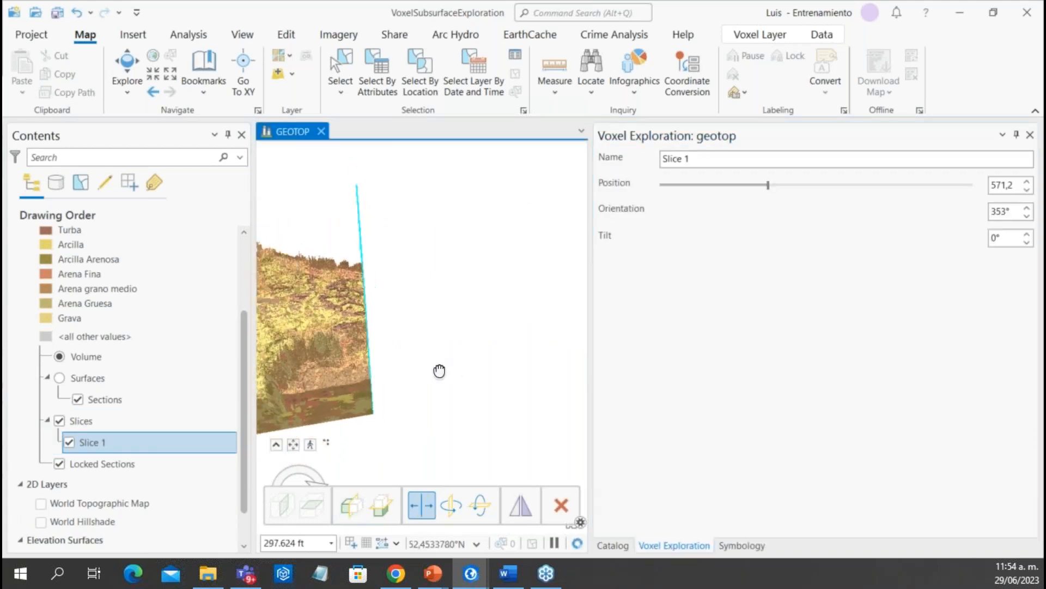
{"action": "left_click", "coordinate": [119, 63]}
{"action": "middle_click_drag", "start_coordinate": [338, 320], "coordinate": [163, 293]}
{"action": "middle_click_drag", "start_coordinate": [340, 342], "coordinate": [305, 336]}
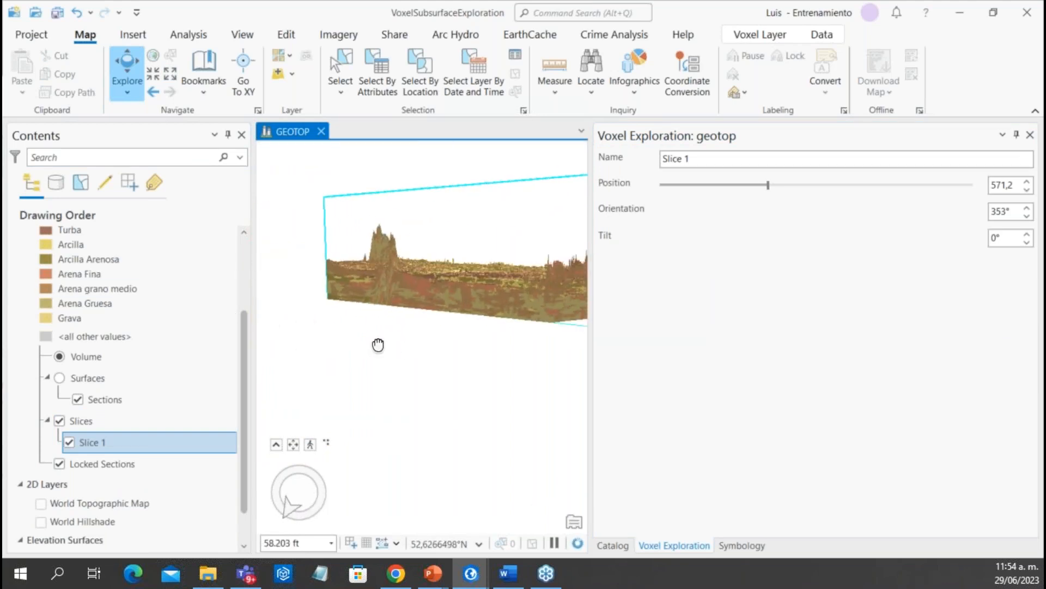
{"action": "left_click_drag", "start_coordinate": [381, 348], "coordinate": [412, 349]}
{"action": "middle_click_drag", "start_coordinate": [412, 349], "coordinate": [493, 364]}
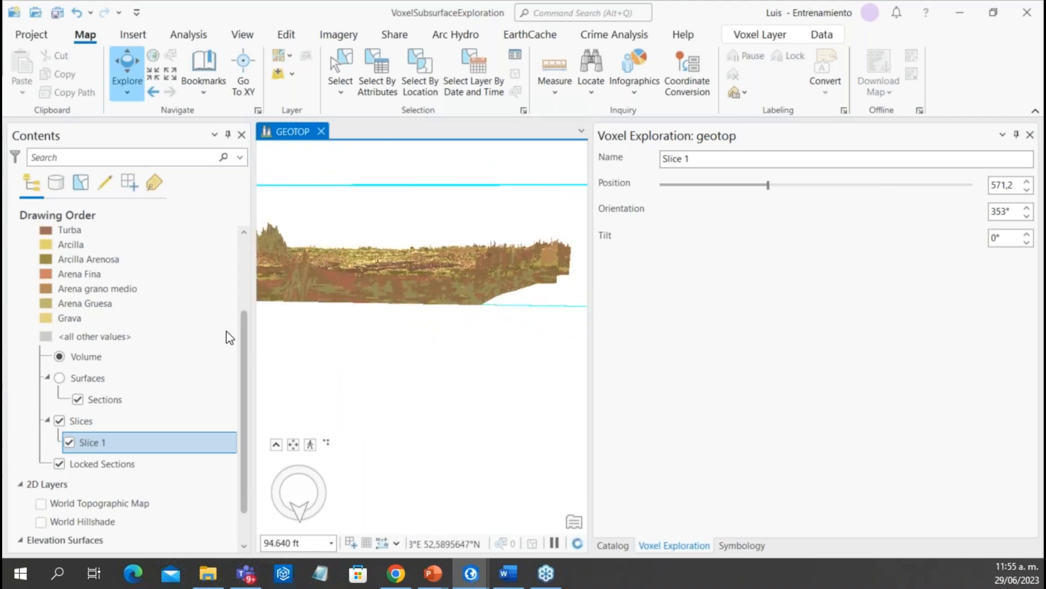
{"action": "scroll", "coordinate": [163, 260], "scroll_direction": "up", "scroll_amount": 2}
{"action": "scroll", "coordinate": [138, 311], "scroll_direction": "up", "scroll_amount": 3}
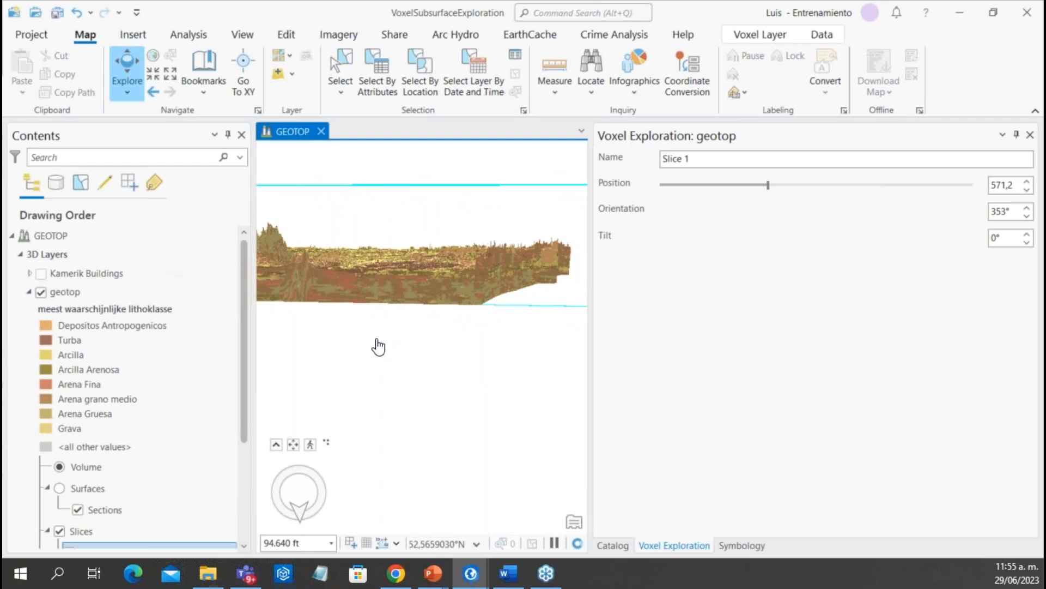
{"action": "middle_click_drag", "start_coordinate": [374, 348], "coordinate": [248, 339]}
{"action": "scroll", "coordinate": [368, 349], "scroll_direction": "down", "scroll_amount": 2}
{"action": "scroll", "coordinate": [374, 301], "scroll_direction": "up", "scroll_amount": 4}
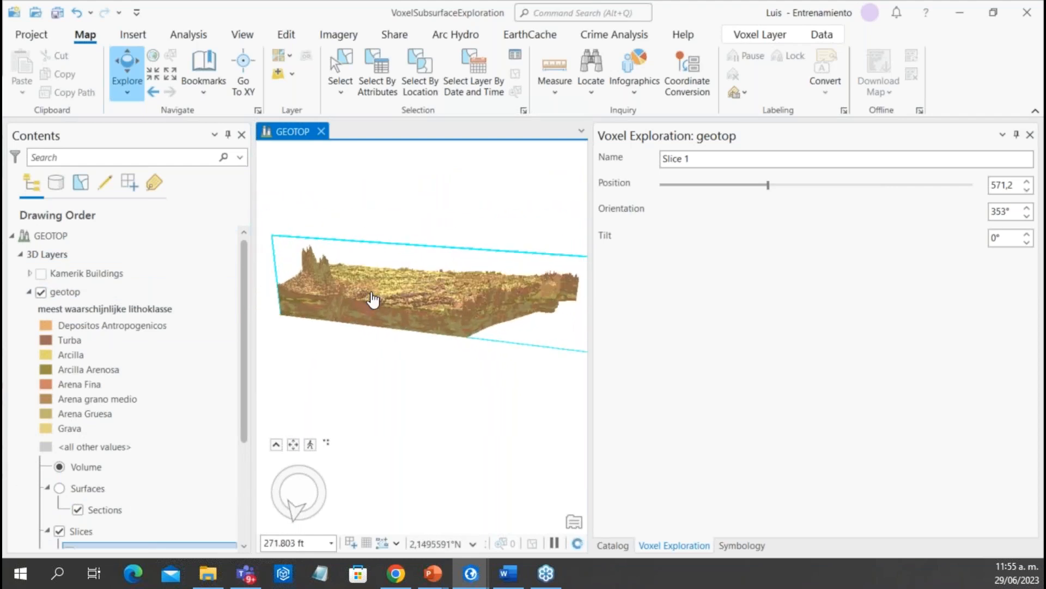
{"action": "scroll", "coordinate": [364, 363], "scroll_direction": "down", "scroll_amount": 1}
{"action": "scroll", "coordinate": [366, 364], "scroll_direction": "down", "scroll_amount": 2}
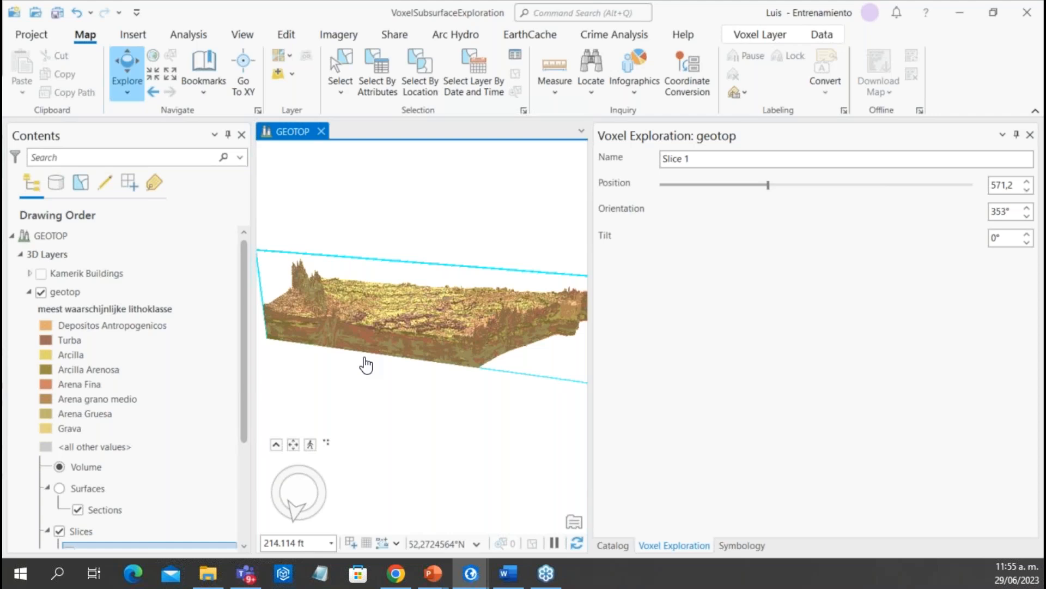
{"action": "scroll", "coordinate": [318, 369], "scroll_direction": "up", "scroll_amount": 2}
{"action": "scroll", "coordinate": [329, 392], "scroll_direction": "down", "scroll_amount": 4}
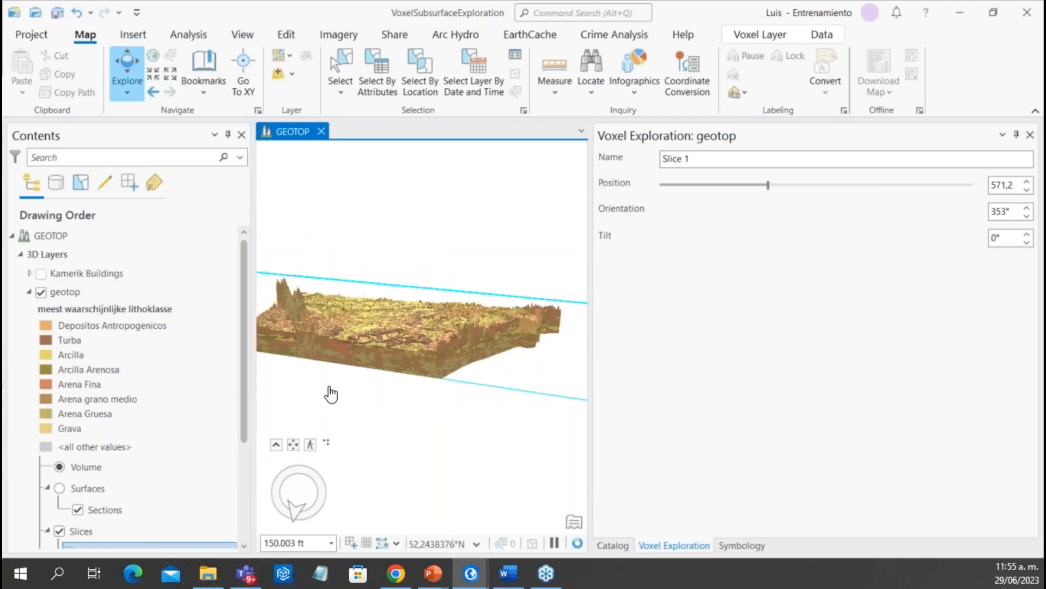
{"action": "scroll", "coordinate": [354, 386], "scroll_direction": "up", "scroll_amount": 5}
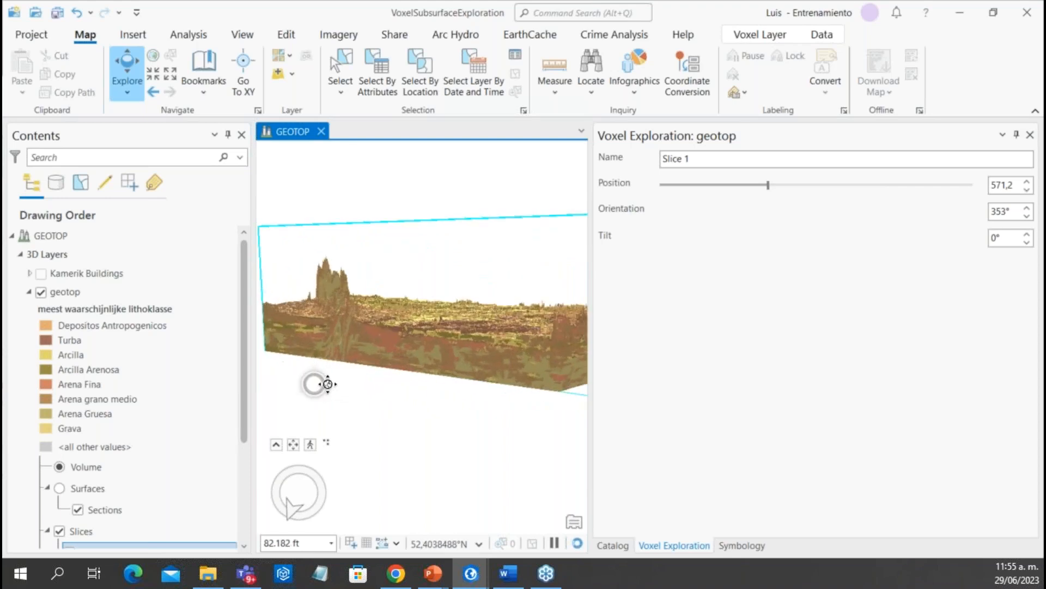
{"action": "middle_click_drag", "start_coordinate": [358, 383], "coordinate": [327, 357]}
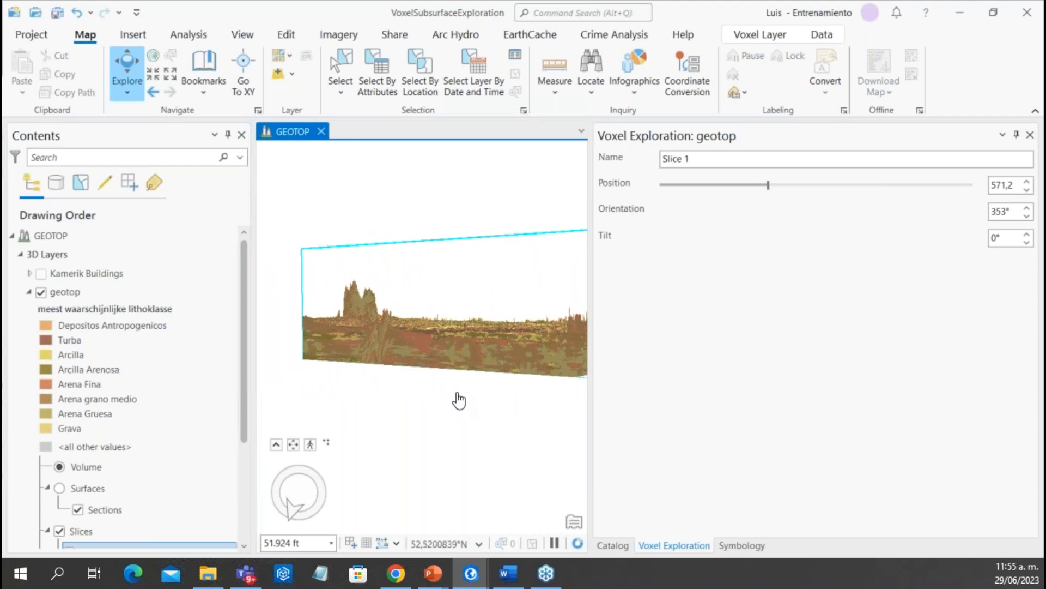
{"action": "scroll", "coordinate": [457, 393], "scroll_direction": "down", "scroll_amount": 3}
{"action": "middle_click_drag", "start_coordinate": [444, 343], "coordinate": [388, 474]}
Hide the voxel Sections surface and Slice 1 in the geotop layer
{"action": "left_click", "coordinate": [77, 504]}
{"action": "left_click", "coordinate": [79, 511]}
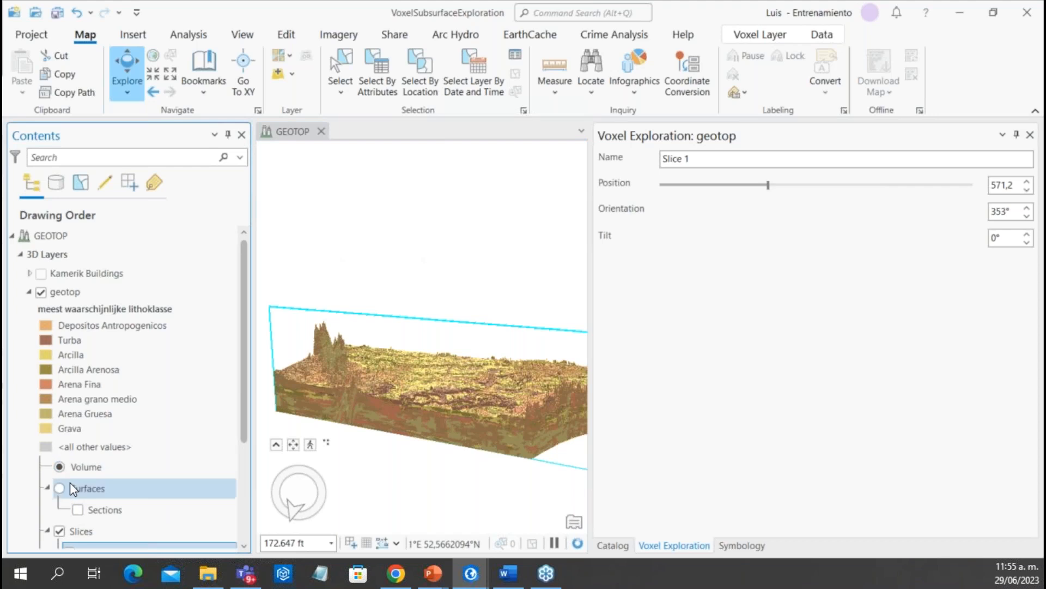
{"action": "scroll", "coordinate": [70, 482], "scroll_direction": "down", "scroll_amount": 1}
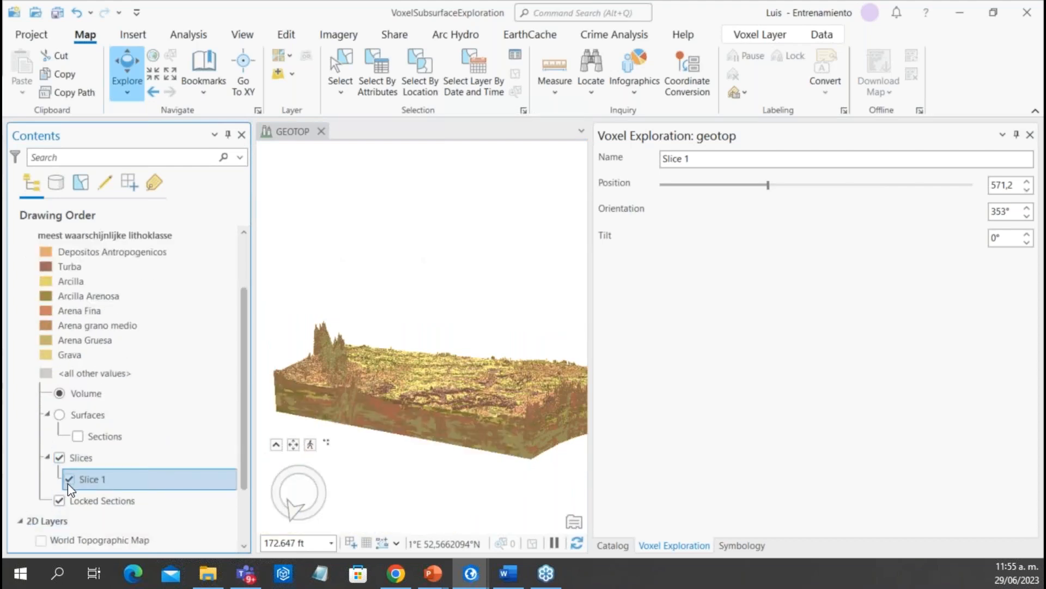
{"action": "left_click", "coordinate": [69, 480]}
Start a new slice from the Slices group, choosing Horizontal Slice, with the scene enlarged
{"action": "right_click", "coordinate": [82, 480]}
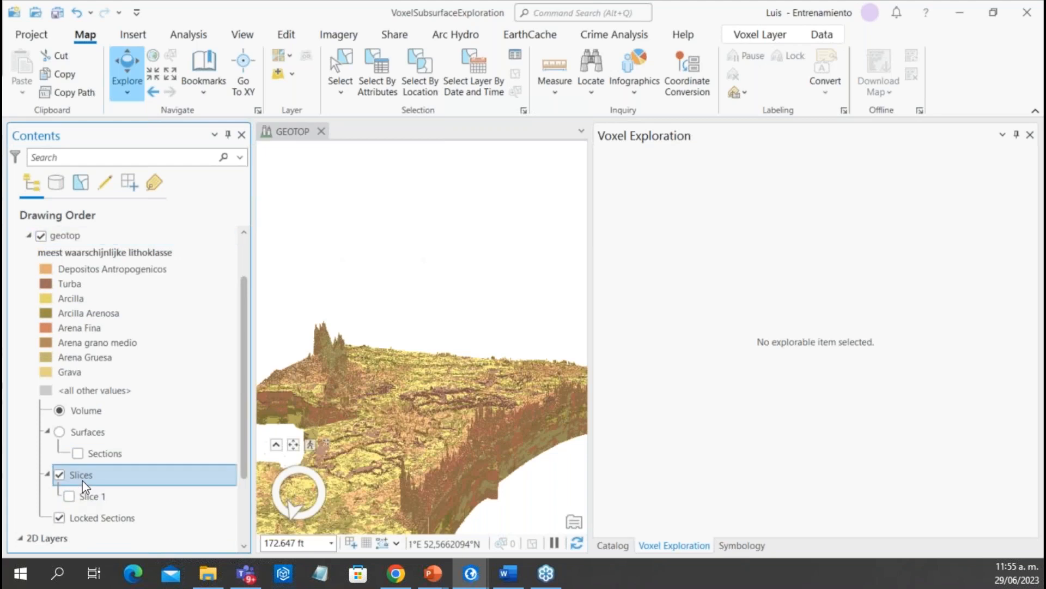
{"action": "left_click", "coordinate": [120, 492]}
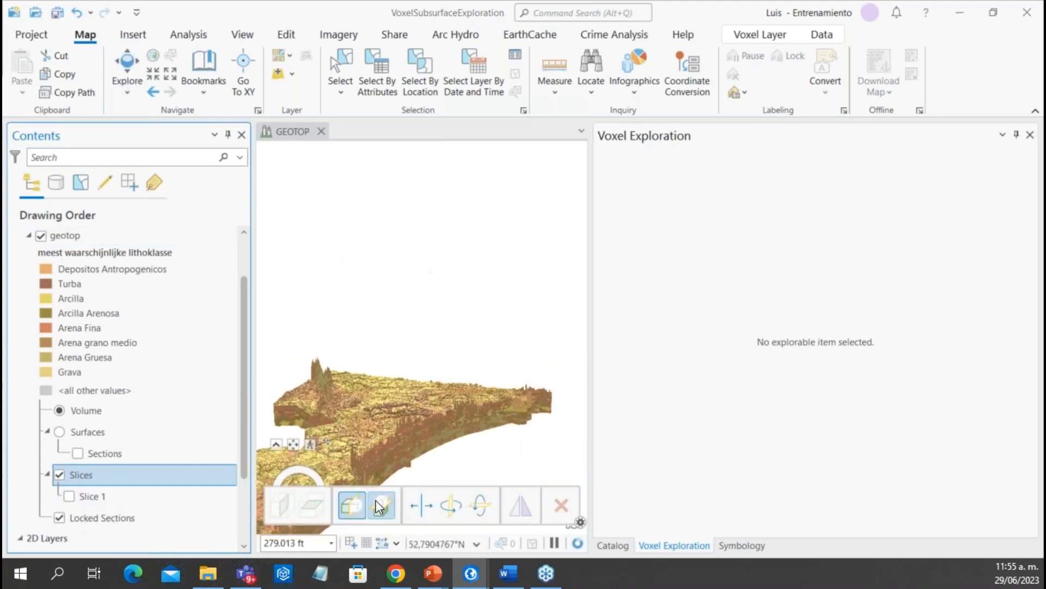
{"action": "left_click_drag", "start_coordinate": [590, 411], "coordinate": [836, 409]}
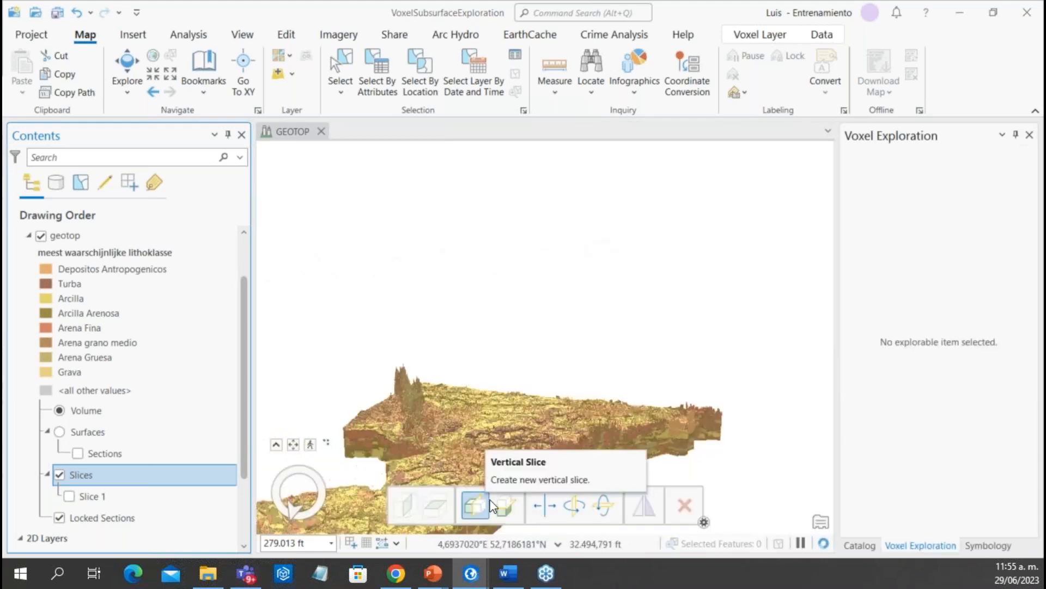
{"action": "left_click", "coordinate": [484, 505]}
{"action": "left_click", "coordinate": [502, 505]}
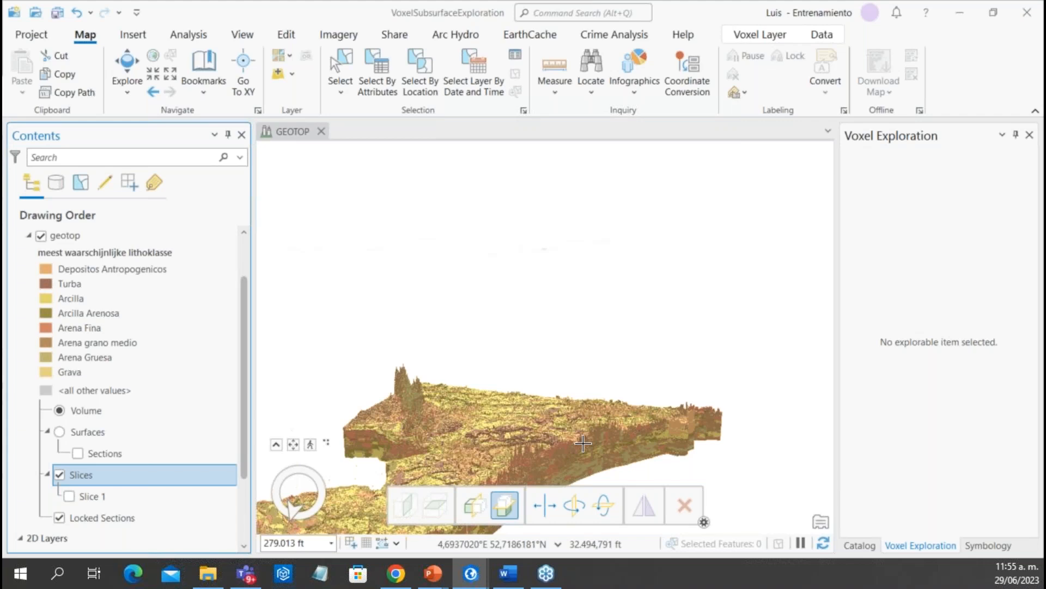
{"action": "scroll", "coordinate": [569, 460], "scroll_direction": "down", "scroll_amount": 3}
{"action": "scroll", "coordinate": [569, 459], "scroll_direction": "up", "scroll_amount": 3}
{"action": "left_click_drag", "start_coordinate": [569, 460], "coordinate": [572, 360]}
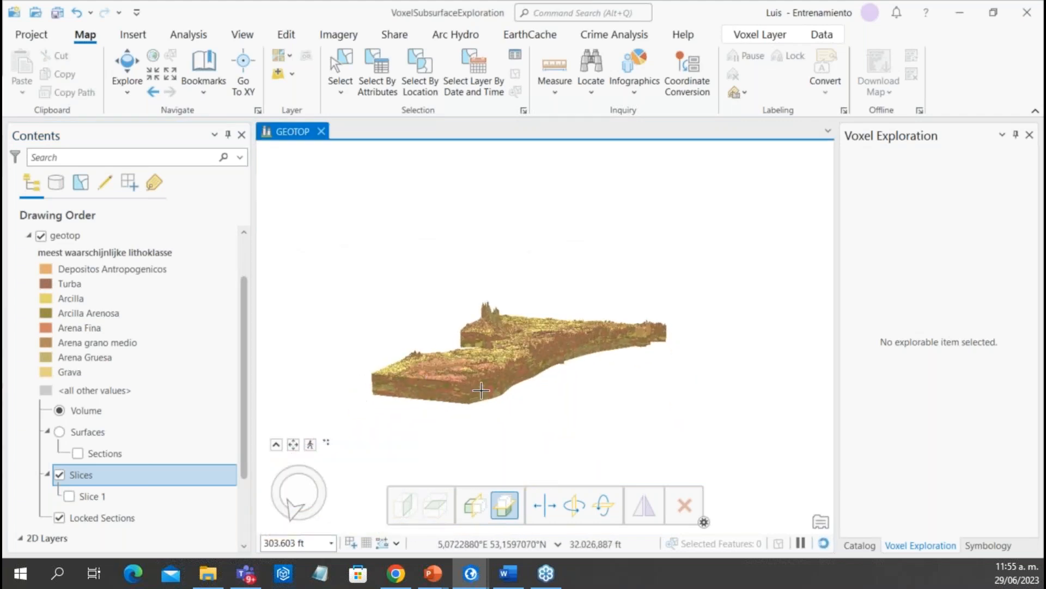
Place horizontal Slice 2 through the voxel model, then tilt and rotate its plane
{"action": "left_click", "coordinate": [490, 373]}
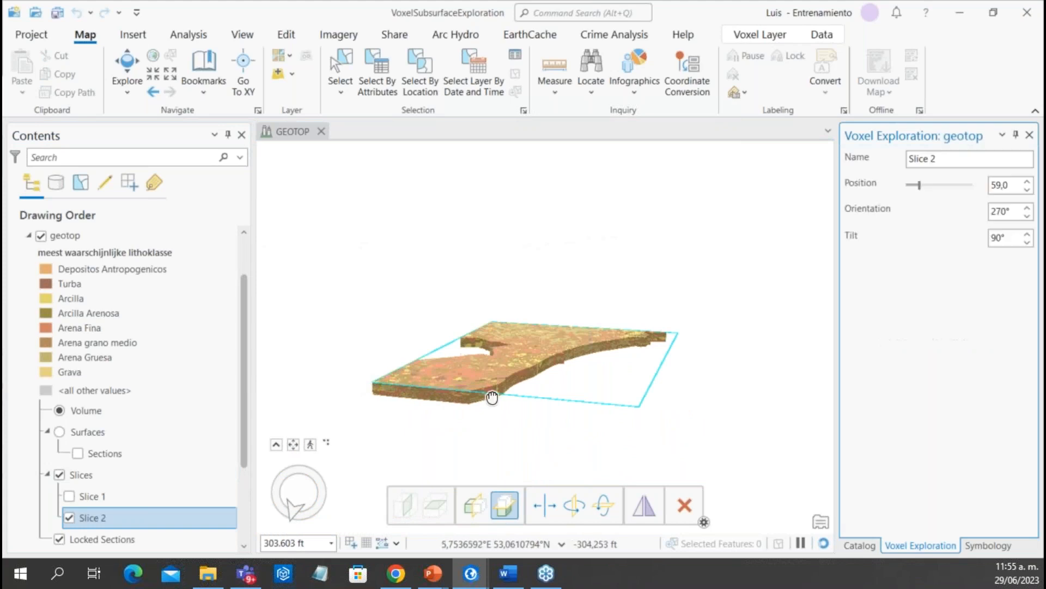
{"action": "left_click_drag", "start_coordinate": [492, 429], "coordinate": [486, 457]}
{"action": "scroll", "coordinate": [488, 418], "scroll_direction": "up", "scroll_amount": 2}
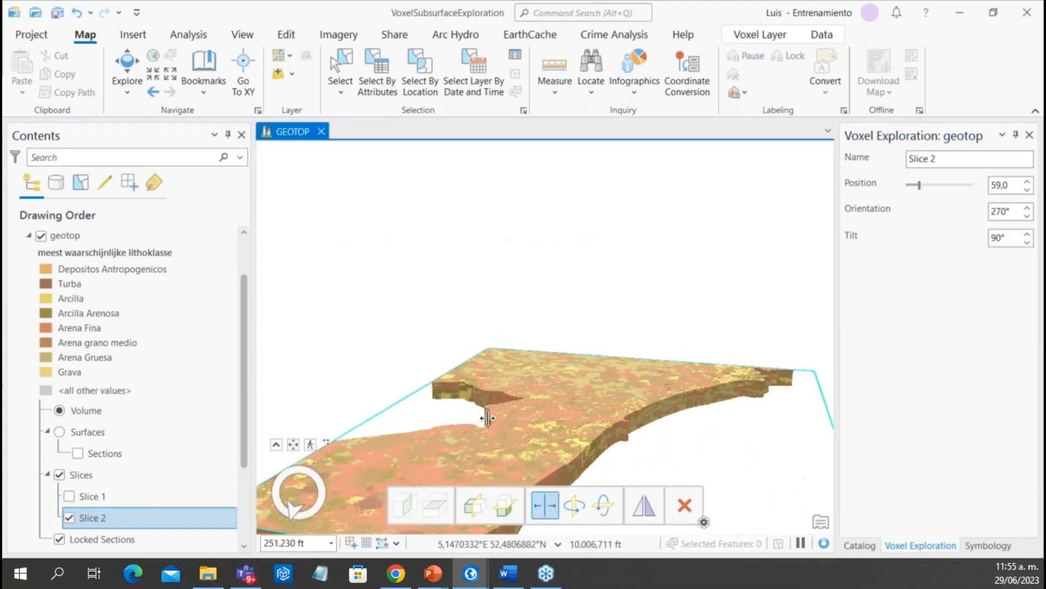
{"action": "scroll", "coordinate": [489, 418], "scroll_direction": "down", "scroll_amount": 3}
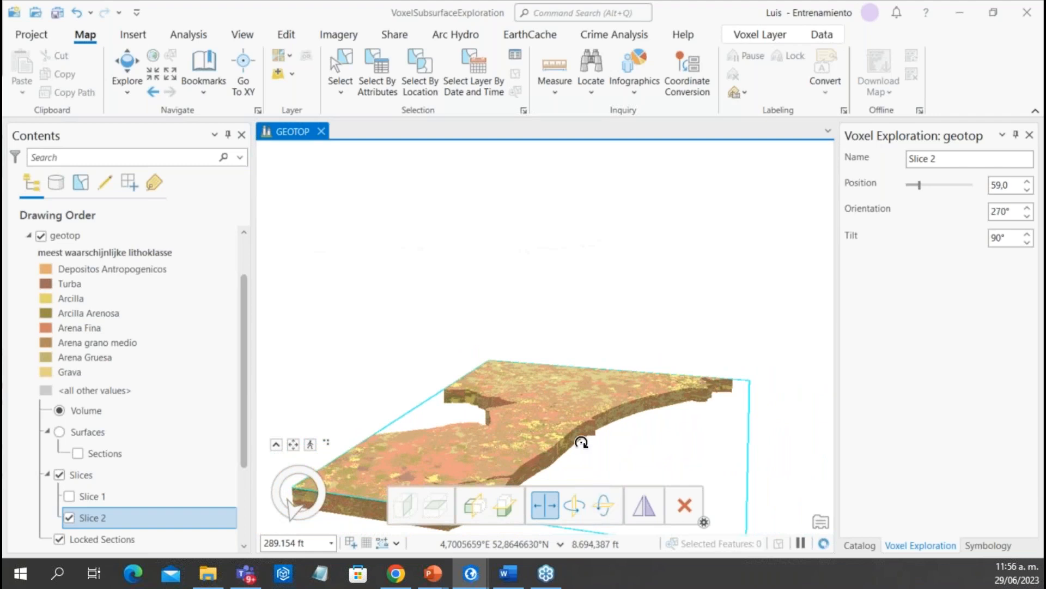
{"action": "scroll", "coordinate": [581, 442], "scroll_direction": "down", "scroll_amount": 1}
{"action": "left_click_drag", "start_coordinate": [582, 442], "coordinate": [125, 68]}
{"action": "key", "text": "r"}
{"action": "left_click", "coordinate": [131, 64]}
Orbit to view the slice from above, north-up, then minimize ArcGIS Pro
{"action": "middle_click_drag", "start_coordinate": [443, 290], "coordinate": [392, 397]}
{"action": "scroll", "coordinate": [414, 480], "scroll_direction": "up", "scroll_amount": 1}
{"action": "middle_click_drag", "start_coordinate": [539, 439], "coordinate": [469, 436]}
{"action": "scroll", "coordinate": [373, 368], "scroll_direction": "down", "scroll_amount": 2}
{"action": "scroll", "coordinate": [368, 375], "scroll_direction": "up", "scroll_amount": 3}
{"action": "middle_click_drag", "start_coordinate": [375, 342], "coordinate": [457, 427]}
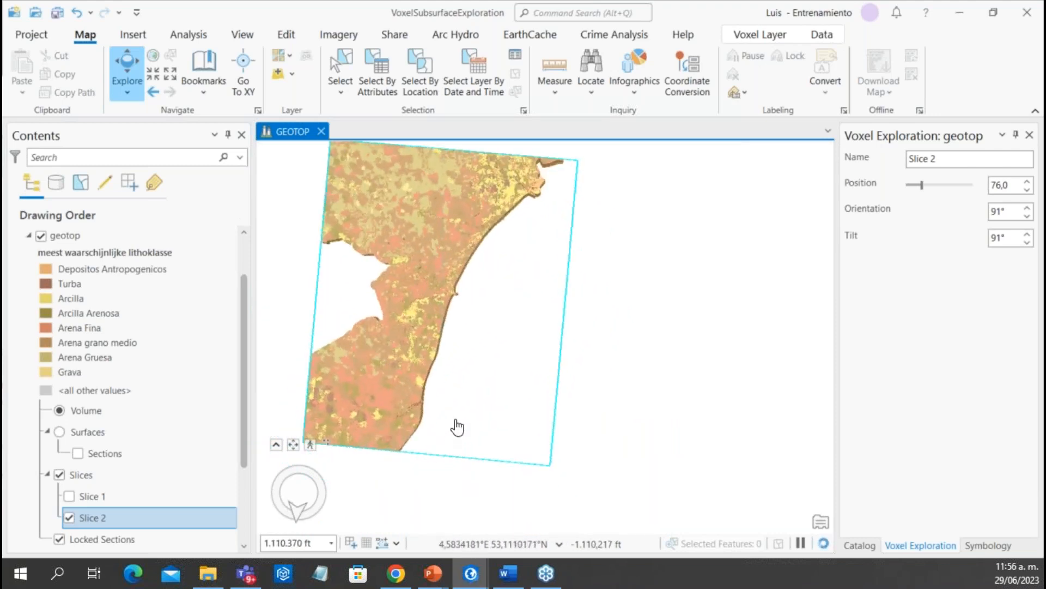
{"action": "middle_click_drag", "start_coordinate": [476, 381], "coordinate": [484, 402]}
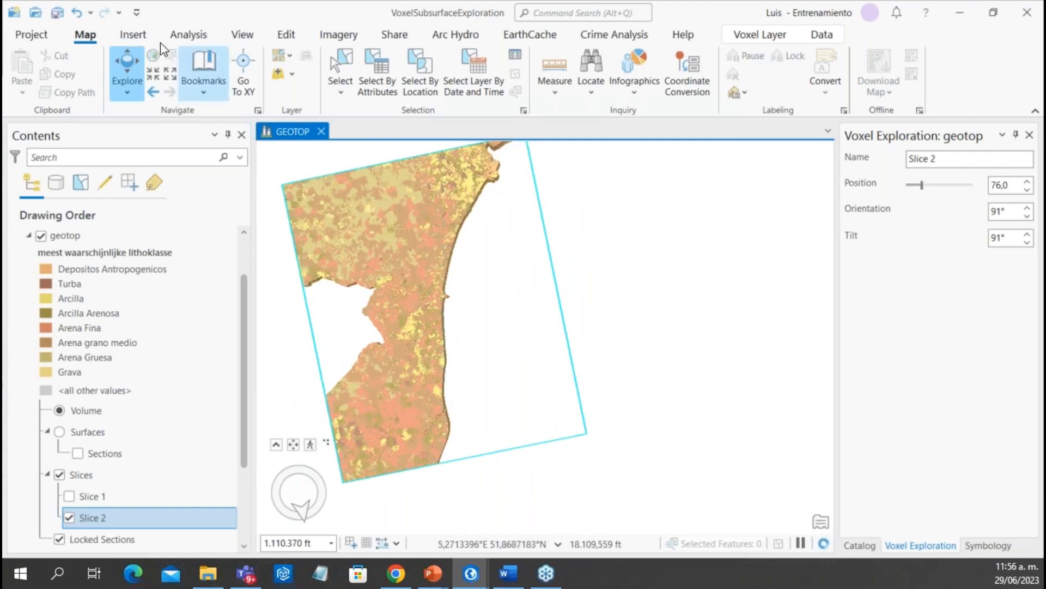
{"action": "left_click", "coordinate": [956, 8]}
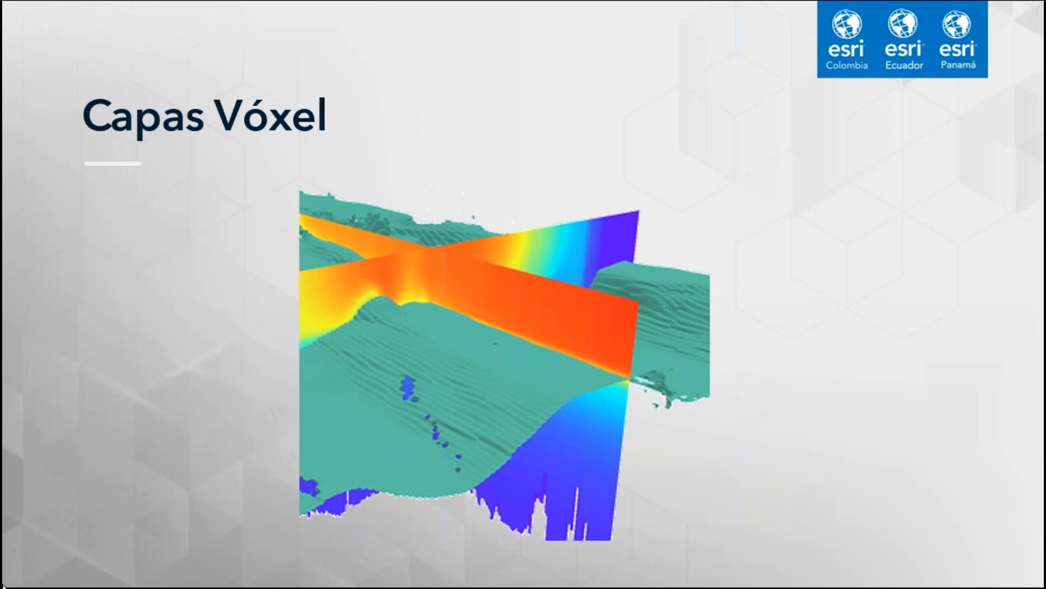
Leave the Capas Vóxel slideshow and bring the ArcGIS Pro Sketchup project back, maximized
{"action": "key", "text": "alt+Tab"}
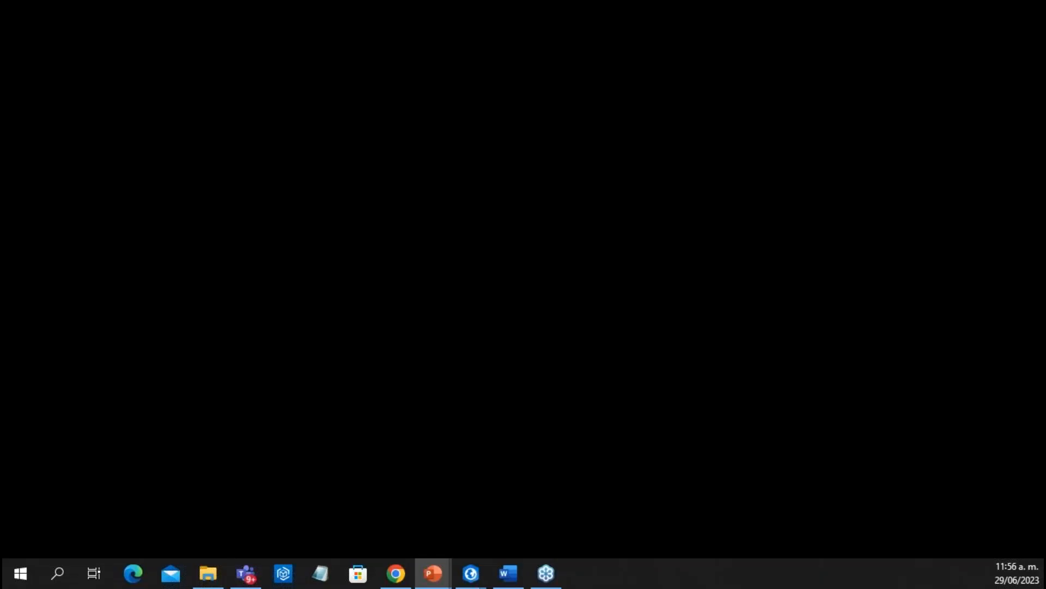
{"action": "key", "text": "alt+Tab"}
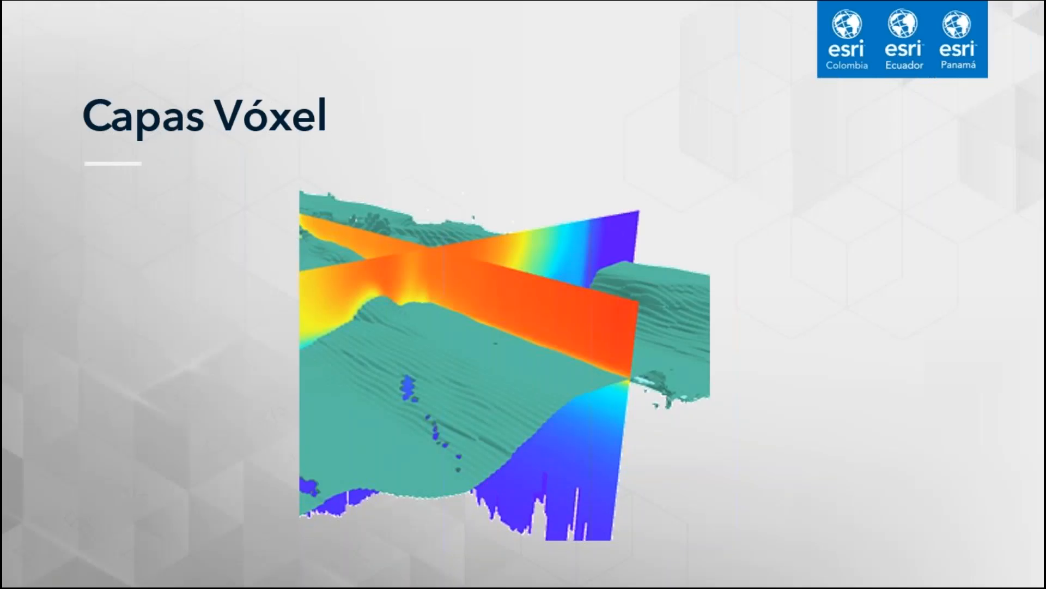
{"action": "left_click_drag", "start_coordinate": [2, 16], "coordinate": [861, 32]}
{"action": "left_click", "coordinate": [930, 80]}
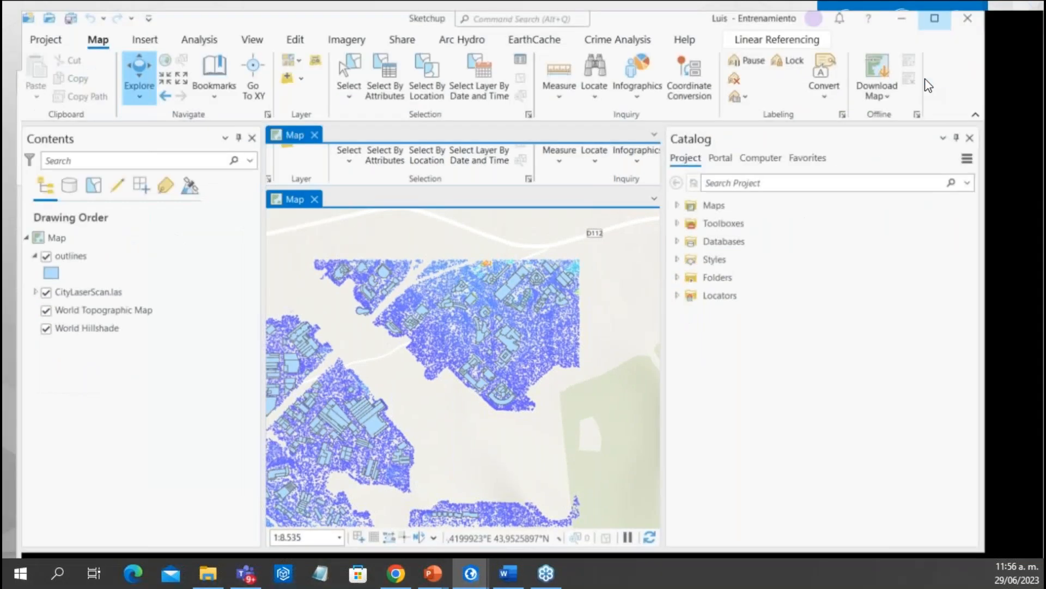
{"action": "scroll", "coordinate": [438, 370], "scroll_direction": "down", "scroll_amount": 3}
{"action": "scroll", "coordinate": [437, 369], "scroll_direction": "up", "scroll_amount": 3}
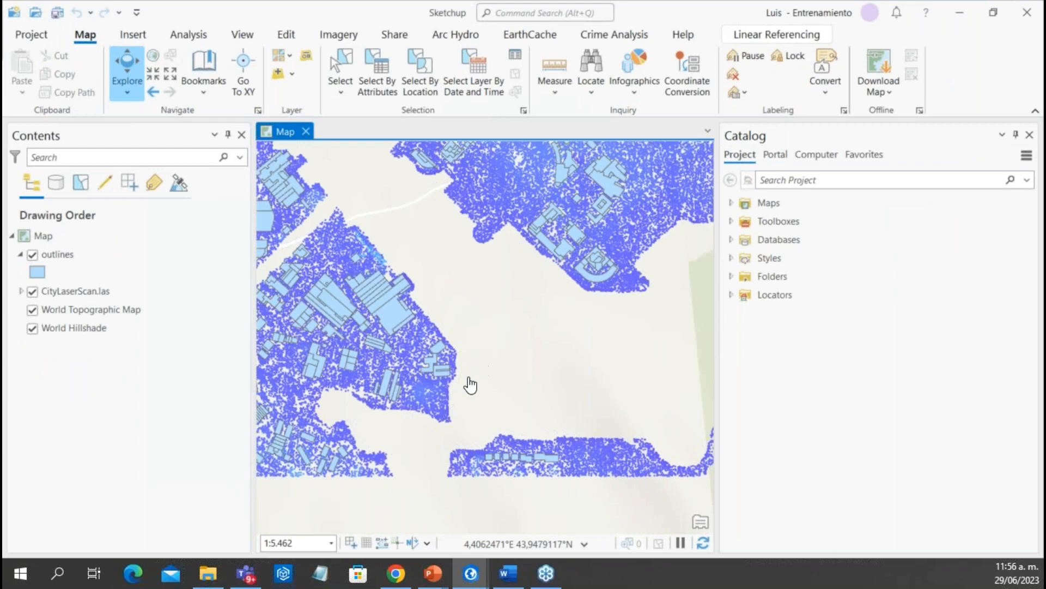
{"action": "scroll", "coordinate": [483, 398], "scroll_direction": "down", "scroll_amount": 3}
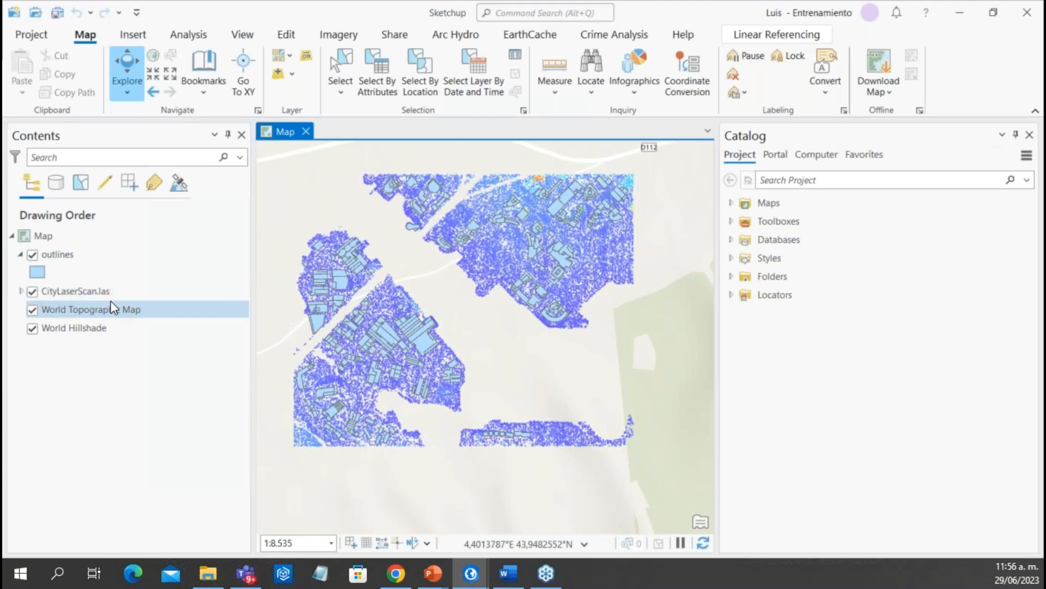
{"action": "scroll", "coordinate": [468, 321], "scroll_direction": "up", "scroll_amount": 1}
{"action": "scroll", "coordinate": [467, 321], "scroll_direction": "up", "scroll_amount": 2}
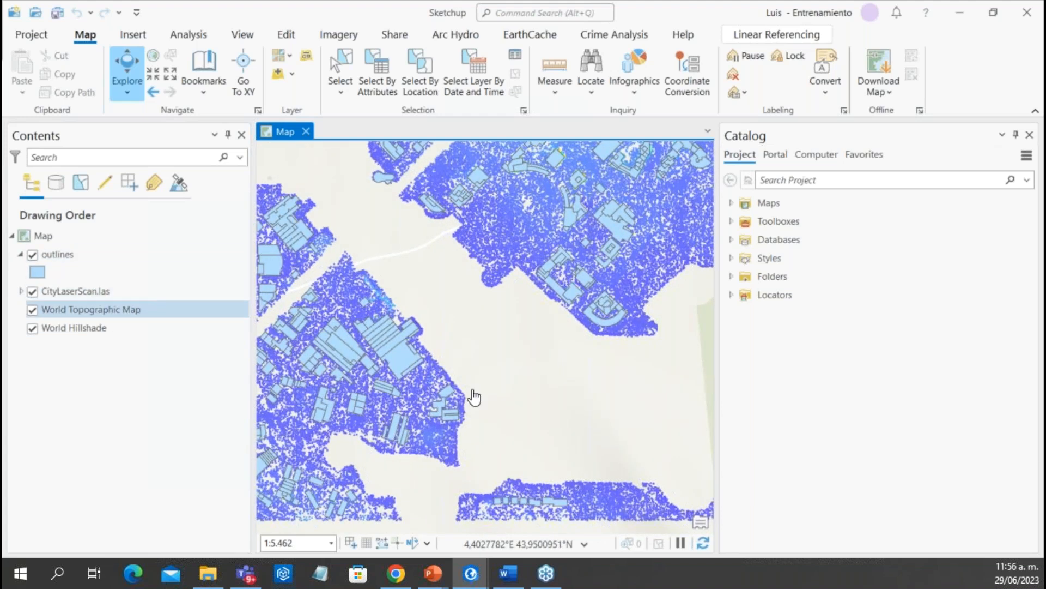
{"action": "left_click_drag", "start_coordinate": [499, 402], "coordinate": [570, 399]}
{"action": "scroll", "coordinate": [570, 399], "scroll_direction": "down", "scroll_amount": 2}
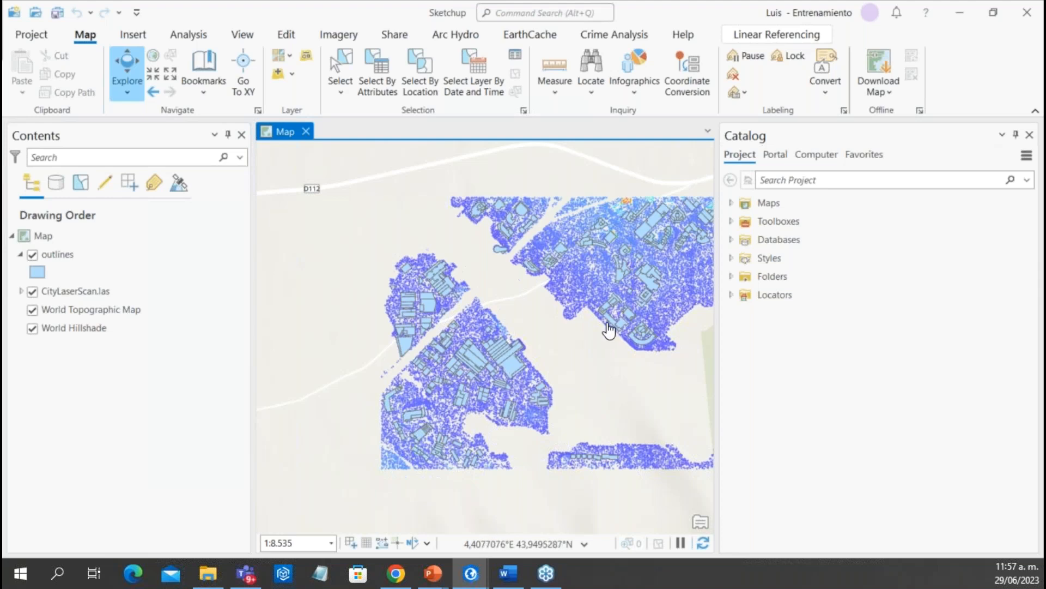
{"action": "scroll", "coordinate": [578, 378], "scroll_direction": "up", "scroll_amount": 2}
{"action": "scroll", "coordinate": [554, 372], "scroll_direction": "down", "scroll_amount": 2}
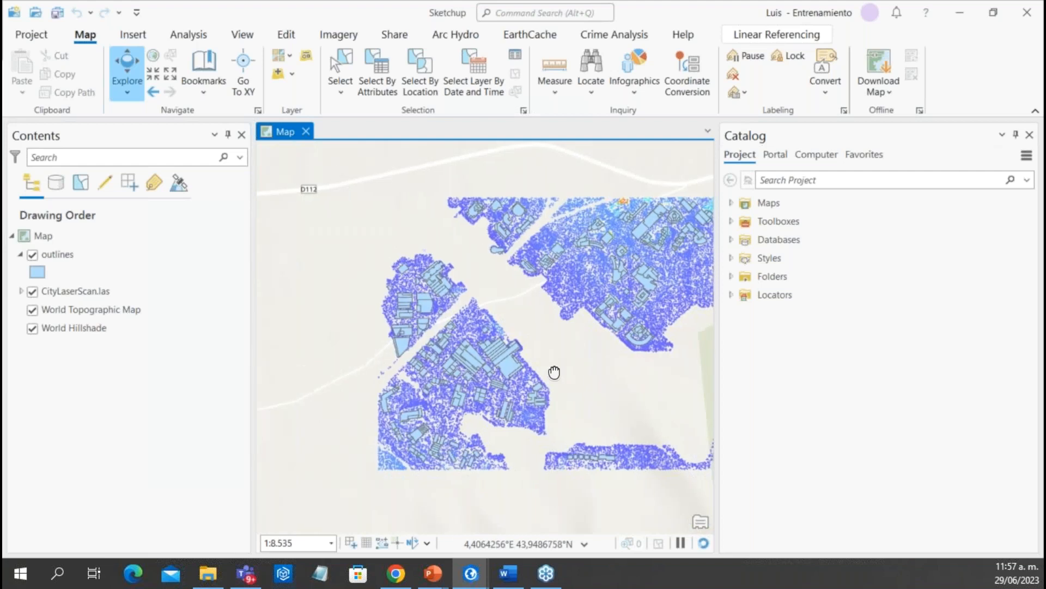
{"action": "left_click_drag", "start_coordinate": [554, 372], "coordinate": [381, 435]}
{"action": "left_click_drag", "start_coordinate": [496, 379], "coordinate": [546, 350]}
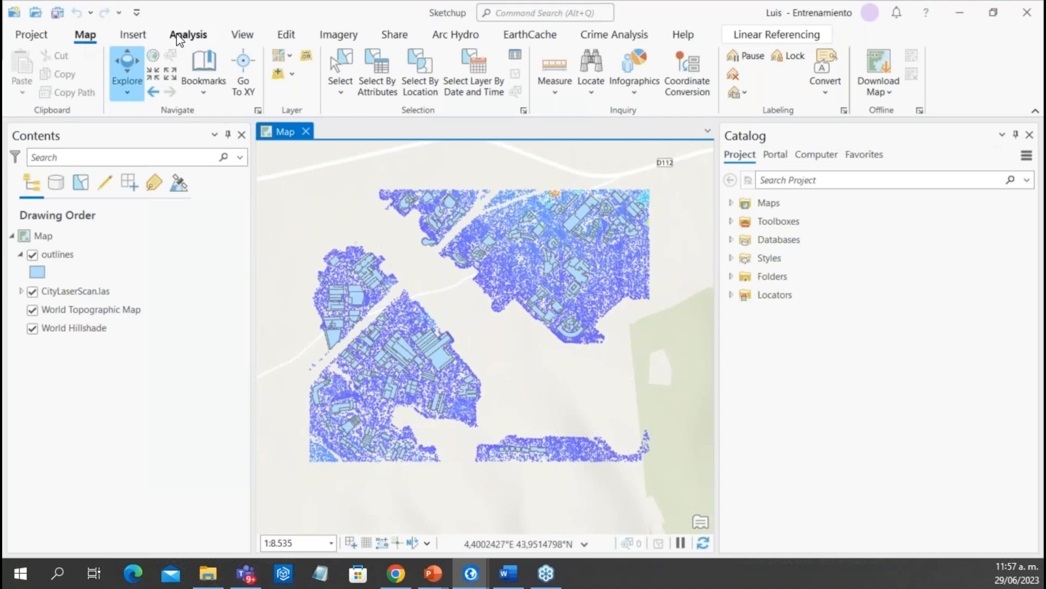
Convert the 2D map into a local 3D scene
{"action": "left_click", "coordinate": [243, 35]}
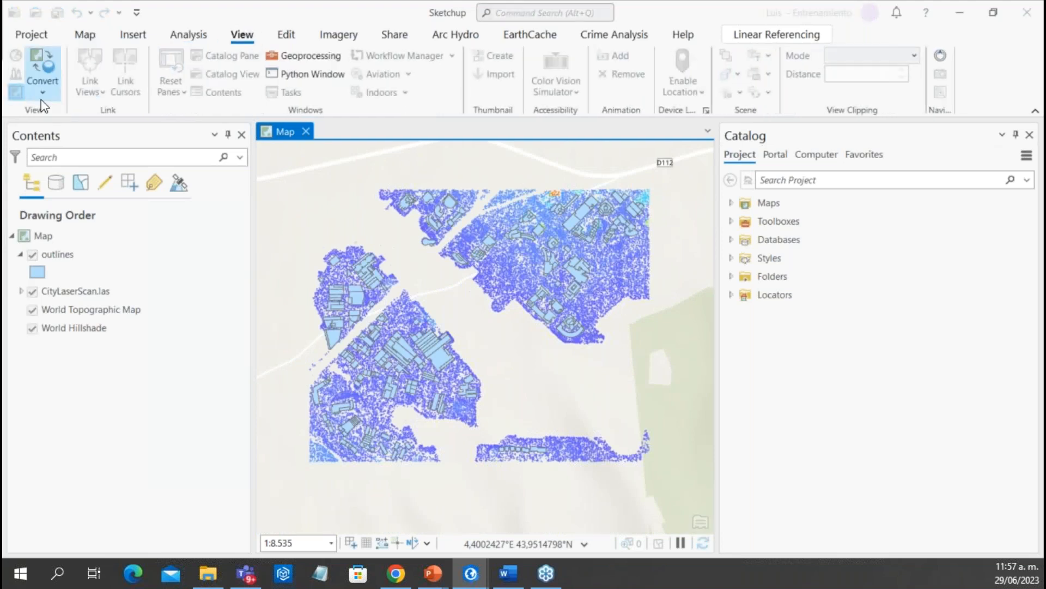
{"action": "left_click", "coordinate": [42, 82]}
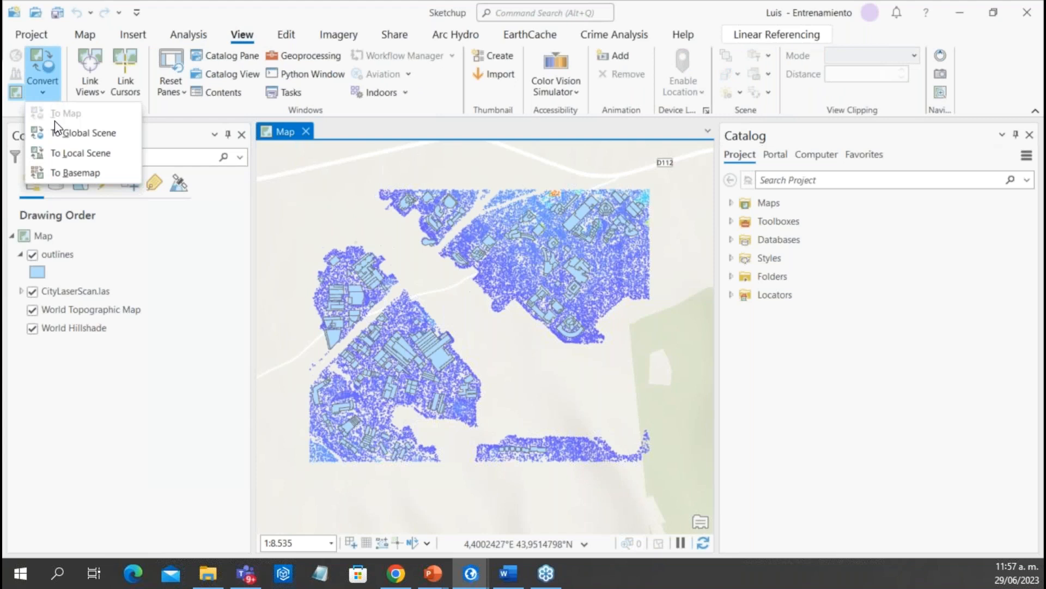
{"action": "left_click", "coordinate": [67, 153]}
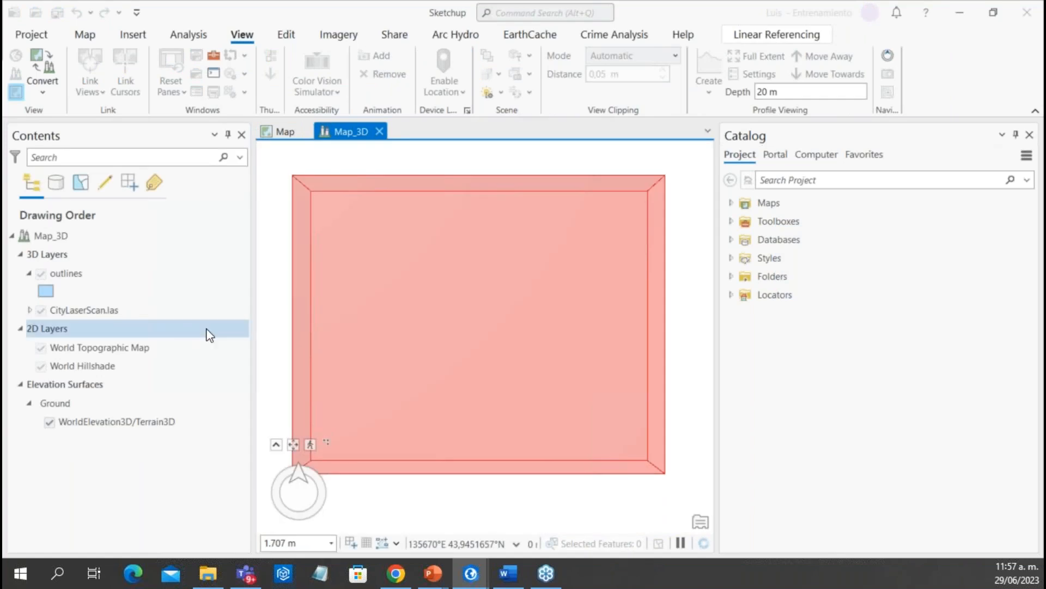
{"action": "scroll", "coordinate": [402, 338], "scroll_direction": "up", "scroll_amount": 2}
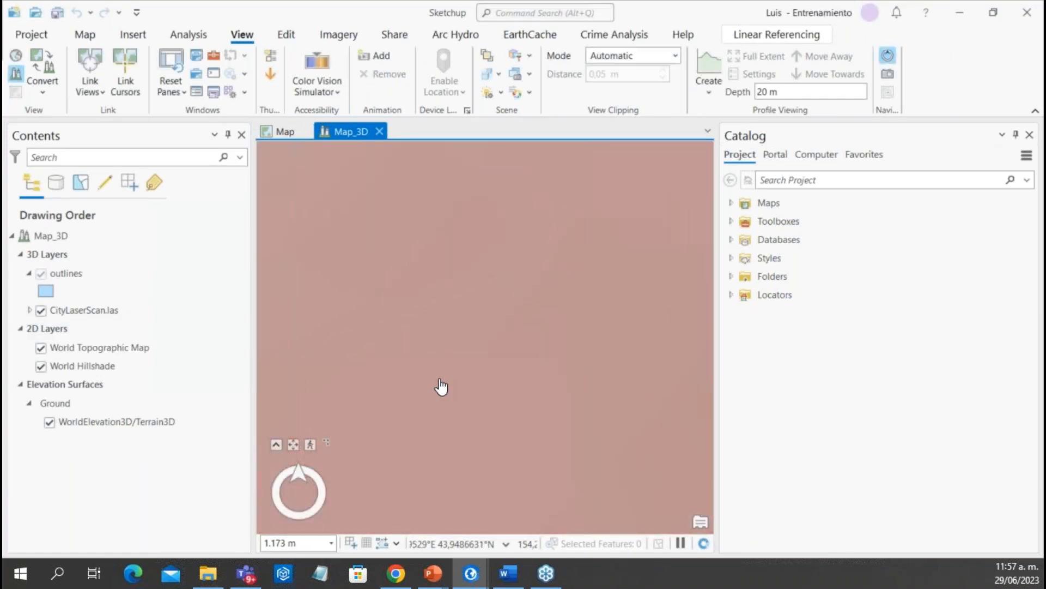
{"action": "scroll", "coordinate": [440, 386], "scroll_direction": "down", "scroll_amount": 2}
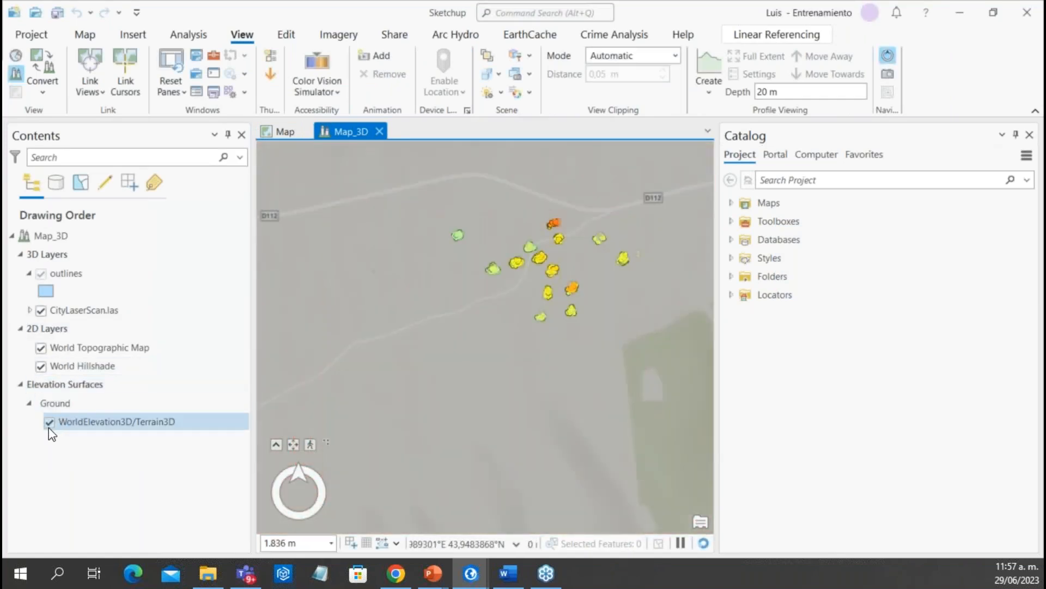
Turn off the World Hillshade and World Topographic Map basemaps and view the points from low
{"action": "left_click", "coordinate": [41, 366]}
{"action": "left_click", "coordinate": [41, 347]}
{"action": "scroll", "coordinate": [572, 234], "scroll_direction": "up", "scroll_amount": 2}
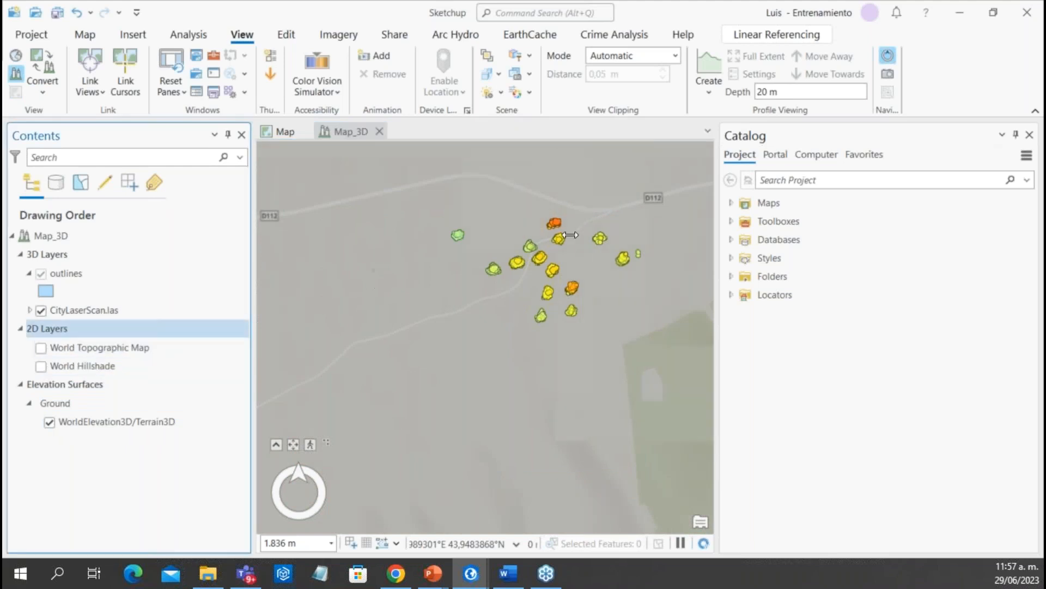
{"action": "scroll", "coordinate": [452, 361], "scroll_direction": "down", "scroll_amount": 2}
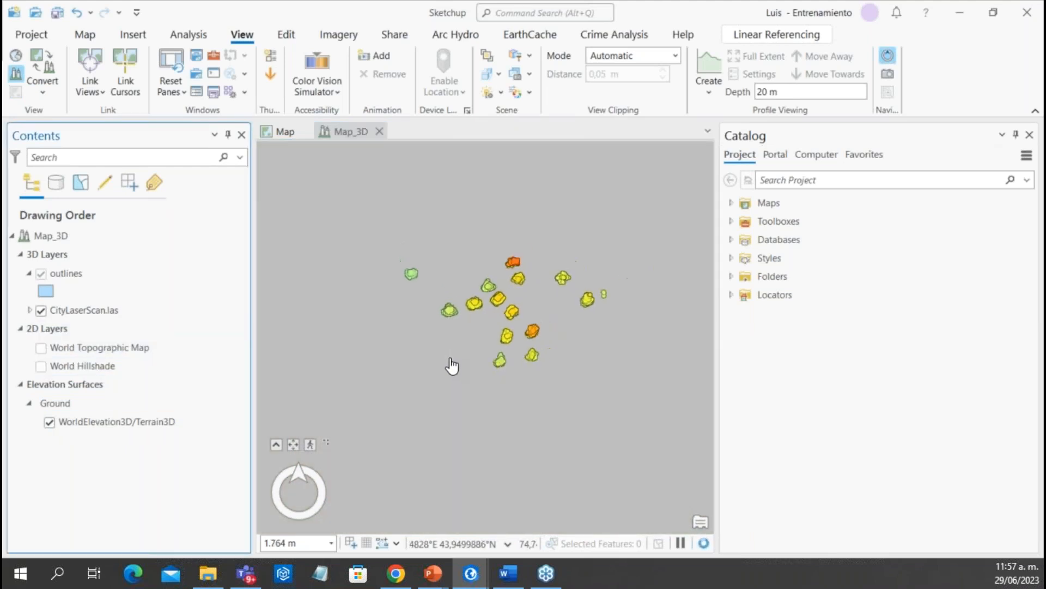
{"action": "scroll", "coordinate": [423, 399], "scroll_direction": "down", "scroll_amount": 2}
{"action": "middle_click_drag", "start_coordinate": [427, 398], "coordinate": [394, 319]}
{"action": "right_click", "coordinate": [113, 315]}
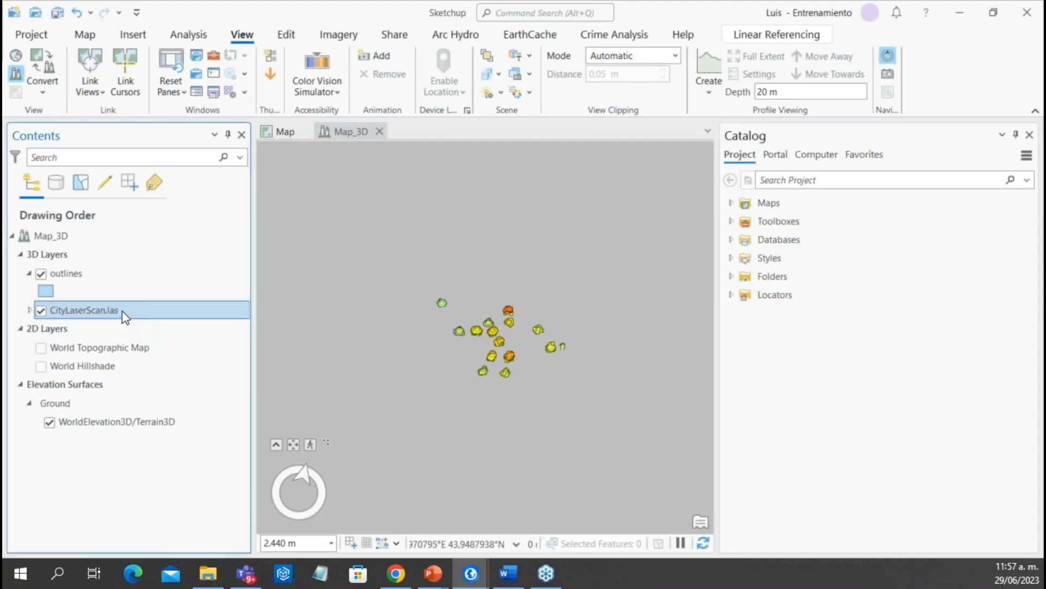
Zoom to the CityLaserScan.las layer and hide the WorldElevation3D/Terrain3D ground surface
{"action": "left_click", "coordinate": [196, 76]}
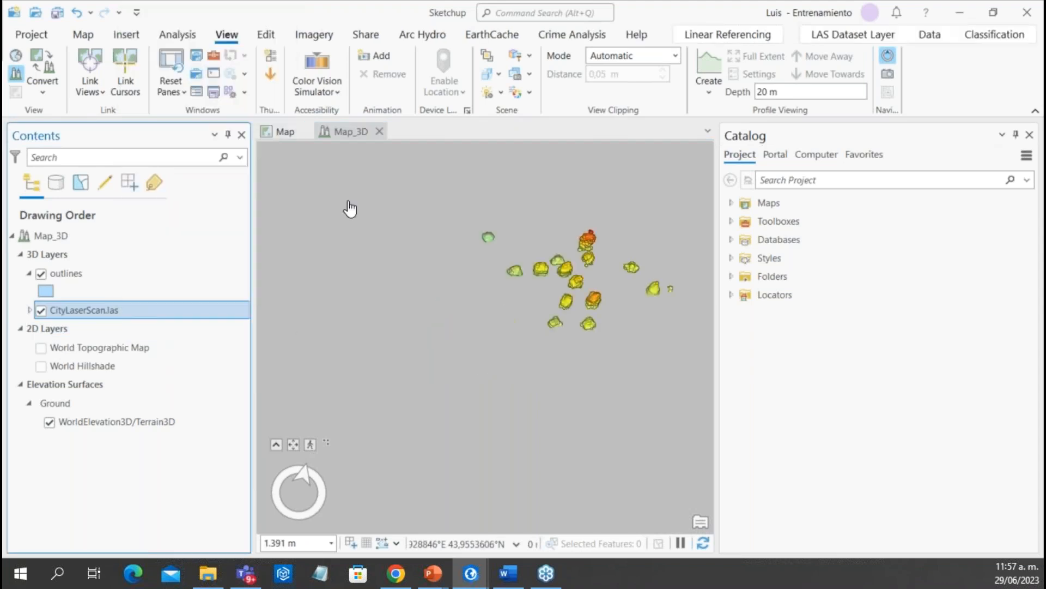
{"action": "left_click", "coordinate": [49, 422]}
{"action": "scroll", "coordinate": [512, 431], "scroll_direction": "up", "scroll_amount": 3}
{"action": "middle_click_drag", "start_coordinate": [454, 429], "coordinate": [400, 368]}
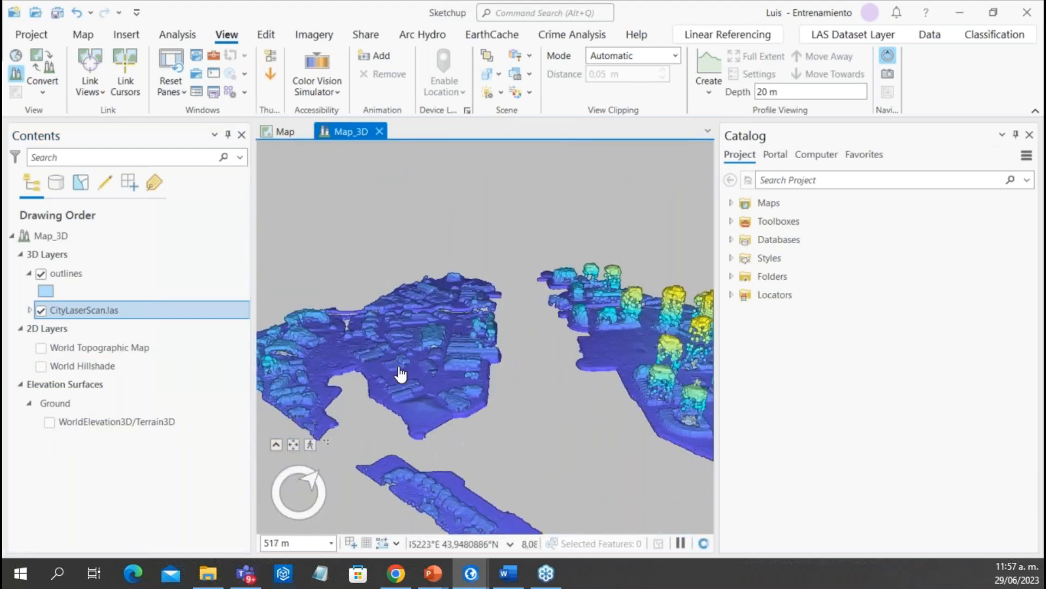
{"action": "scroll", "coordinate": [400, 374], "scroll_direction": "up", "scroll_amount": 6}
{"action": "middle_click_drag", "start_coordinate": [450, 356], "coordinate": [505, 423]}
{"action": "scroll", "coordinate": [572, 368], "scroll_direction": "down", "scroll_amount": 3}
Rotate and pan around the city point cloud, then expand the project's Toolboxes in Catalog
{"action": "middle_click_drag", "start_coordinate": [620, 341], "coordinate": [636, 394]}
{"action": "scroll", "coordinate": [510, 371], "scroll_direction": "down", "scroll_amount": 1}
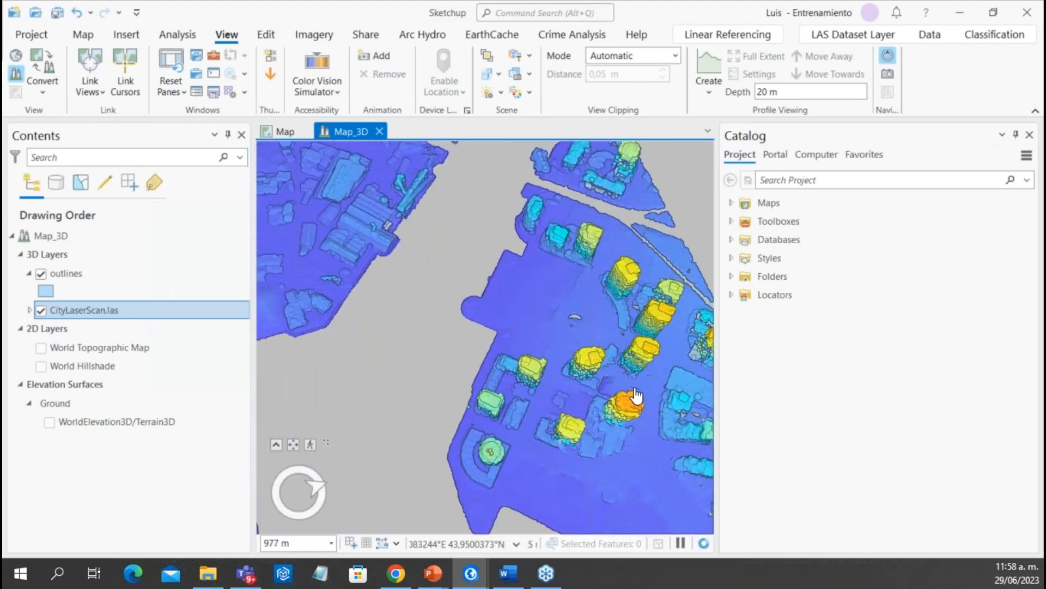
{"action": "scroll", "coordinate": [446, 436], "scroll_direction": "up", "scroll_amount": 5}
{"action": "middle_click_drag", "start_coordinate": [491, 411], "coordinate": [584, 358]}
{"action": "scroll", "coordinate": [584, 357], "scroll_direction": "down", "scroll_amount": 4}
{"action": "left_click_drag", "start_coordinate": [512, 315], "coordinate": [627, 287]}
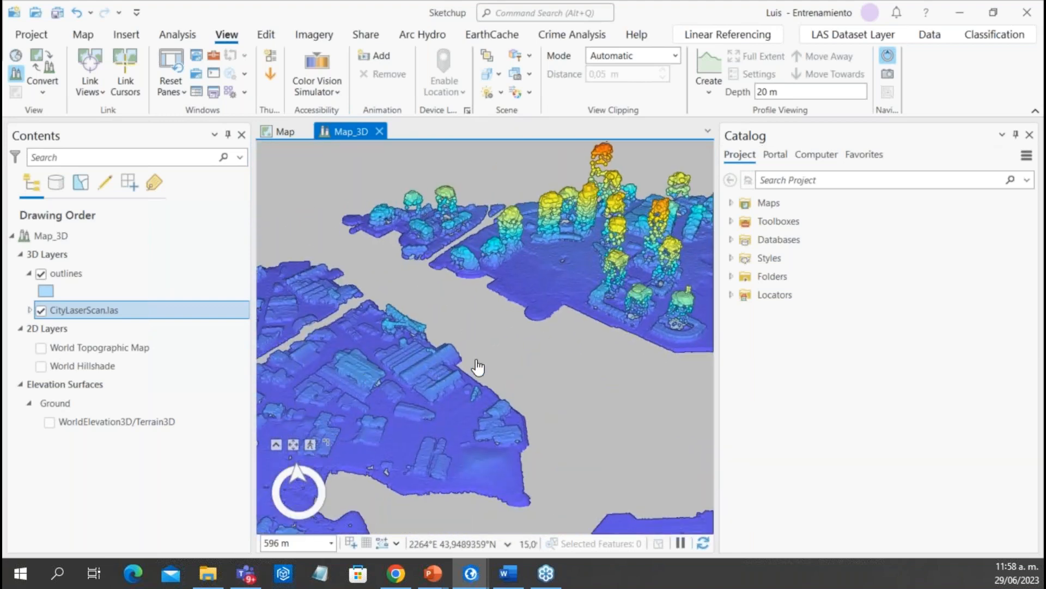
{"action": "middle_click_drag", "start_coordinate": [548, 380], "coordinate": [480, 376]}
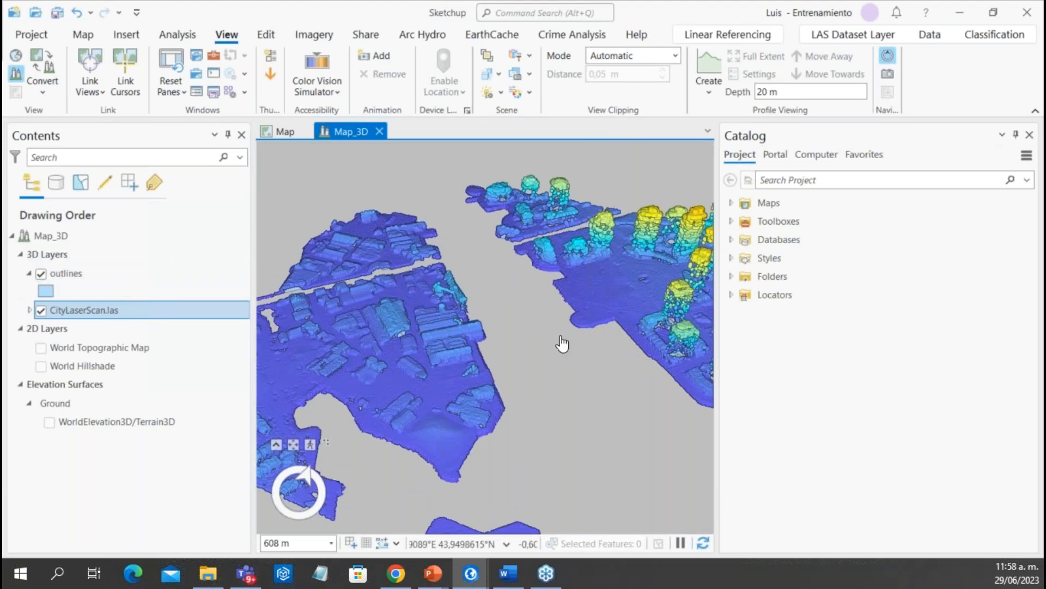
{"action": "middle_click_drag", "start_coordinate": [577, 385], "coordinate": [491, 378]}
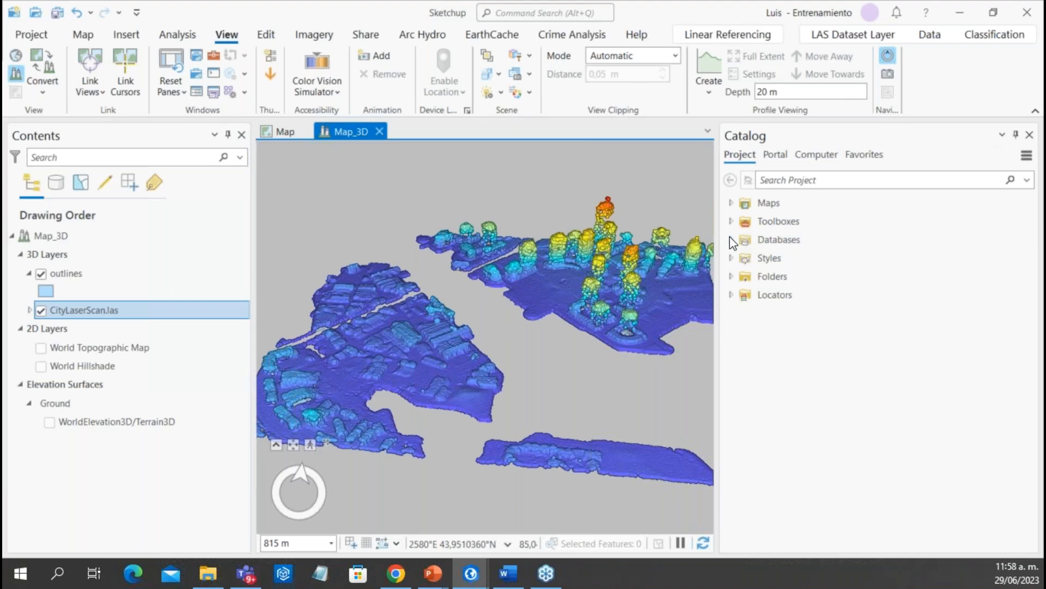
{"action": "left_click", "coordinate": [731, 221]}
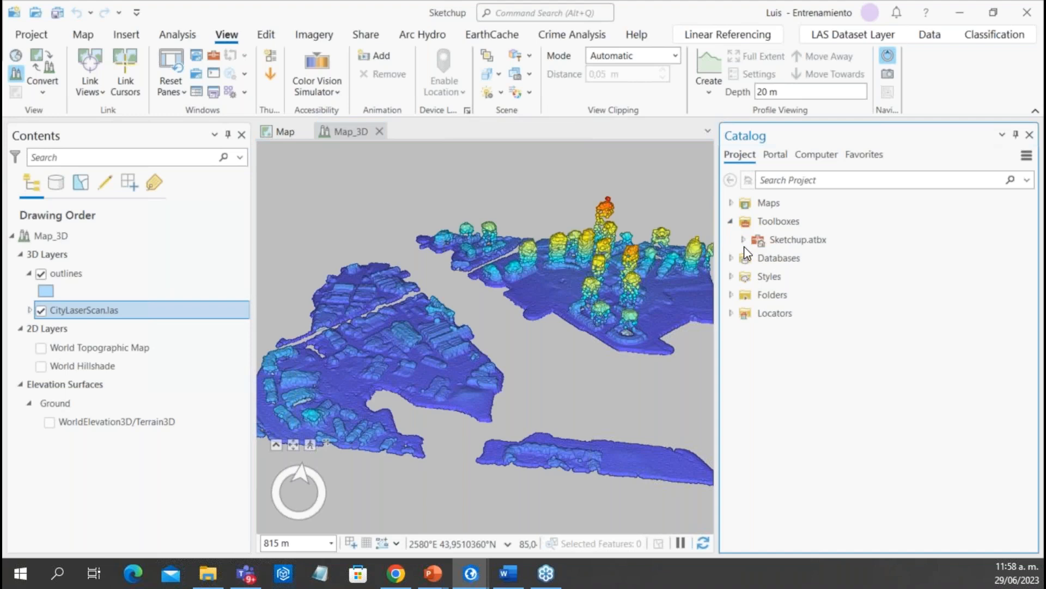
Expand Folders > 4 SHP to Sketchup > BuildingOutlines.tbx and open the Build 3D city tool
{"action": "left_click", "coordinate": [731, 295]}
{"action": "left_click", "coordinate": [744, 332]}
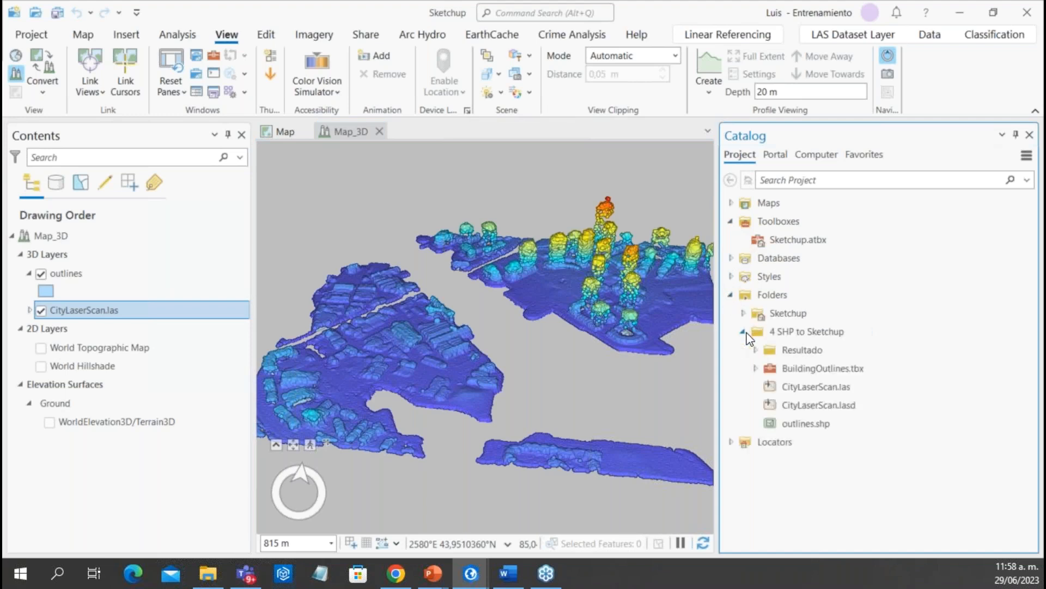
{"action": "left_click", "coordinate": [754, 370]}
{"action": "right_click", "coordinate": [817, 386]}
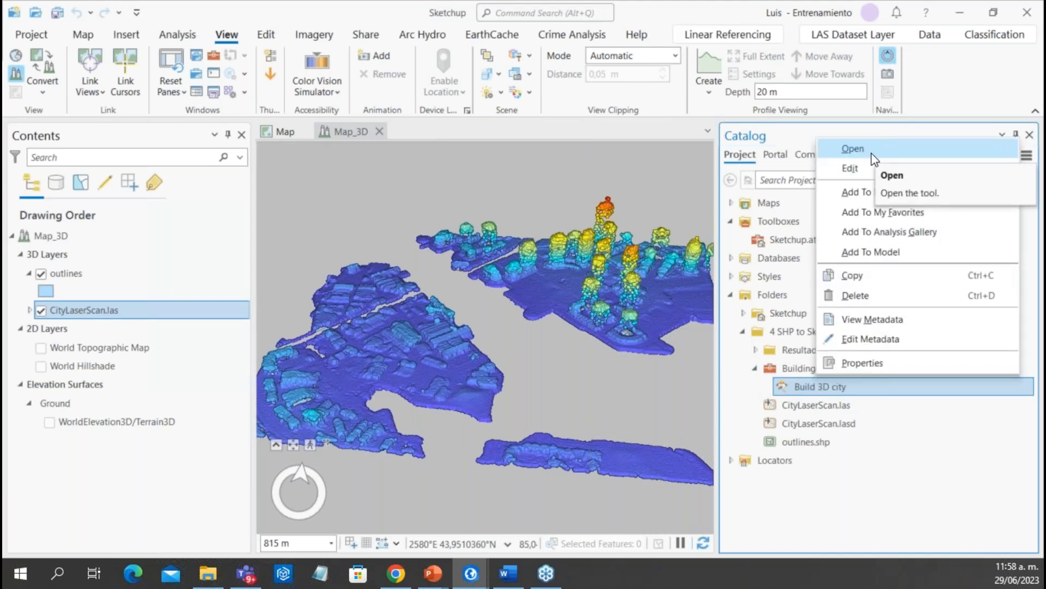
{"action": "left_click", "coordinate": [872, 156]}
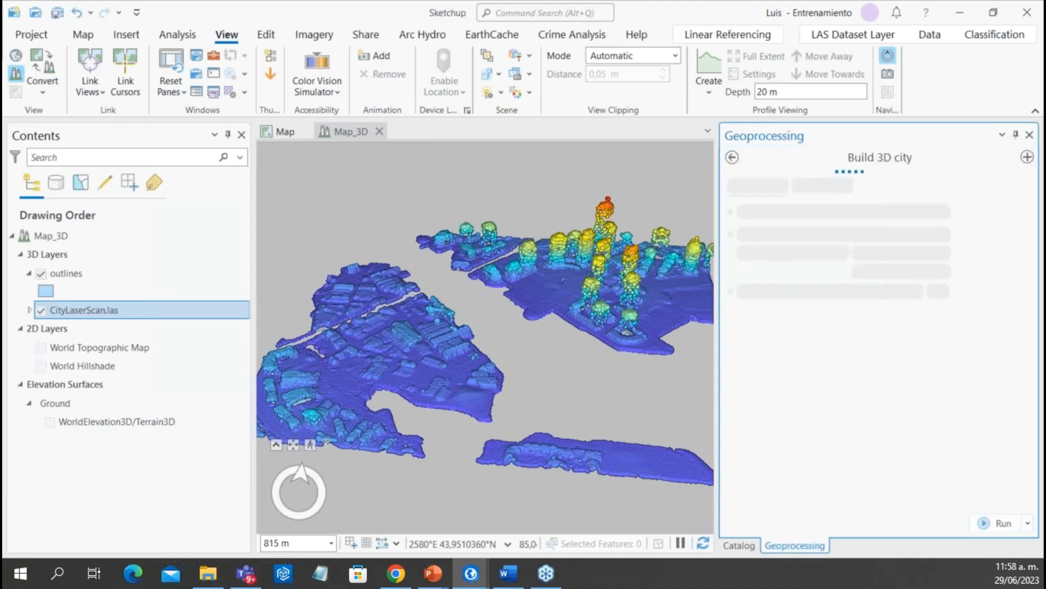
{"action": "left_click", "coordinate": [729, 155]}
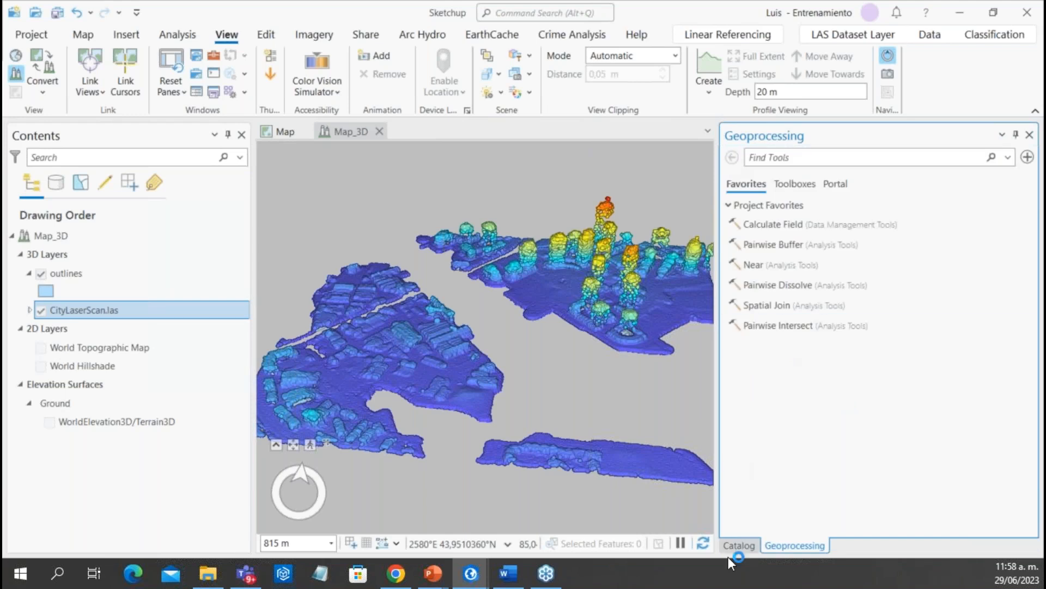
{"action": "left_click", "coordinate": [739, 545]}
{"action": "right_click", "coordinate": [815, 393]}
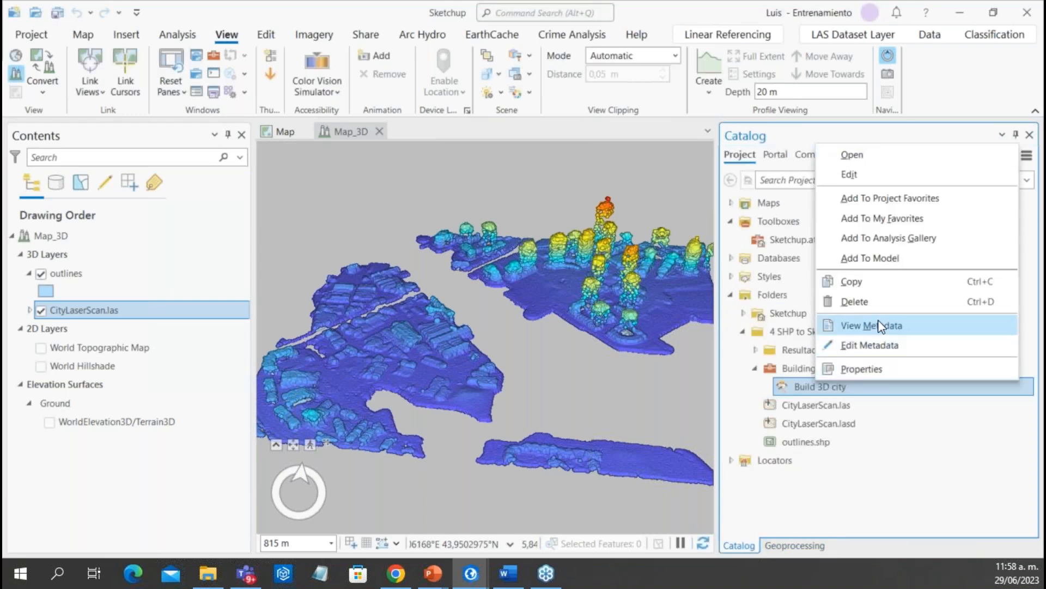
Edit Build 3D city in FME Workbench and maximize the workbench window
{"action": "left_click", "coordinate": [851, 175]}
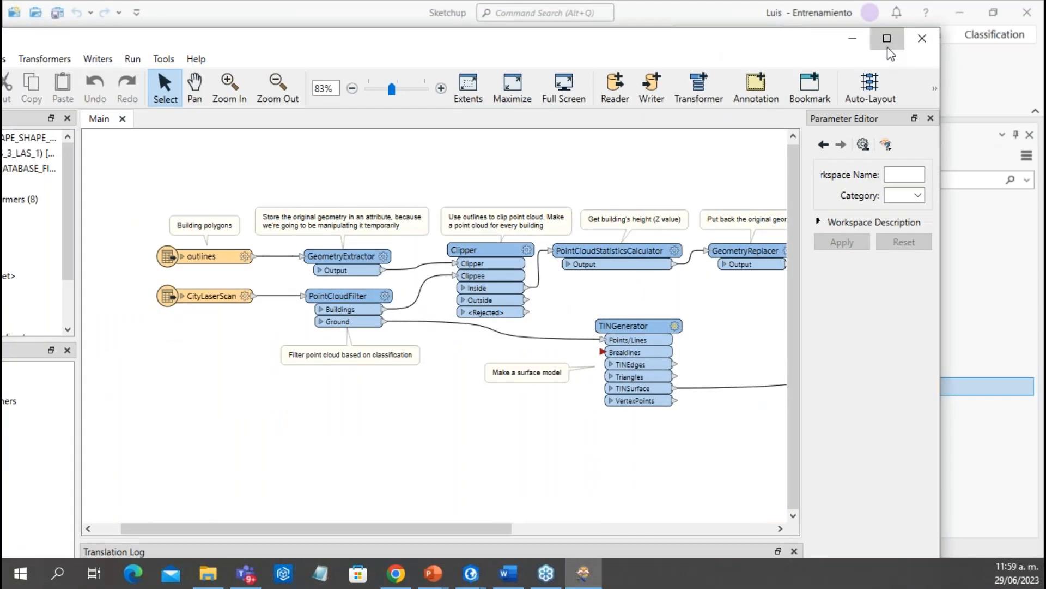
{"action": "left_click", "coordinate": [887, 40]}
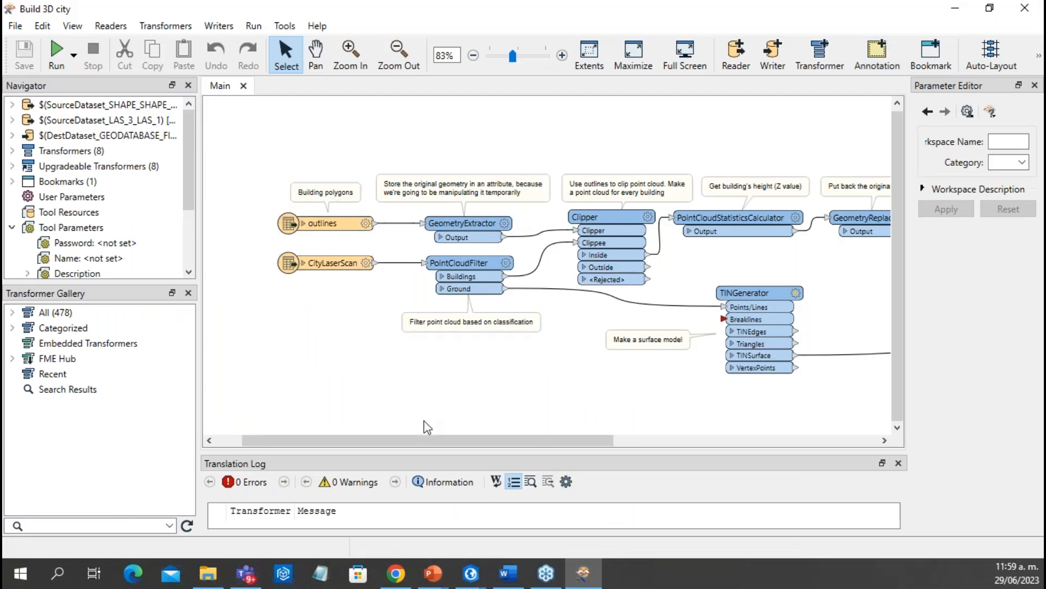
{"action": "mouse_move", "coordinate": [428, 440]}
{"action": "left_mouse_down"}
{"action": "mouse_move", "coordinate": [532, 431]}
{"action": "mouse_move", "coordinate": [410, 431]}
{"action": "left_mouse_up"}
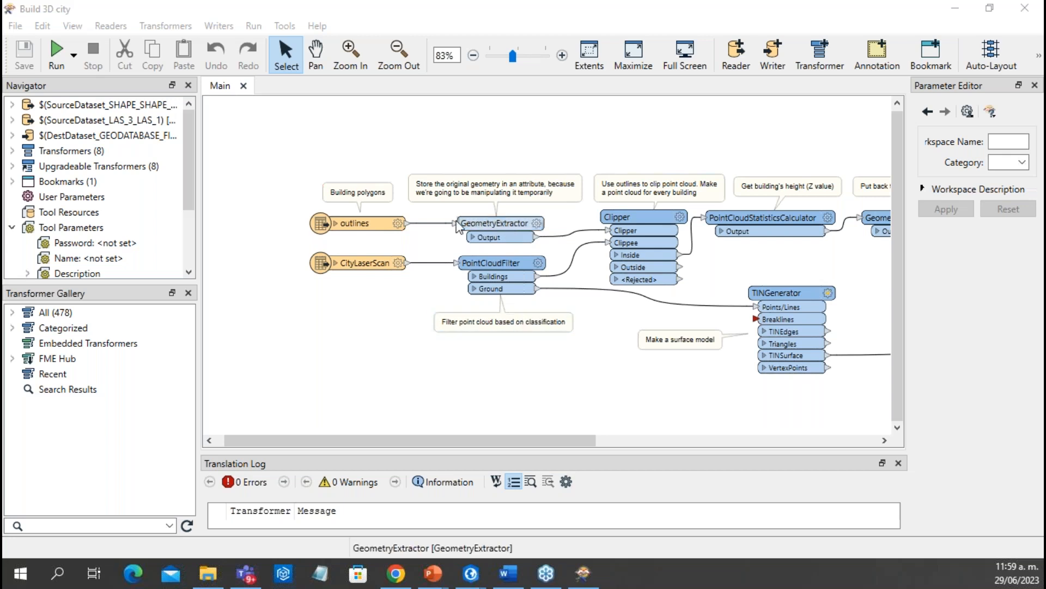
{"action": "mouse_move", "coordinate": [470, 439]}
{"action": "left_mouse_down"}
{"action": "mouse_move", "coordinate": [810, 435]}
{"action": "mouse_move", "coordinate": [456, 425]}
{"action": "mouse_move", "coordinate": [519, 421]}
{"action": "mouse_move", "coordinate": [502, 435]}
{"action": "mouse_move", "coordinate": [521, 423]}
{"action": "mouse_move", "coordinate": [489, 438]}
{"action": "left_mouse_up"}
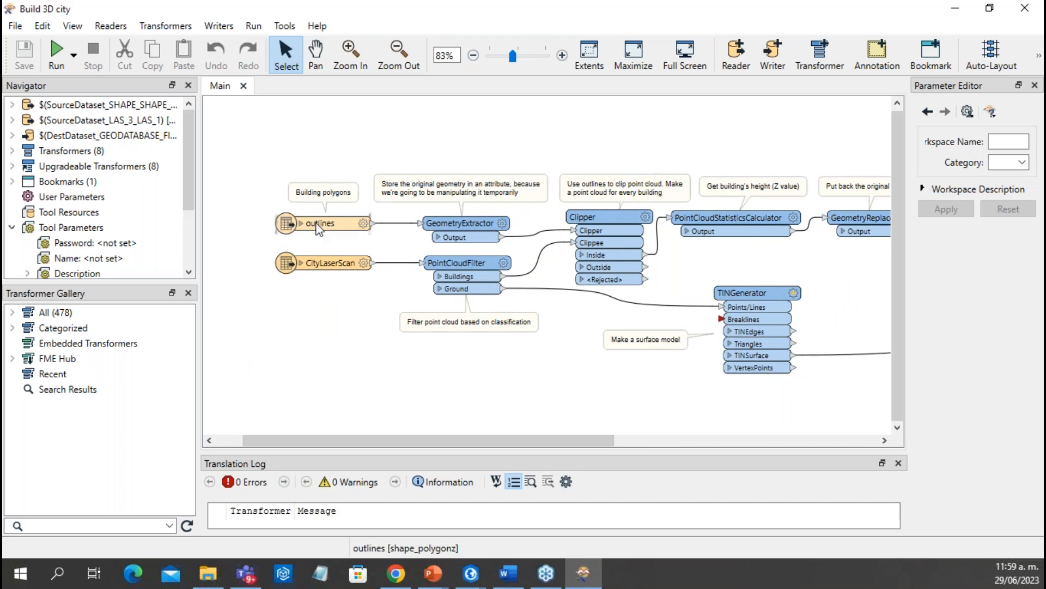
{"action": "mouse_move", "coordinate": [319, 228]}
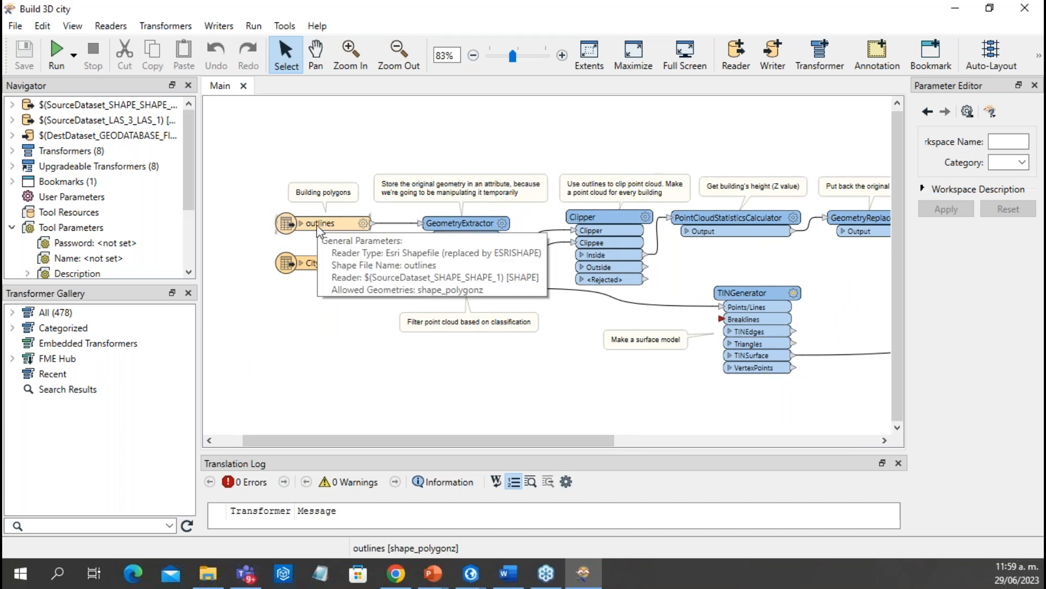
{"action": "left_click_drag", "start_coordinate": [349, 438], "coordinate": [433, 438]}
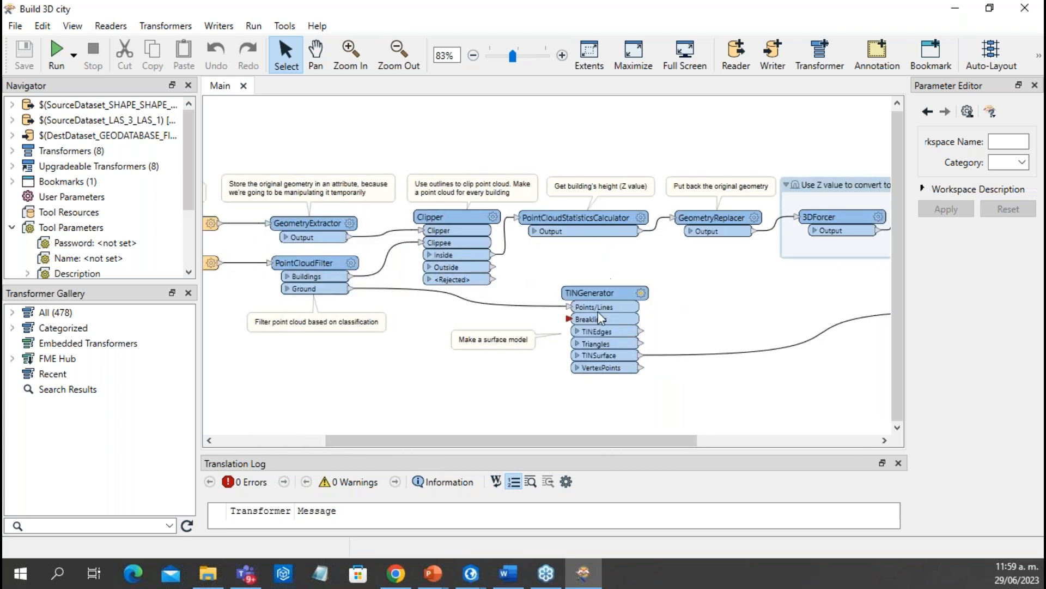
{"action": "left_click_drag", "start_coordinate": [552, 439], "coordinate": [722, 348]}
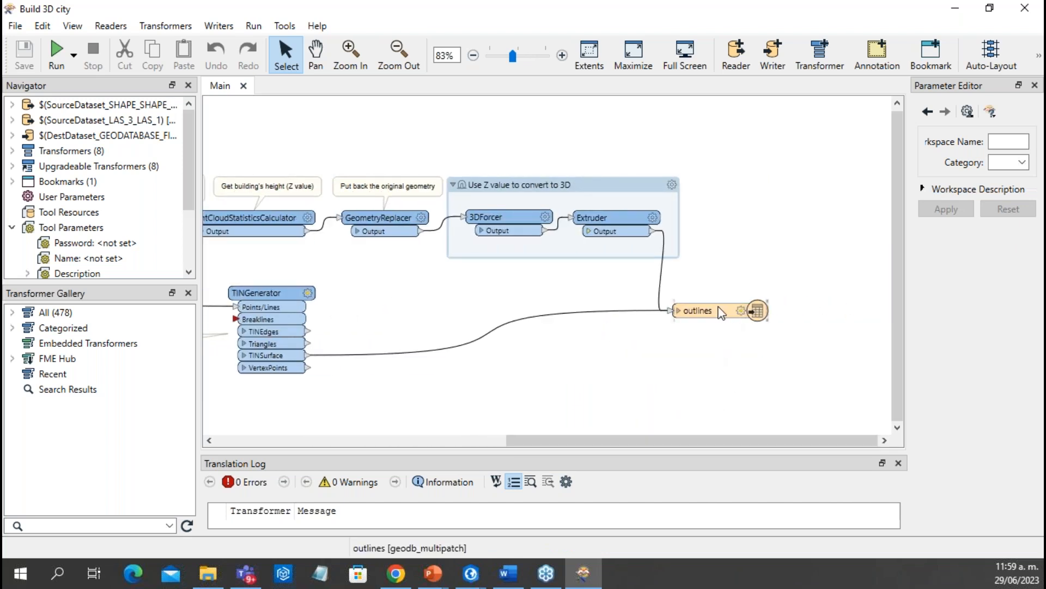
{"action": "mouse_move", "coordinate": [722, 313]}
{"action": "left_click_drag", "start_coordinate": [744, 440], "coordinate": [450, 398]}
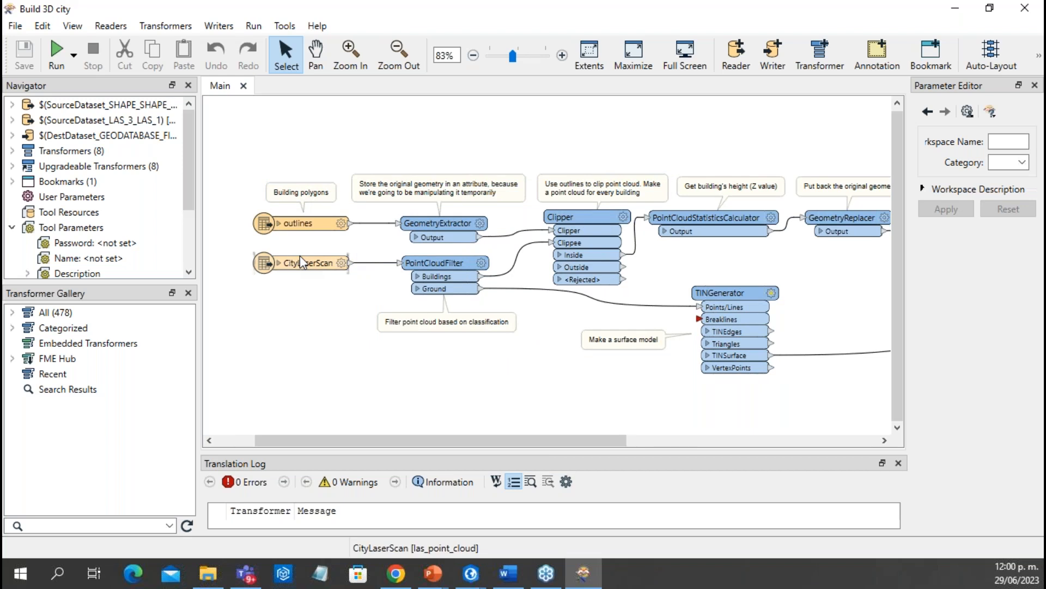
Scroll the Build 3D city canvas right until 3DForcer, Extruder and the outlines writer show
{"action": "mouse_move", "coordinate": [299, 254]}
{"action": "mouse_move", "coordinate": [313, 225]}
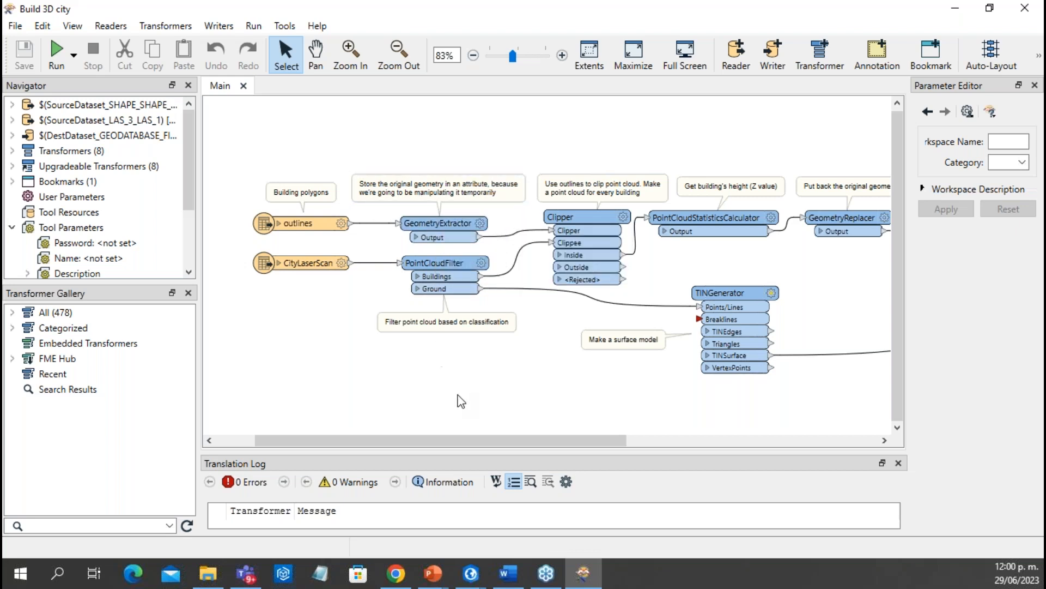
{"action": "mouse_move", "coordinate": [448, 316]}
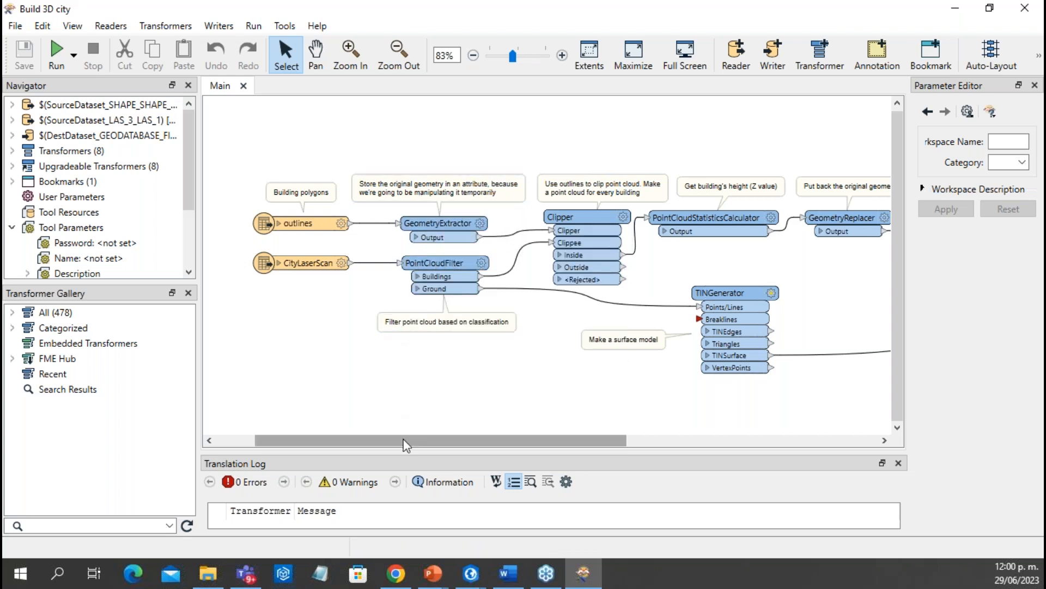
{"action": "left_click_drag", "start_coordinate": [410, 442], "coordinate": [431, 447]}
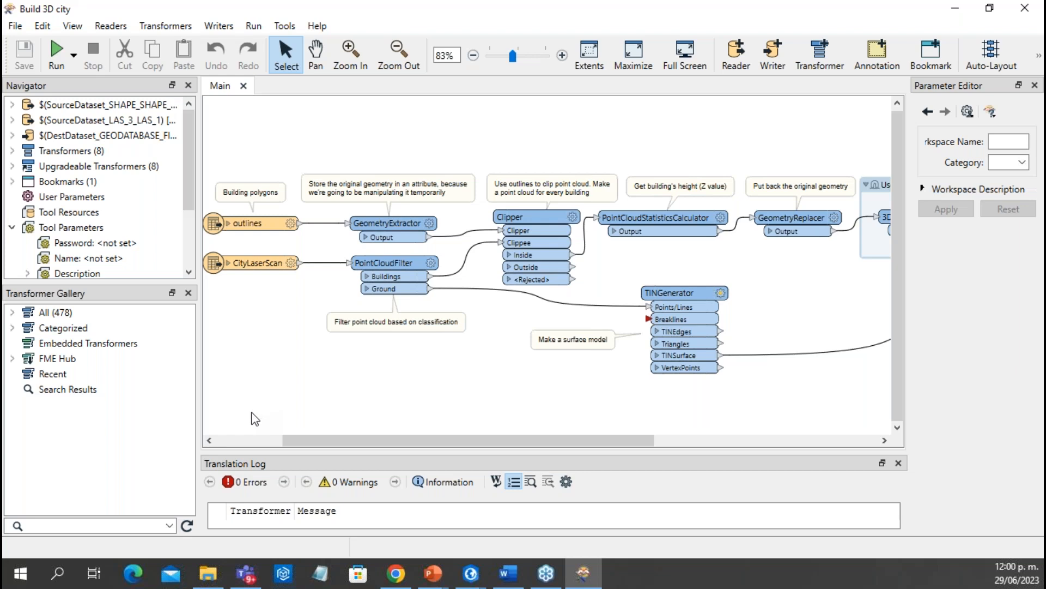
{"action": "scroll", "coordinate": [252, 412], "scroll_direction": "up", "scroll_amount": 1}
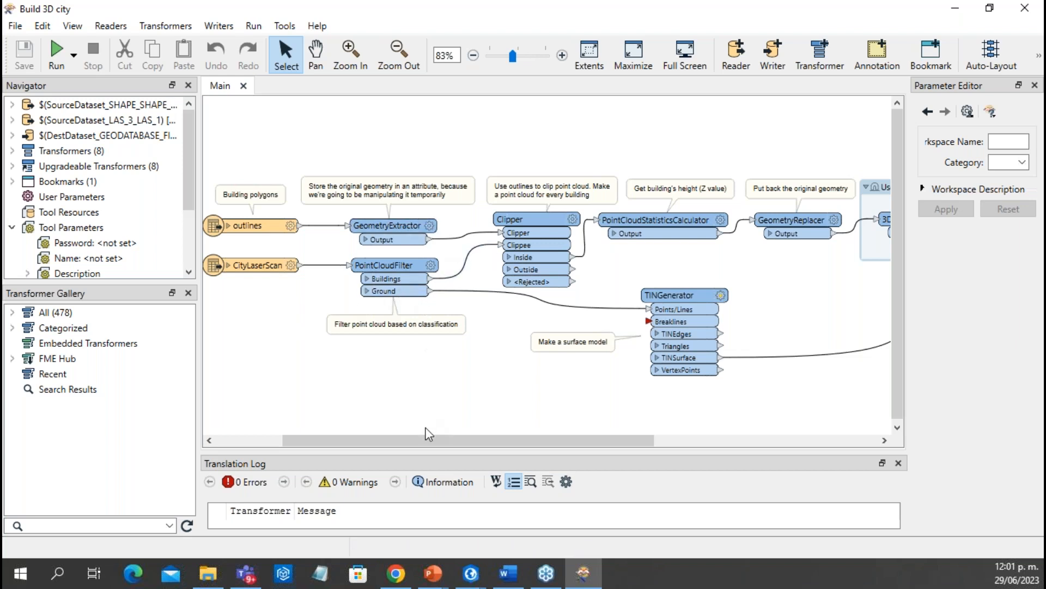
{"action": "left_click_drag", "start_coordinate": [429, 436], "coordinate": [455, 436]}
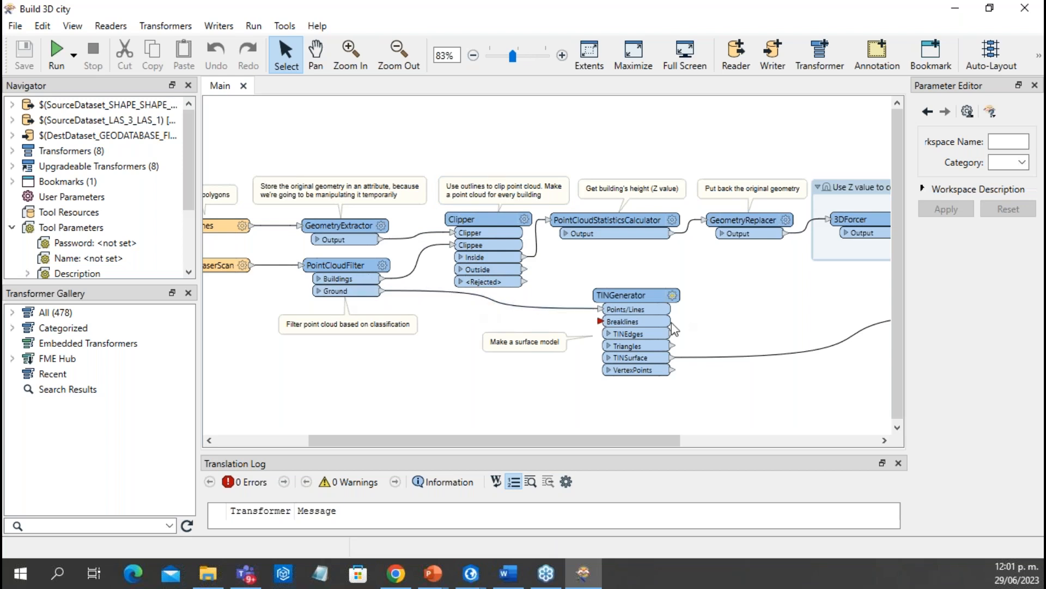
{"action": "left_click_drag", "start_coordinate": [551, 441], "coordinate": [585, 442]}
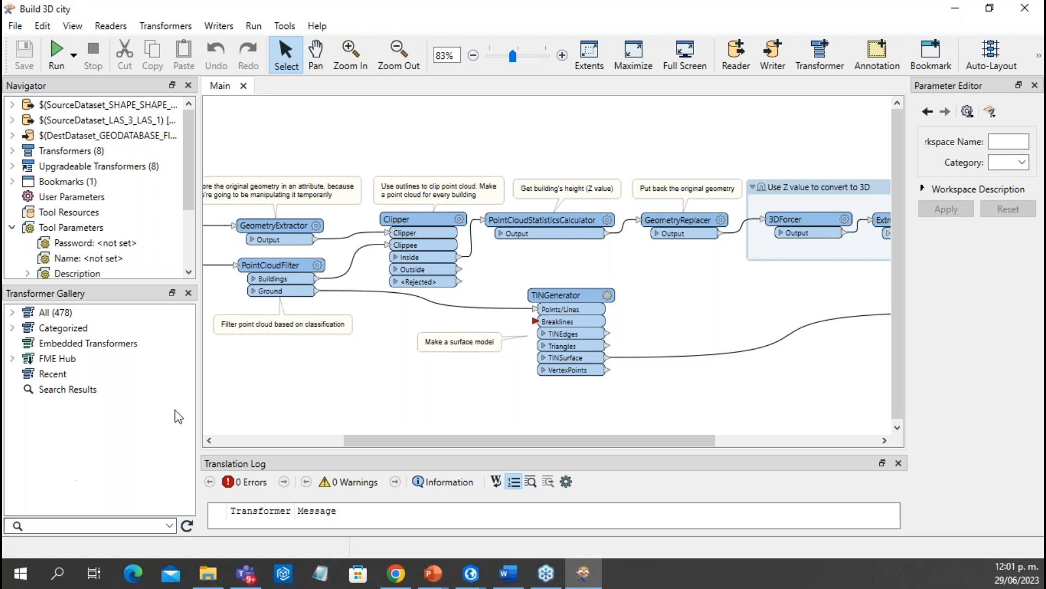
{"action": "left_click_drag", "start_coordinate": [486, 444], "coordinate": [569, 436]}
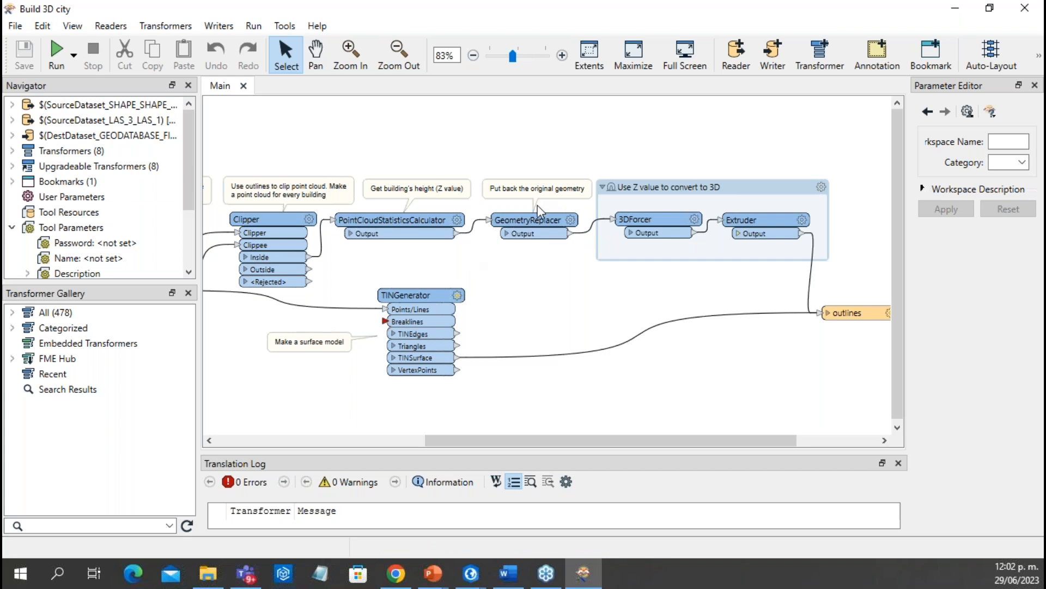
{"action": "left_click_drag", "start_coordinate": [460, 436], "coordinate": [277, 436]}
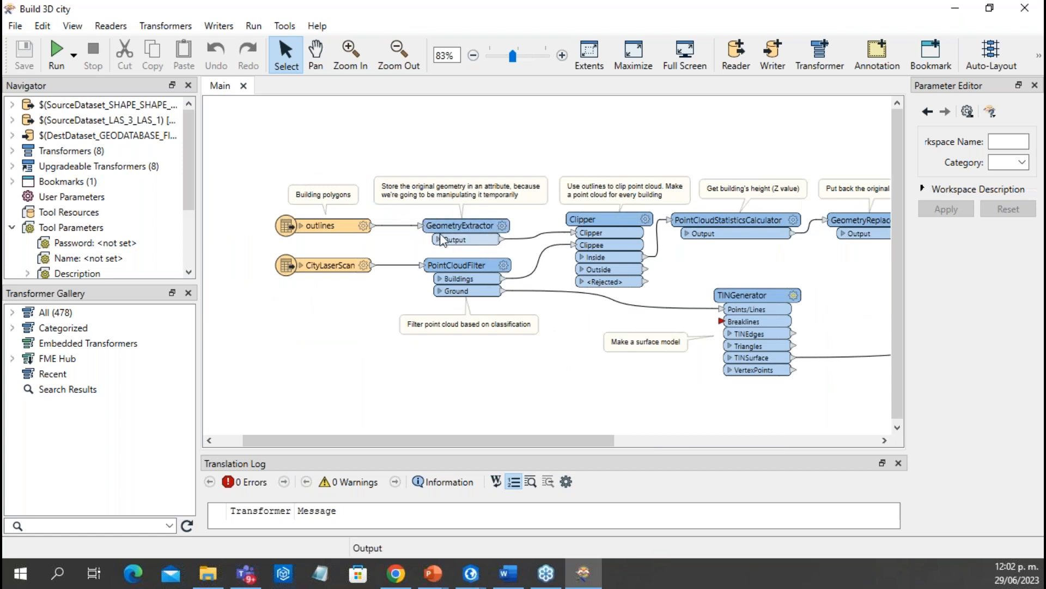
{"action": "left_click_drag", "start_coordinate": [434, 440], "coordinate": [620, 440]}
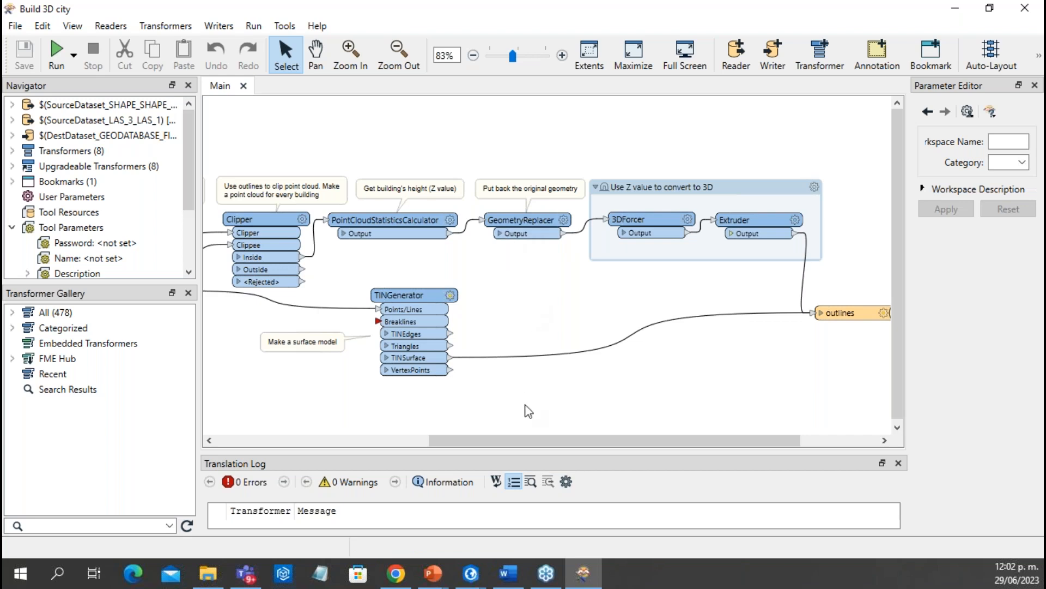
{"action": "left_click_drag", "start_coordinate": [527, 440], "coordinate": [588, 440]}
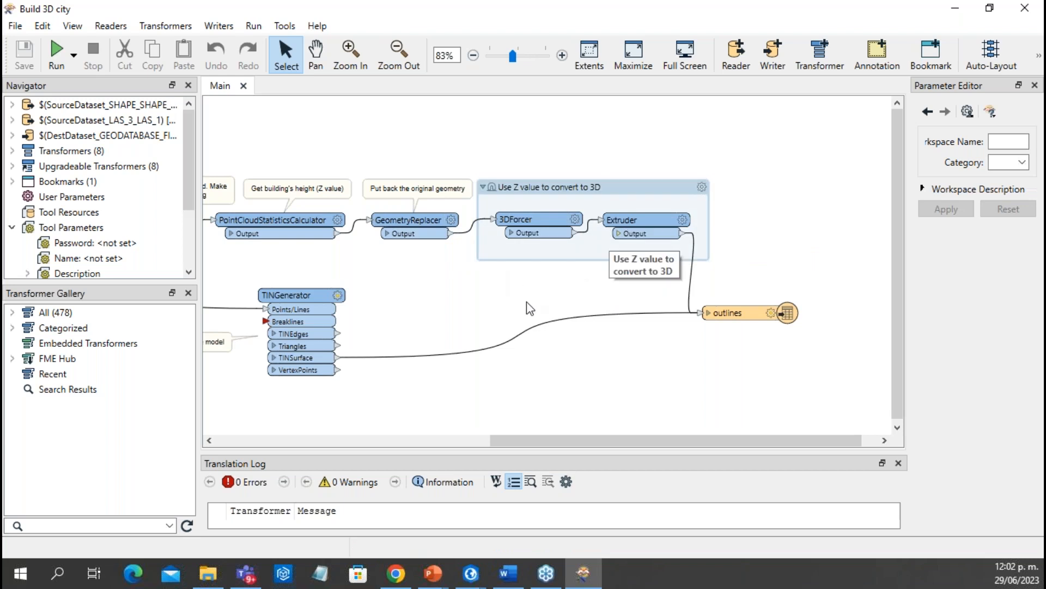
Inspect the outlines writer's feature type settings for geodatabase multipatch output
{"action": "double_click", "coordinate": [728, 315]}
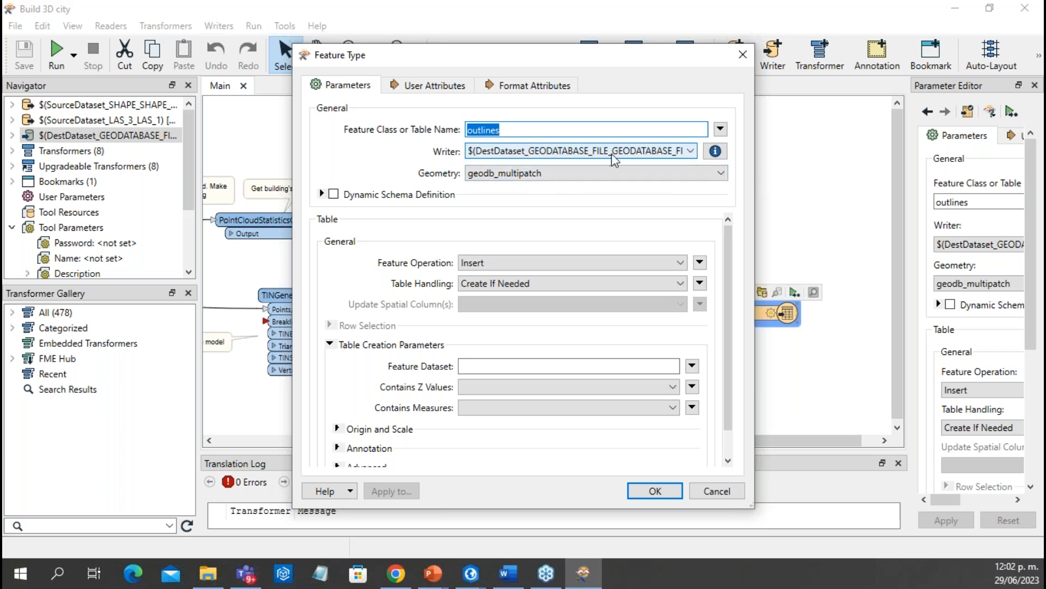
{"action": "left_click", "coordinate": [742, 57]}
{"action": "left_click_drag", "start_coordinate": [517, 450], "coordinate": [246, 414]}
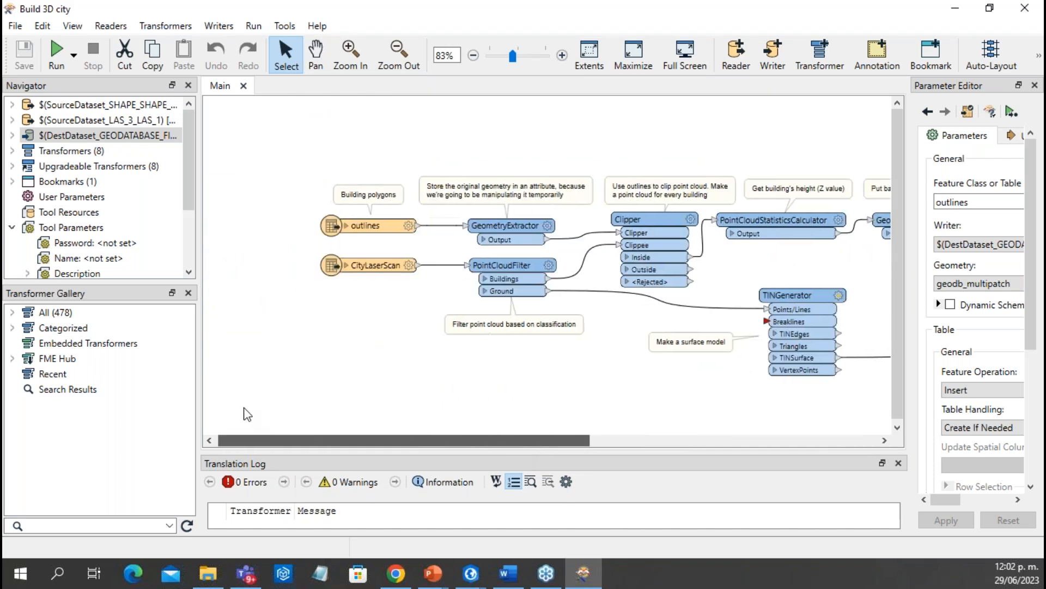
Inspect the outlines reader's settings, then open the shapefile source dataset path for editing
{"action": "left_click", "coordinate": [363, 228]}
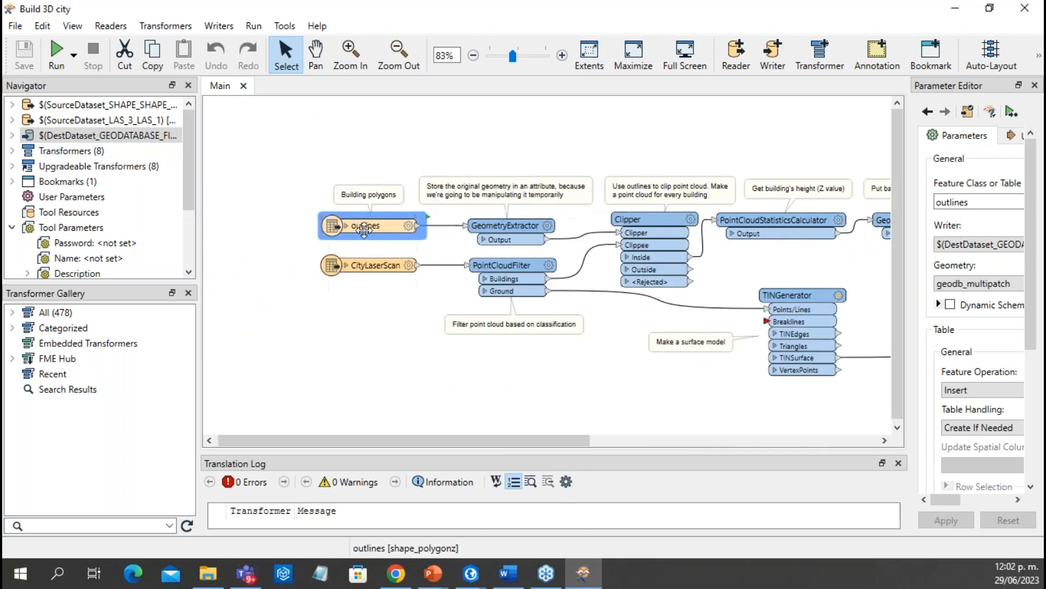
{"action": "double_click", "coordinate": [363, 229]}
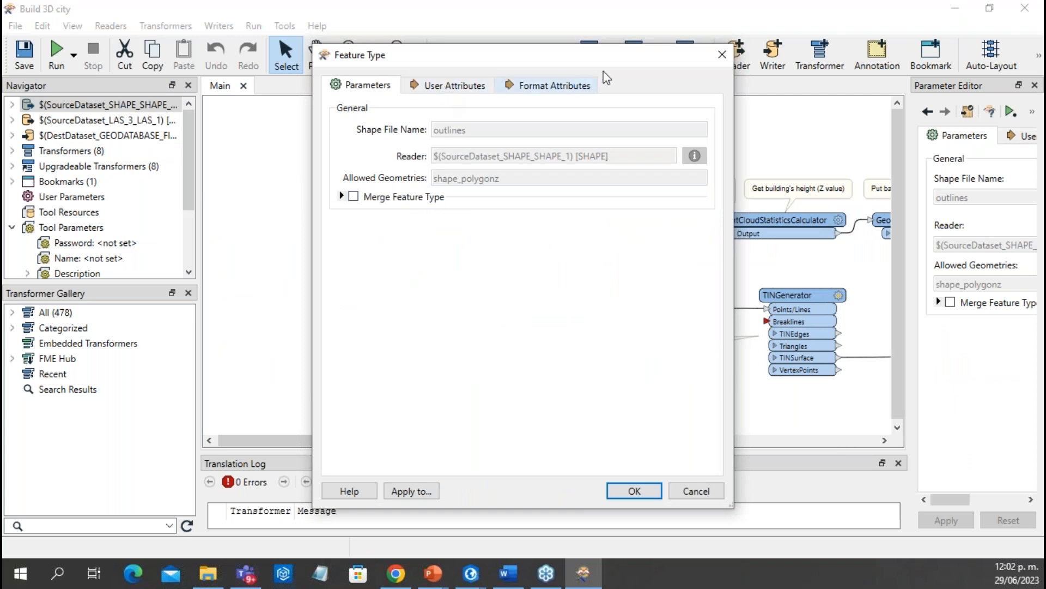
{"action": "left_click", "coordinate": [722, 55]}
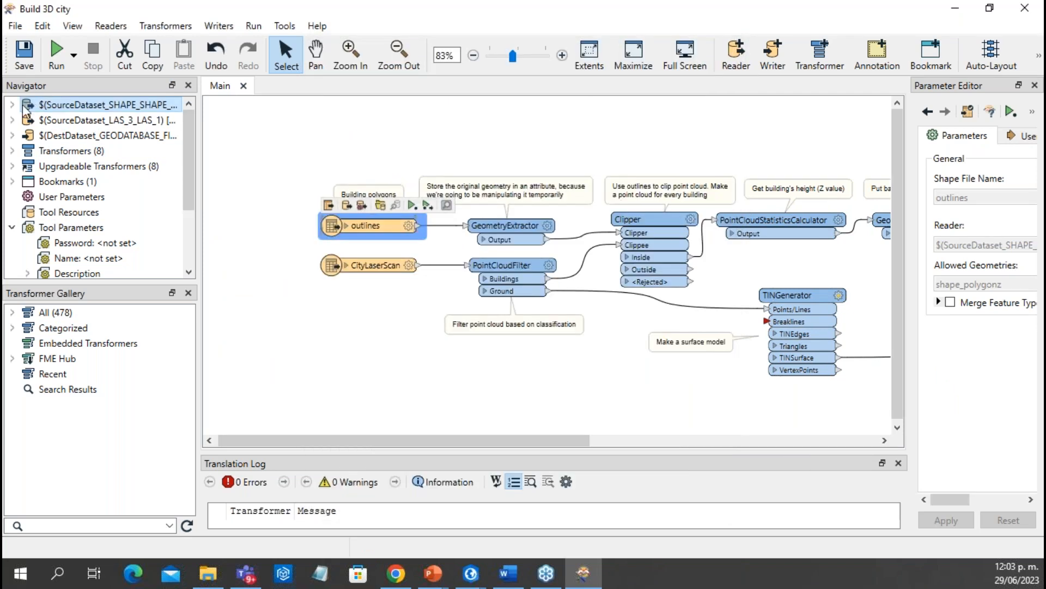
{"action": "left_click", "coordinate": [11, 105]}
{"action": "double_click", "coordinate": [45, 120]}
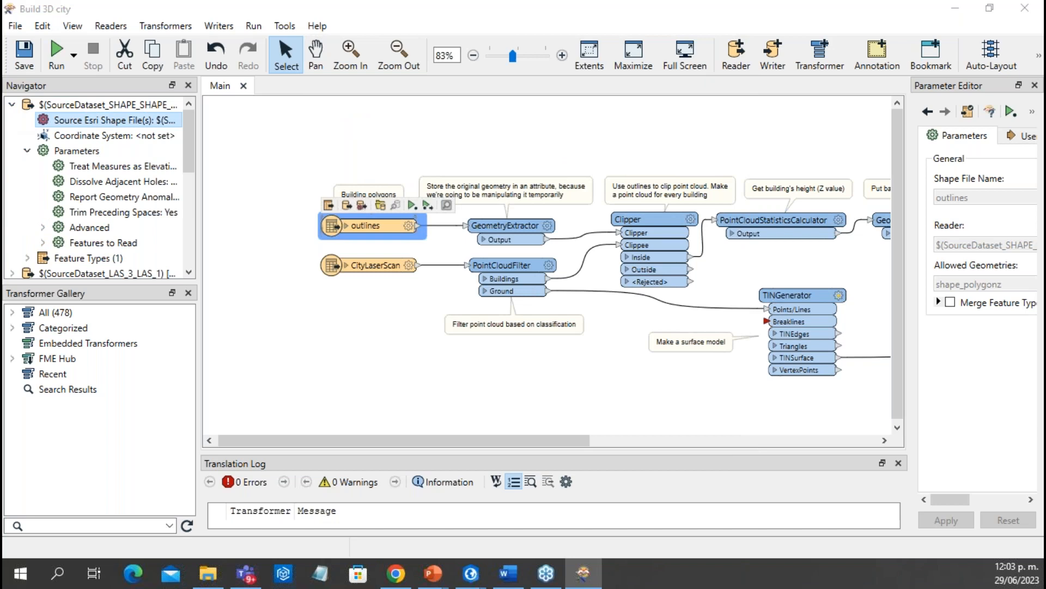
Repoint the shapefile reader to outlines.shp in the 4 SHP to Sketchup folder
{"action": "left_click", "coordinate": [651, 247]}
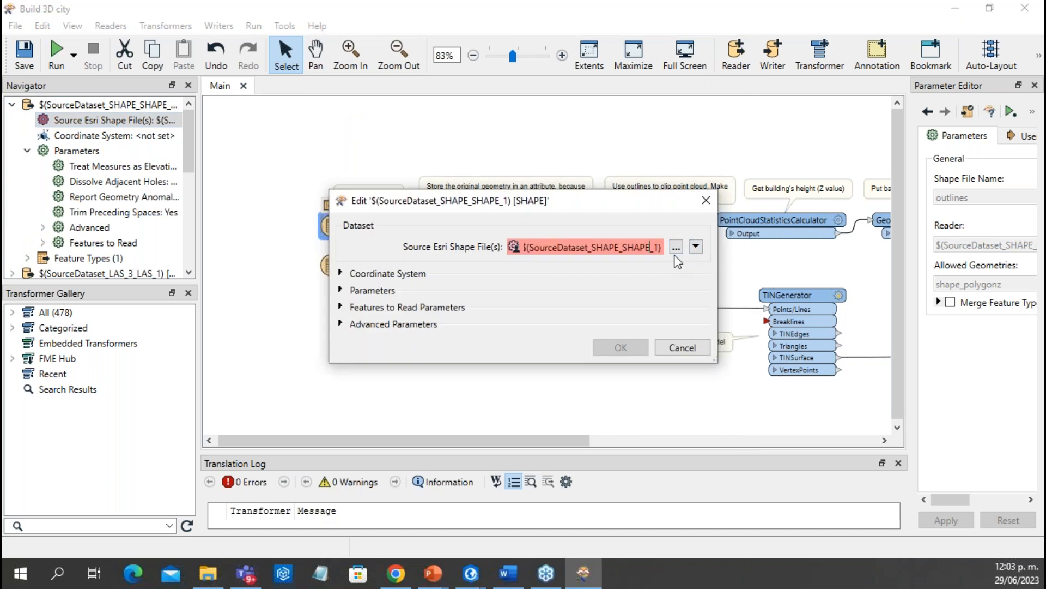
{"action": "left_click", "coordinate": [677, 248]}
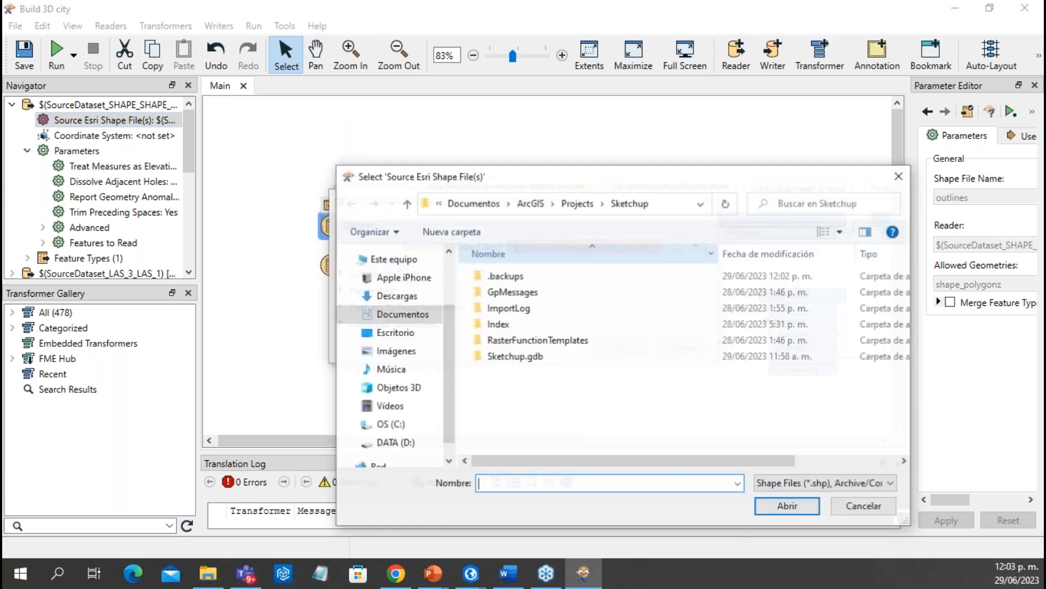
{"action": "left_click", "coordinate": [403, 299]}
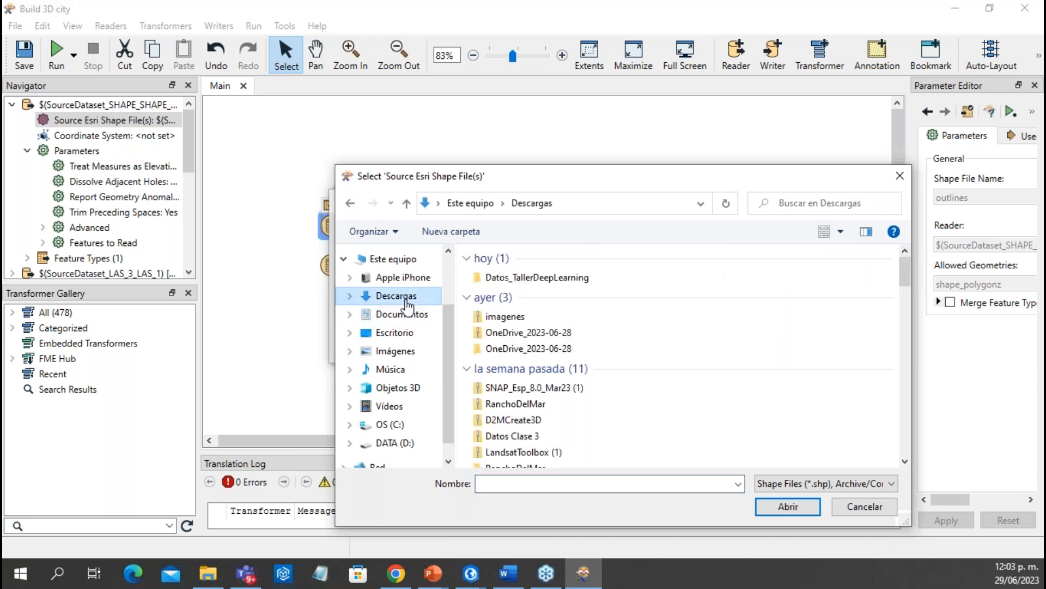
{"action": "scroll", "coordinate": [552, 341], "scroll_direction": "down", "scroll_amount": 1}
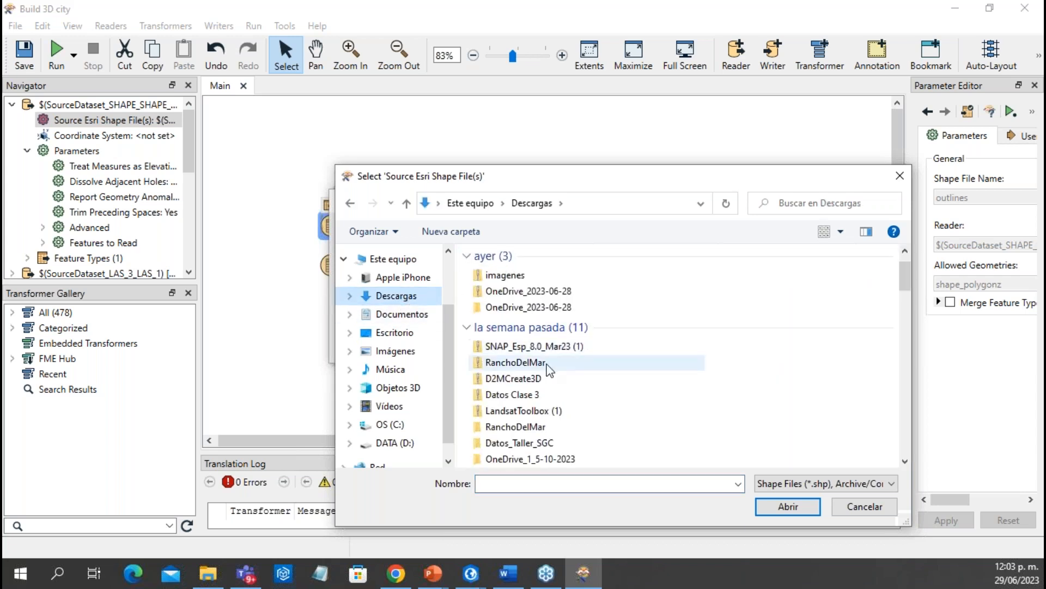
{"action": "scroll", "coordinate": [547, 366], "scroll_direction": "up", "scroll_amount": 1}
{"action": "left_click_drag", "start_coordinate": [693, 185], "coordinate": [597, 74]}
{"action": "double_click", "coordinate": [463, 235]}
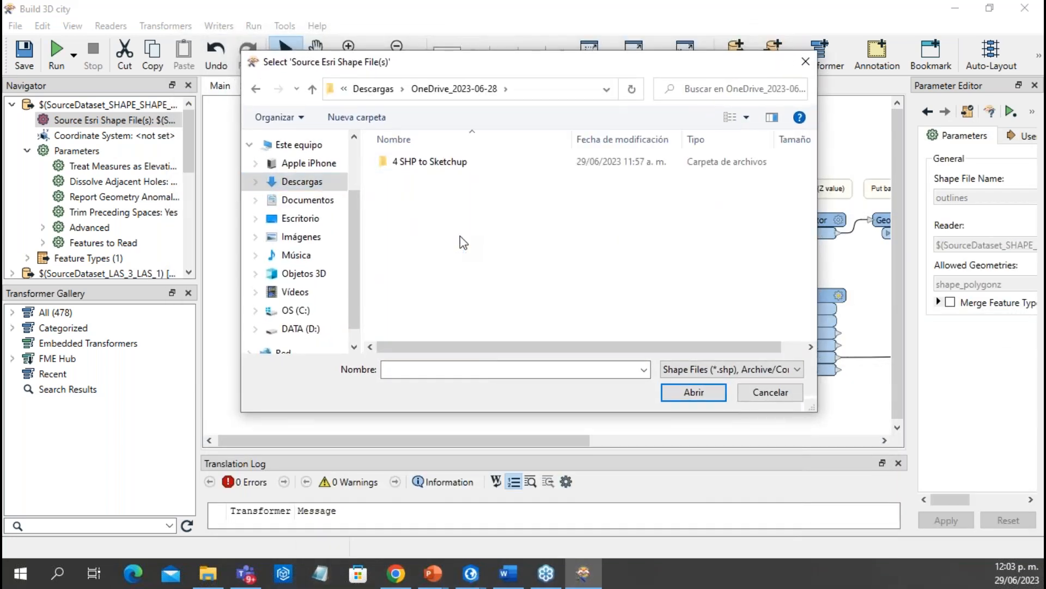
{"action": "double_click", "coordinate": [466, 162]}
{"action": "left_click", "coordinate": [460, 178]}
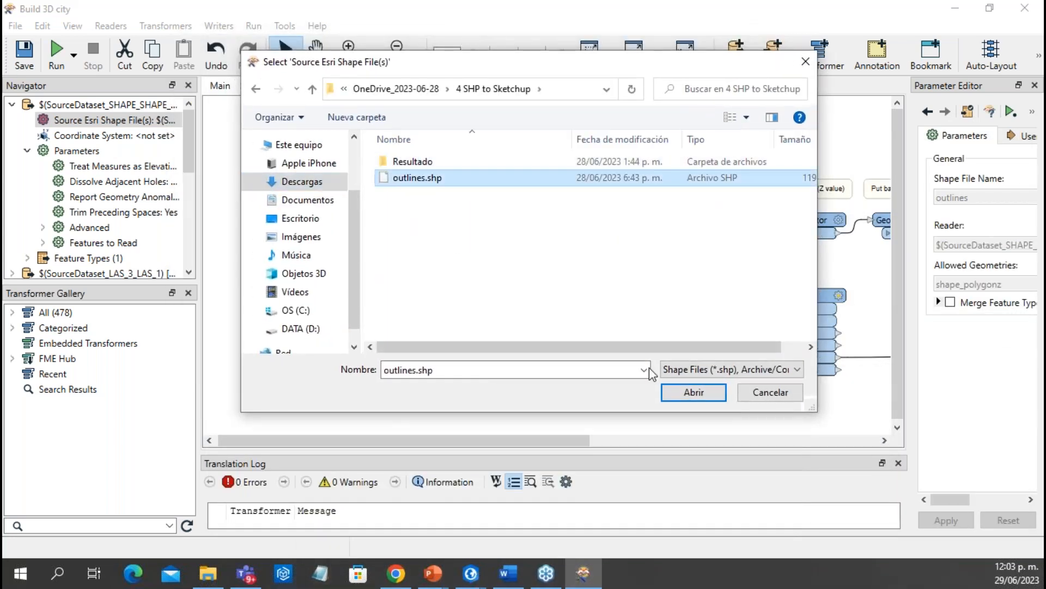
{"action": "left_click", "coordinate": [693, 394]}
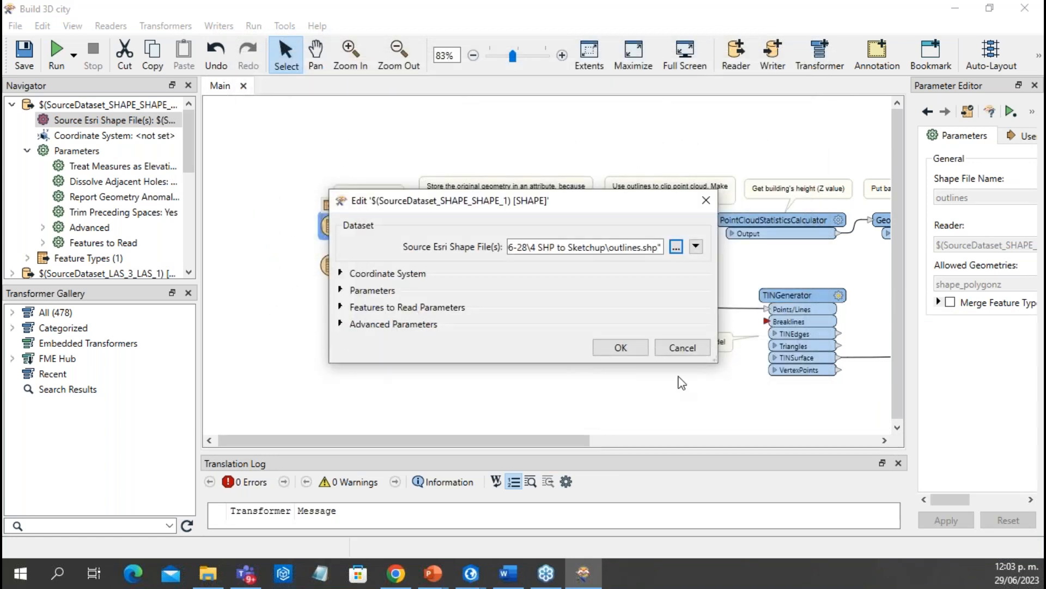
{"action": "left_click", "coordinate": [621, 348]}
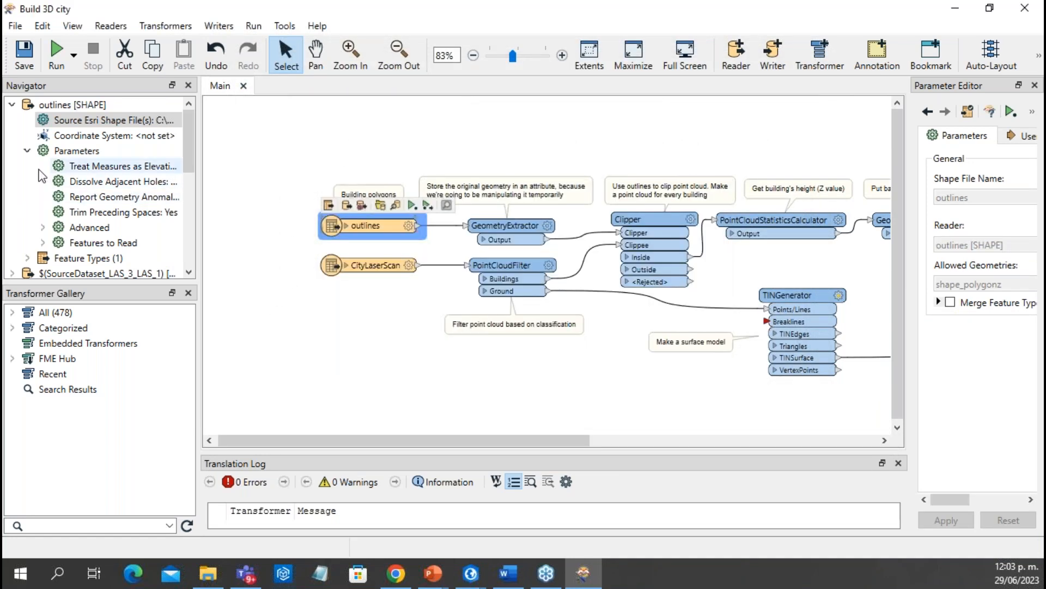
Choose CityLaserScan.las as the LAS reader's source dataset
{"action": "left_click", "coordinate": [12, 105]}
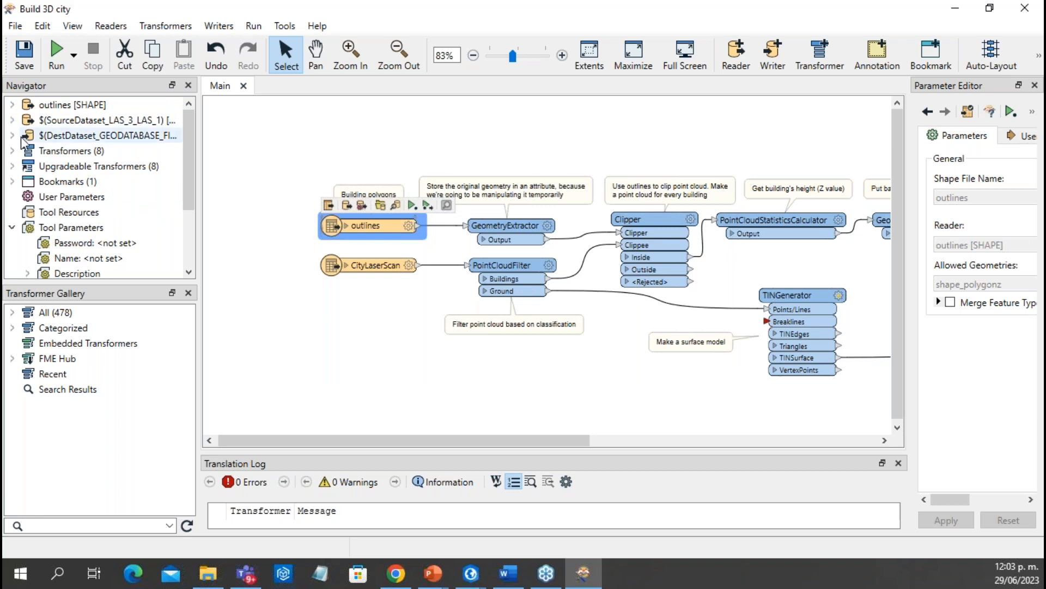
{"action": "left_click", "coordinate": [12, 120]}
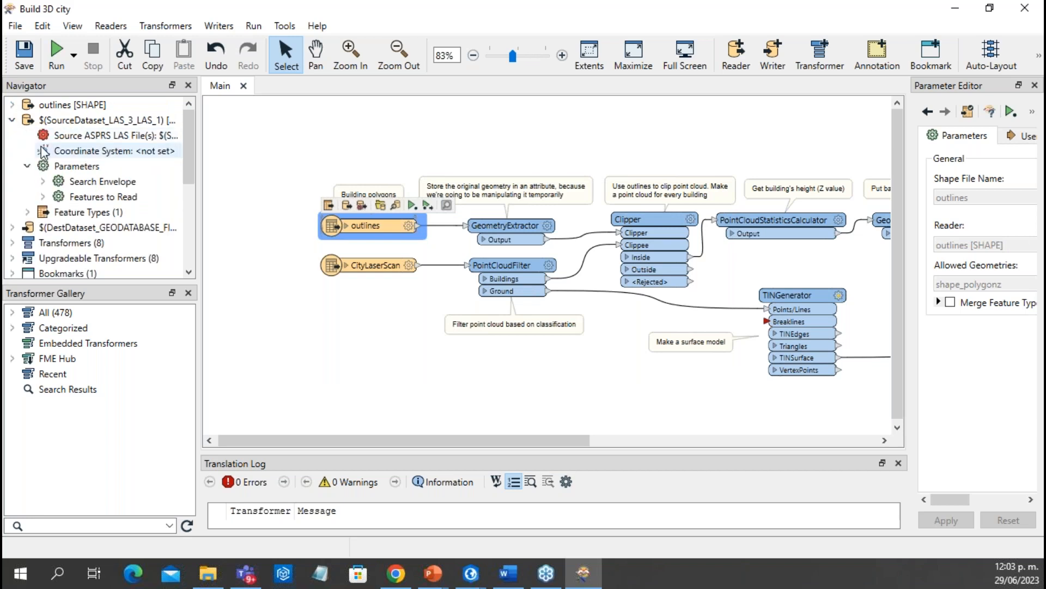
{"action": "double_click", "coordinate": [131, 140]}
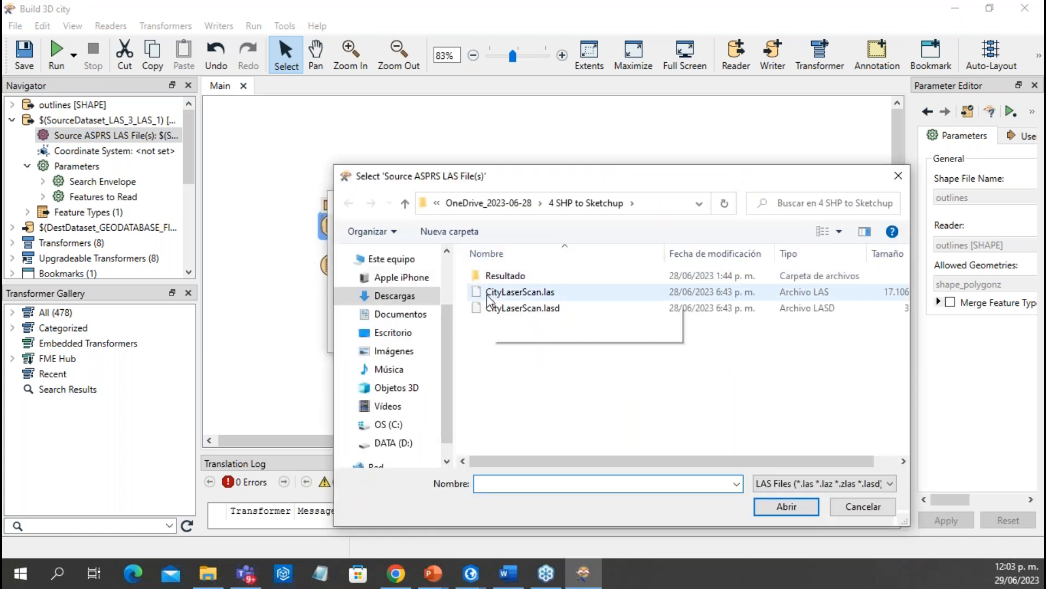
{"action": "left_click", "coordinate": [545, 298]}
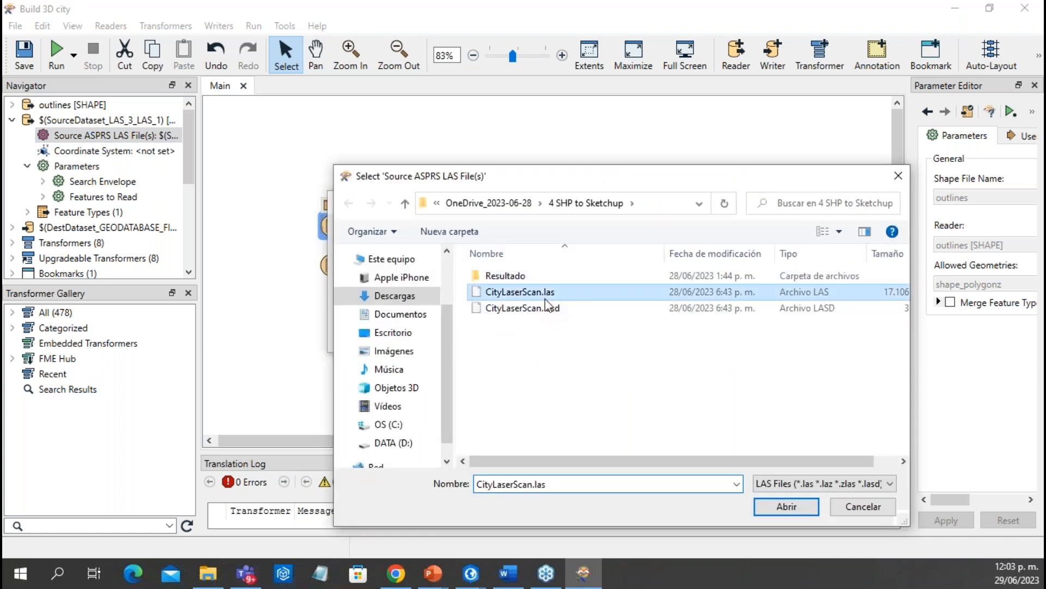
{"action": "left_click", "coordinate": [799, 511]}
Apply CityLaserScan.las as the LAS source path and select the outlines writer
{"action": "left_click", "coordinate": [606, 338]}
{"action": "left_click_drag", "start_coordinate": [564, 439], "coordinate": [854, 441]}
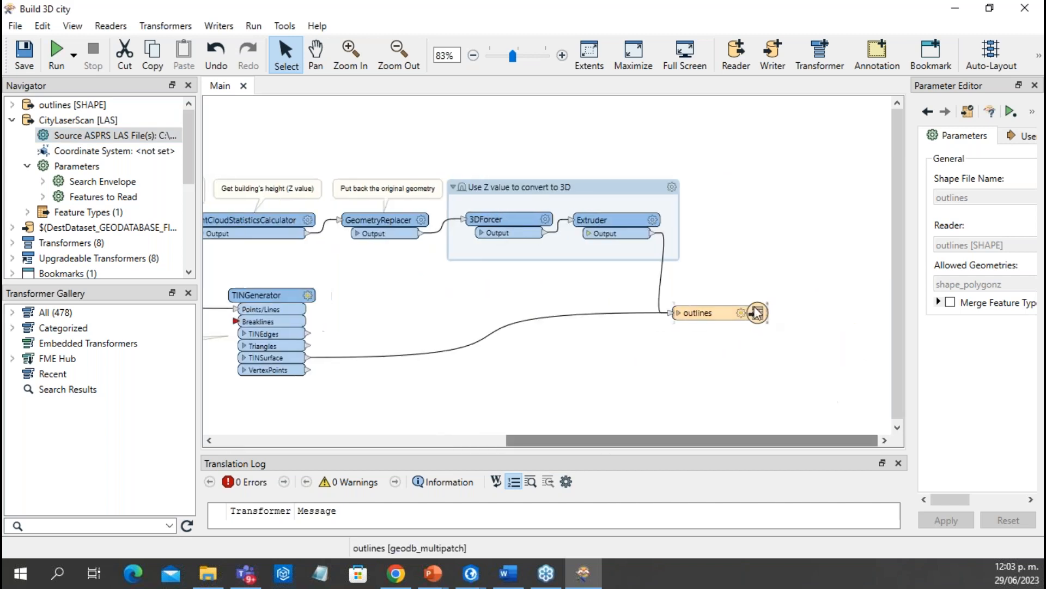
{"action": "left_click", "coordinate": [757, 312]}
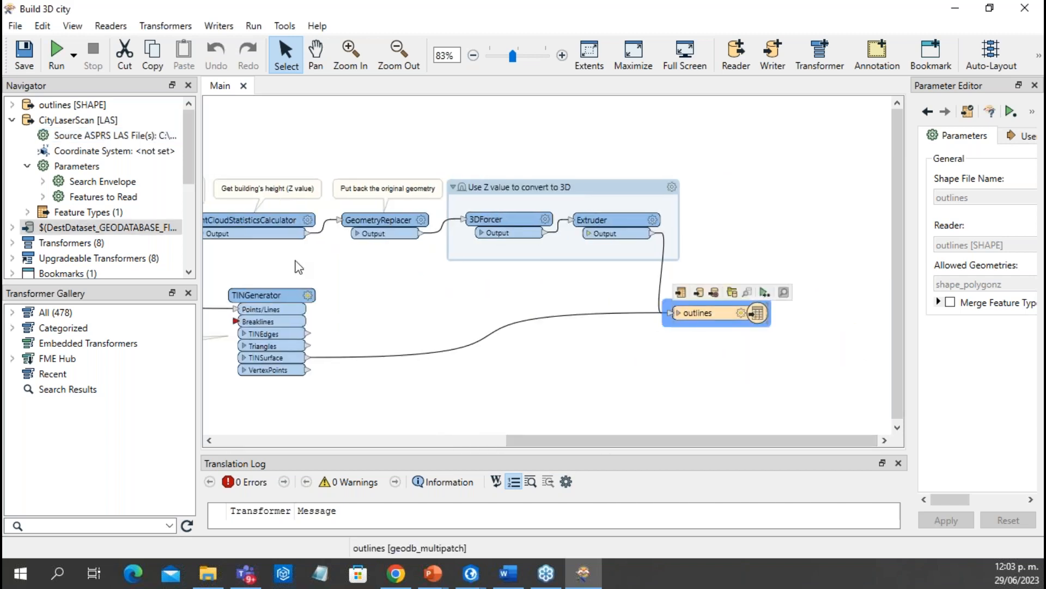
Open the destination File Geodatabase setting and browse into the Documents folder
{"action": "left_click", "coordinate": [13, 226]}
{"action": "double_click", "coordinate": [78, 243]}
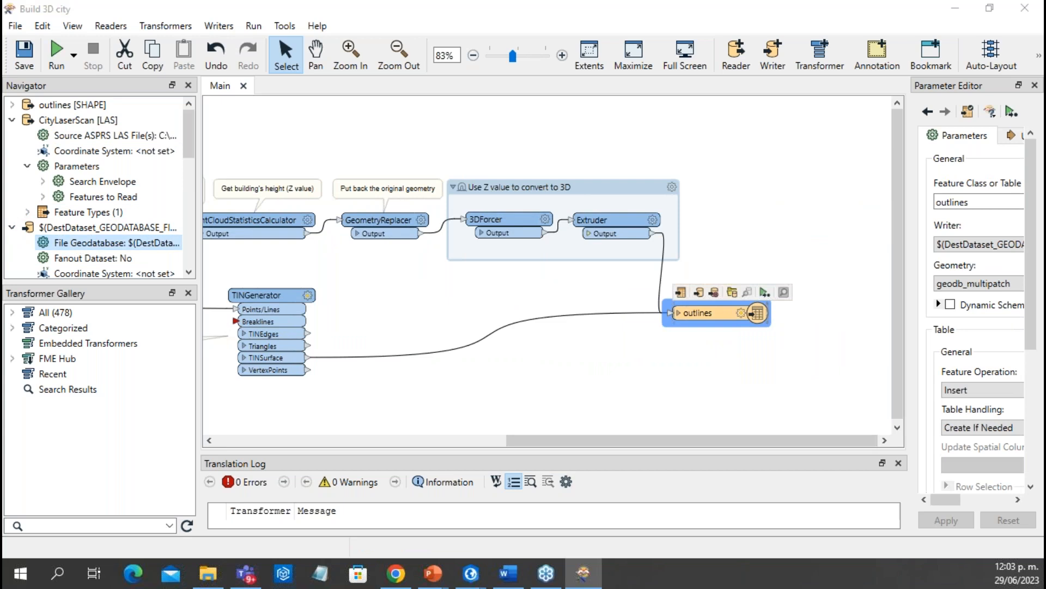
{"action": "left_click", "coordinate": [728, 201]}
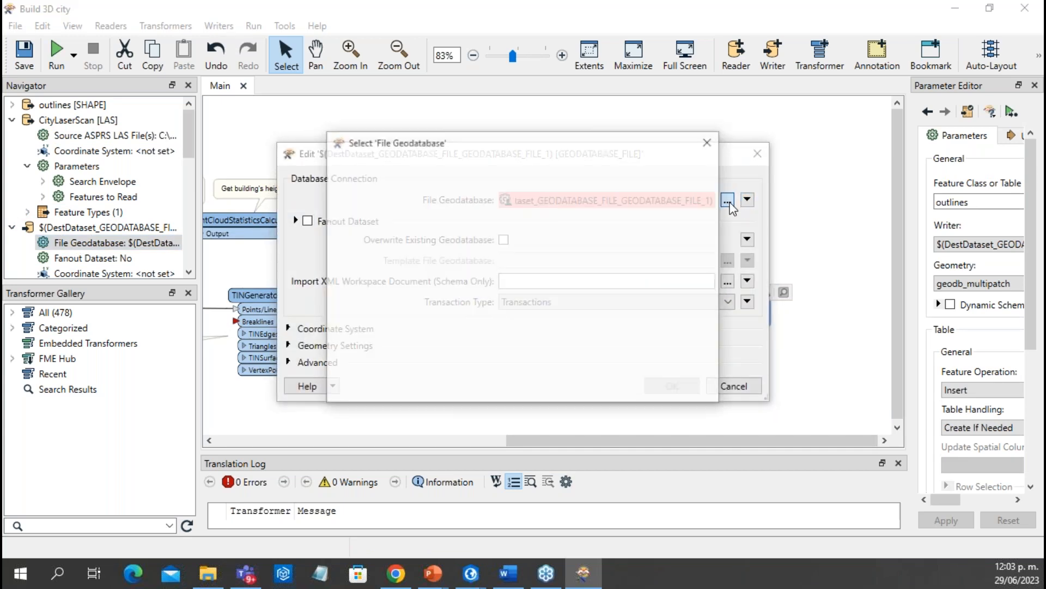
{"action": "left_click", "coordinate": [567, 171]}
{"action": "left_click", "coordinate": [566, 171]}
{"action": "left_click", "coordinate": [375, 217]}
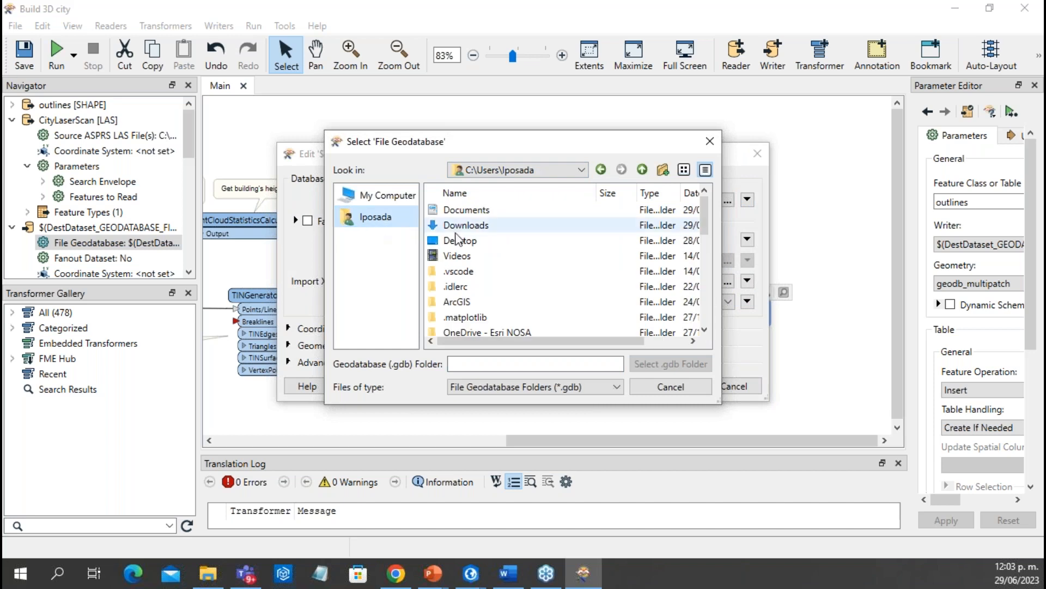
{"action": "left_click", "coordinate": [479, 210]}
{"action": "double_click", "coordinate": [481, 216]}
Pick Sketchup.gdb in ArcGIS\Projects\Sketchup as the output geodatabase, accepting the writer rename
{"action": "scroll", "coordinate": [481, 234], "scroll_direction": "down", "scroll_amount": 3}
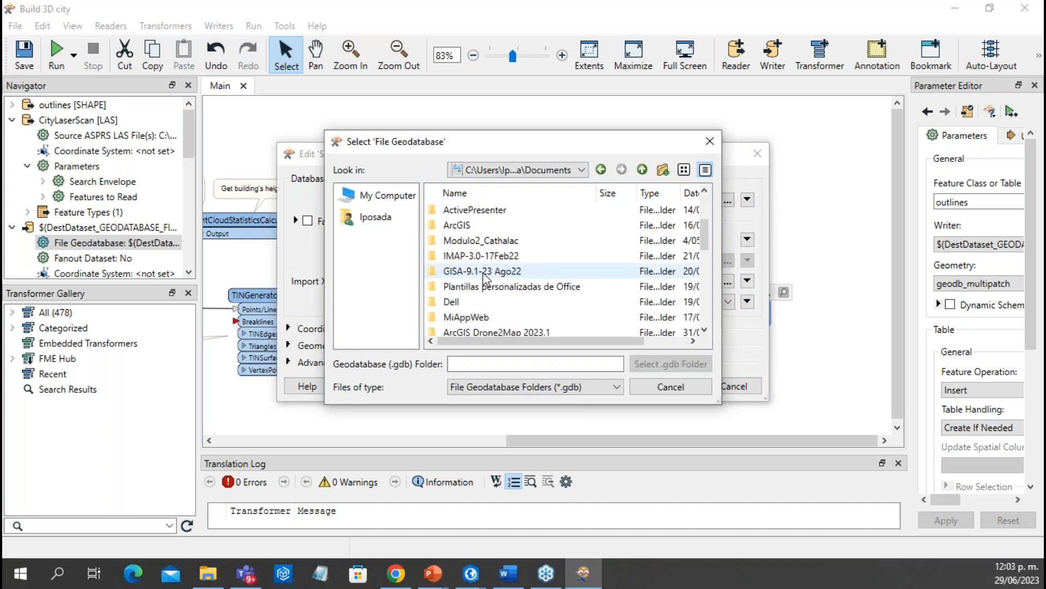
{"action": "left_click", "coordinate": [481, 228]}
{"action": "double_click", "coordinate": [480, 227]}
{"action": "left_click", "coordinate": [483, 225]}
{"action": "double_click", "coordinate": [483, 224]}
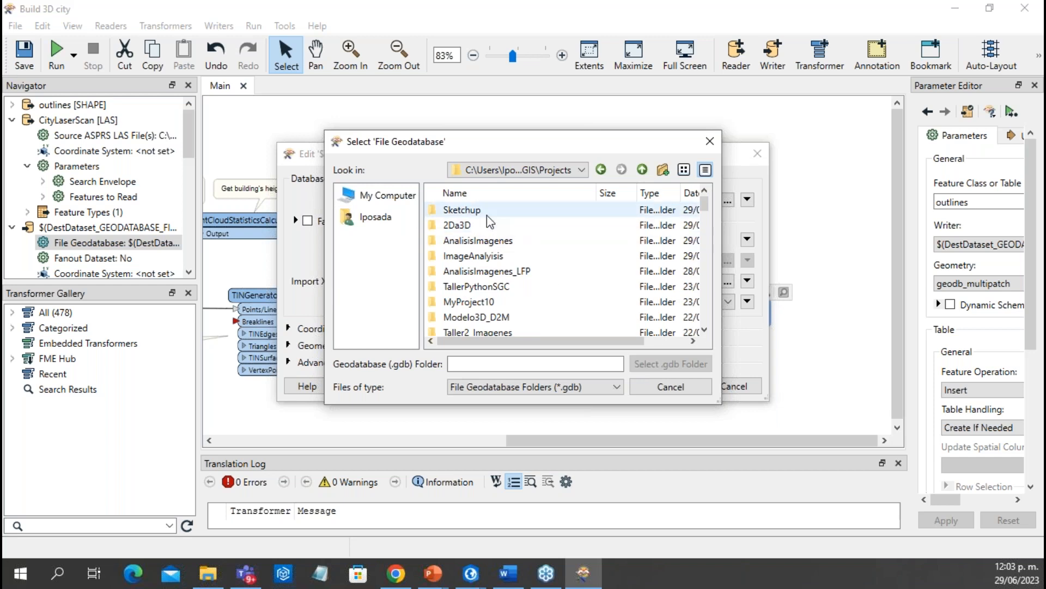
{"action": "double_click", "coordinate": [487, 212]}
{"action": "left_click", "coordinate": [487, 224]}
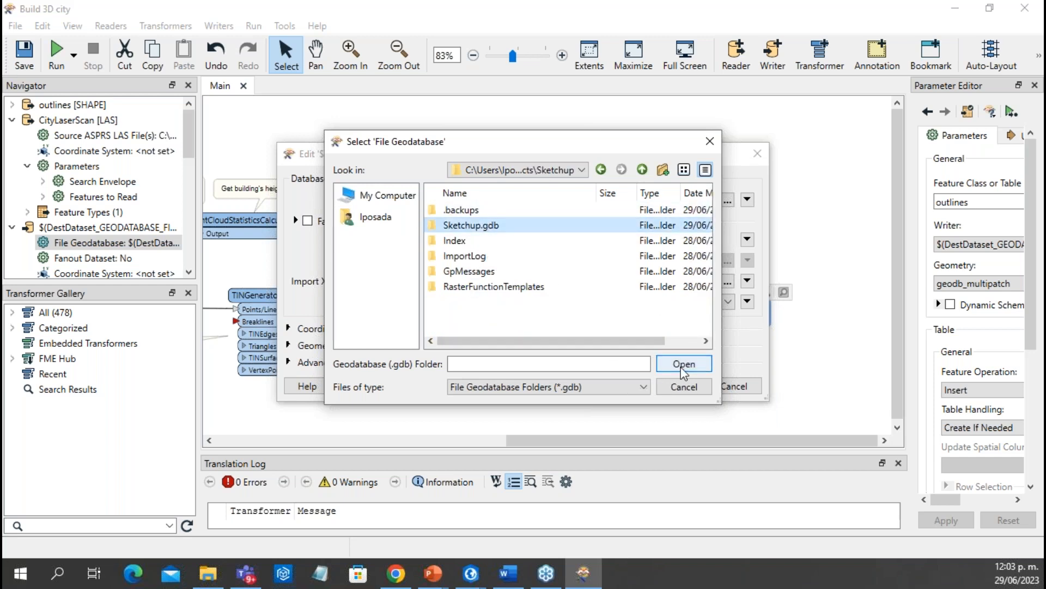
{"action": "double_click", "coordinate": [551, 225]}
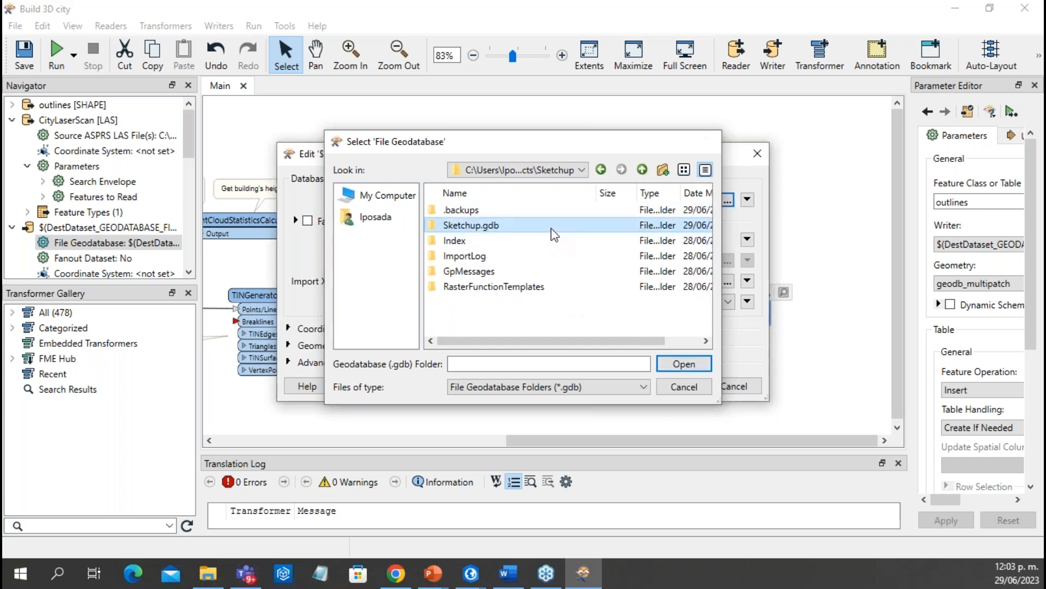
{"action": "left_click", "coordinate": [671, 385]}
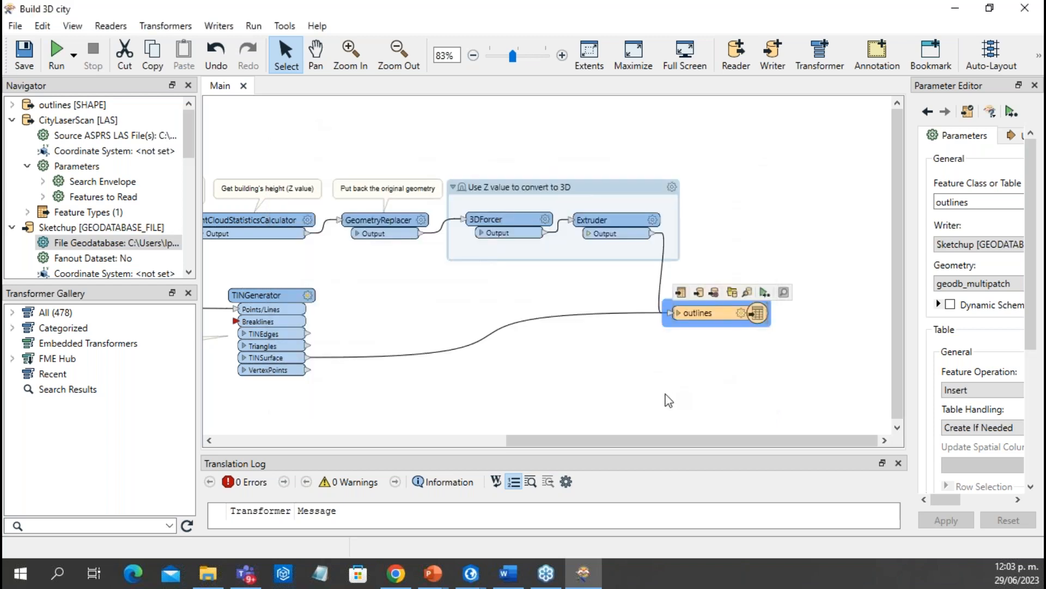
Run Build 3D city, enlarge the Translation Log, and switch to ArcGIS Pro
{"action": "left_click_drag", "start_coordinate": [619, 440], "coordinate": [453, 442]}
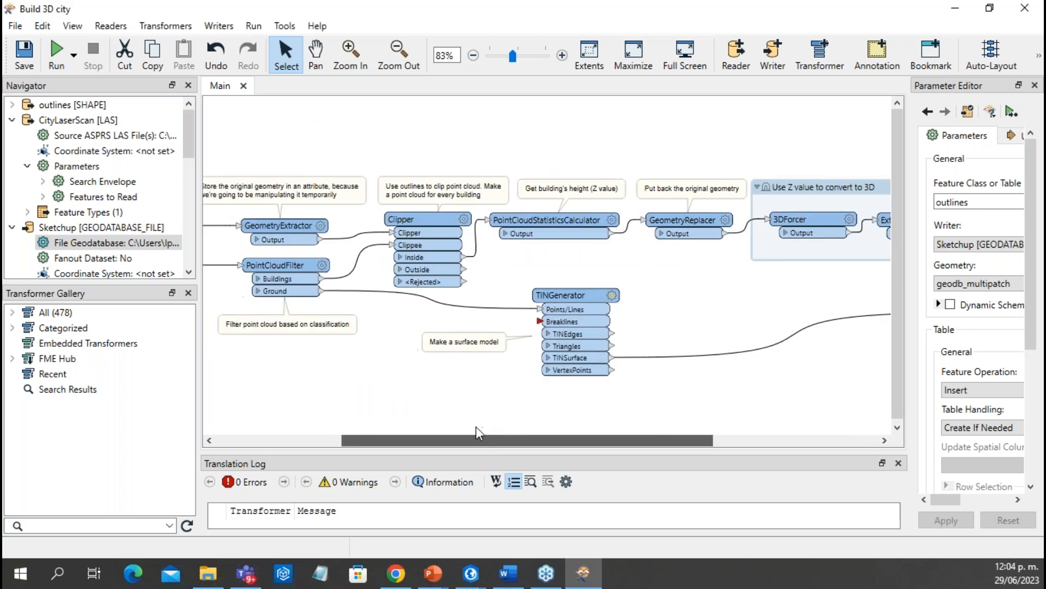
{"action": "left_click", "coordinate": [56, 55]}
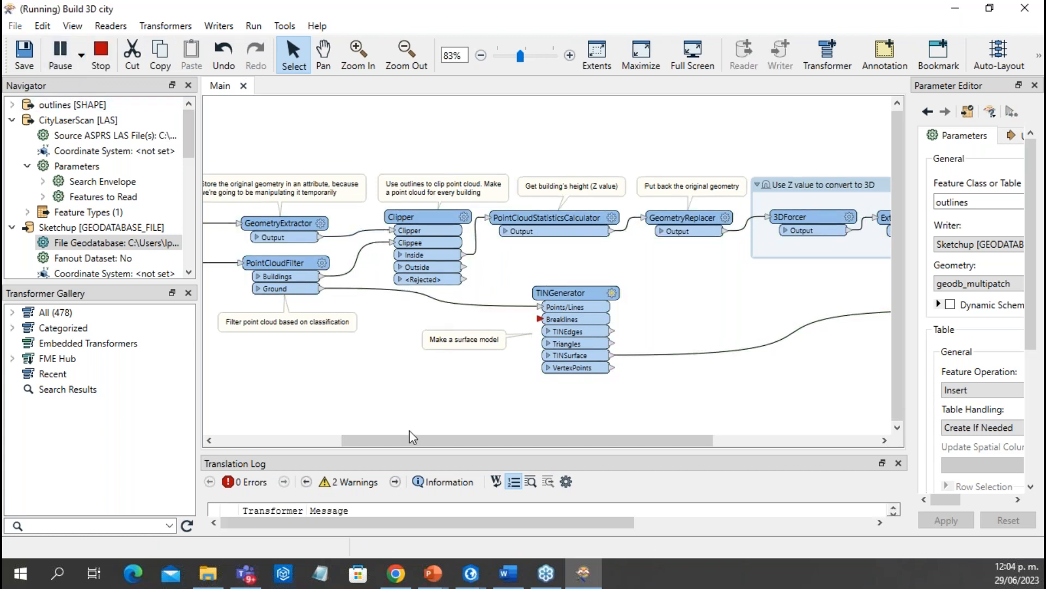
{"action": "left_click_drag", "start_coordinate": [439, 452], "coordinate": [423, 368]}
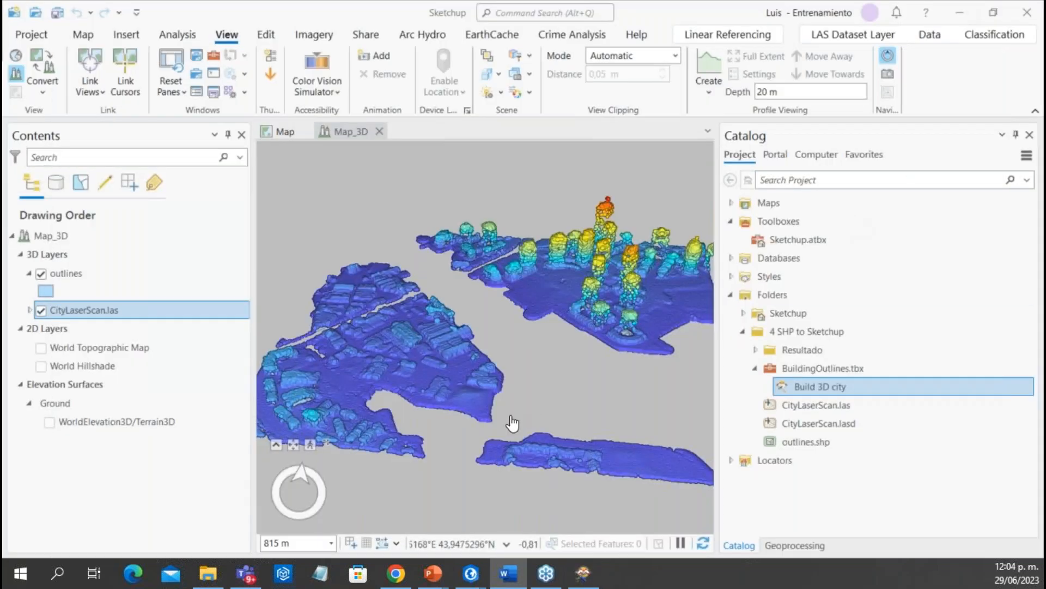
{"action": "scroll", "coordinate": [512, 423], "scroll_direction": "down", "scroll_amount": 2}
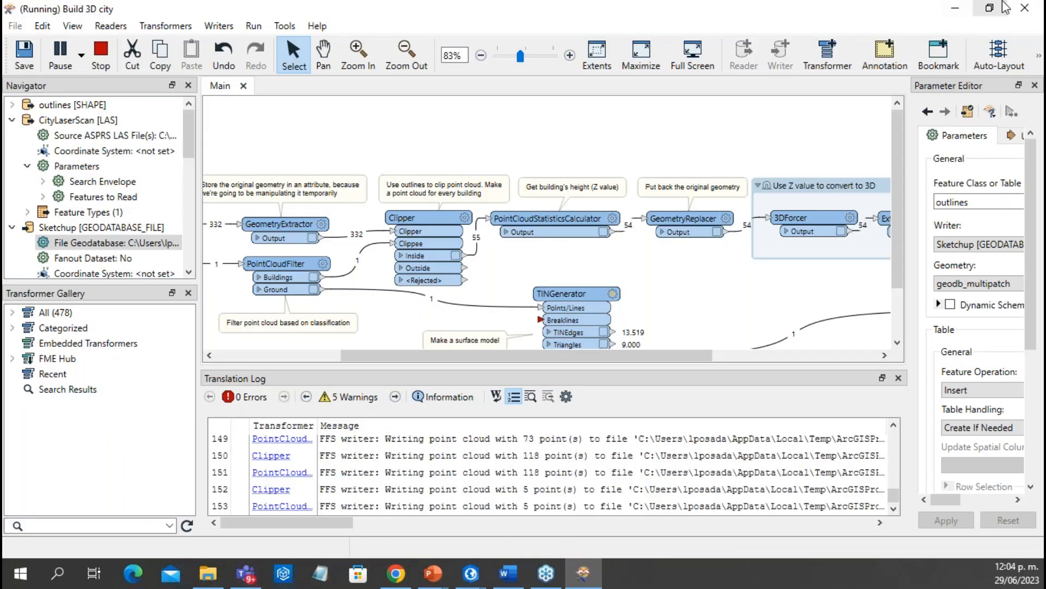
{"action": "left_click", "coordinate": [948, 13]}
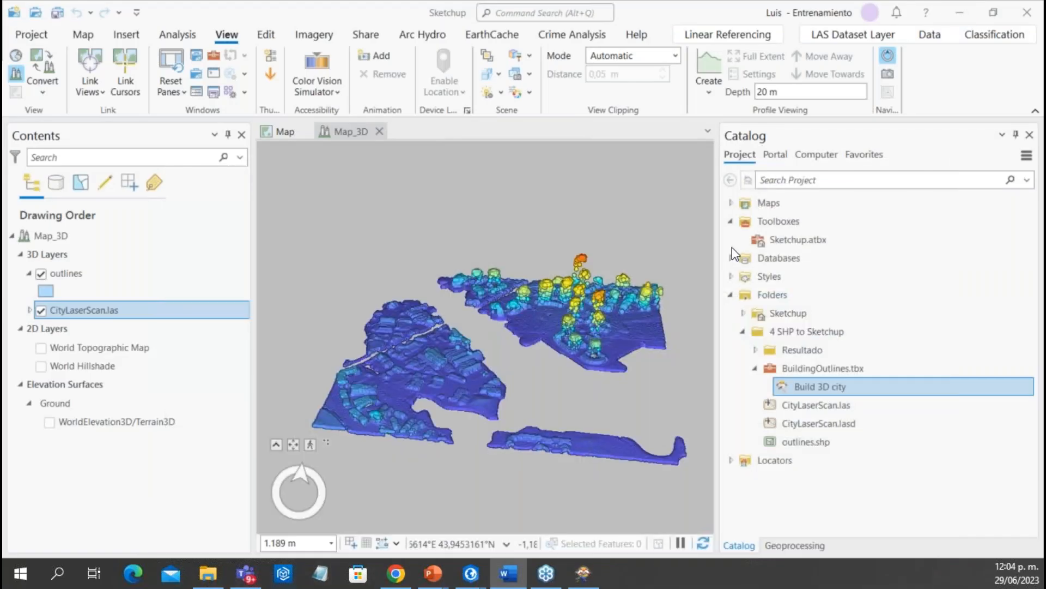
Expand the Sketchup folder in Catalog and turn off the outlines and CityLaserScan.las layers
{"action": "left_click", "coordinate": [744, 314]}
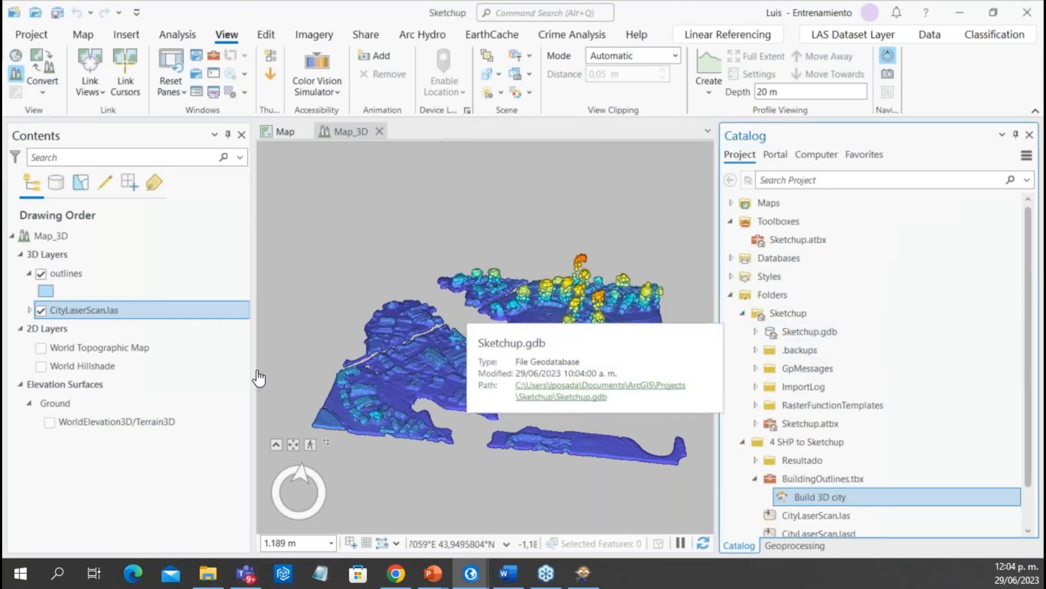
{"action": "left_click", "coordinate": [41, 274]}
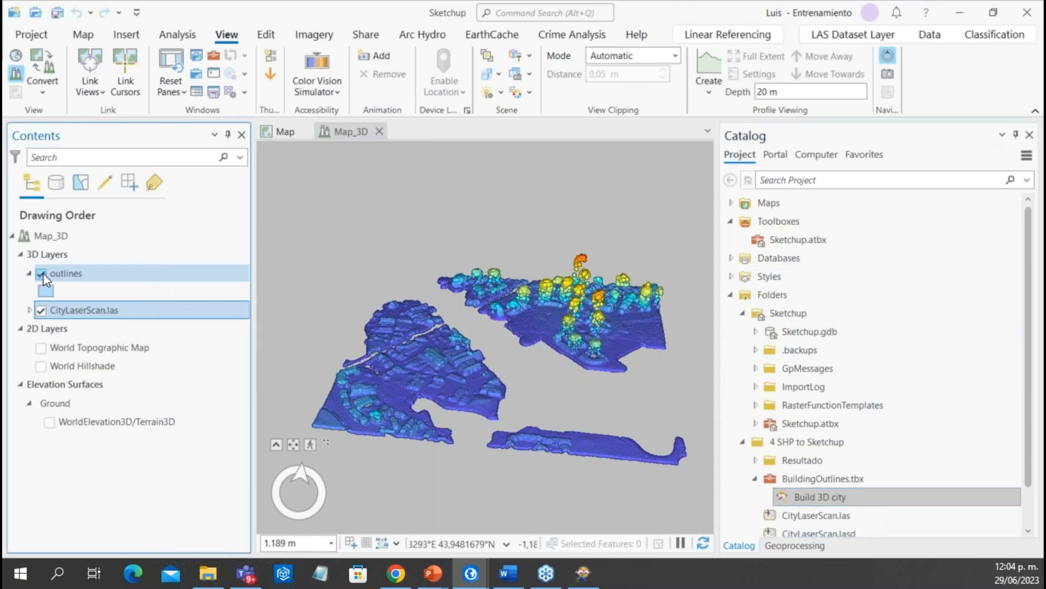
{"action": "left_click", "coordinate": [40, 311]}
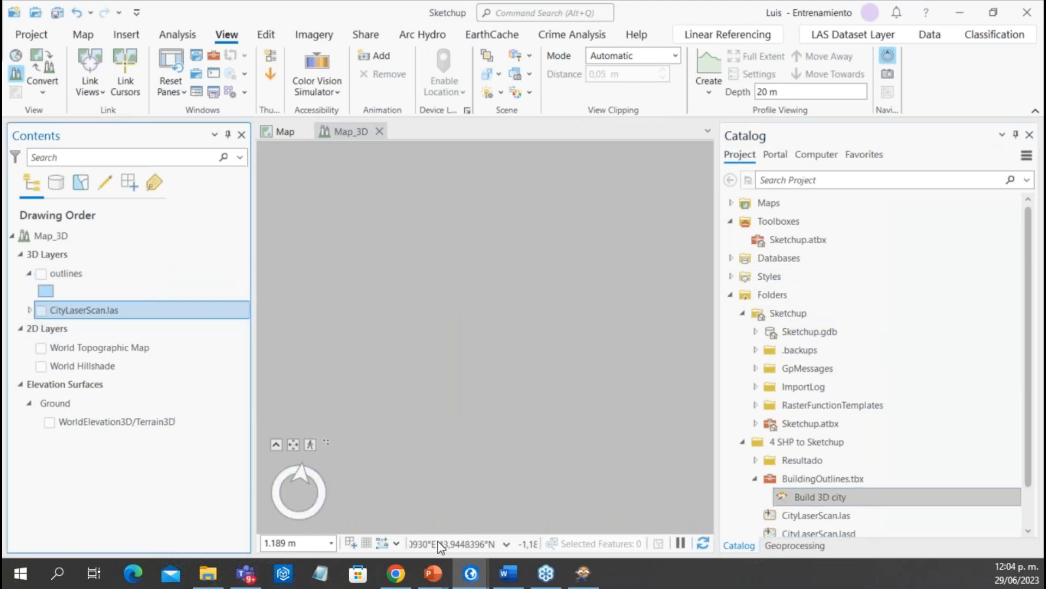
{"action": "left_click", "coordinate": [584, 581]}
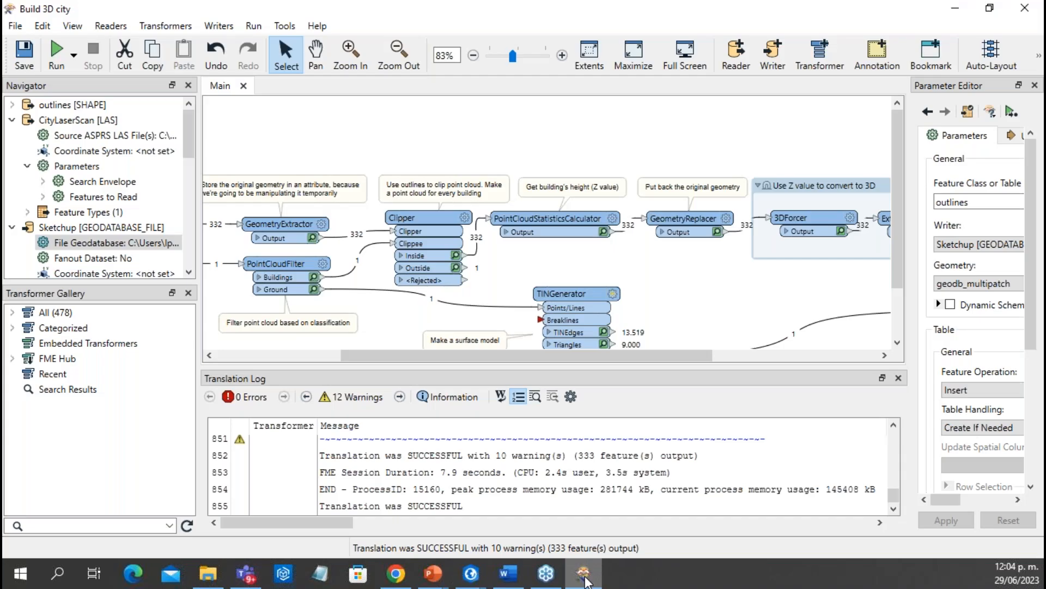
{"action": "left_click", "coordinate": [954, 9]}
Expand Sketchup.gdb and bring up the options for its new outlines feature class
{"action": "left_click", "coordinate": [755, 332]}
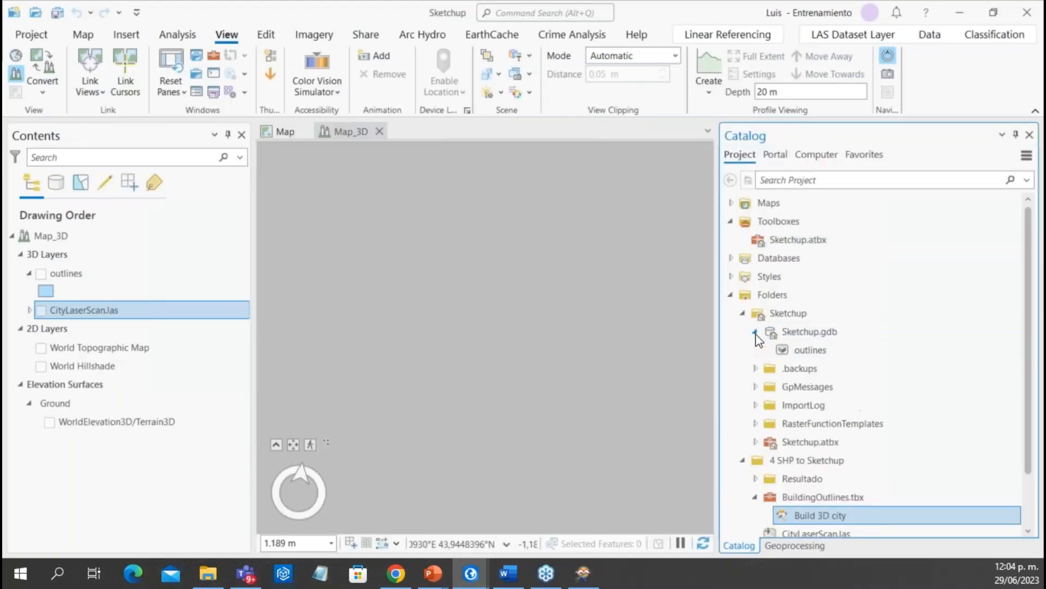
{"action": "left_click", "coordinate": [807, 350]}
{"action": "right_click", "coordinate": [809, 350]}
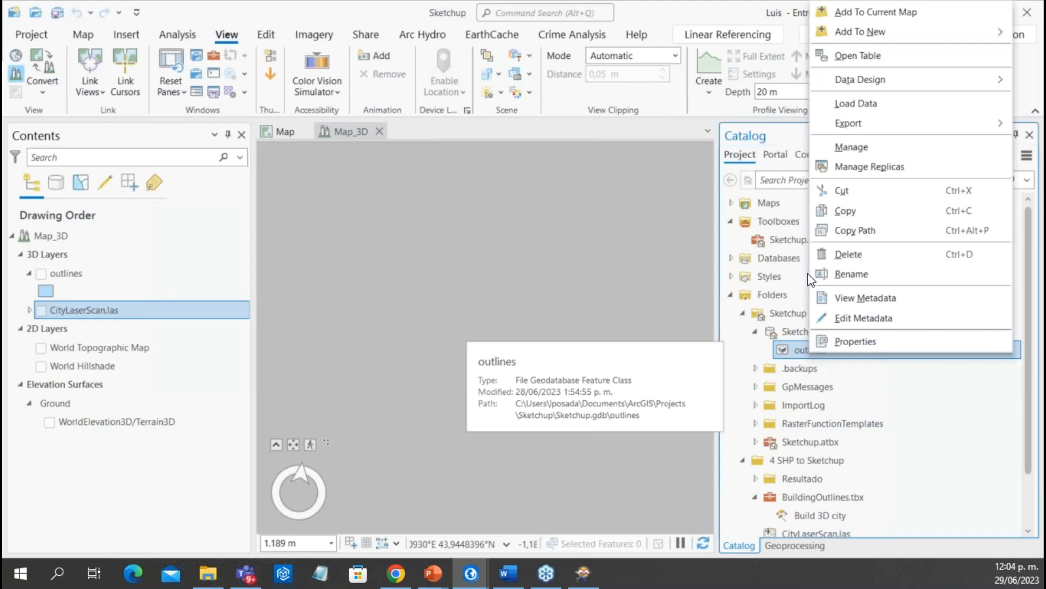
Add the Sketchup.gdb outlines feature class to the current Map_3D scene
{"action": "left_click", "coordinate": [883, 12]}
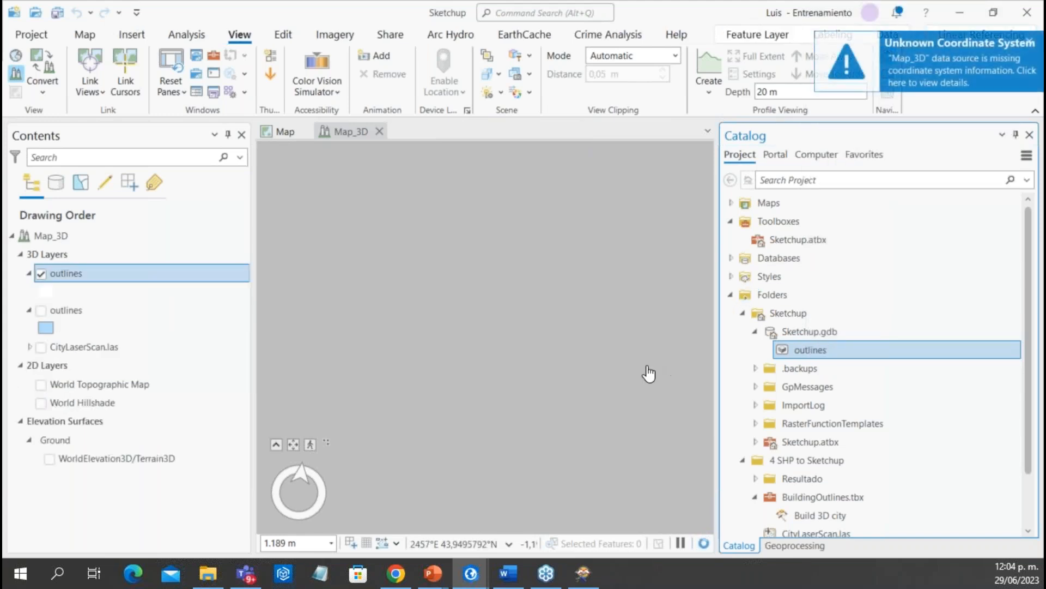
{"action": "right_click", "coordinate": [198, 270]}
{"action": "left_click", "coordinate": [557, 402]}
{"action": "scroll", "coordinate": [557, 402], "scroll_direction": "up", "scroll_amount": 10}
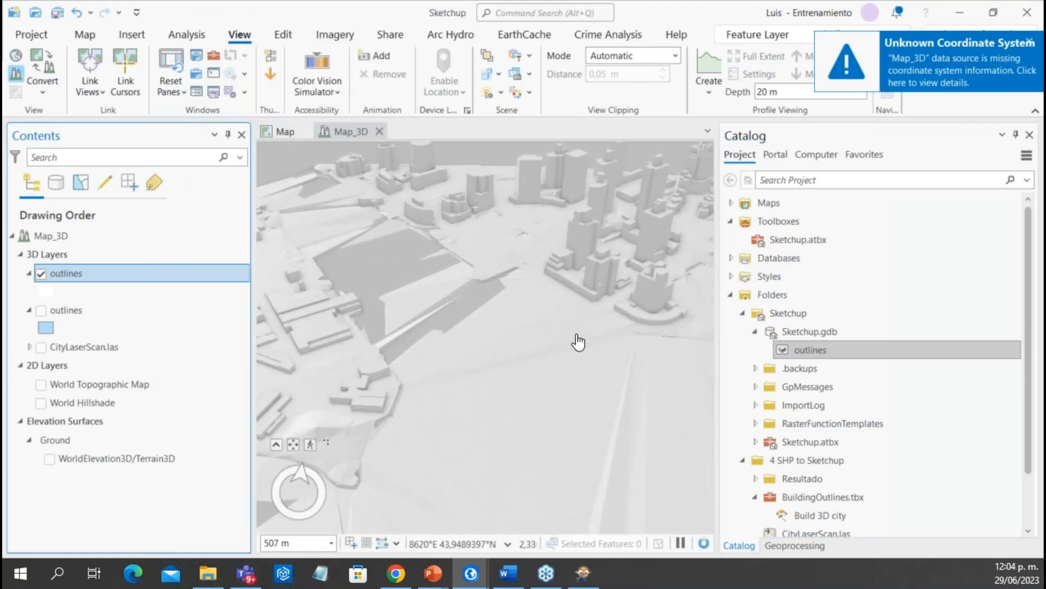
{"action": "scroll", "coordinate": [502, 362], "scroll_direction": "down", "scroll_amount": 6}
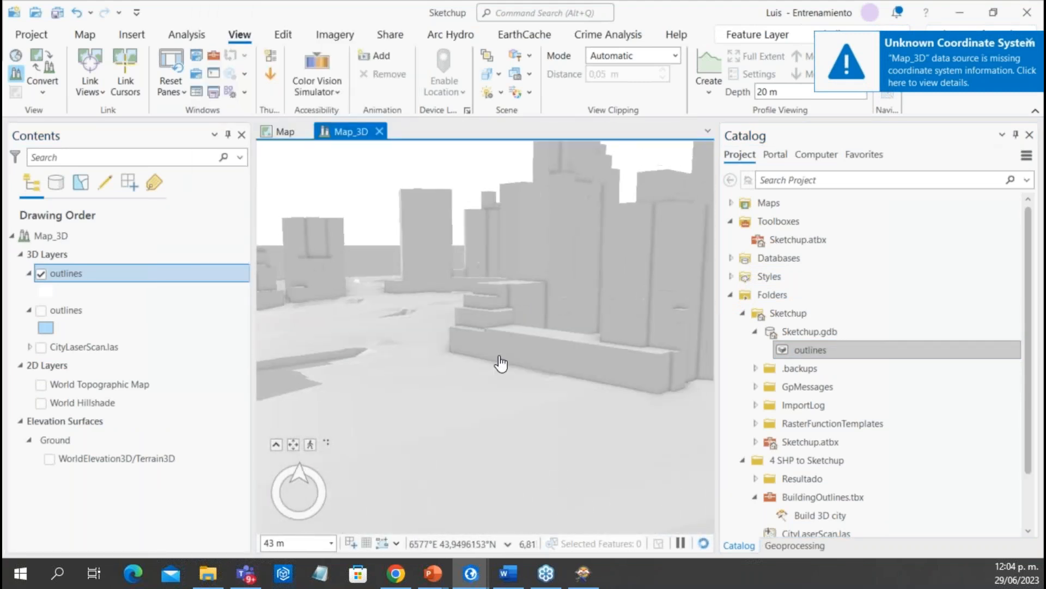
Orbit, tilt and pan Map_3D to inspect the extruded buildings across the city
{"action": "middle_click_drag", "start_coordinate": [595, 347], "coordinate": [433, 352]}
{"action": "left_click_drag", "start_coordinate": [433, 352], "coordinate": [567, 442]}
{"action": "scroll", "coordinate": [380, 374], "scroll_direction": "up", "scroll_amount": 3}
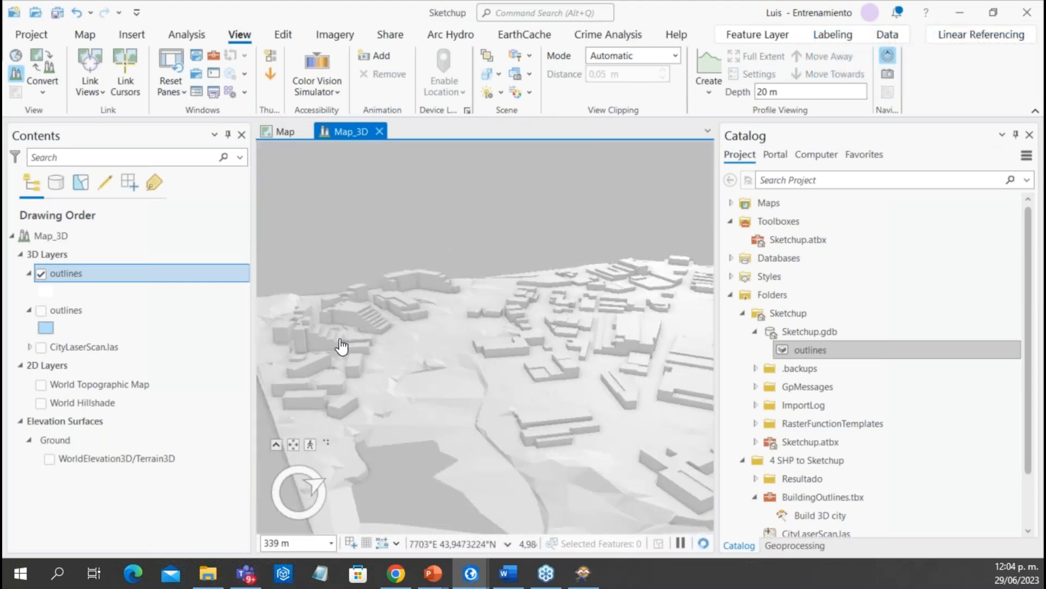
{"action": "left_click_drag", "start_coordinate": [324, 334], "coordinate": [433, 456]}
{"action": "left_click_drag", "start_coordinate": [439, 378], "coordinate": [488, 289]}
{"action": "left_click_drag", "start_coordinate": [444, 430], "coordinate": [585, 340]}
{"action": "scroll", "coordinate": [480, 407], "scroll_direction": "up", "scroll_amount": 3}
{"action": "left_click_drag", "start_coordinate": [436, 321], "coordinate": [336, 313]}
{"action": "left_click_drag", "start_coordinate": [676, 348], "coordinate": [512, 304]}
{"action": "scroll", "coordinate": [512, 355], "scroll_direction": "down", "scroll_amount": 4}
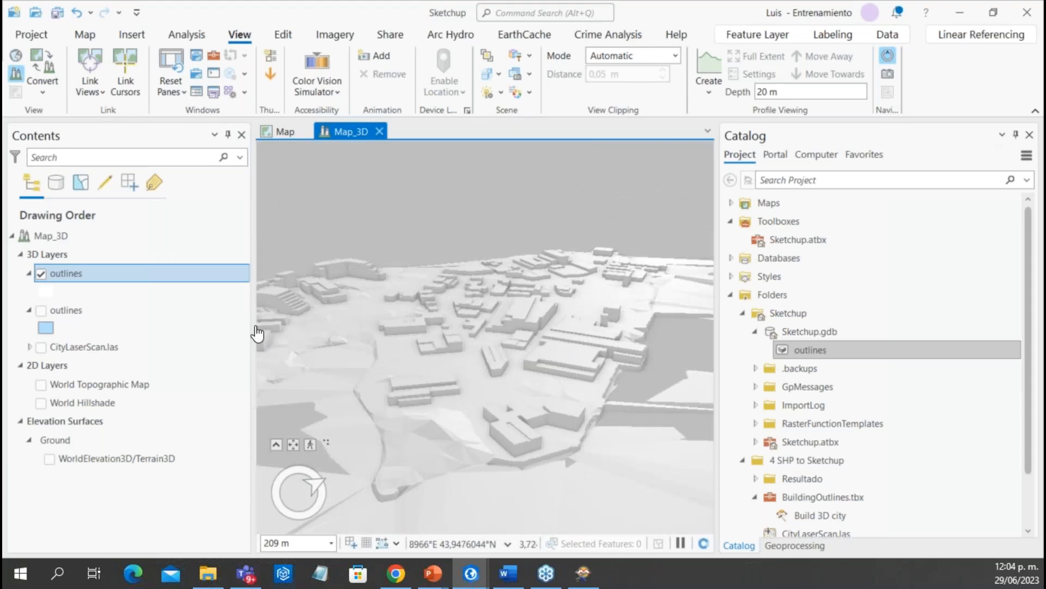
{"action": "right_click", "coordinate": [52, 296]}
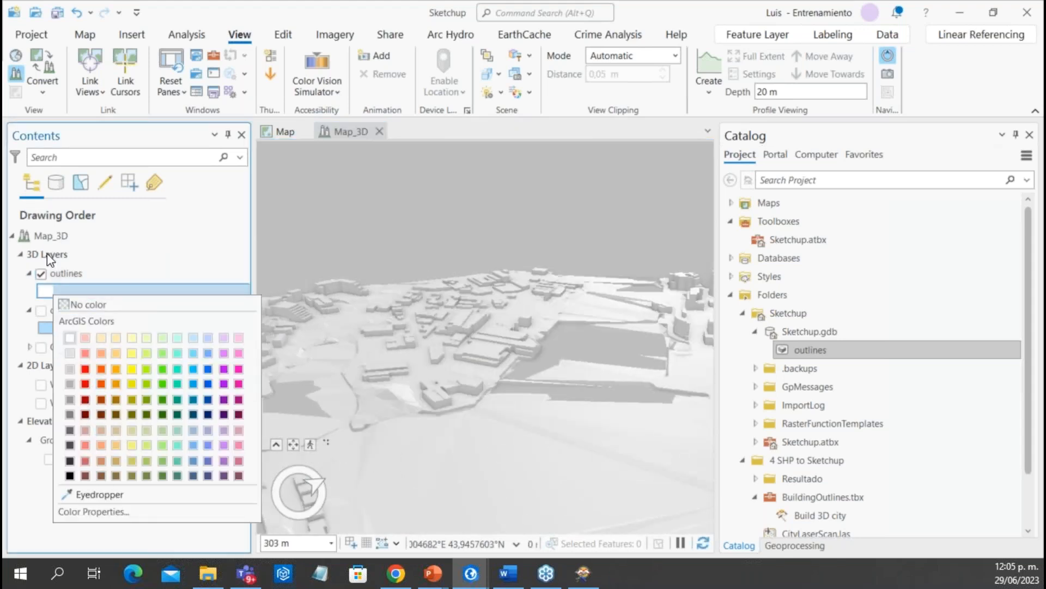
Give the outlines layer the Gray 40% with Edges mesh symbol
{"action": "left_click", "coordinate": [50, 276]}
{"action": "right_click", "coordinate": [50, 276]}
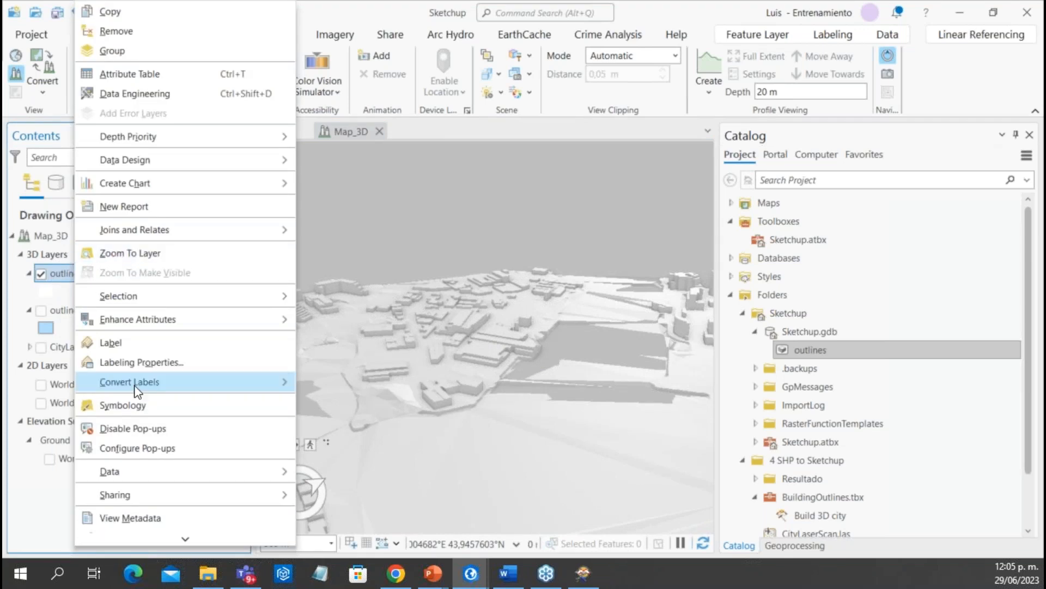
{"action": "left_click", "coordinate": [146, 406]}
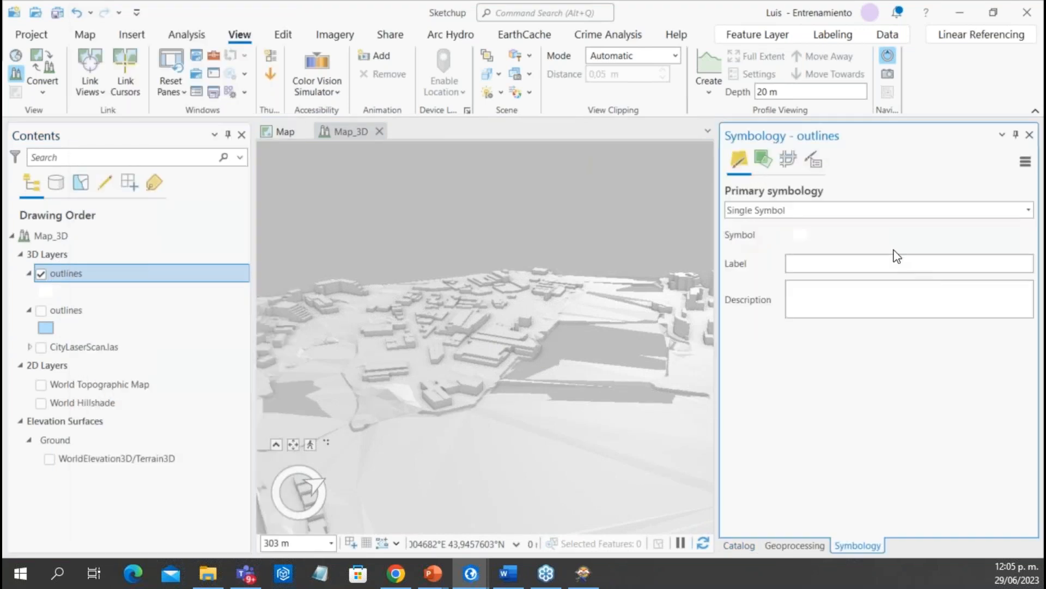
{"action": "left_click", "coordinate": [808, 238]}
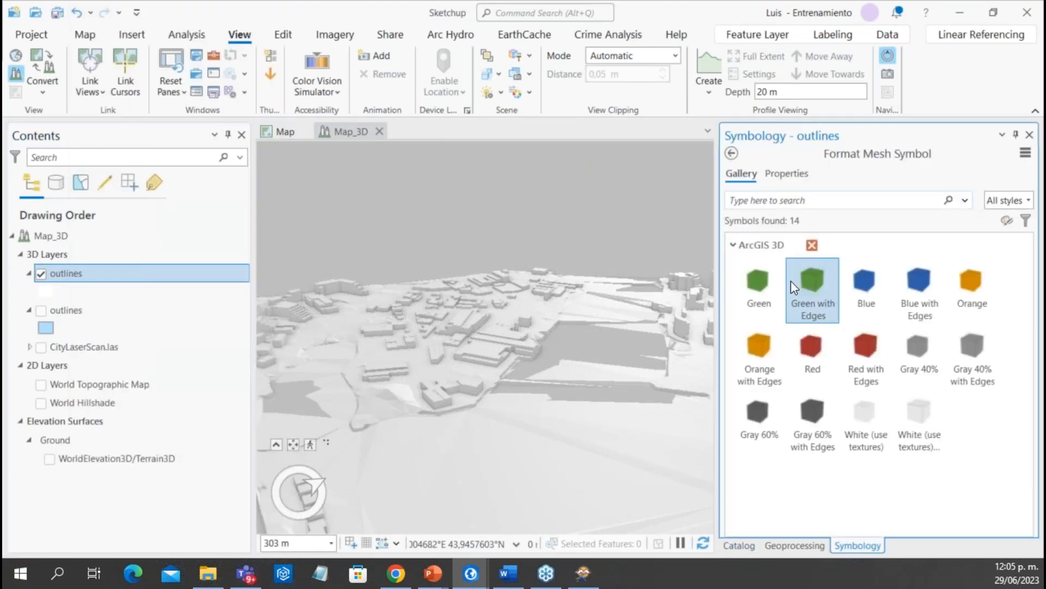
{"action": "left_click", "coordinate": [970, 349]}
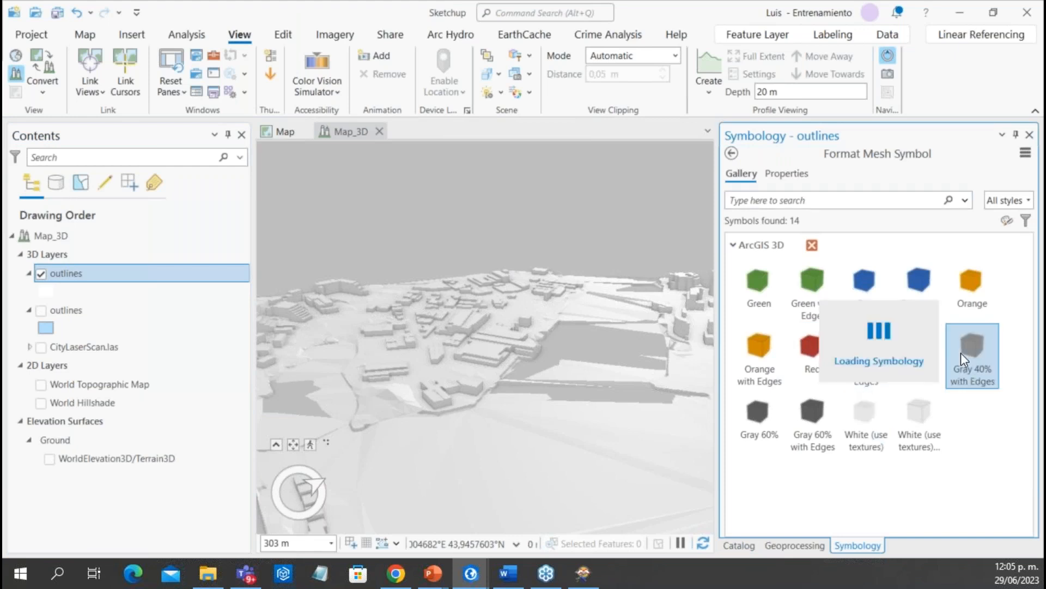
Save the ArcGIS Pro project and advance the presentation to the ¿Preguntas? slide
{"action": "scroll", "coordinate": [533, 294], "scroll_direction": "up", "scroll_amount": 5}
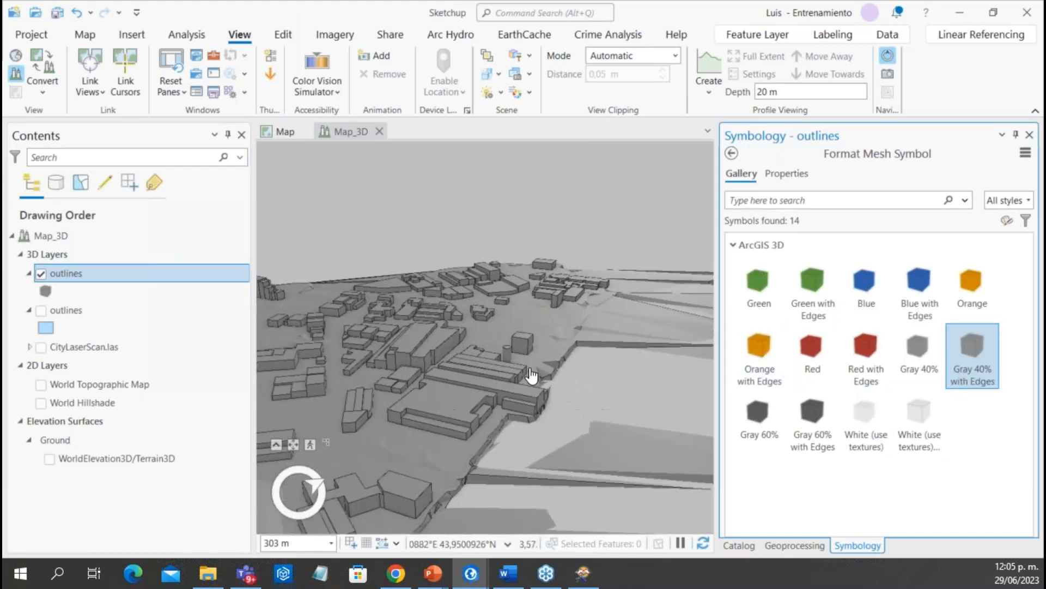
{"action": "middle_click_drag", "start_coordinate": [519, 368], "coordinate": [633, 349]}
{"action": "left_click_drag", "start_coordinate": [596, 334], "coordinate": [509, 335]}
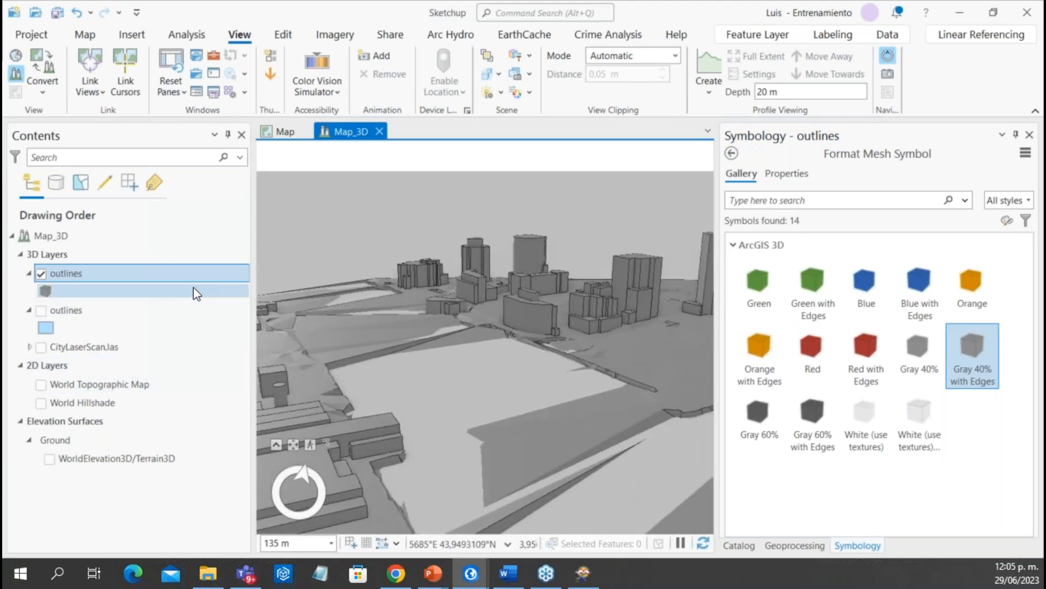
{"action": "left_click", "coordinate": [57, 13]}
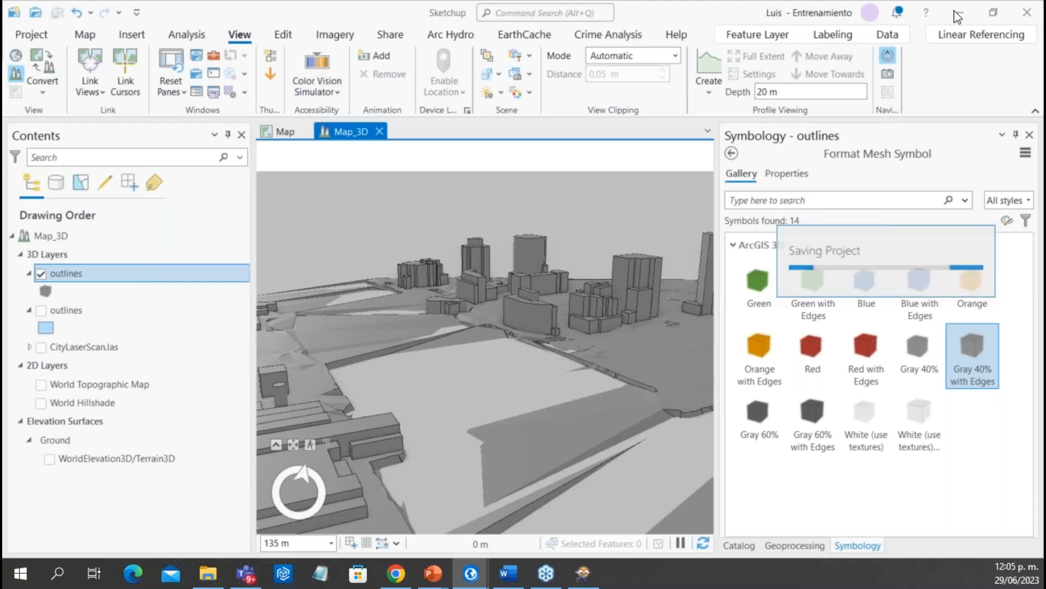
{"action": "left_click", "coordinate": [957, 16]}
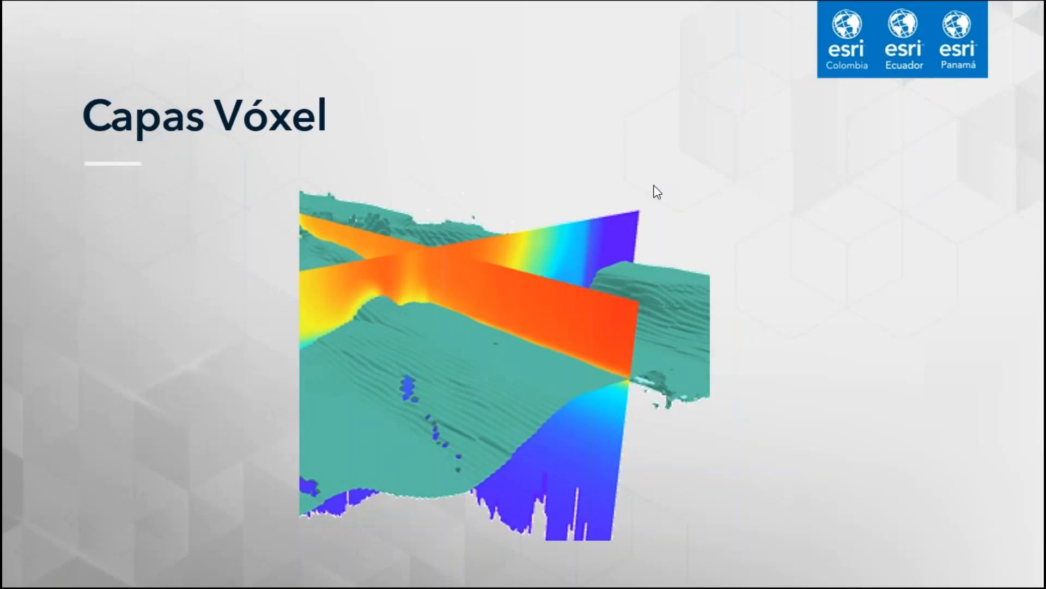
{"action": "left_click", "coordinate": [648, 187]}
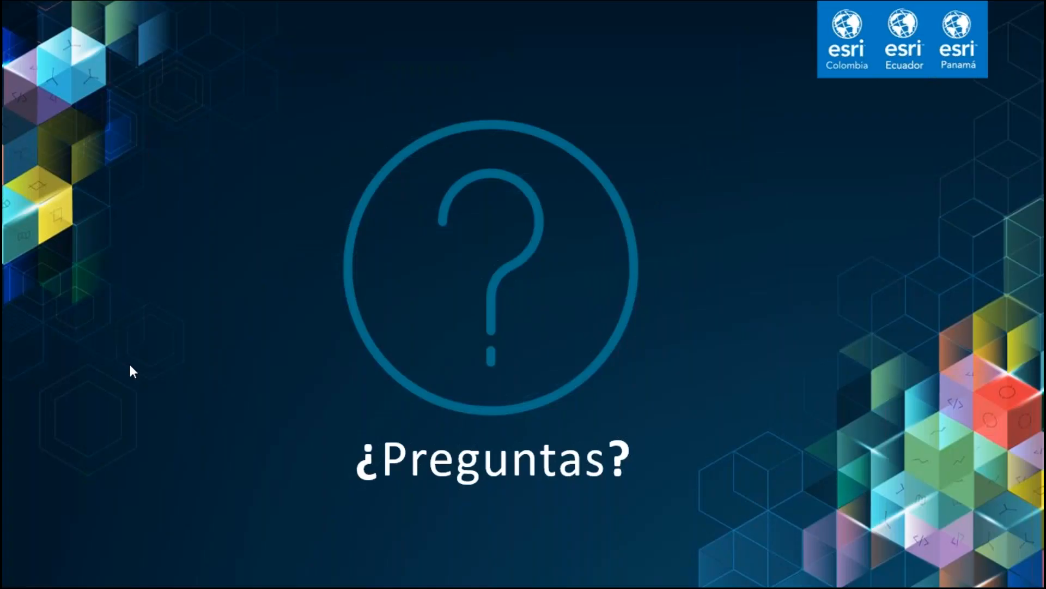
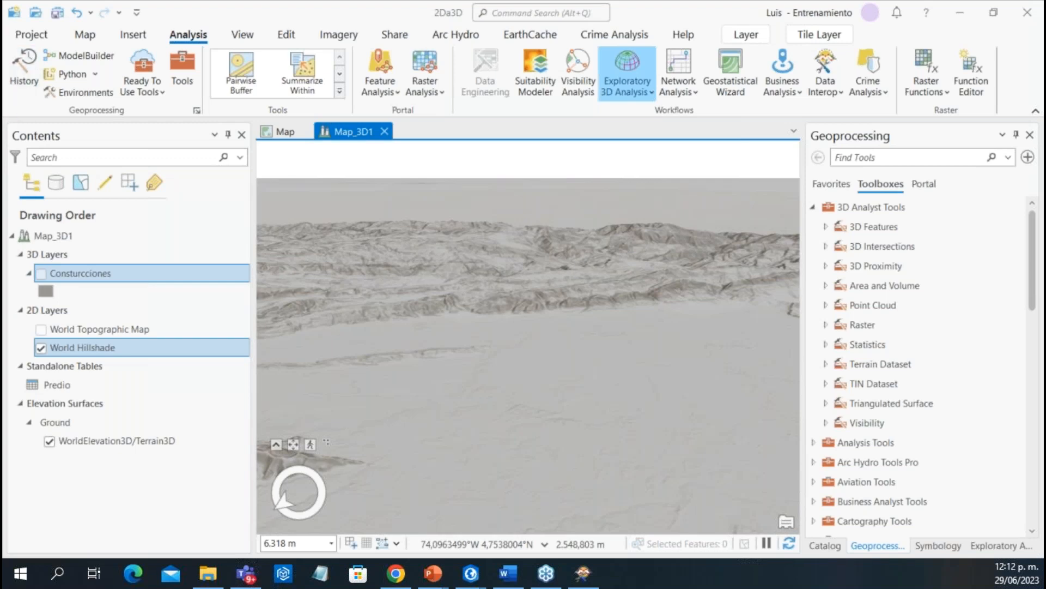
Minimize ArcGIS Pro so the PowerPoint slideshow shows
{"action": "left_click", "coordinate": [968, 26]}
Settle on the 'Compartir Escenas en la web' slide and switch back to ArcGIS Pro
{"action": "left_click", "coordinate": [812, 324]}
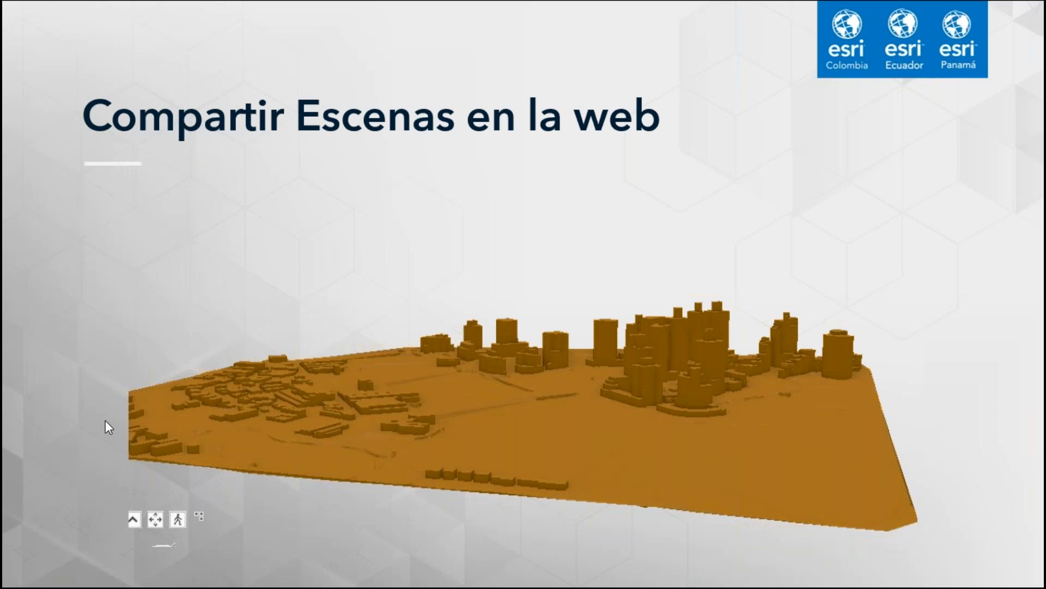
{"action": "left_click", "coordinate": [178, 472]}
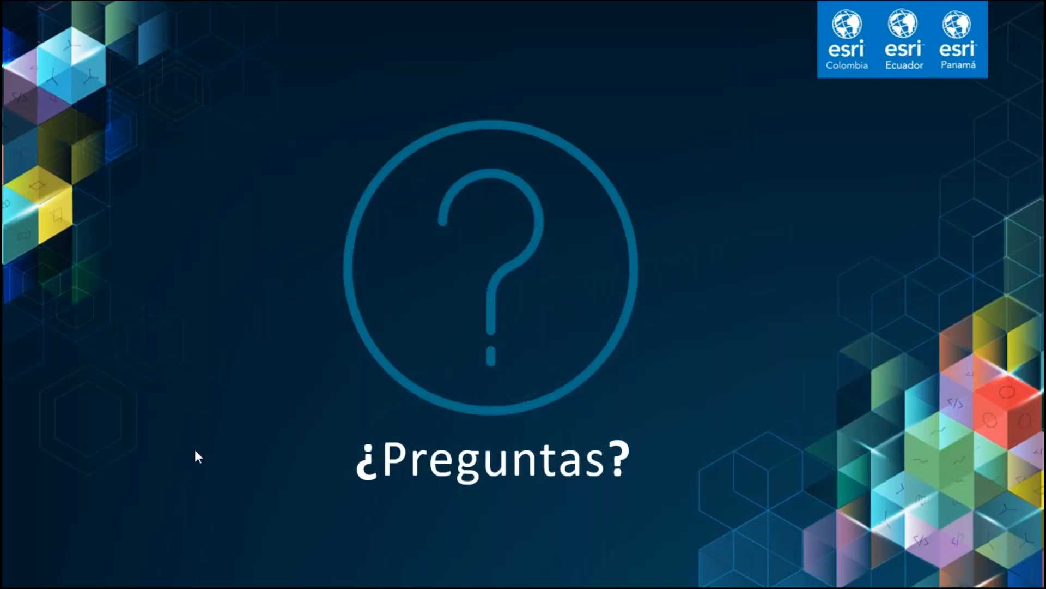
{"action": "key", "text": "Left"}
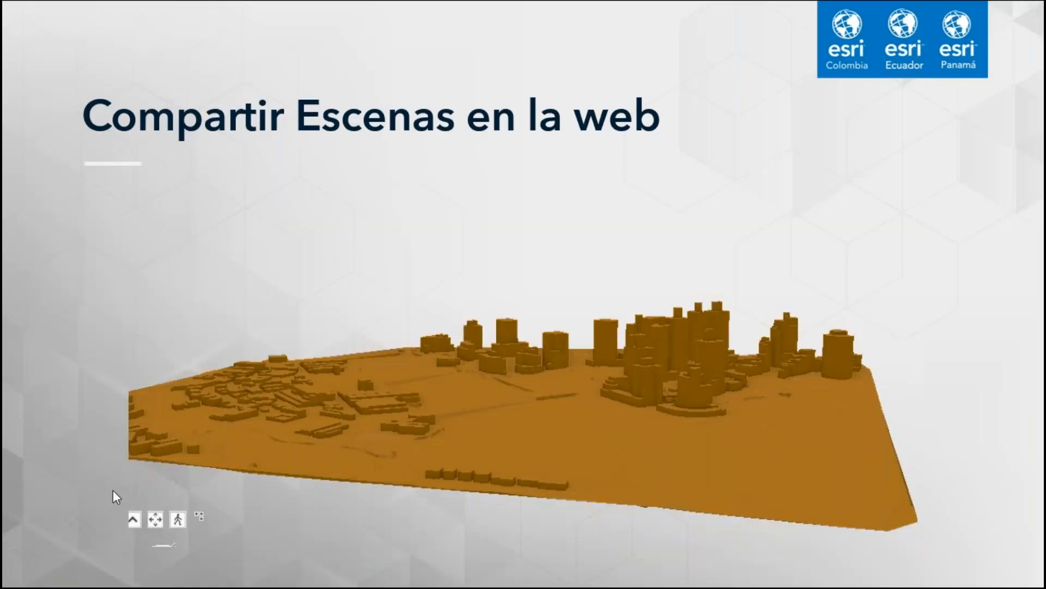
{"action": "key", "text": "alt+Tab"}
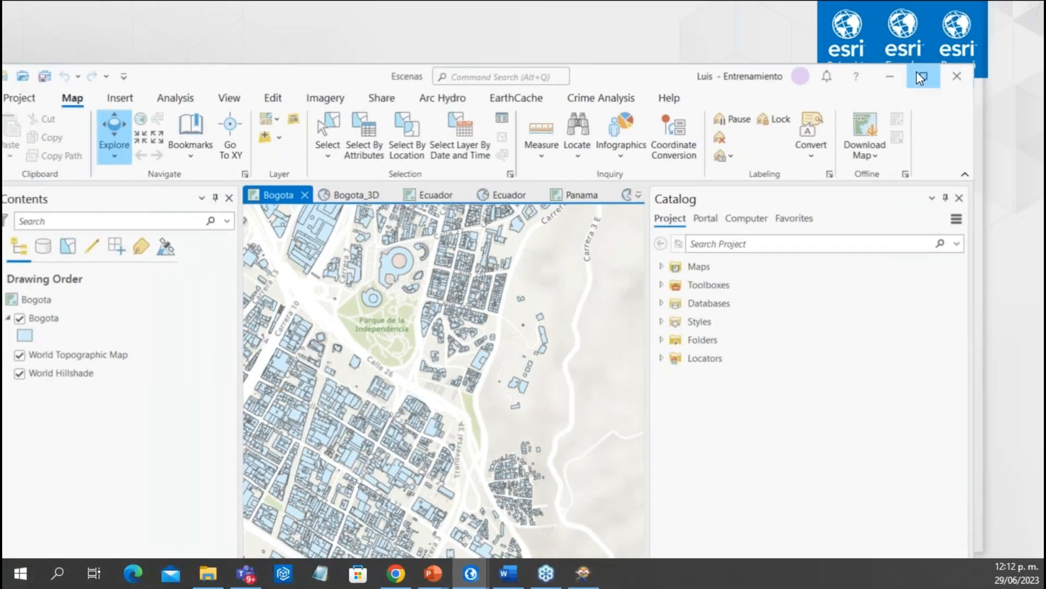
Maximize ArcGIS Pro, zoom and pan the Bogota map, then open the Bogota_3D scene
{"action": "left_click", "coordinate": [916, 71]}
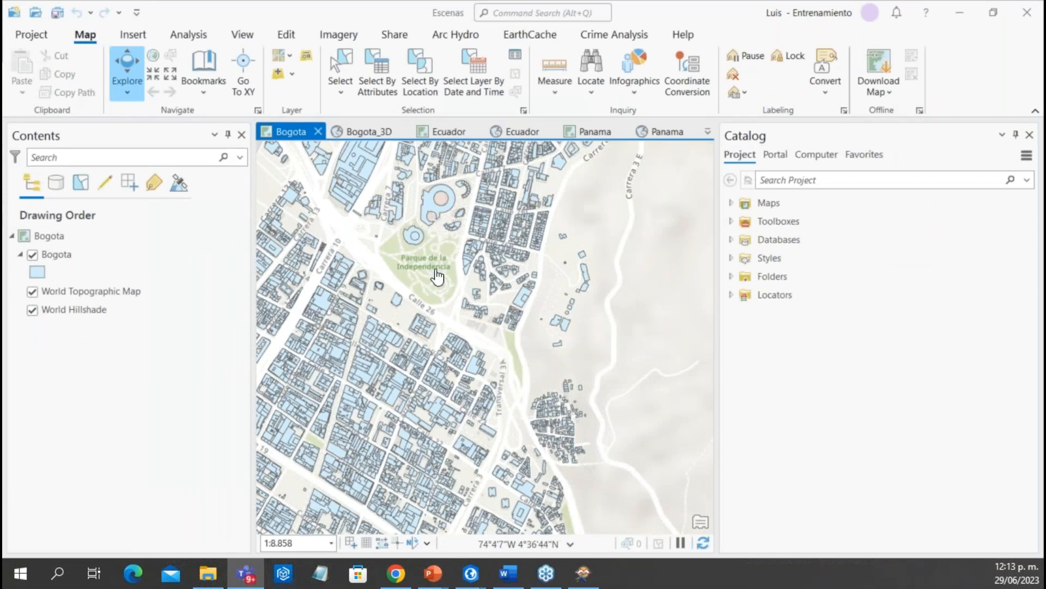
{"action": "scroll", "coordinate": [376, 360], "scroll_direction": "down", "scroll_amount": 3}
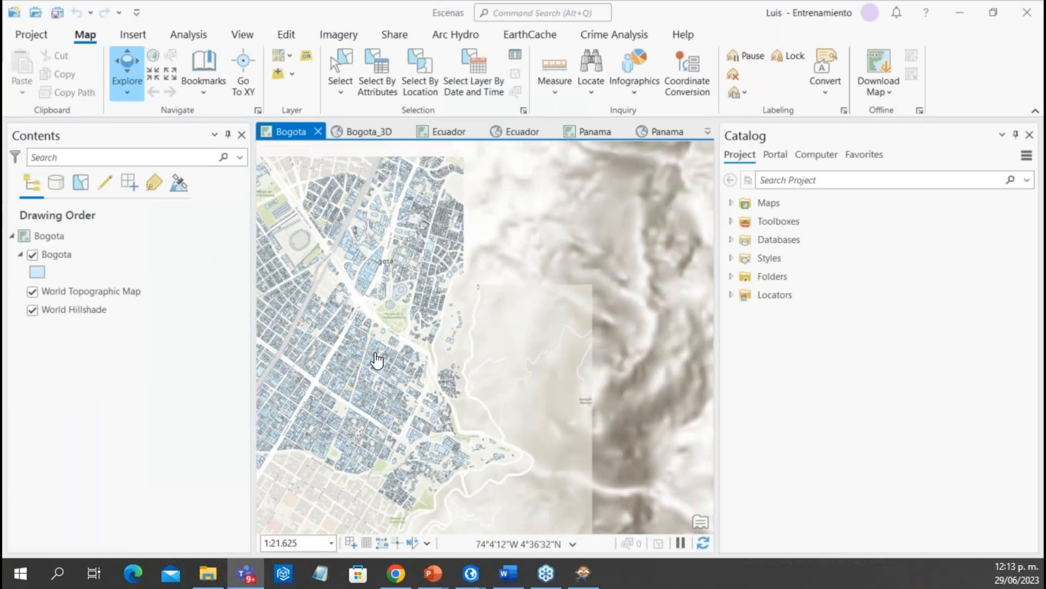
{"action": "left_click_drag", "start_coordinate": [376, 360], "coordinate": [436, 360]}
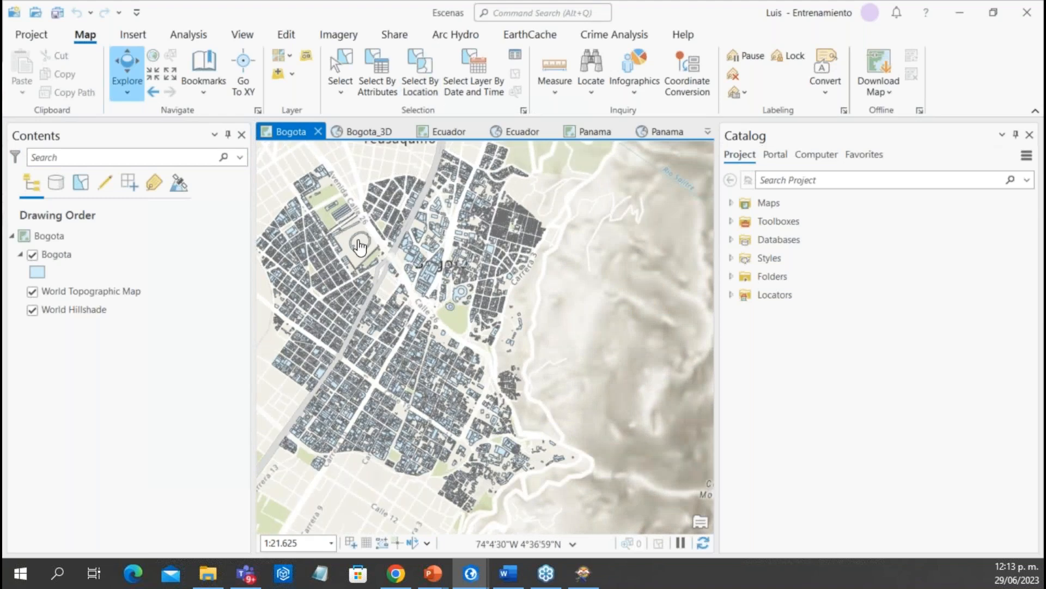
{"action": "scroll", "coordinate": [360, 247], "scroll_direction": "up", "scroll_amount": 2}
{"action": "left_click", "coordinate": [360, 132]}
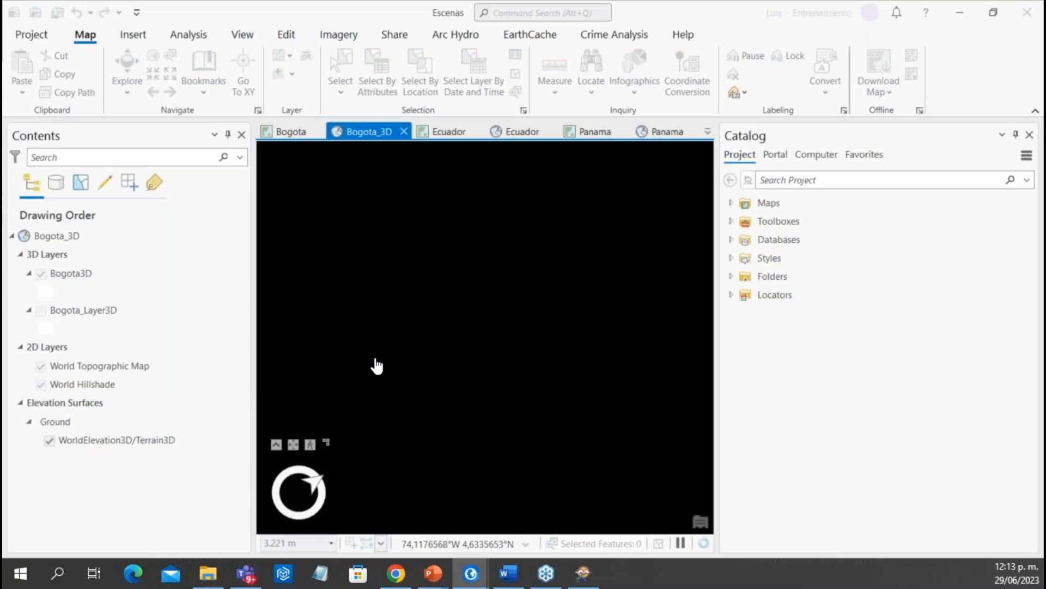
Zoom the scene to the Bogota3D layer's extent and zoom in on downtown
{"action": "left_click", "coordinate": [92, 279]}
{"action": "right_click", "coordinate": [110, 280]}
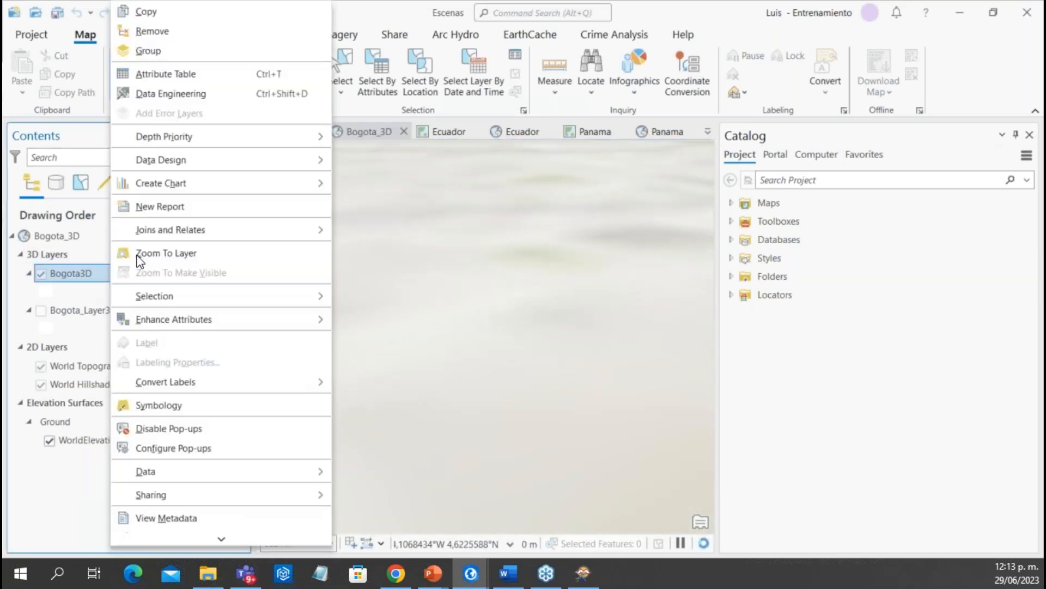
{"action": "left_click", "coordinate": [141, 250]}
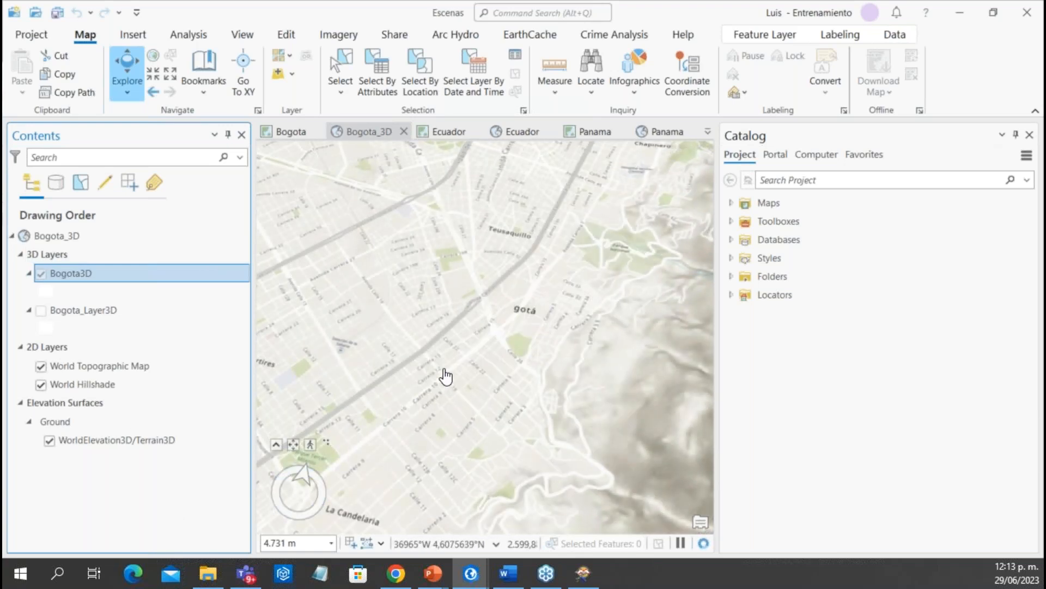
{"action": "scroll", "coordinate": [442, 380], "scroll_direction": "up", "scroll_amount": 2}
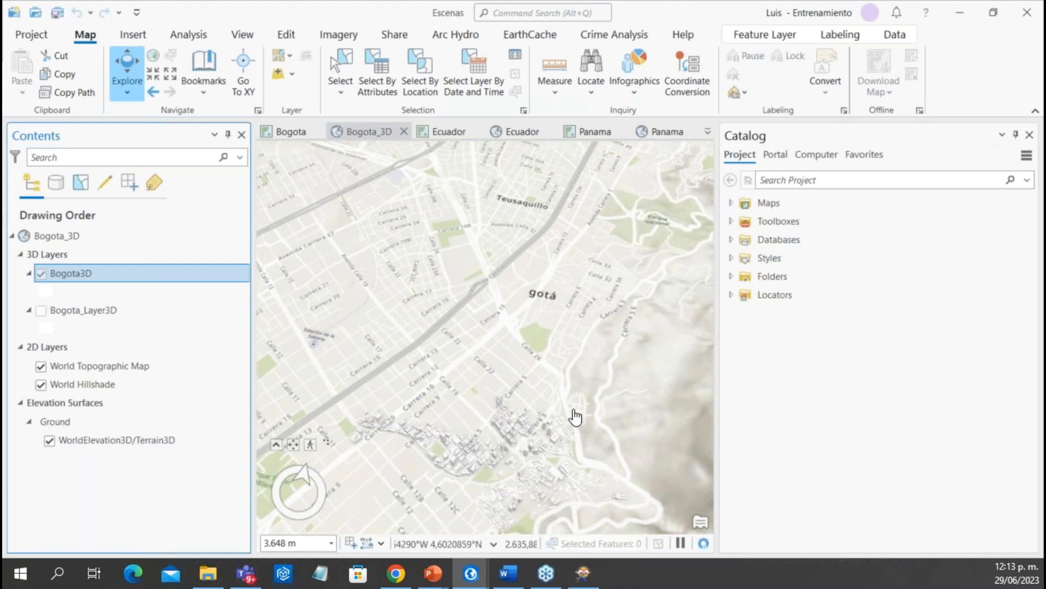
{"action": "scroll", "coordinate": [559, 437], "scroll_direction": "up", "scroll_amount": 3}
{"action": "scroll", "coordinate": [450, 480], "scroll_direction": "up", "scroll_amount": 5}
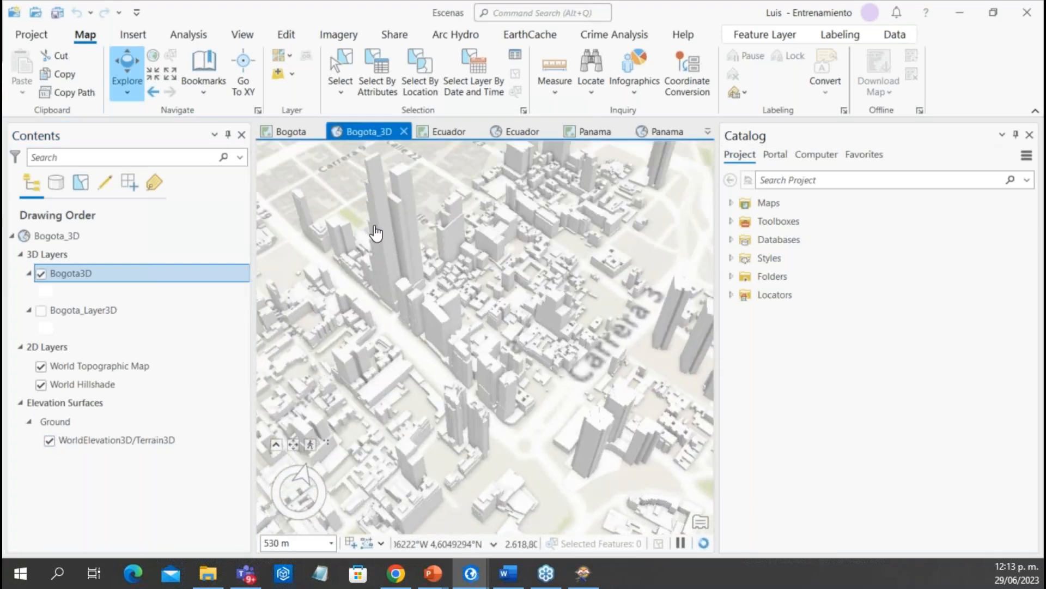
Pan across downtown buildings to frame Parque de la Independencia and its round building
{"action": "left_click_drag", "start_coordinate": [491, 507], "coordinate": [474, 532]}
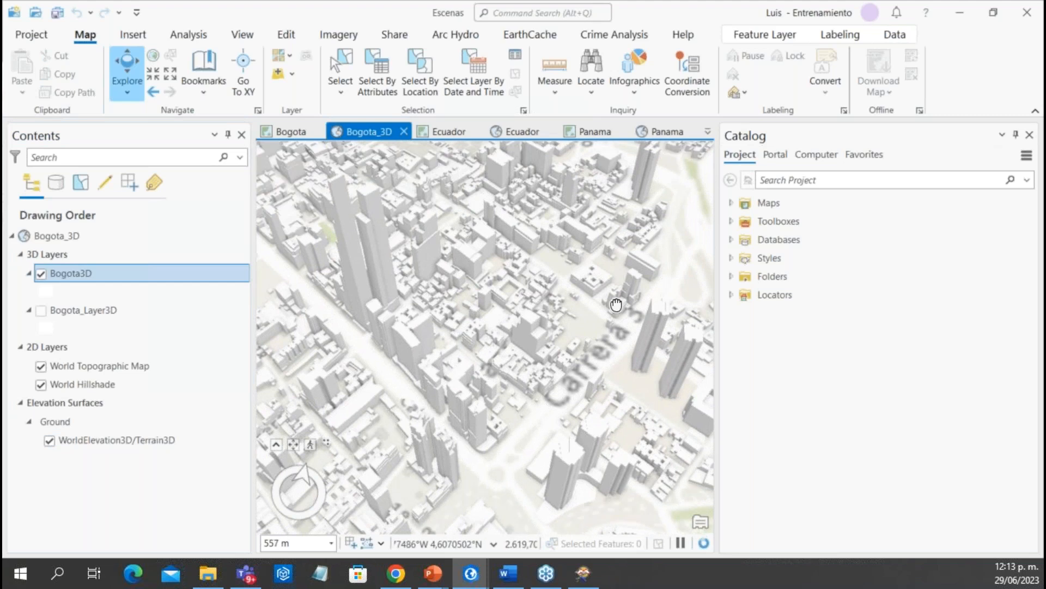
{"action": "left_click_drag", "start_coordinate": [643, 268], "coordinate": [614, 309]}
{"action": "left_click_drag", "start_coordinate": [554, 273], "coordinate": [490, 343]}
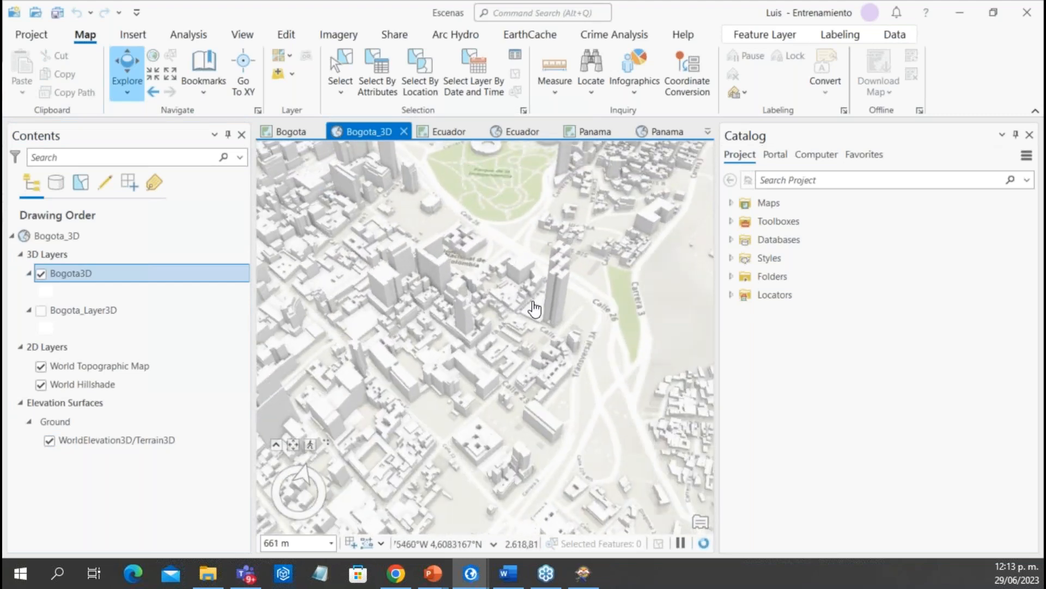
{"action": "scroll", "coordinate": [553, 298], "scroll_direction": "down", "scroll_amount": 5}
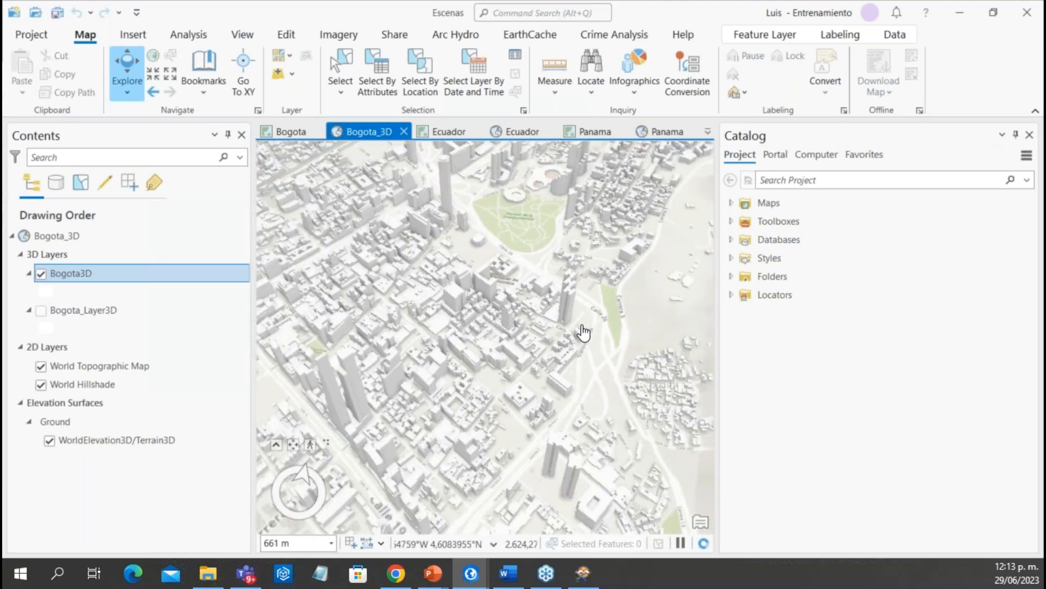
{"action": "scroll", "coordinate": [531, 268], "scroll_direction": "up", "scroll_amount": 5}
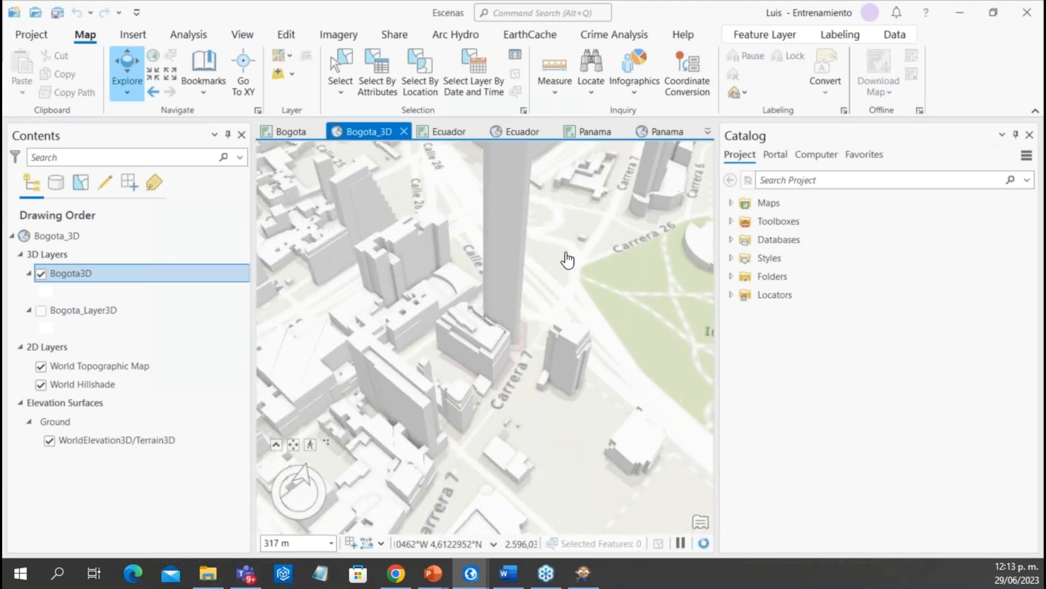
{"action": "left_click_drag", "start_coordinate": [529, 262], "coordinate": [437, 264]}
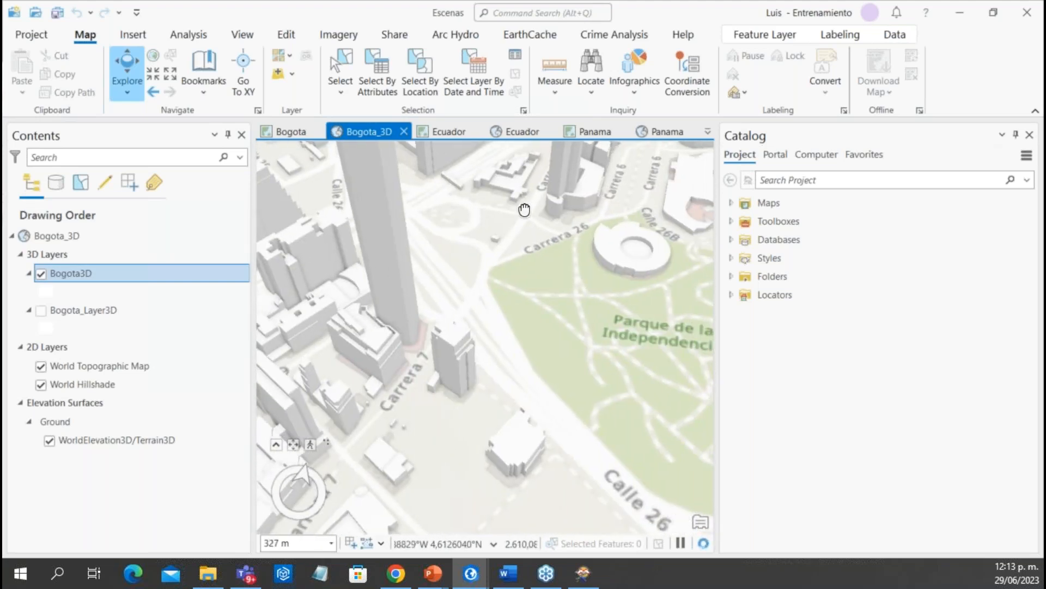
{"action": "left_click_drag", "start_coordinate": [524, 210], "coordinate": [479, 217]}
{"action": "scroll", "coordinate": [637, 233], "scroll_direction": "down", "scroll_amount": 3}
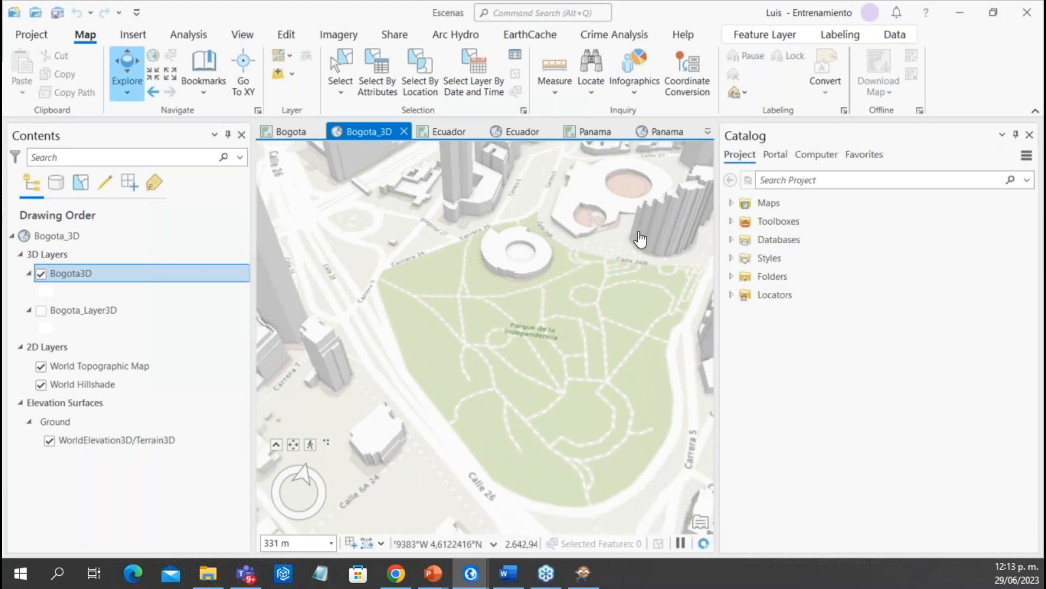
{"action": "scroll", "coordinate": [396, 367], "scroll_direction": "down", "scroll_amount": 4}
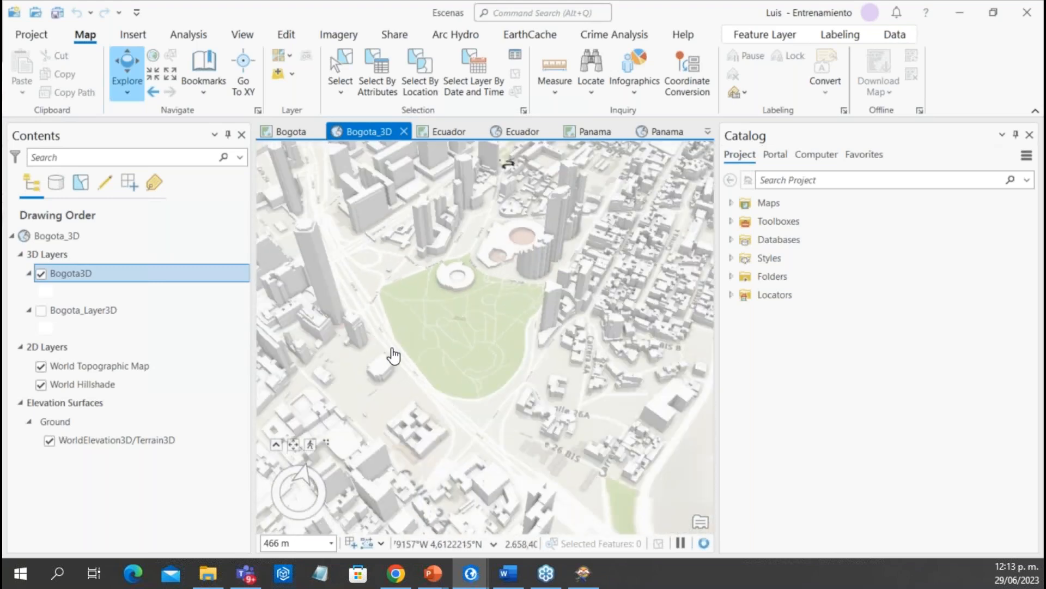
{"action": "left_click_drag", "start_coordinate": [396, 367], "coordinate": [518, 381]}
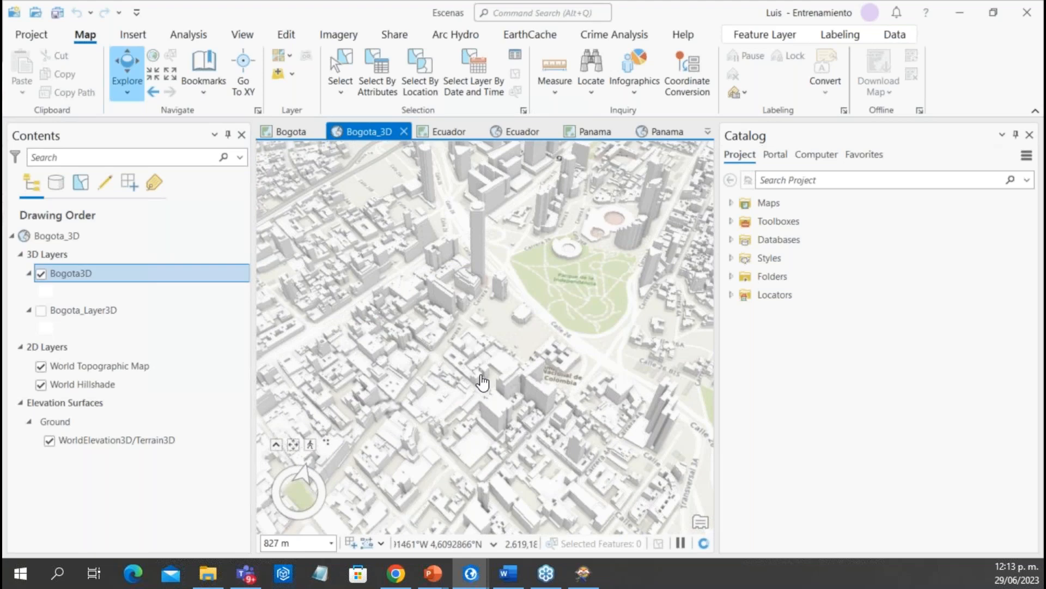
{"action": "left_click", "coordinate": [45, 292]}
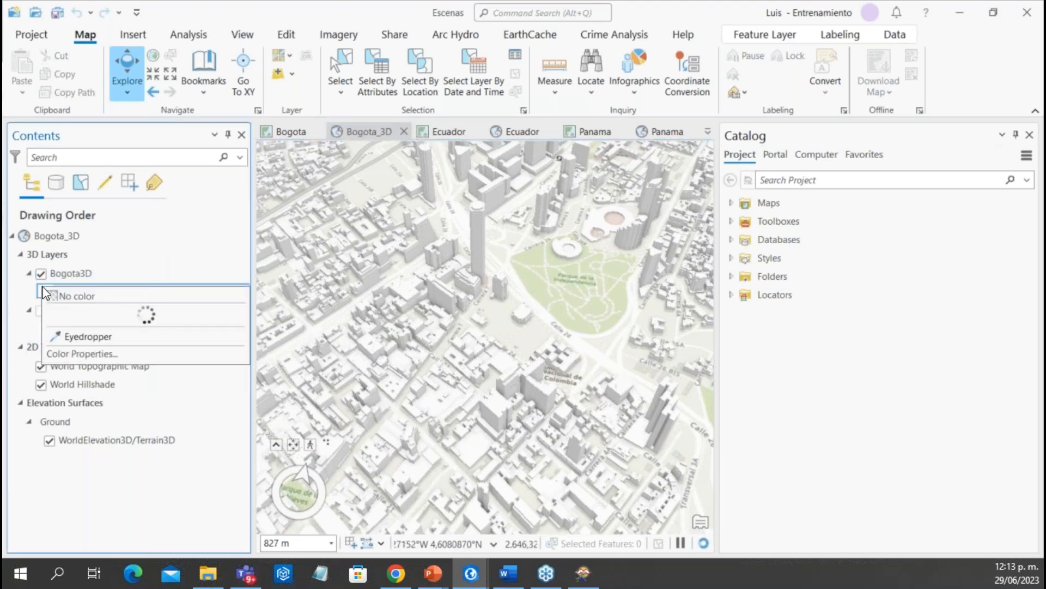
{"action": "left_click", "coordinate": [54, 362]}
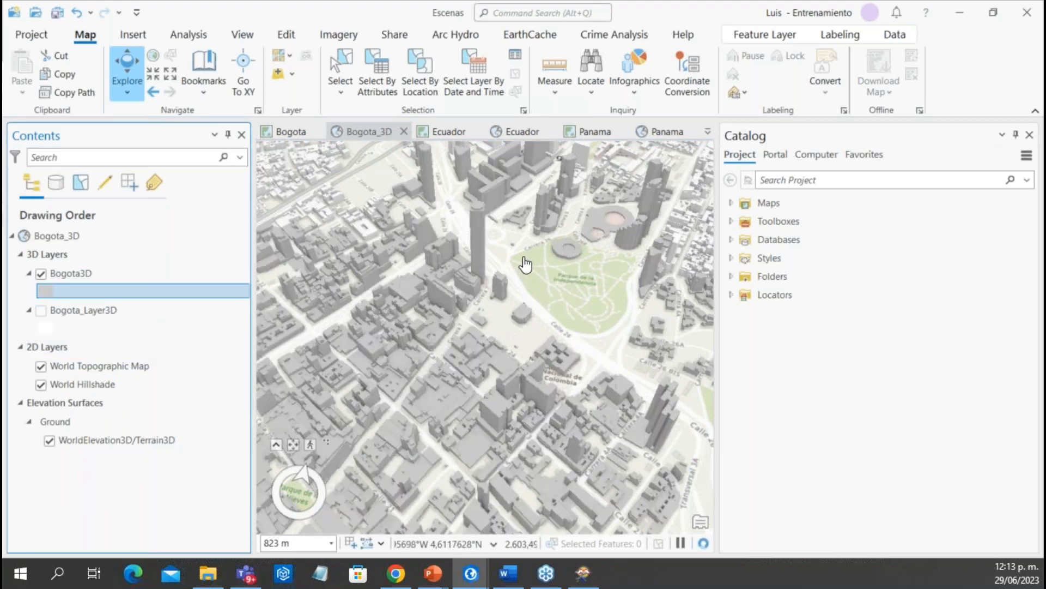
{"action": "scroll", "coordinate": [384, 272], "scroll_direction": "down", "scroll_amount": 1}
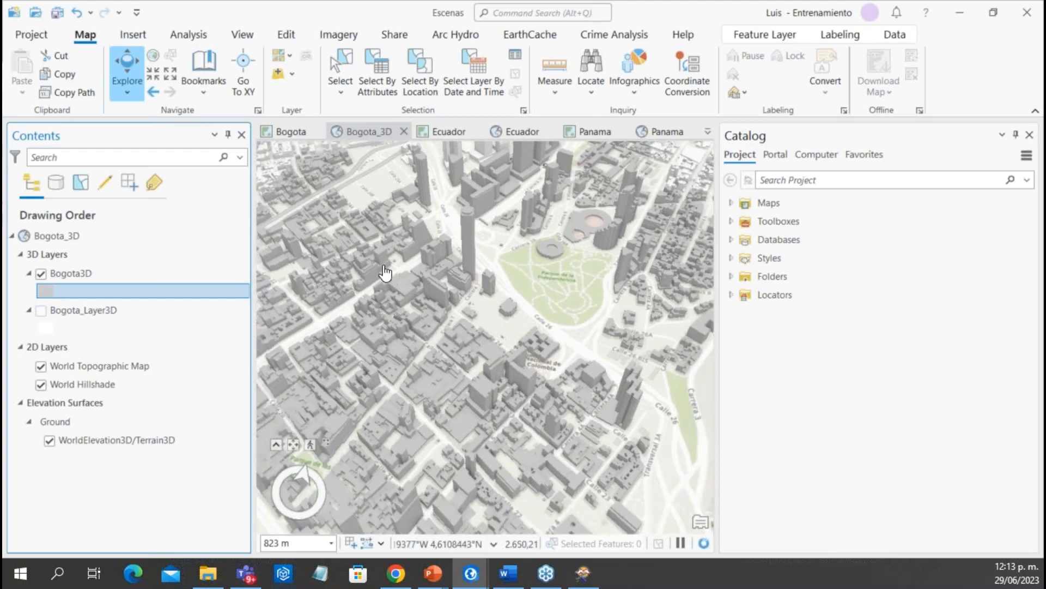
{"action": "scroll", "coordinate": [385, 273], "scroll_direction": "down", "scroll_amount": 2}
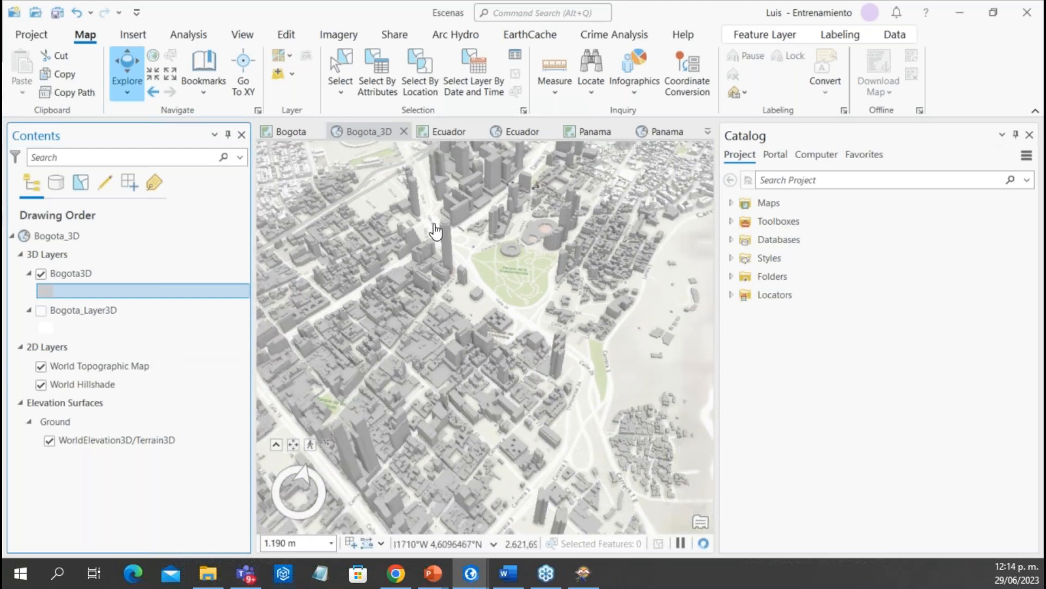
{"action": "scroll", "coordinate": [436, 232], "scroll_direction": "up", "scroll_amount": 2}
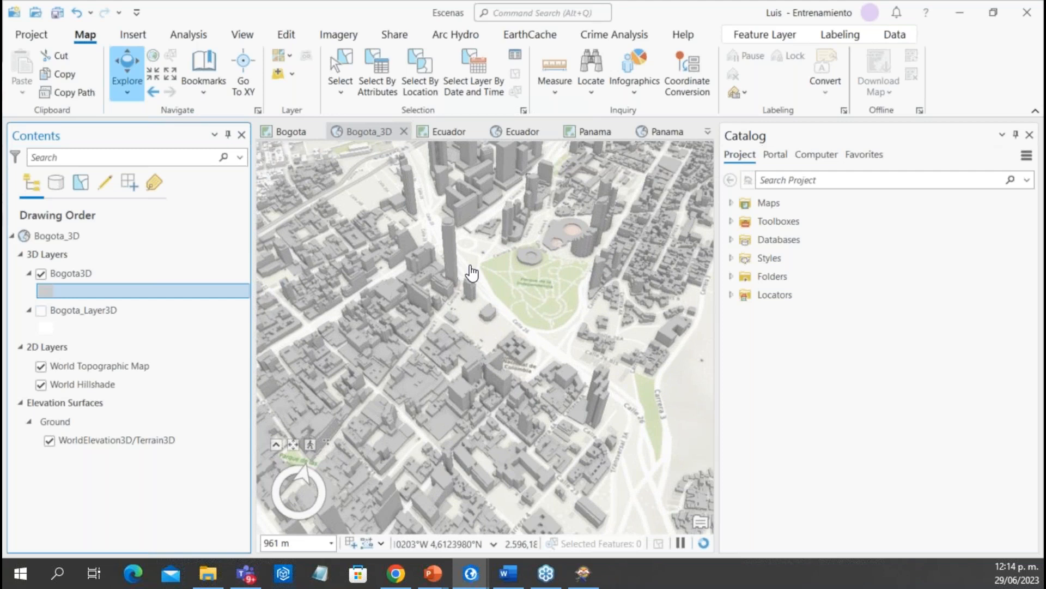
Check the signed-in portal account, then open Share As Web Layer for Bogota3D
{"action": "left_click", "coordinate": [834, 18]}
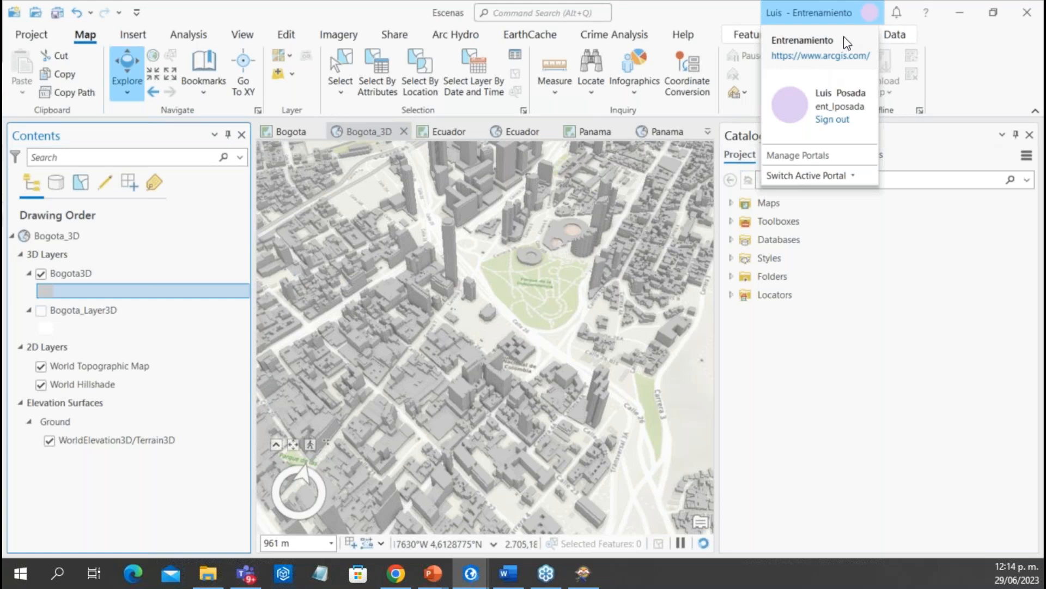
{"action": "left_click", "coordinate": [103, 270]}
{"action": "left_click", "coordinate": [98, 279]}
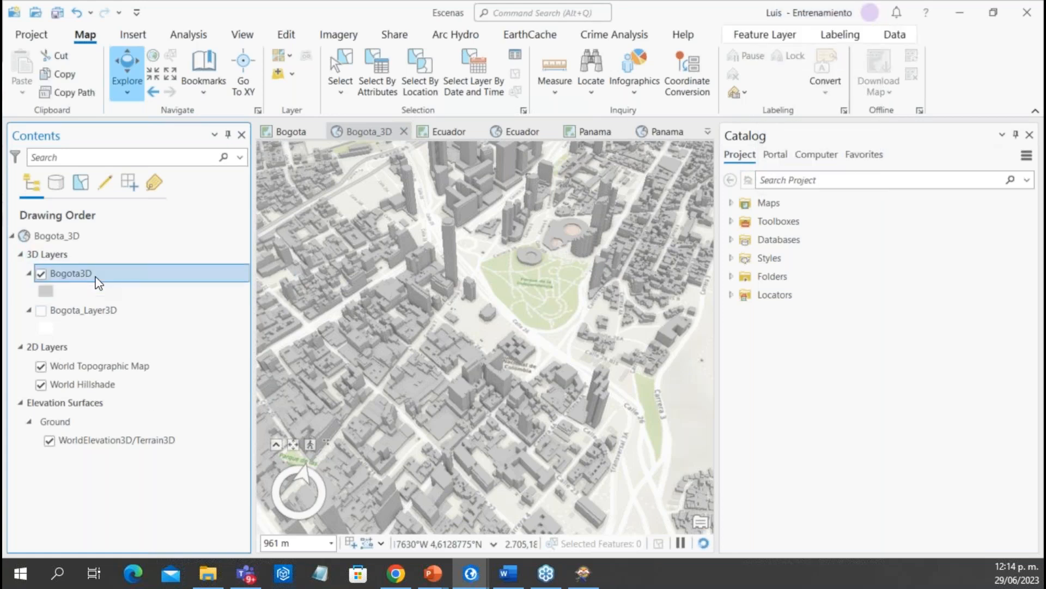
{"action": "right_click", "coordinate": [98, 282]}
{"action": "left_click", "coordinate": [69, 473]}
{"action": "right_click", "coordinate": [99, 273]}
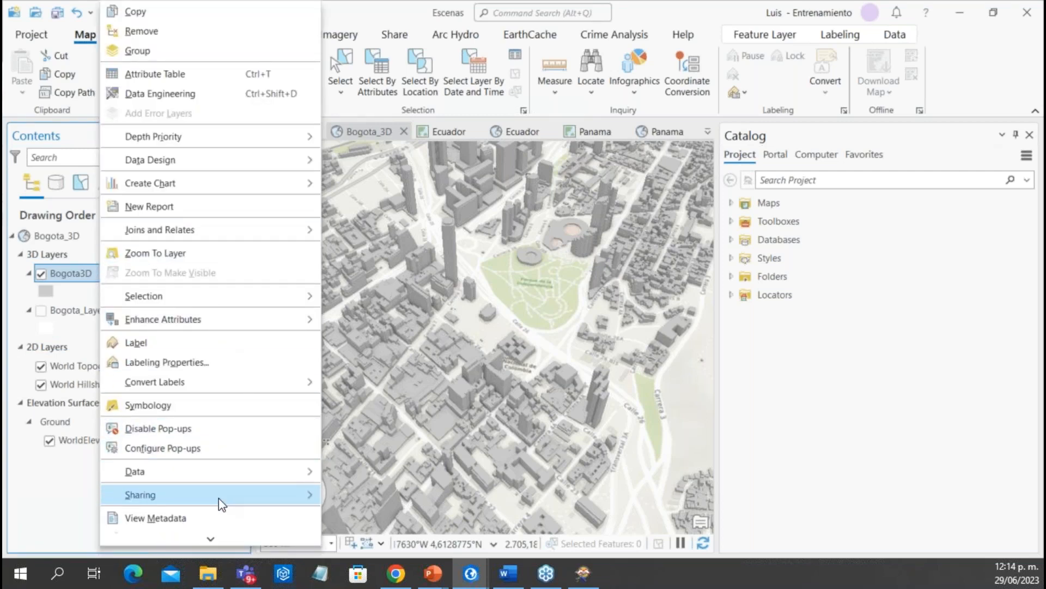
{"action": "mouse_move", "coordinate": [222, 497]}
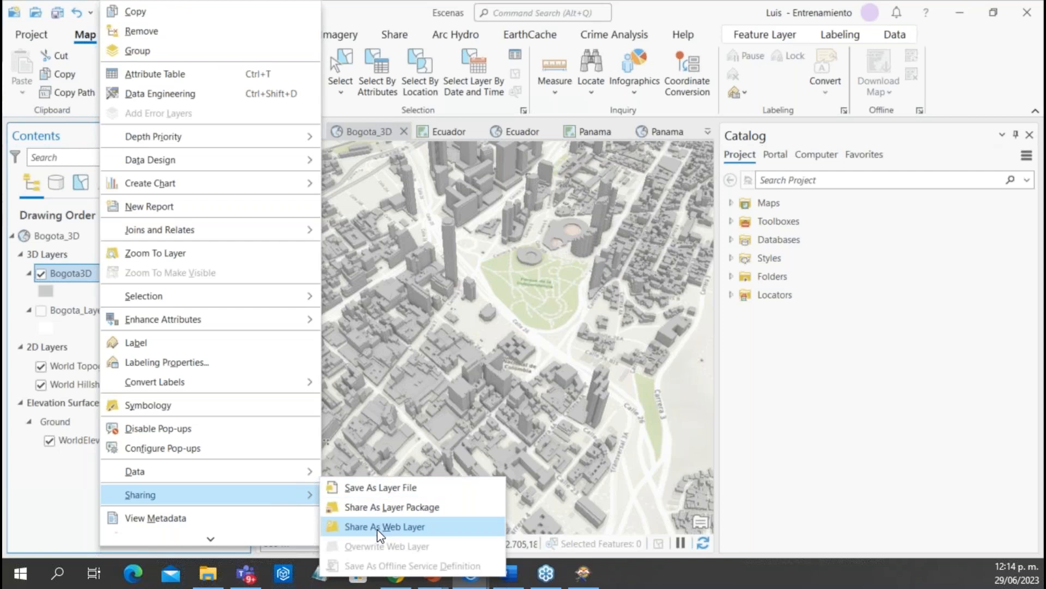
{"action": "left_click", "coordinate": [452, 526]}
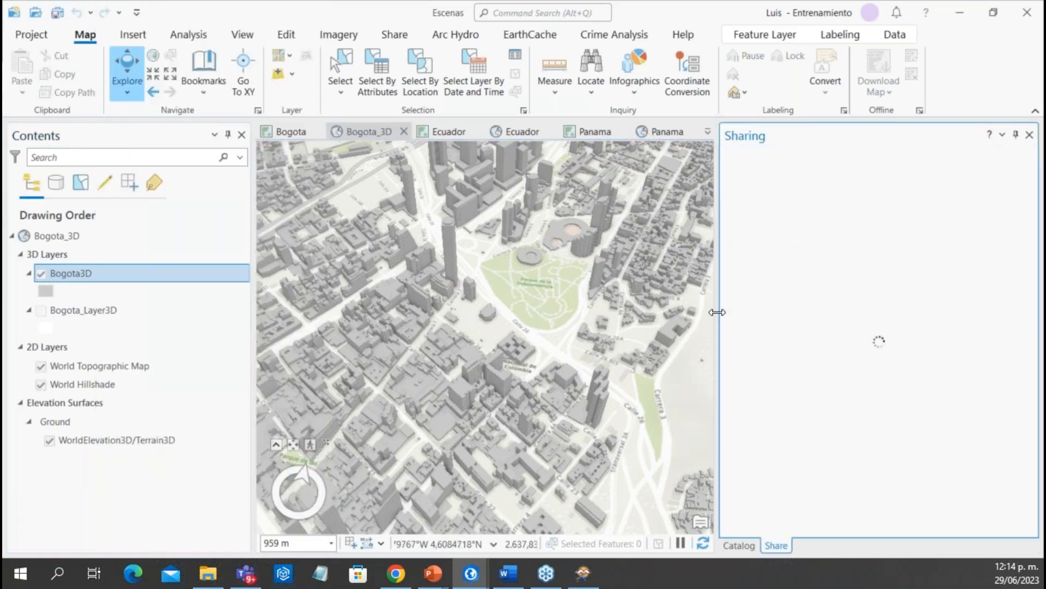
Name the web layer Bogota3D_LFPM with summary 'Modelo 3D ciudad de Bogotá'
{"action": "left_click_drag", "start_coordinate": [718, 312], "coordinate": [642, 307]}
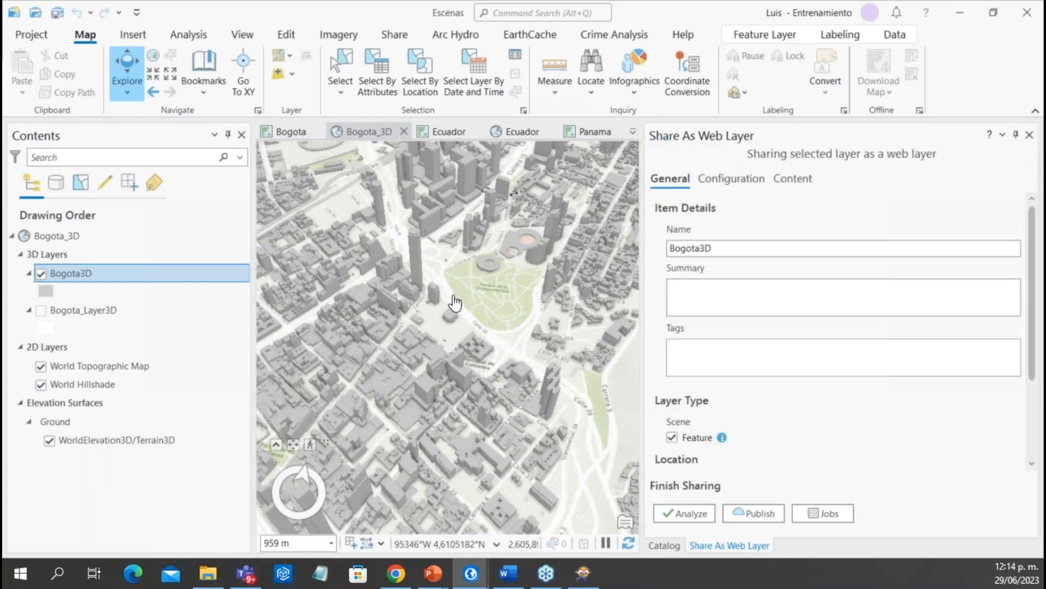
{"action": "left_click", "coordinate": [767, 249]}
{"action": "type", "text": "_"}
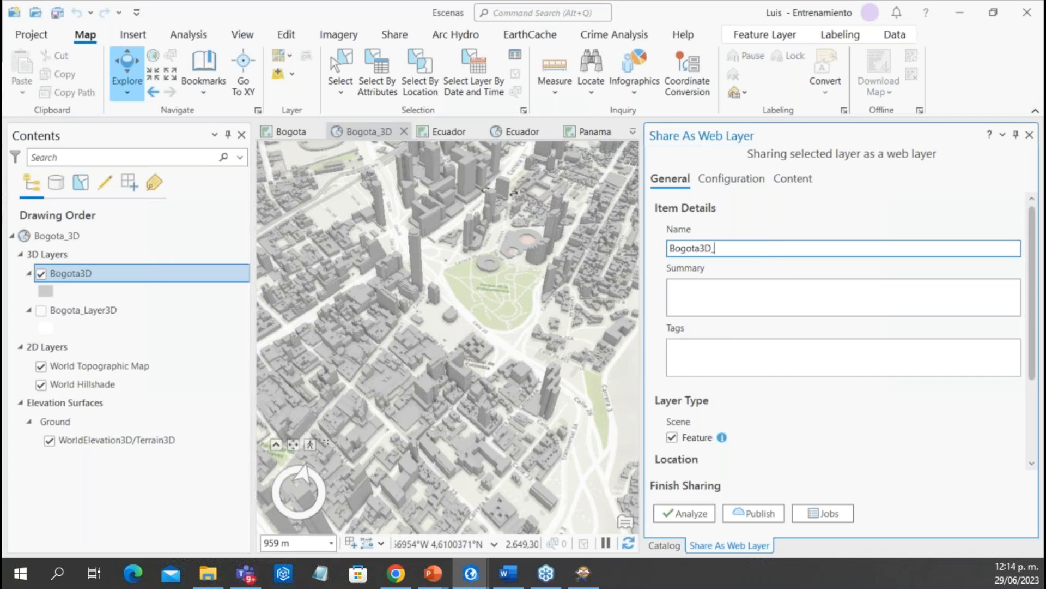
{"action": "type", "text": "LFPM"}
{"action": "left_click", "coordinate": [727, 309]}
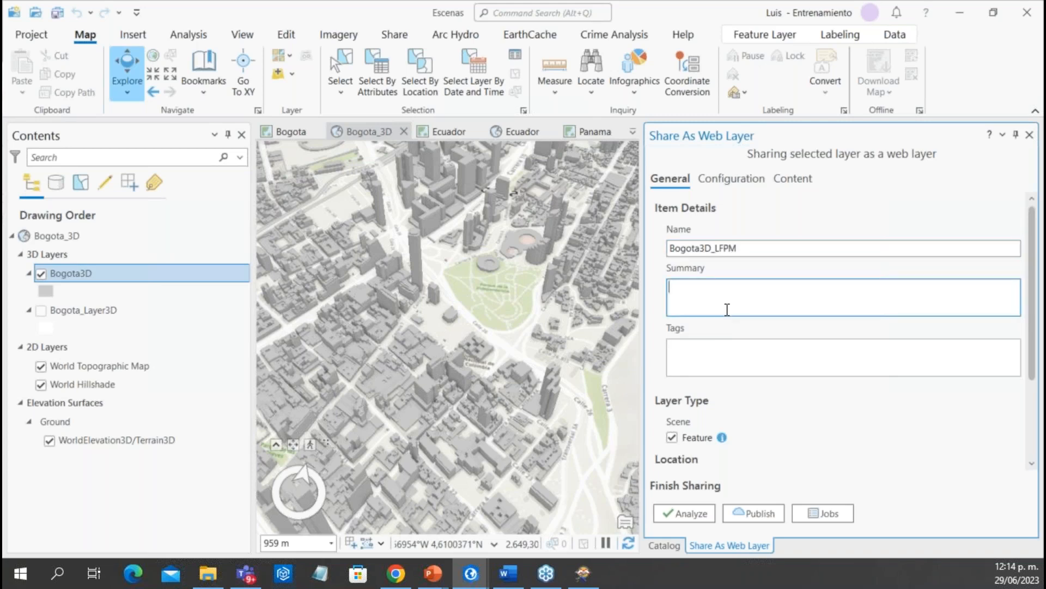
{"action": "type", "text": "Modelo 3D ciudad de "}
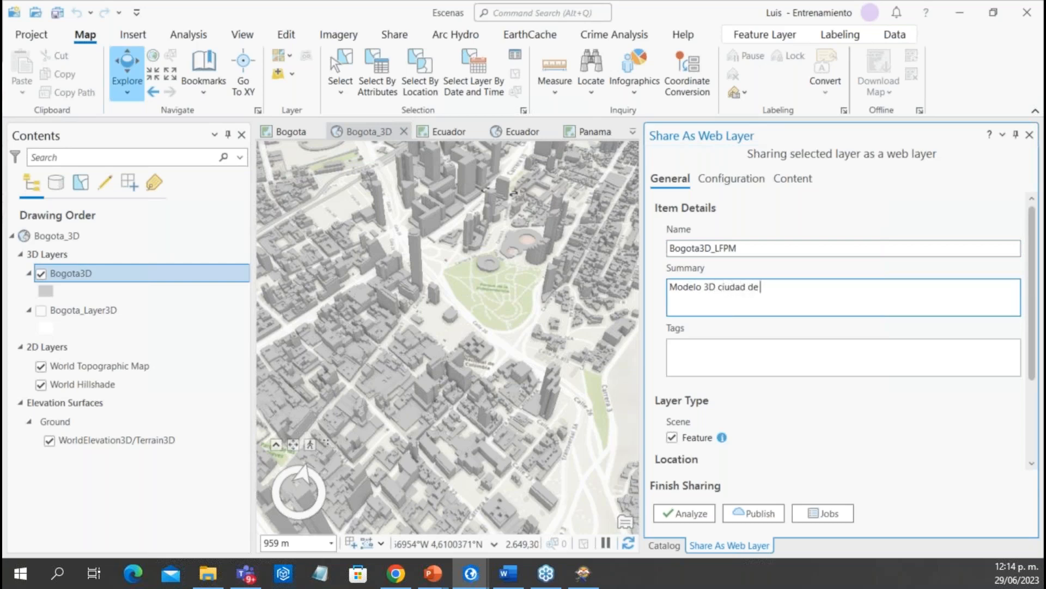
{"action": "type", "text": "Bogotá"}
Add the tags 3D, ArcGIS and Bogota
{"action": "left_click", "coordinate": [719, 345]}
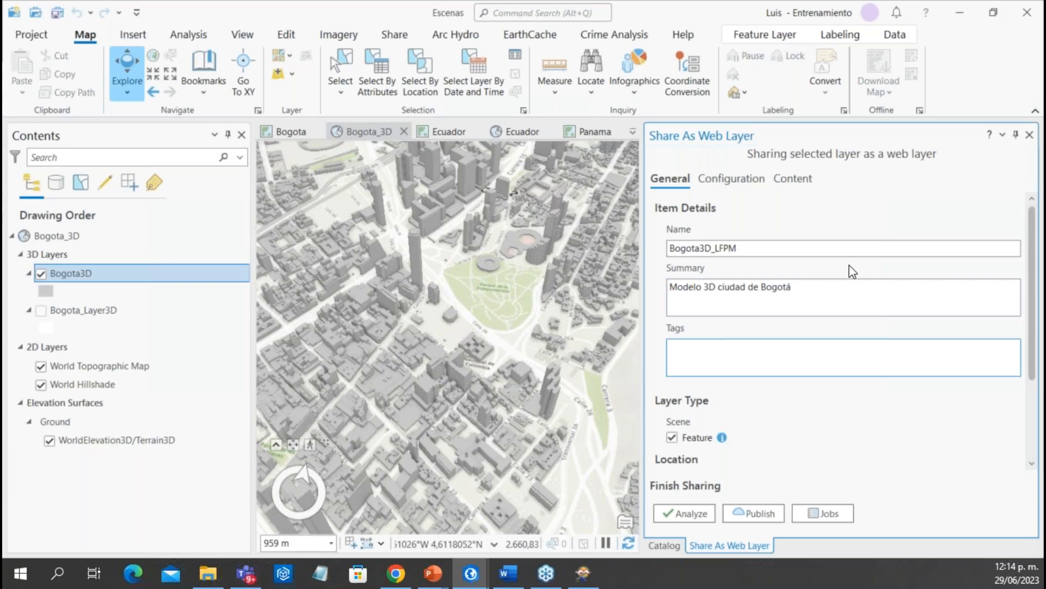
{"action": "scroll", "coordinate": [757, 245], "scroll_direction": "down", "scroll_amount": 2}
{"action": "scroll", "coordinate": [757, 273], "scroll_direction": "up", "scroll_amount": 2}
{"action": "type", "text": "3,D"}
{"action": "key", "text": "BackSpace"}
{"action": "key", "text": "BackSpace"}
{"action": "type", "text": "3D"}
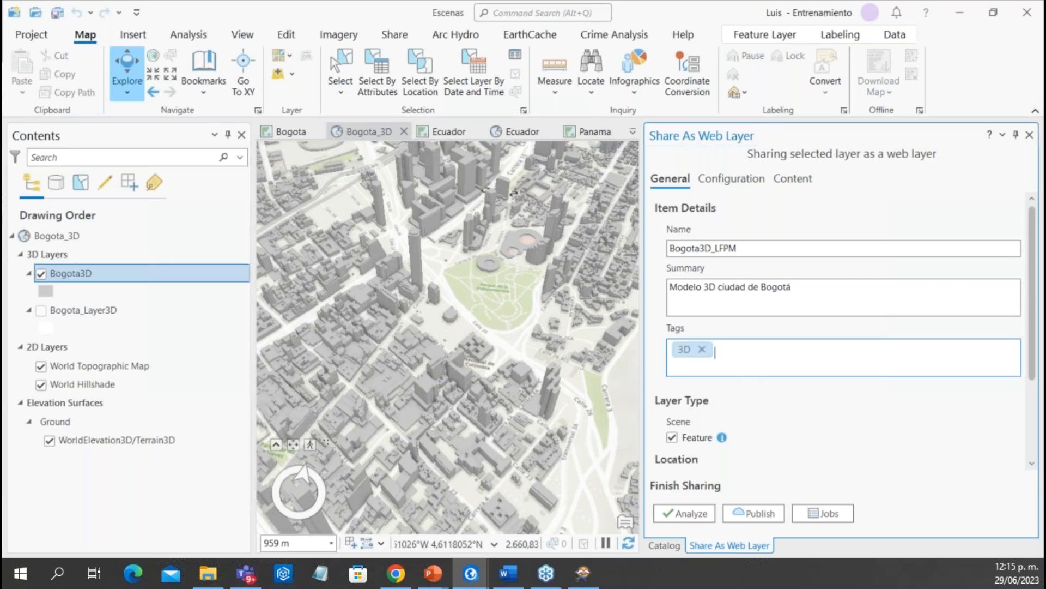
{"action": "type", "text": ",ArcGIS"}
{"action": "type", "text": ","}
{"action": "type", "text": "Bogo"}
{"action": "type", "text": "ta,"}
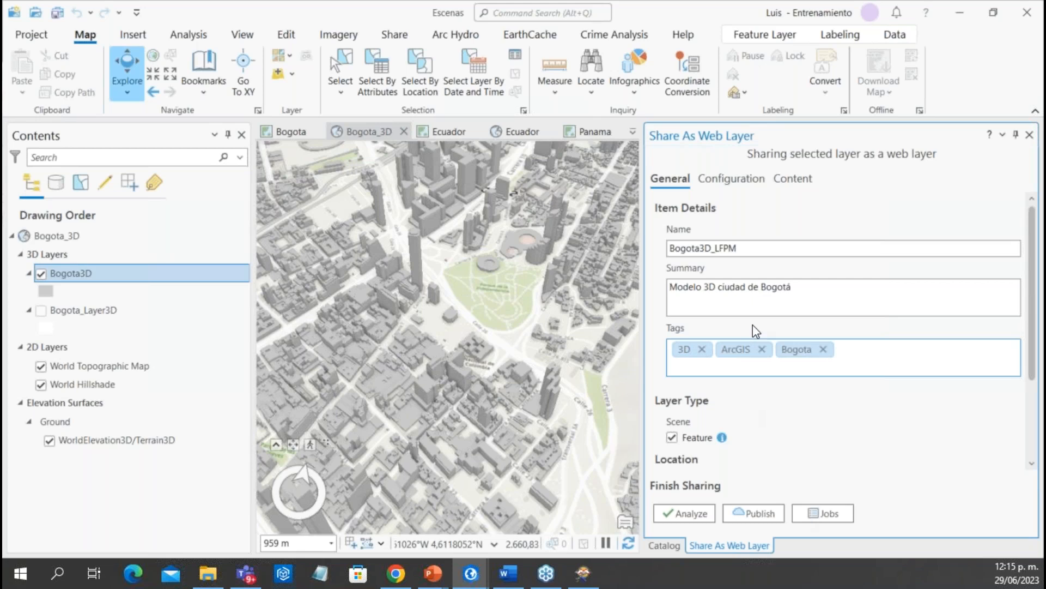
Share the web layer with Everyone
{"action": "scroll", "coordinate": [909, 327], "scroll_direction": "down", "scroll_amount": 2}
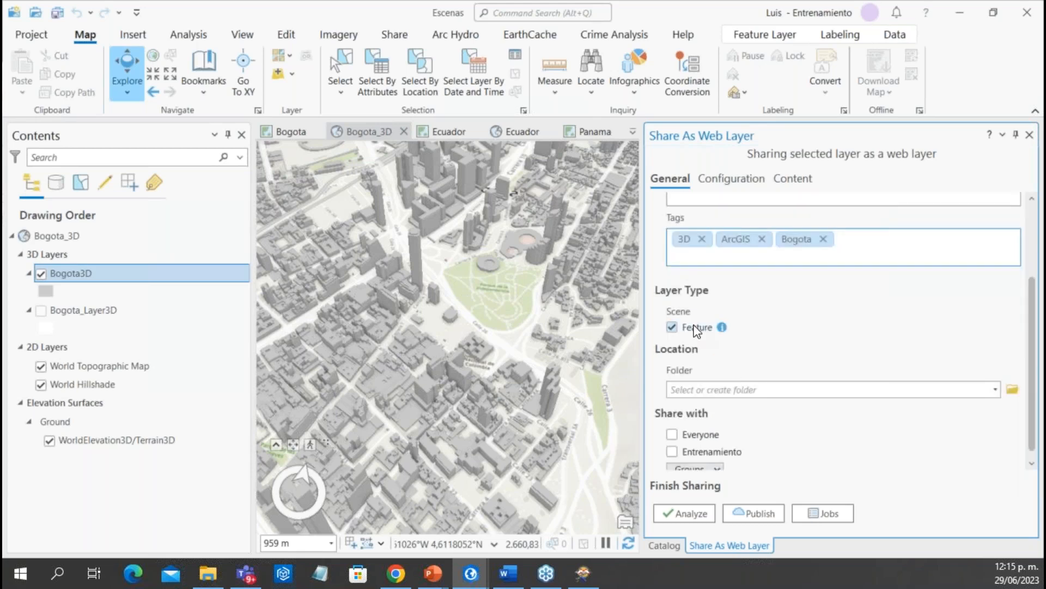
{"action": "scroll", "coordinate": [839, 324], "scroll_direction": "down", "scroll_amount": 1}
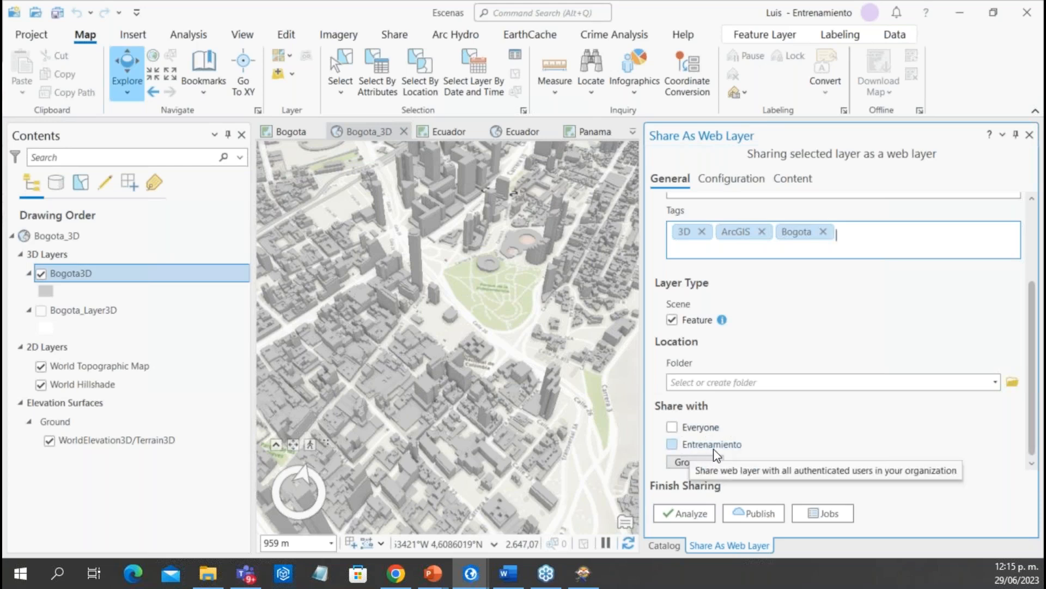
{"action": "left_click", "coordinate": [716, 465]}
{"action": "left_click", "coordinate": [717, 465]}
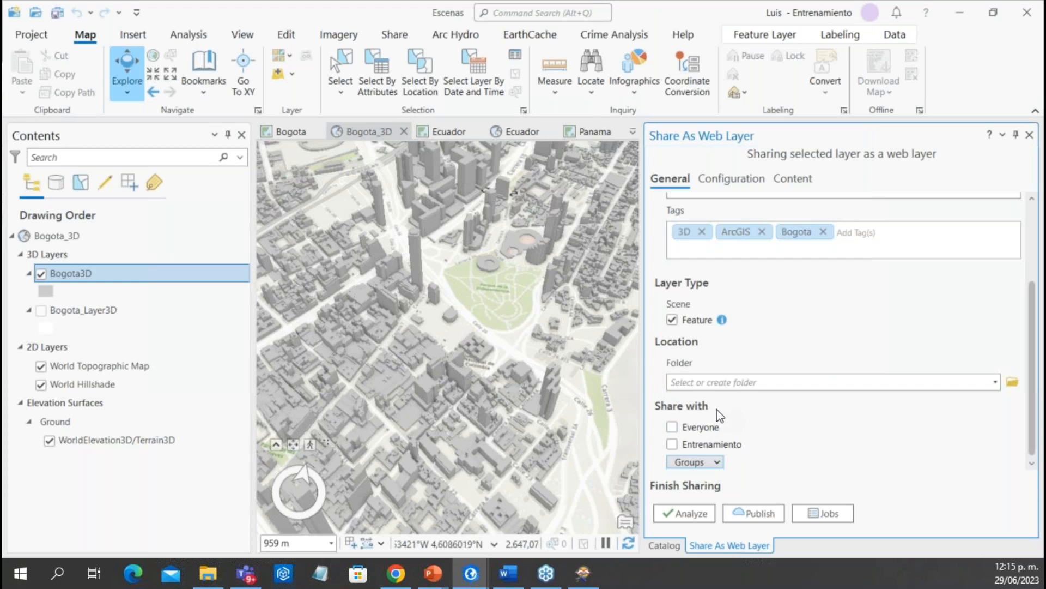
{"action": "left_click", "coordinate": [672, 427]}
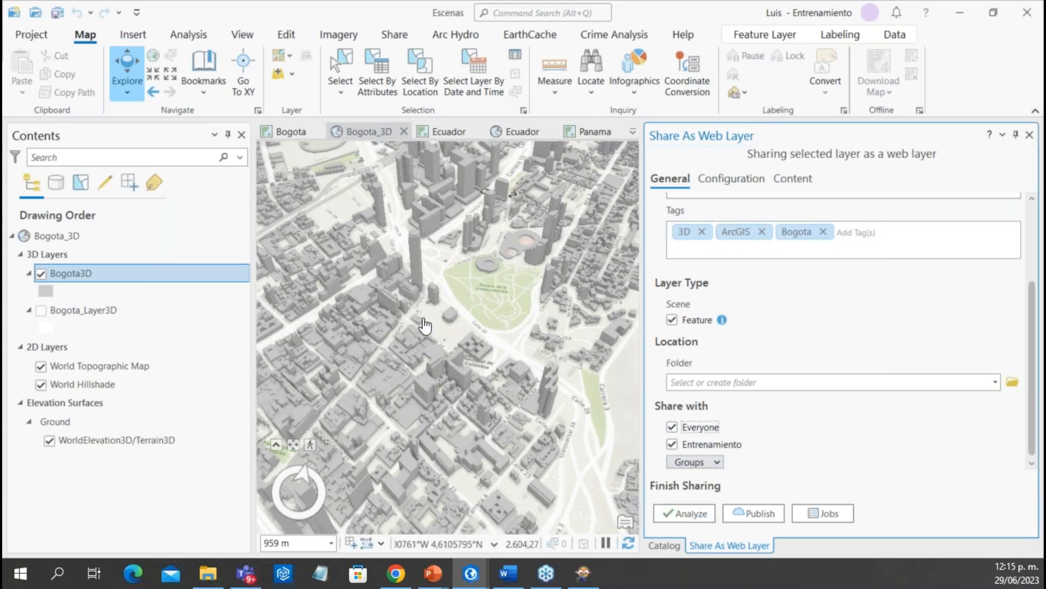
Analyze the web layer for errors and publish it
{"action": "left_click", "coordinate": [691, 513]}
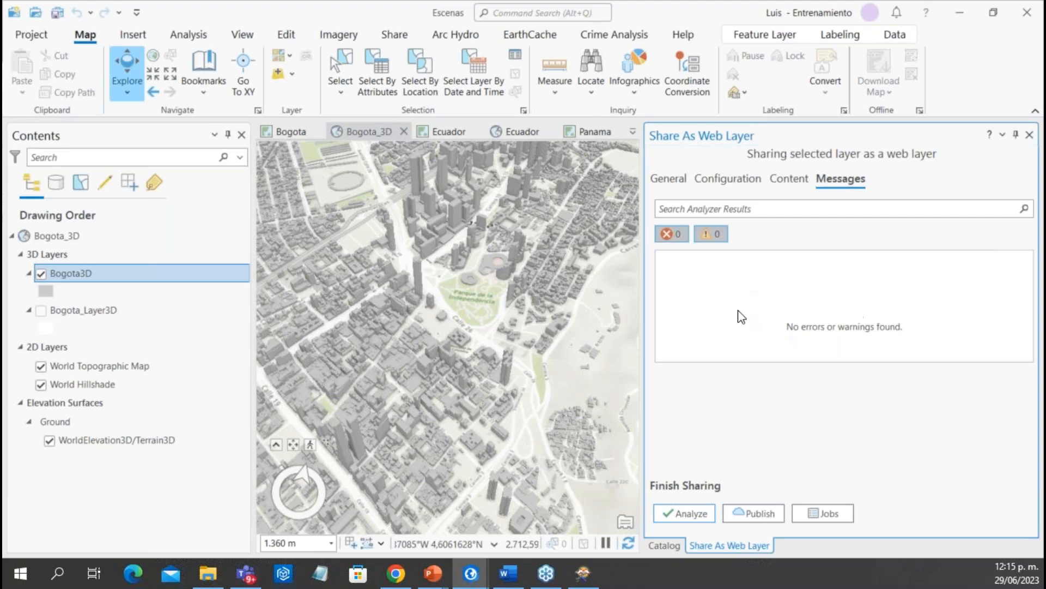
{"action": "left_click", "coordinate": [758, 514]}
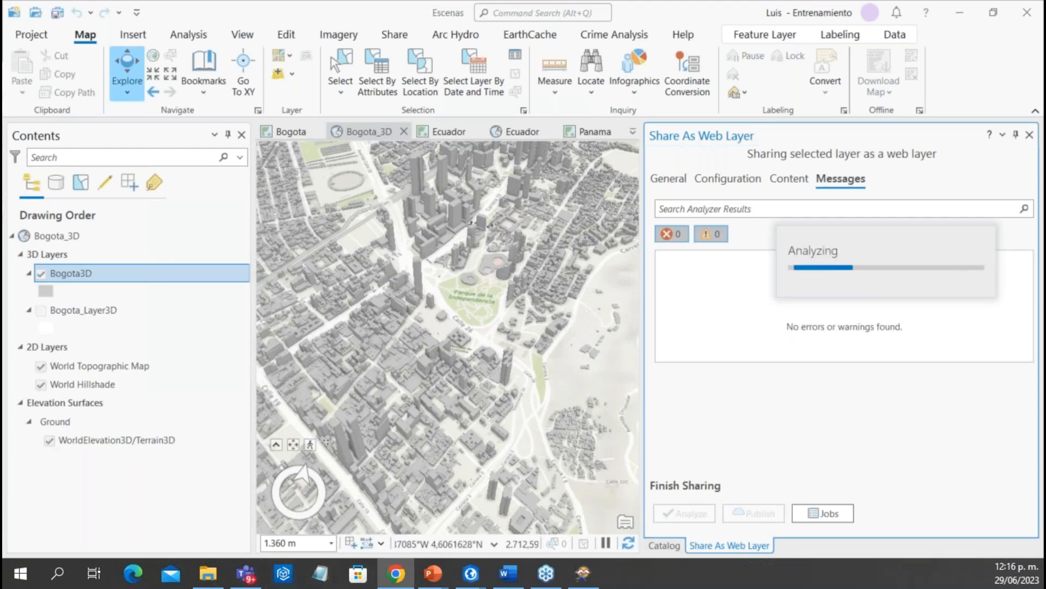
{"action": "left_click_drag", "start_coordinate": [2, 38], "coordinate": [588, 67]}
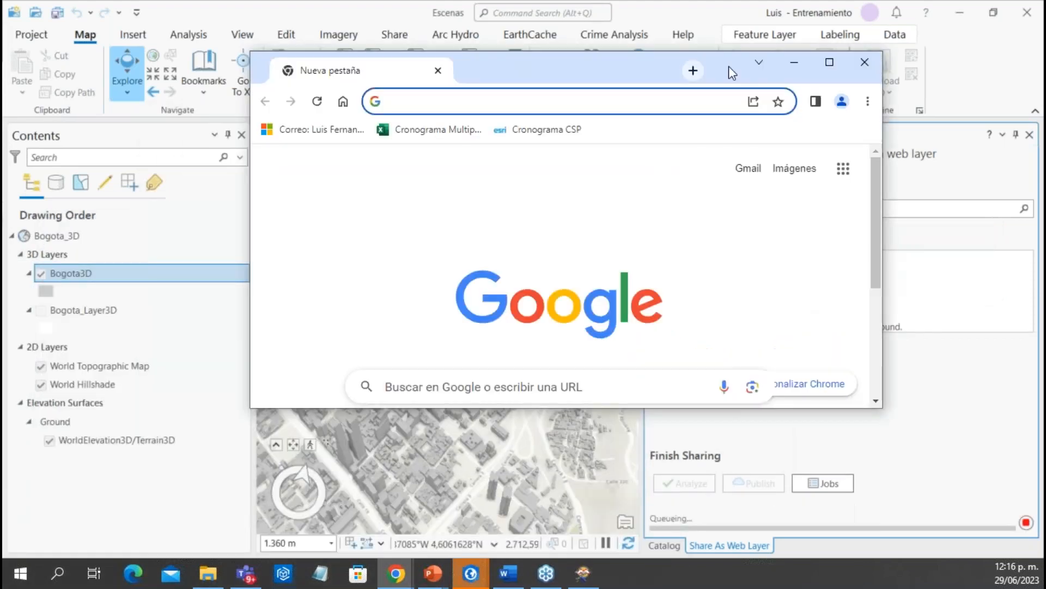
Maximize the browser and go to arcgis.com
{"action": "left_click", "coordinate": [839, 61]}
{"action": "type", "text": "arcgsi"}
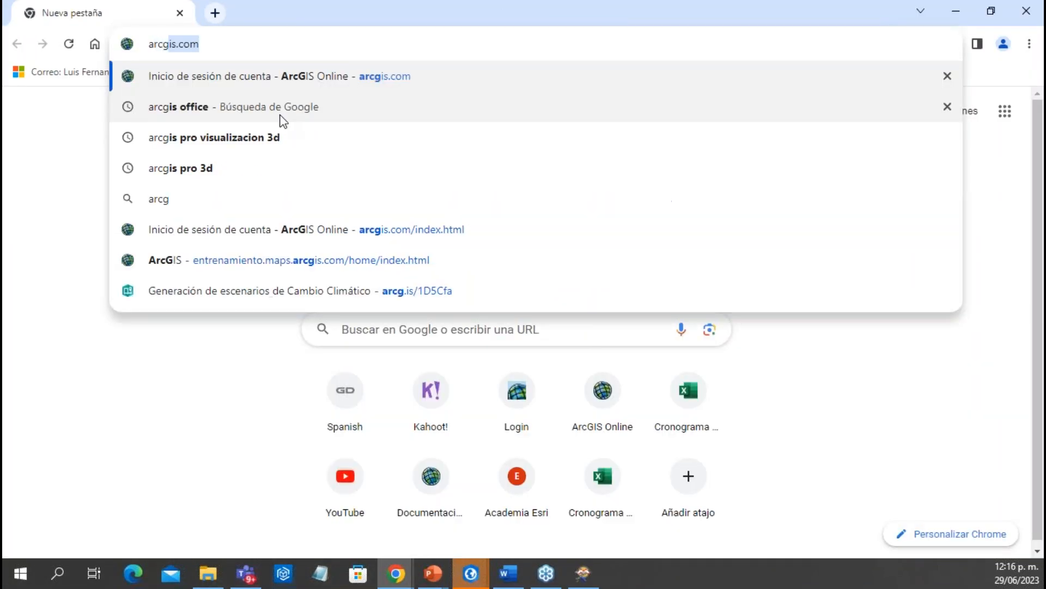
{"action": "key", "text": "BackSpace"}
{"action": "key", "text": "BackSpace"}
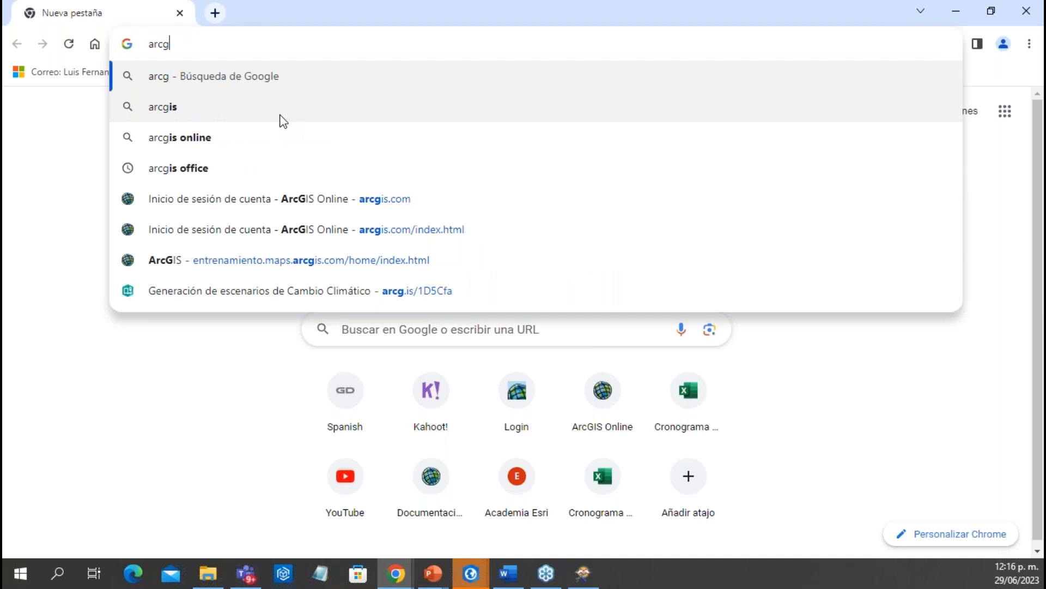
{"action": "type", "text": "is"}
{"action": "left_click", "coordinate": [336, 79]}
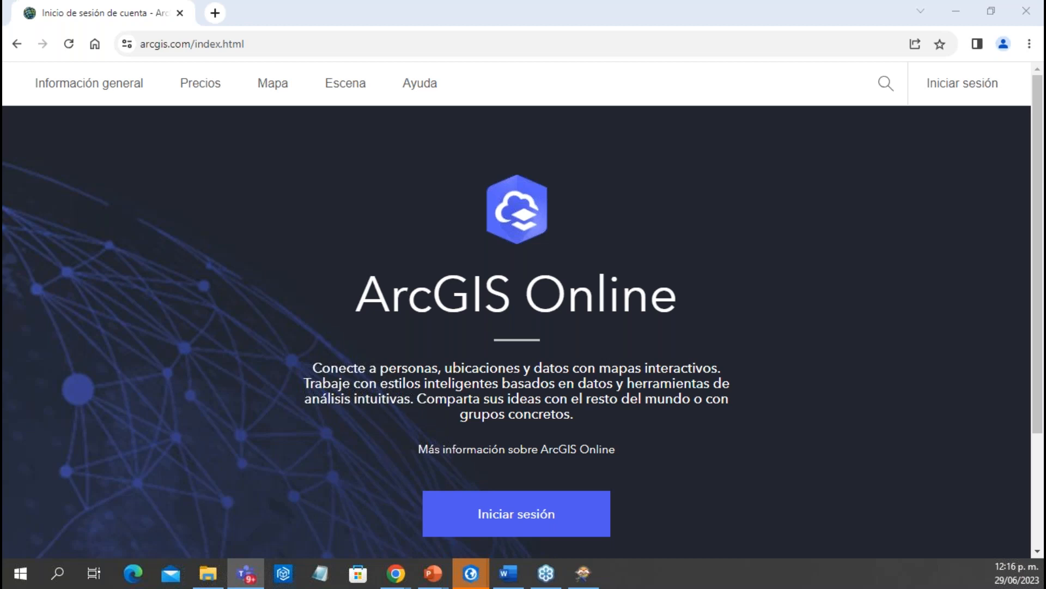
Sign in to ArcGIS Online with the training account's username and password, then return to ArcGIS Pro
{"action": "left_click", "coordinate": [943, 92]}
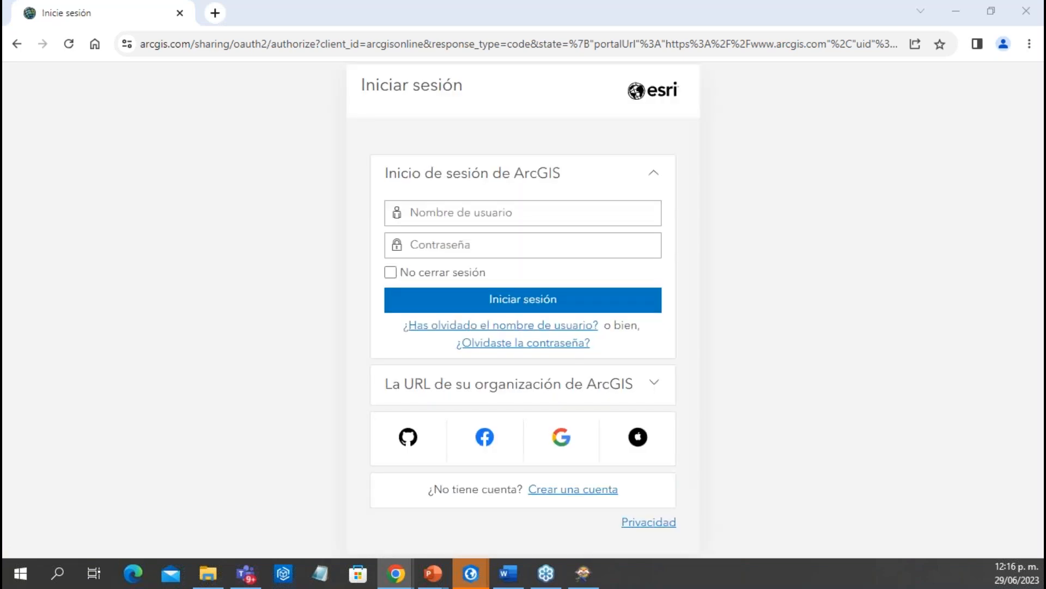
{"action": "left_click", "coordinate": [448, 210]}
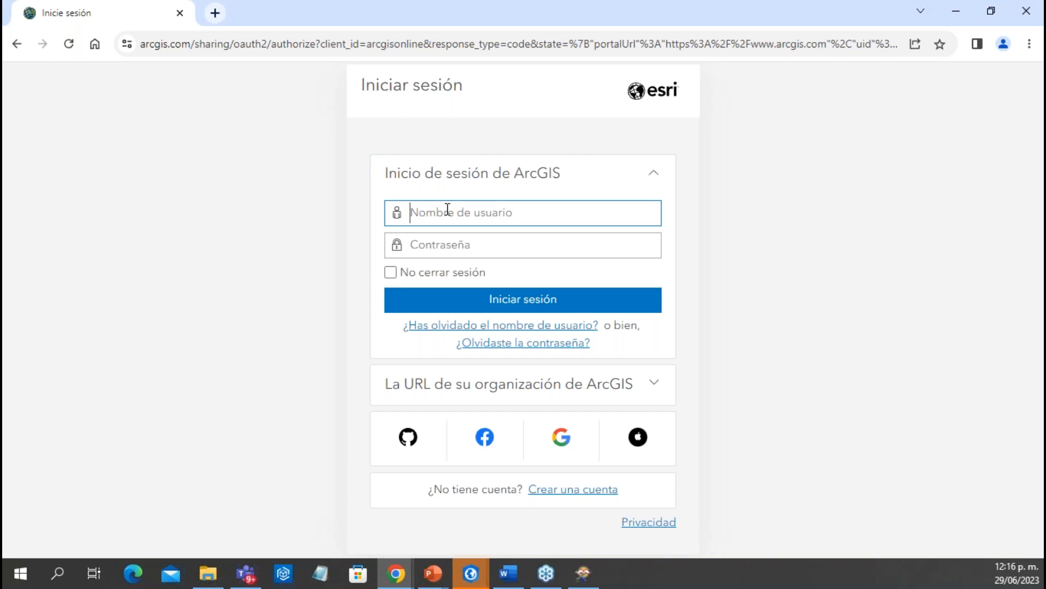
{"action": "type", "text": "ent_lposada"}
{"action": "left_click", "coordinate": [468, 247]}
{"action": "type", "text": "•••••••••"}
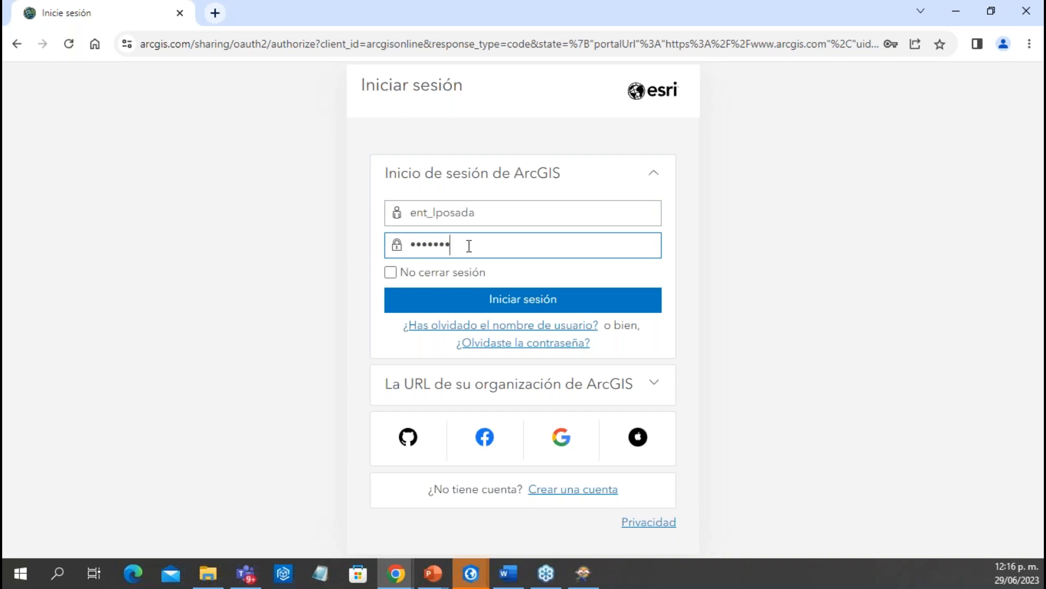
{"action": "key", "text": "Return"}
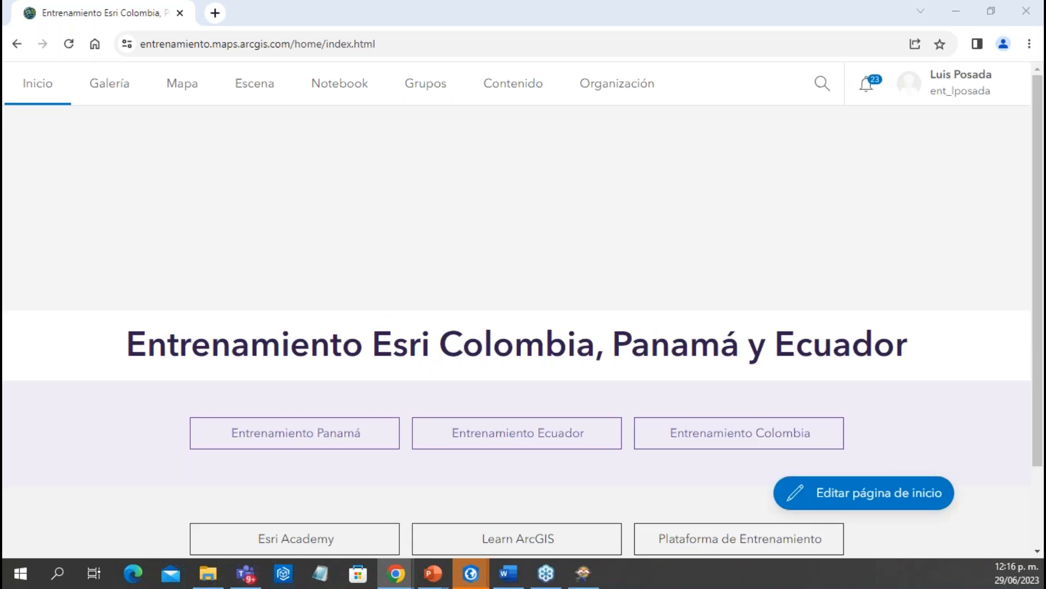
{"action": "key", "text": "alt+Tab"}
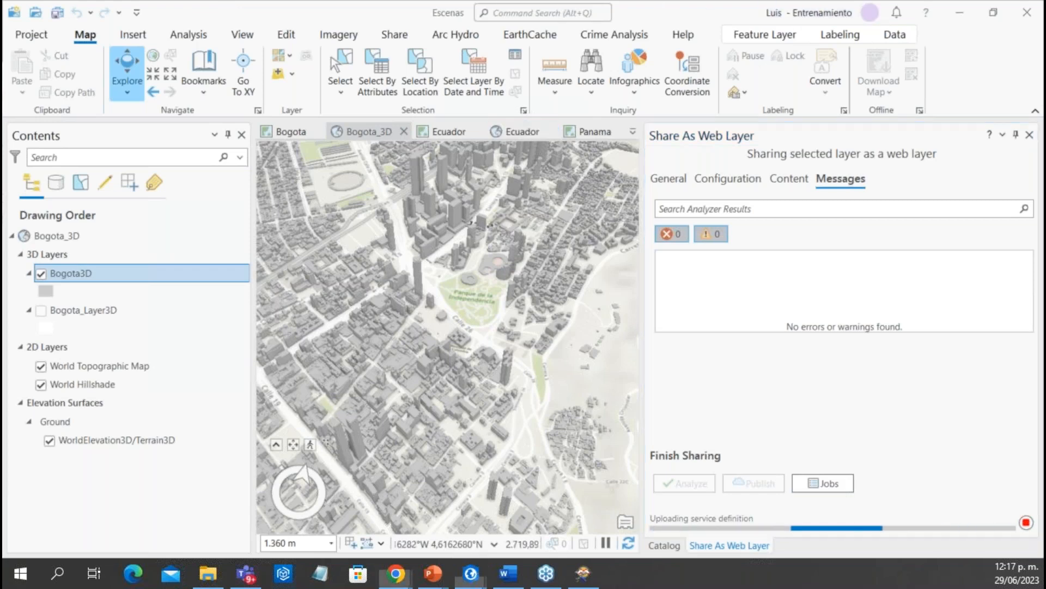
Maximize the Bogota3D item page and choose 'Abrir en el visor de escenas'
{"action": "left_click_drag", "start_coordinate": [147, 239], "coordinate": [508, 58]}
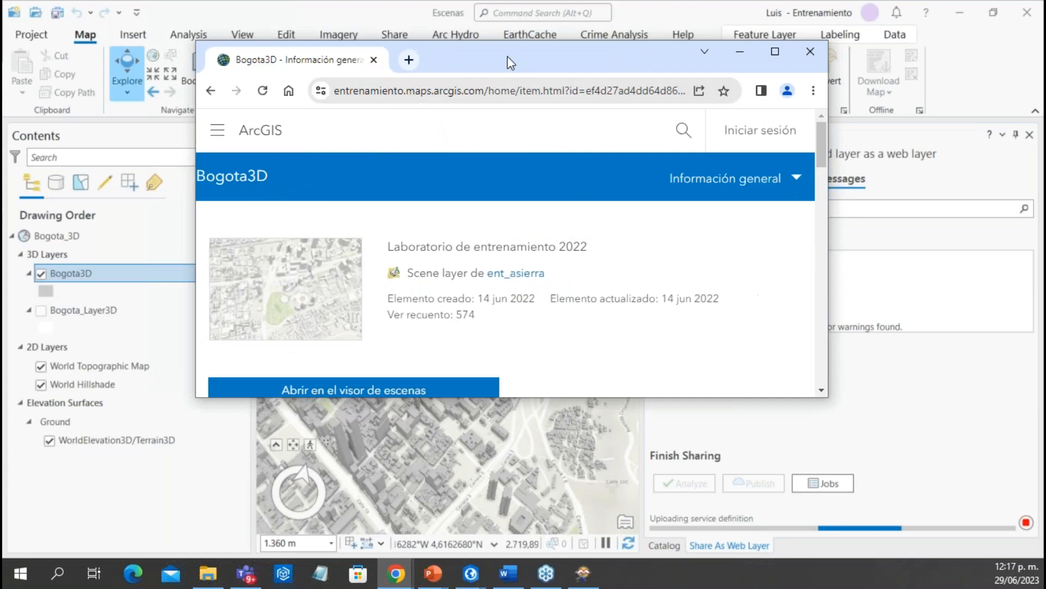
{"action": "left_click", "coordinate": [779, 53]}
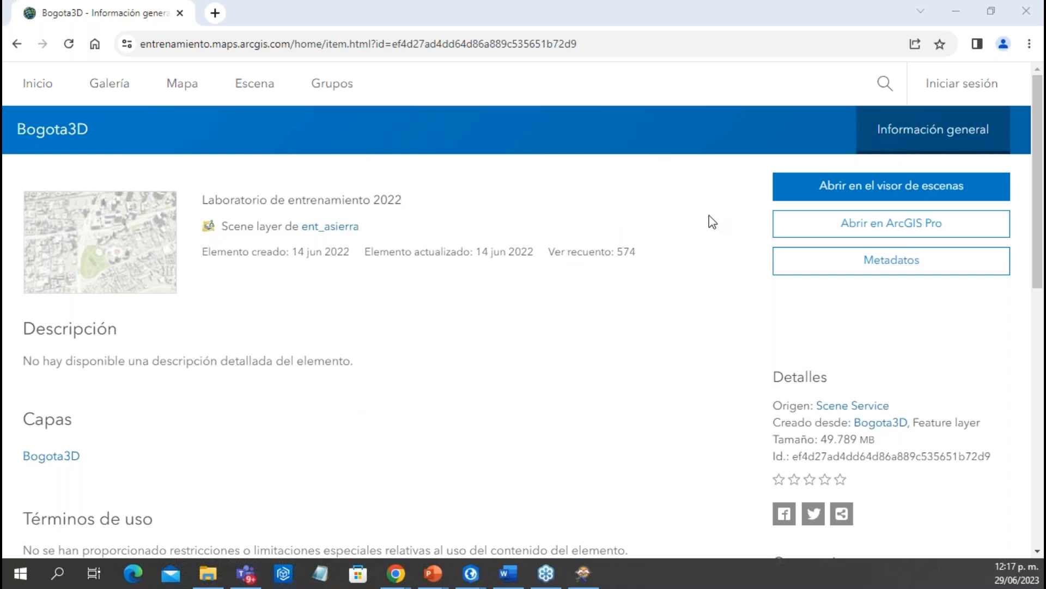
{"action": "left_click", "coordinate": [880, 197]}
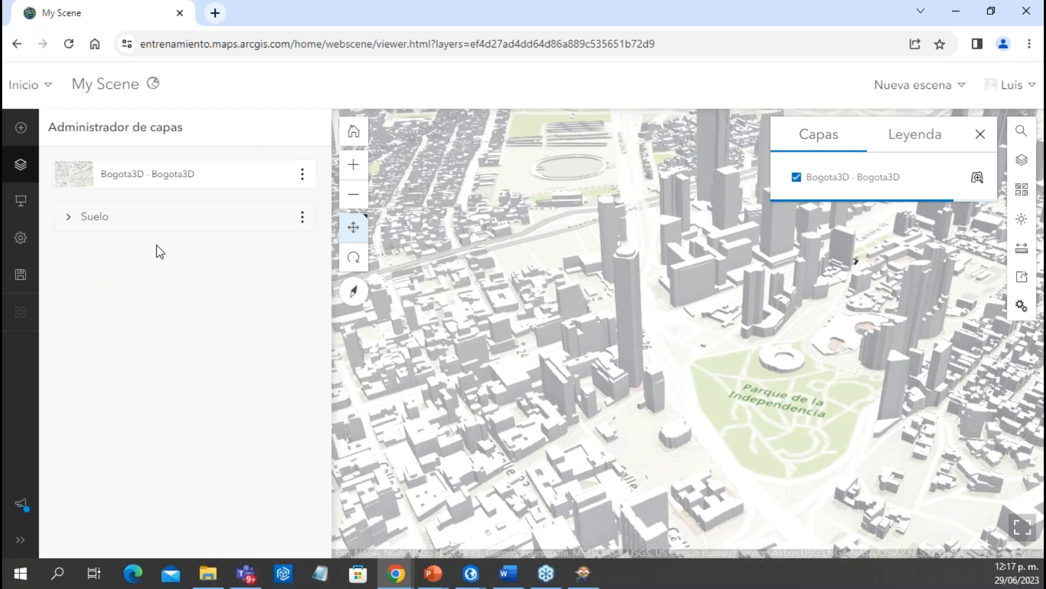
Give the Bogota3D buildings the 'Textura en escala de grises' texture
{"action": "left_click", "coordinate": [171, 184]}
{"action": "left_click", "coordinate": [205, 342]}
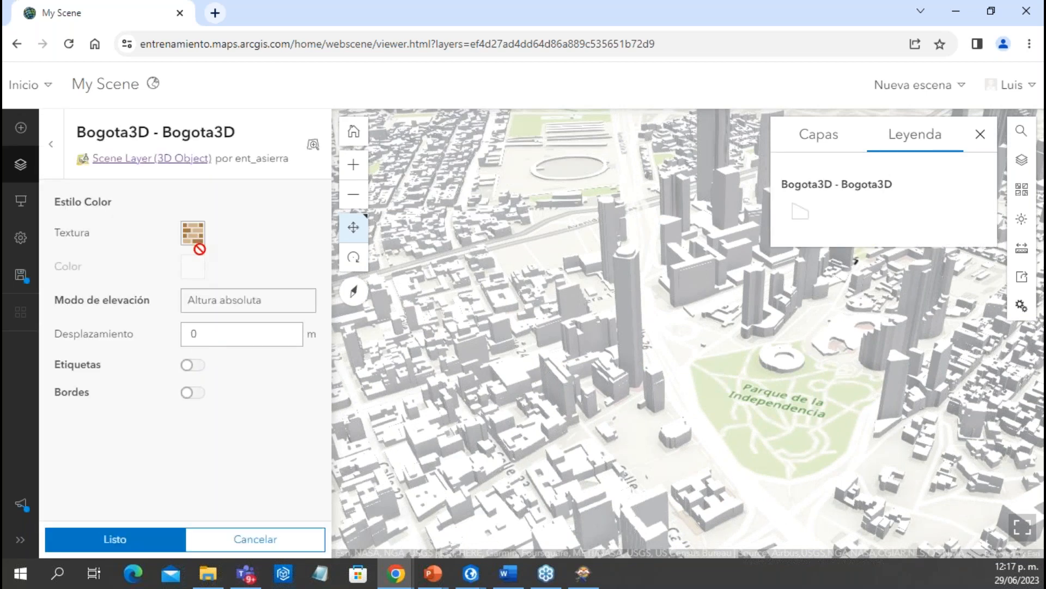
{"action": "left_click", "coordinate": [192, 233]}
{"action": "left_click", "coordinate": [235, 295]}
{"action": "left_click", "coordinate": [146, 545]}
{"action": "left_click", "coordinate": [121, 540]}
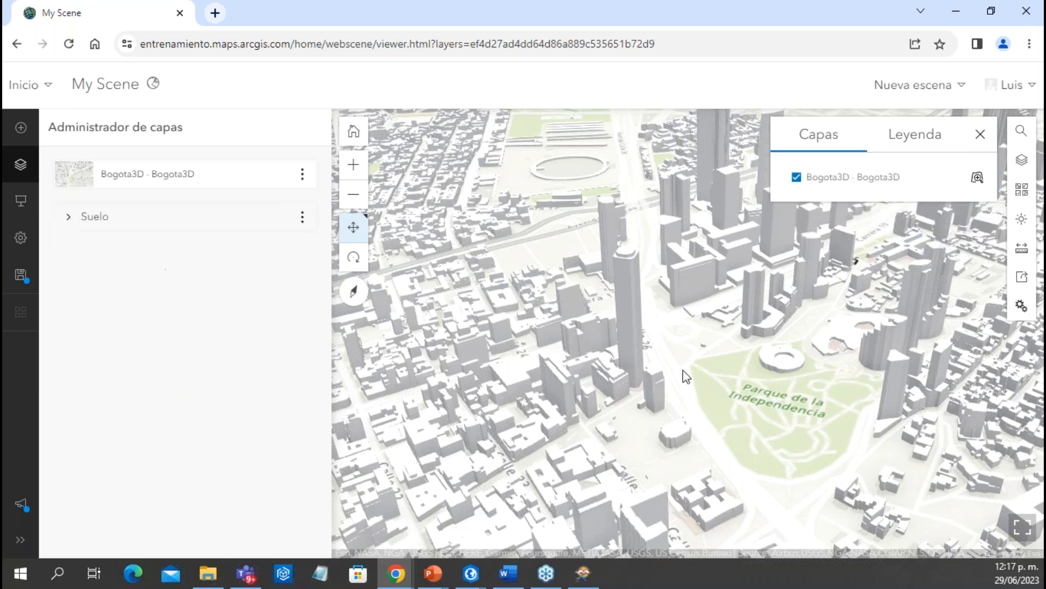
Orbit around the downtown tower, then minimize Chrome to return to ArcGIS Pro
{"action": "scroll", "coordinate": [619, 397], "scroll_direction": "up", "scroll_amount": 5}
{"action": "scroll", "coordinate": [600, 406], "scroll_direction": "down", "scroll_amount": 2}
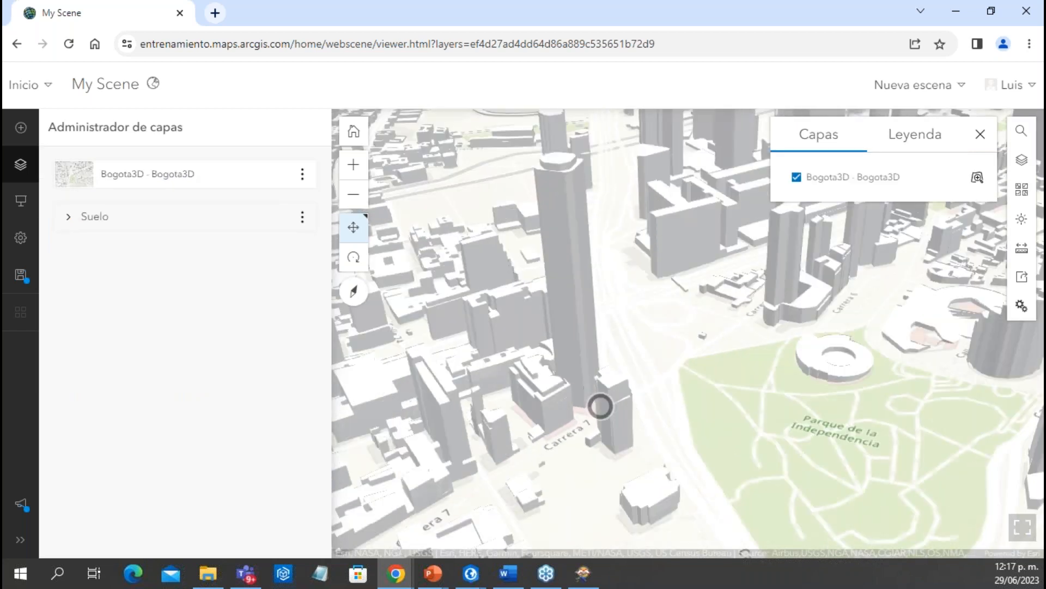
{"action": "right_click_drag", "start_coordinate": [688, 361], "coordinate": [739, 436]}
{"action": "scroll", "coordinate": [754, 276], "scroll_direction": "down", "scroll_amount": 5}
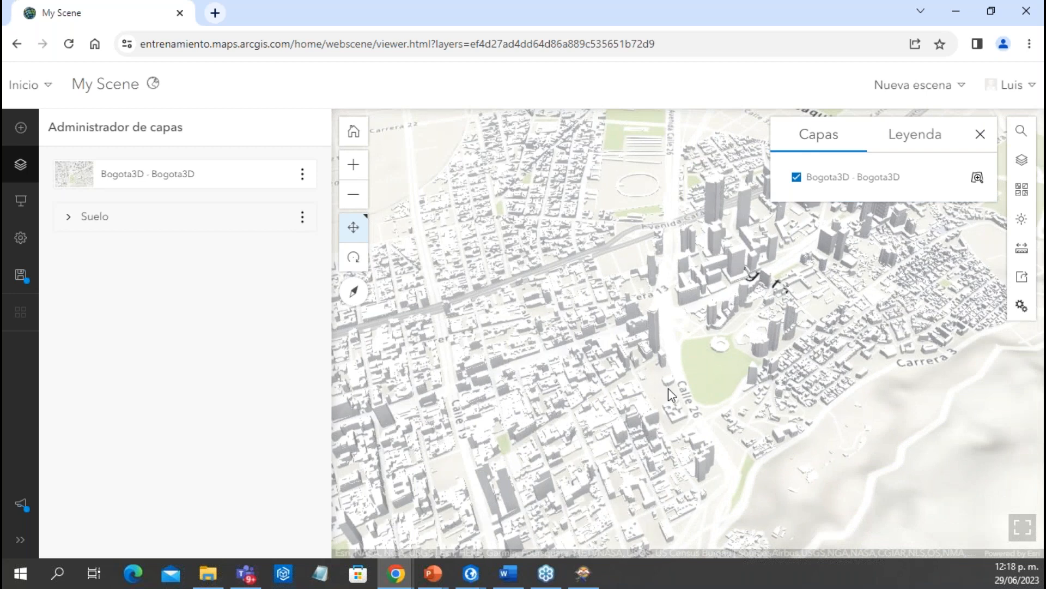
{"action": "scroll", "coordinate": [672, 394], "scroll_direction": "up", "scroll_amount": 5}
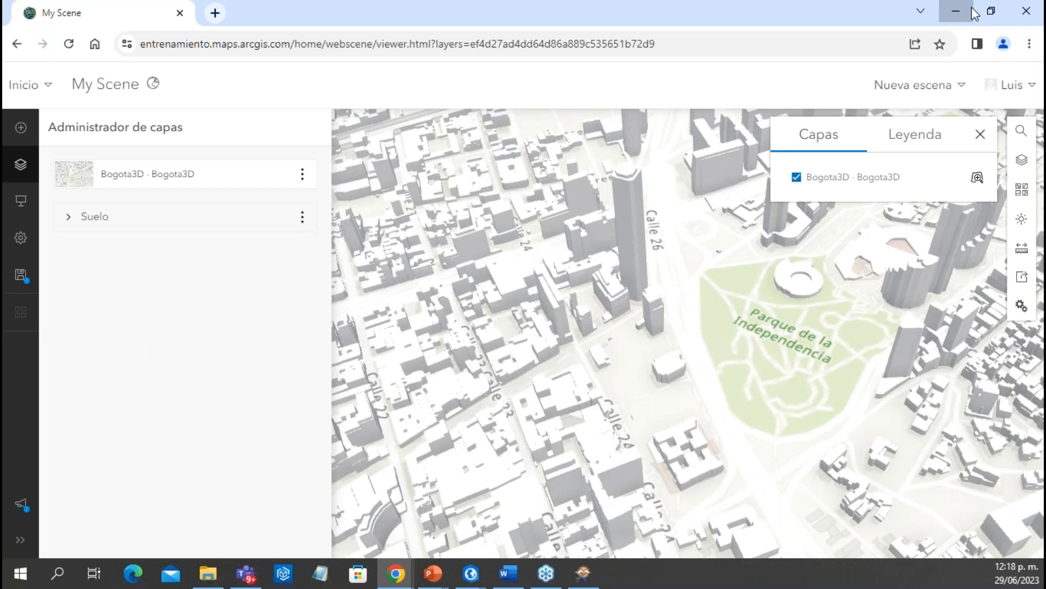
{"action": "left_click", "coordinate": [972, 9]}
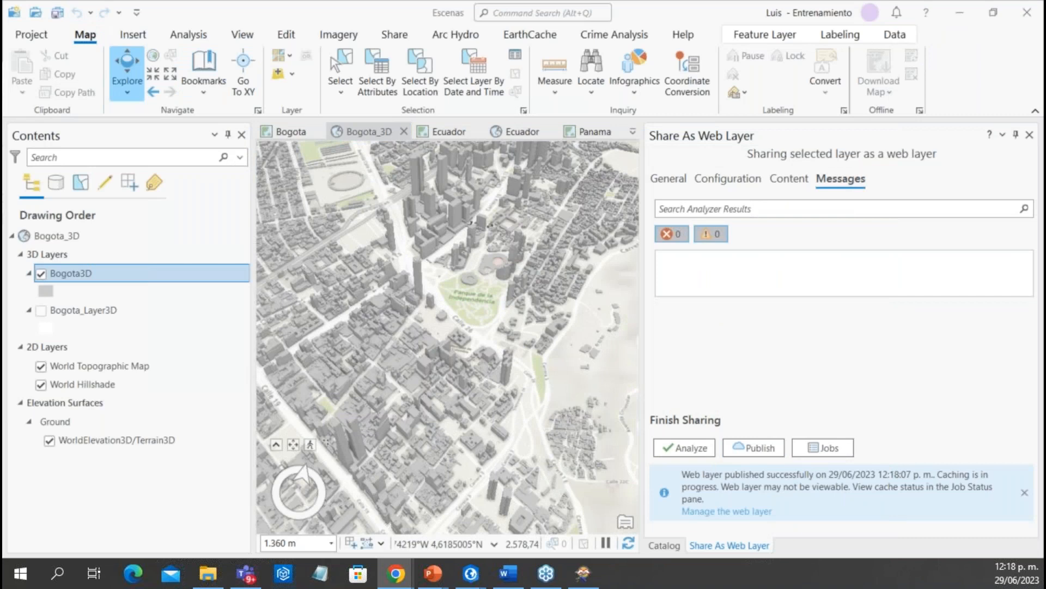
Hide the original Bogota3D layer and add the published layer from its pasted item URL
{"action": "left_click", "coordinate": [42, 274]}
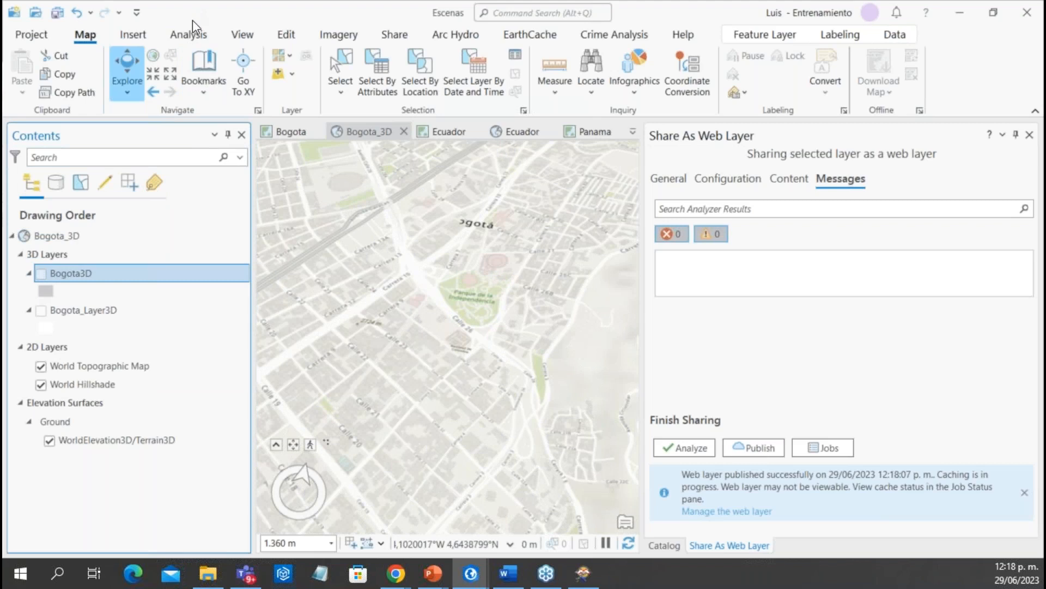
{"action": "left_click", "coordinate": [292, 75]}
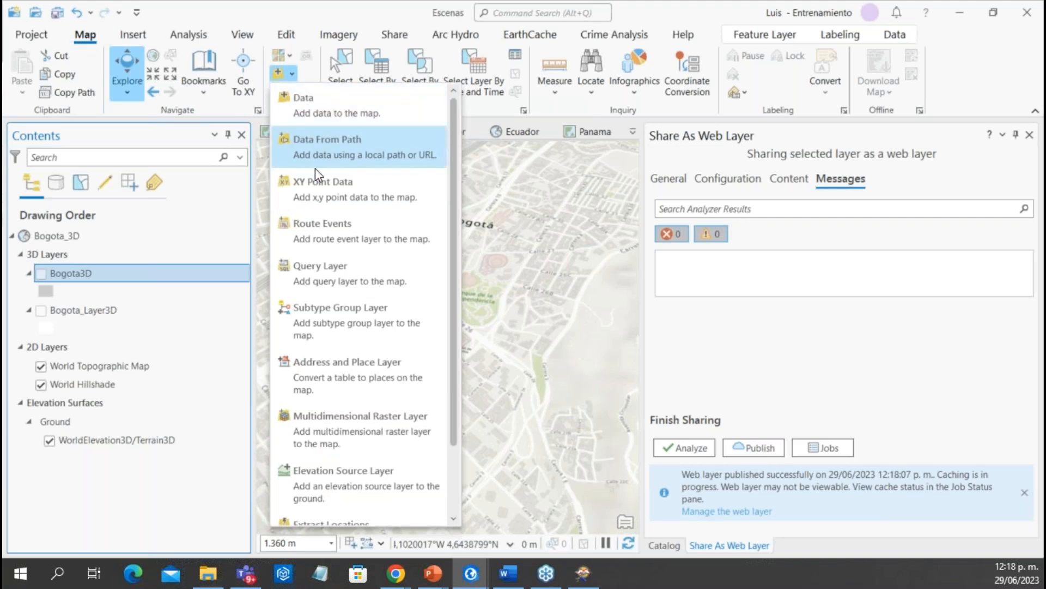
{"action": "left_click", "coordinate": [335, 147]}
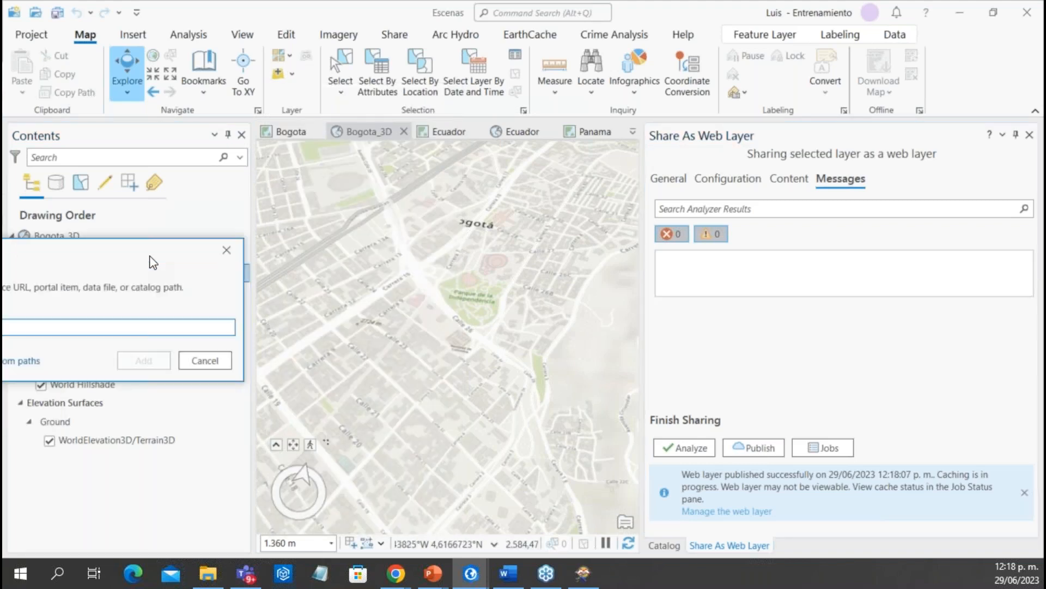
{"action": "type", "text": "https://entrenamiento.maps.arcgis.com/home/item.html?id=ef4d27ad4dd64d86a889c535651b72d9"}
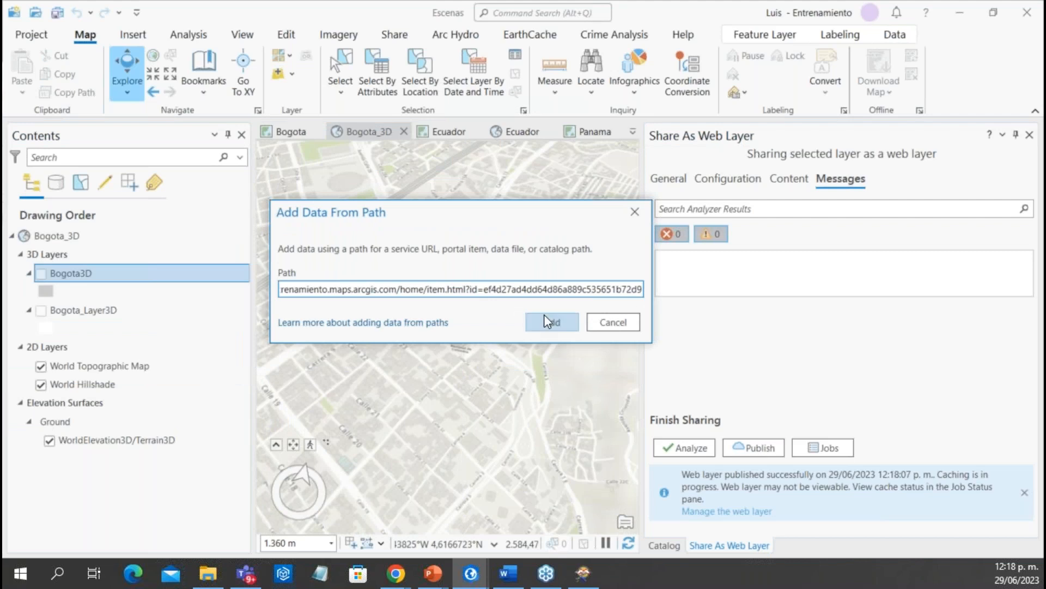
{"action": "left_click", "coordinate": [536, 322]}
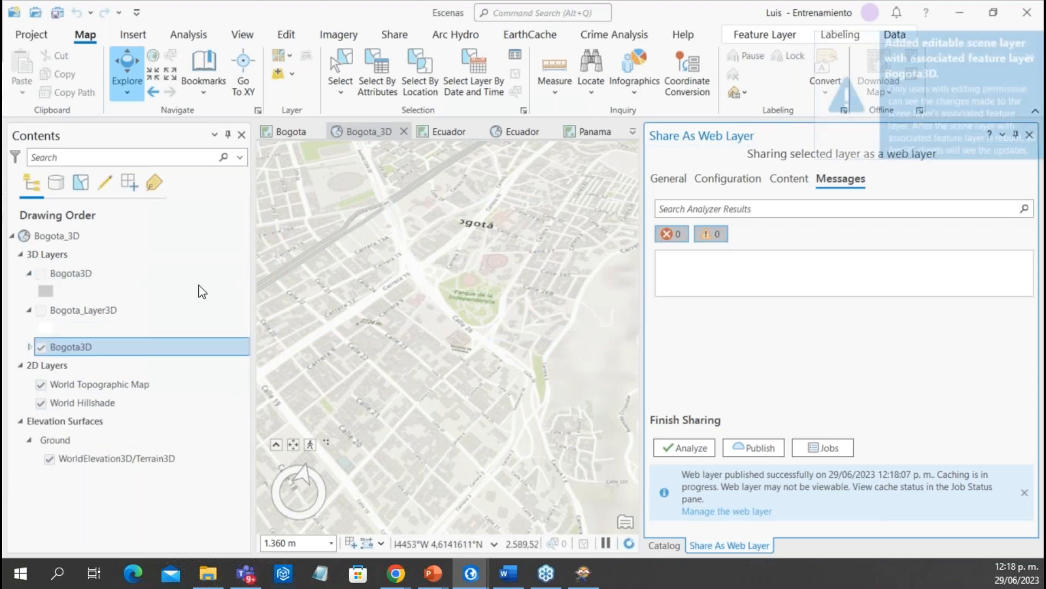
Turn on Bogota_Layer3D beside the Bogota3D web layer, select both, and save the project
{"action": "left_click", "coordinate": [41, 310]}
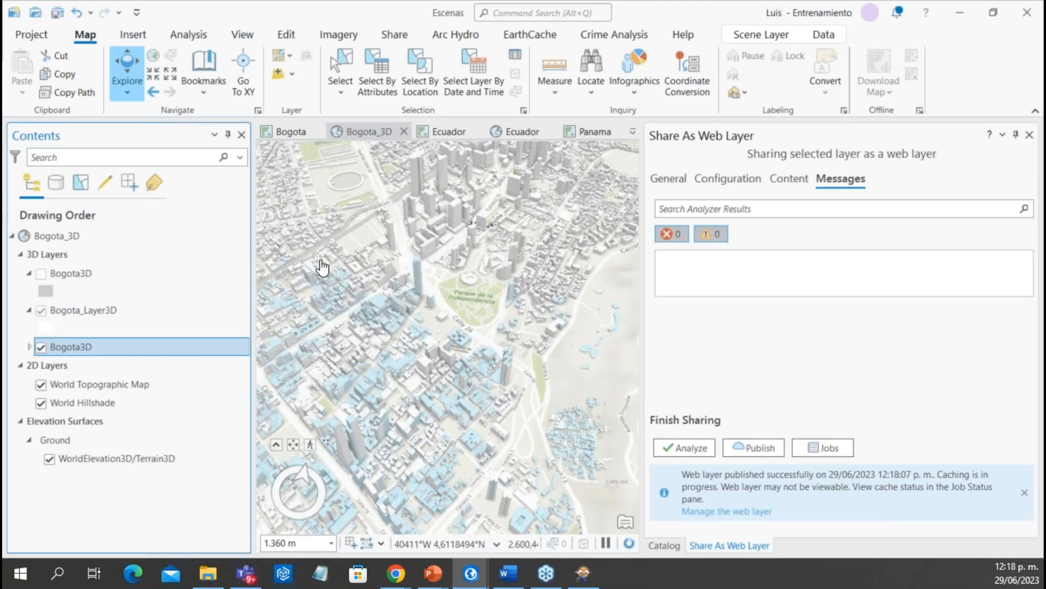
{"action": "left_click", "coordinate": [28, 346]}
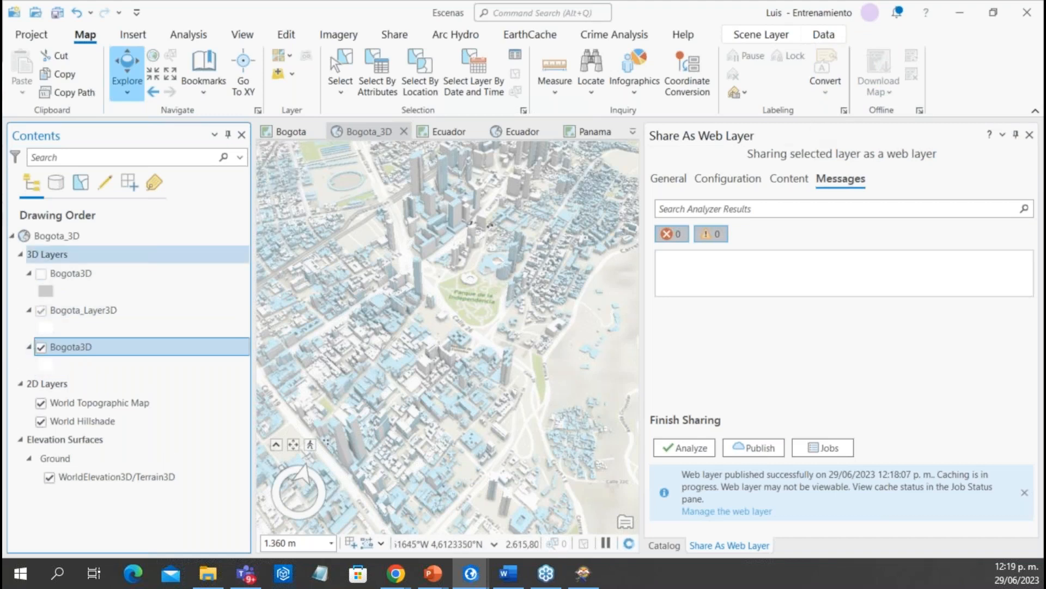
{"action": "left_click", "coordinate": [82, 309], "text": "ctrl"}
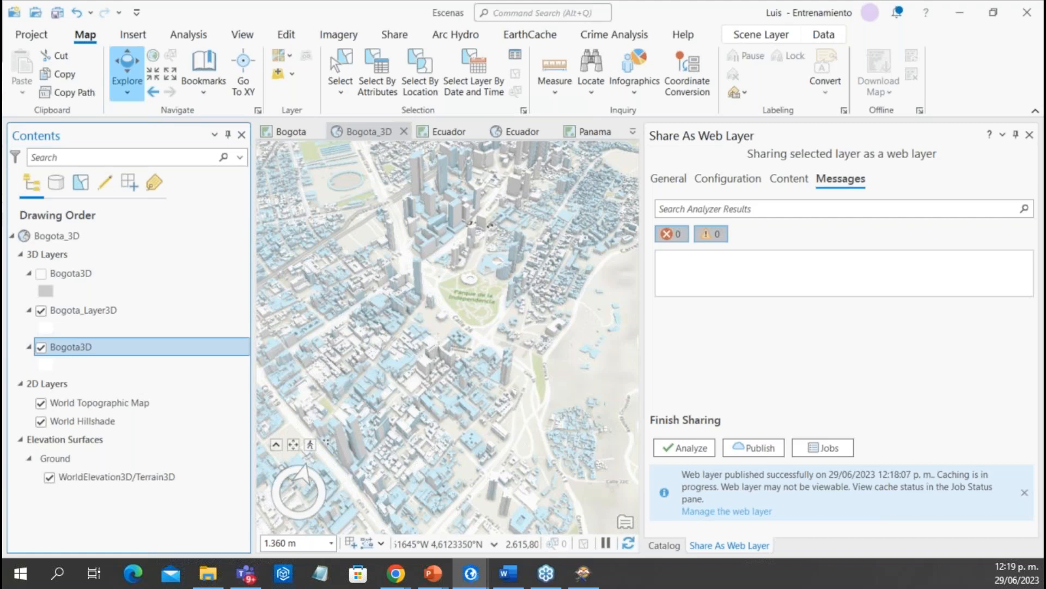
{"action": "key", "text": "alt+Tab"}
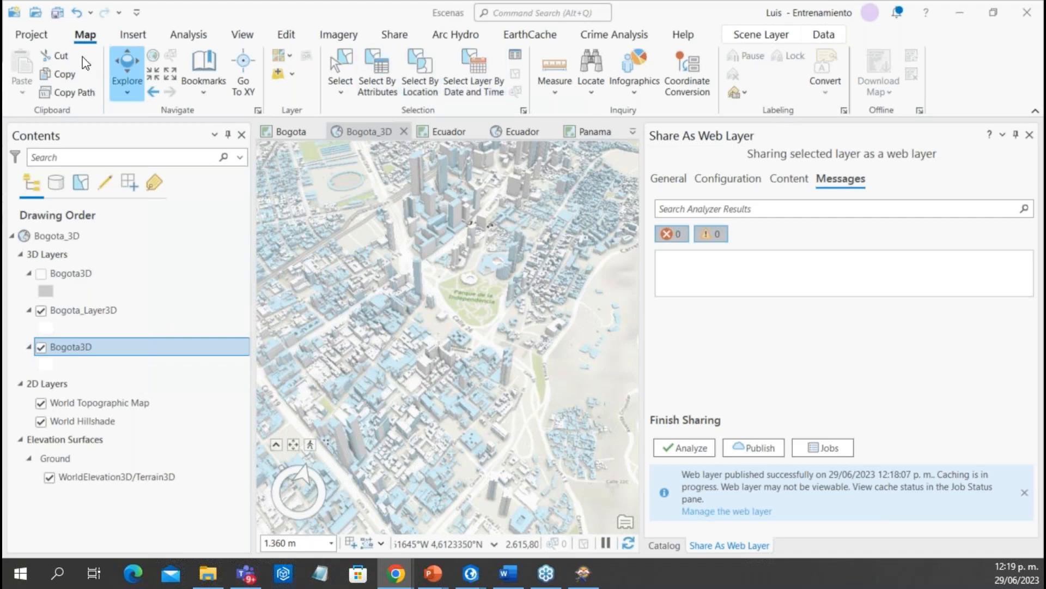
{"action": "left_click", "coordinate": [57, 16]}
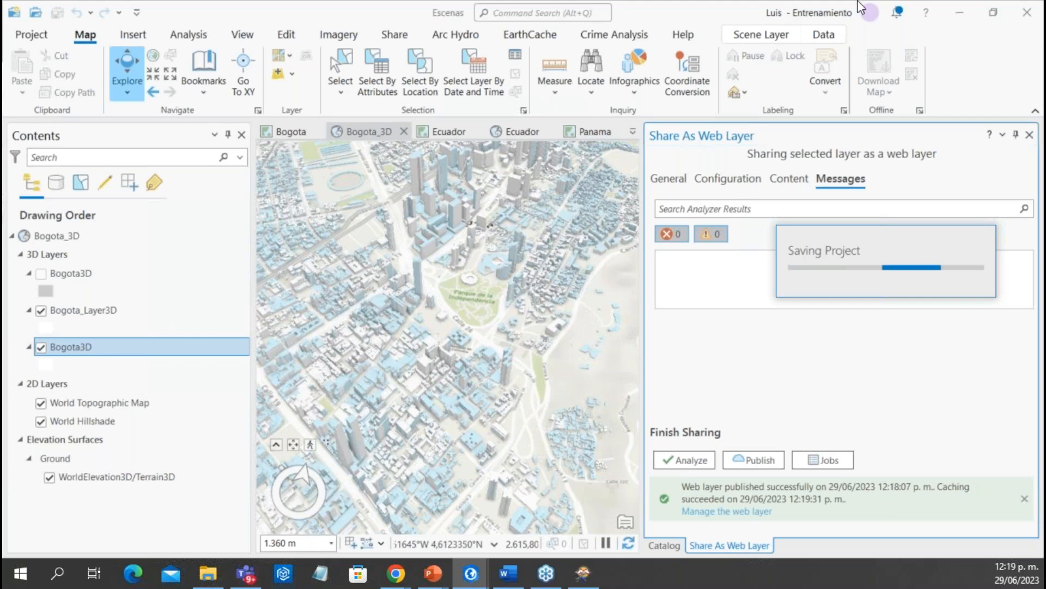
Minimize ArcGIS Pro and advance the PowerPoint slideshow to the ¿Preguntas? slide
{"action": "left_click", "coordinate": [960, 19]}
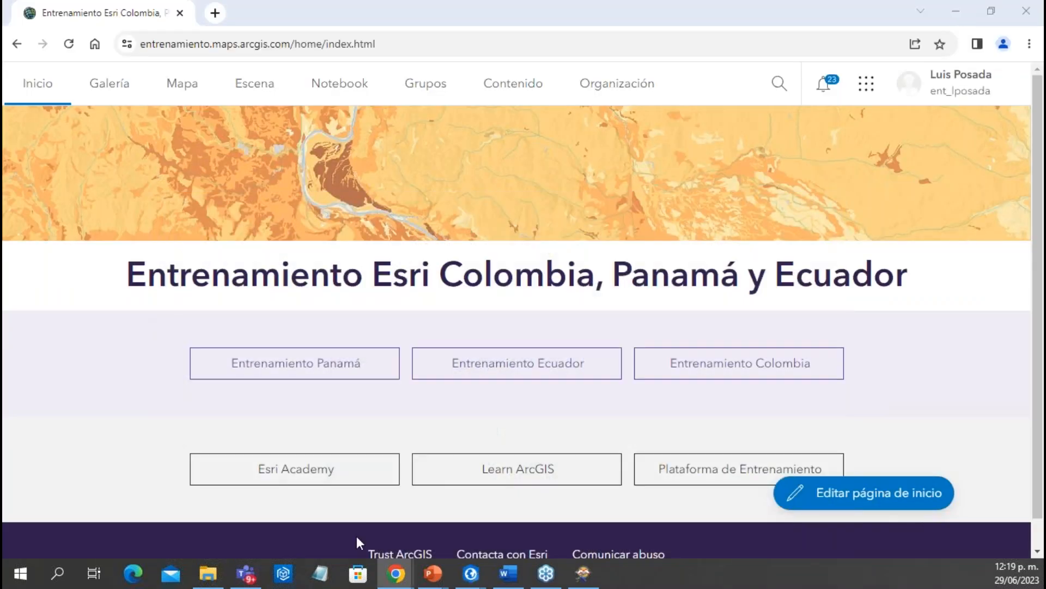
{"action": "mouse_move", "coordinate": [440, 578]}
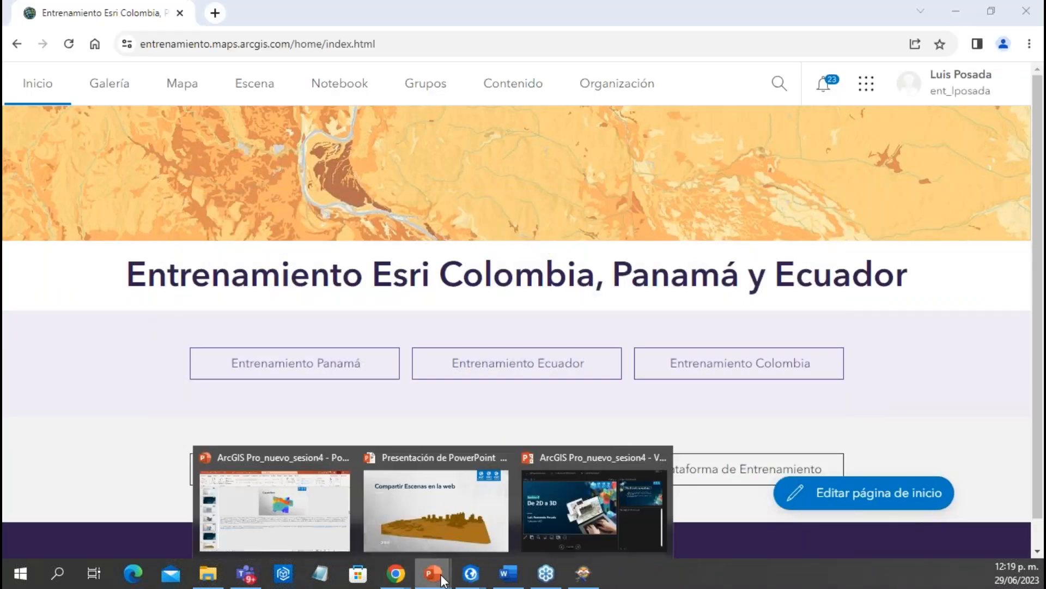
{"action": "left_click", "coordinate": [426, 525]}
{"action": "key", "text": "Right"}
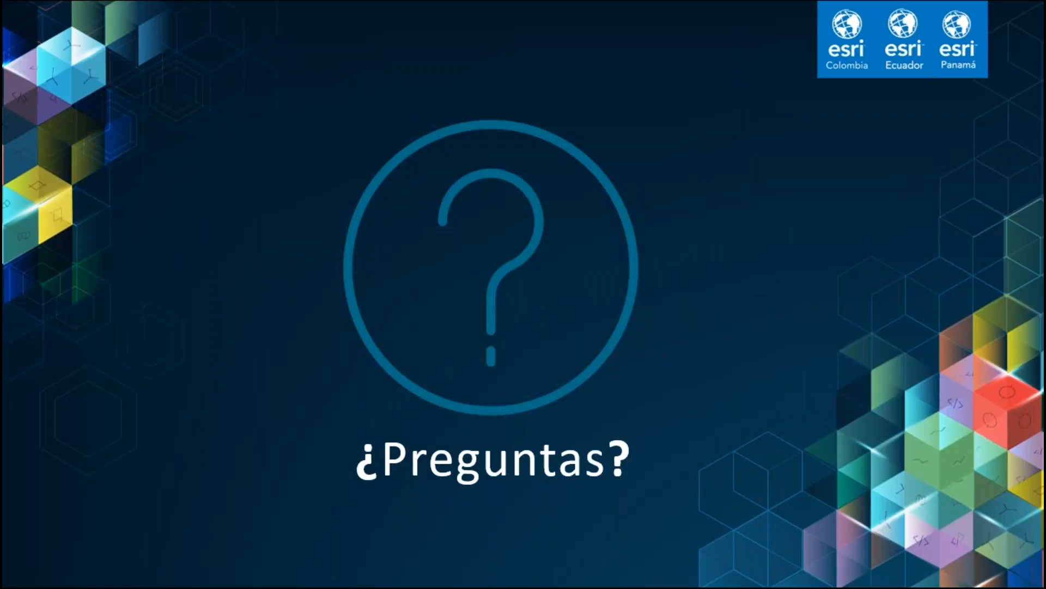
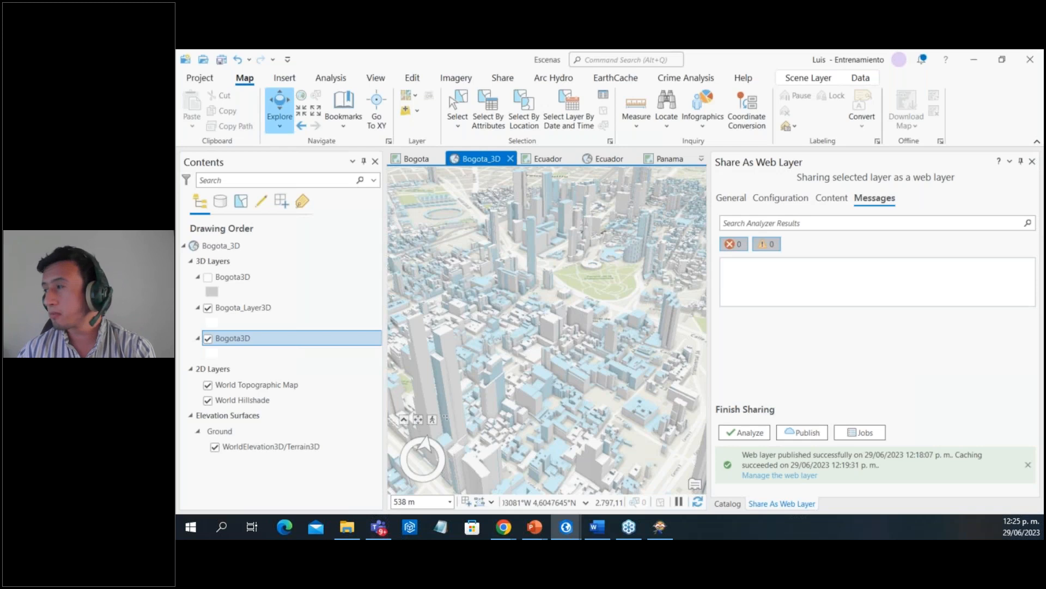
With Bogota3D published, switch from ArcGIS Pro over to the browser window
{"action": "key", "text": "alt+Tab"}
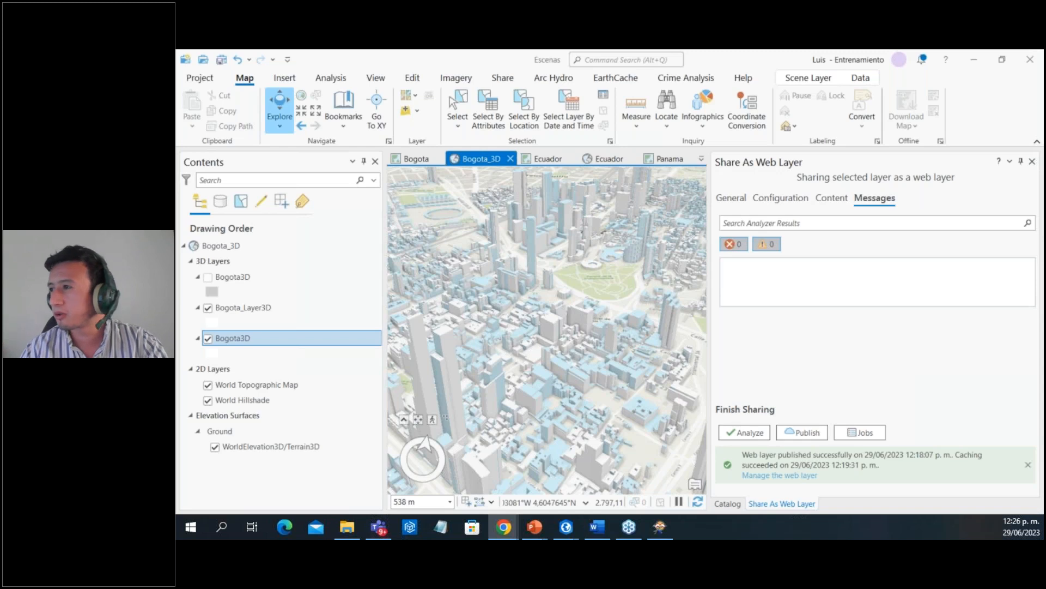
Check the data source in the bottom Bogota3D layer's properties
{"action": "right_click", "coordinate": [264, 343]}
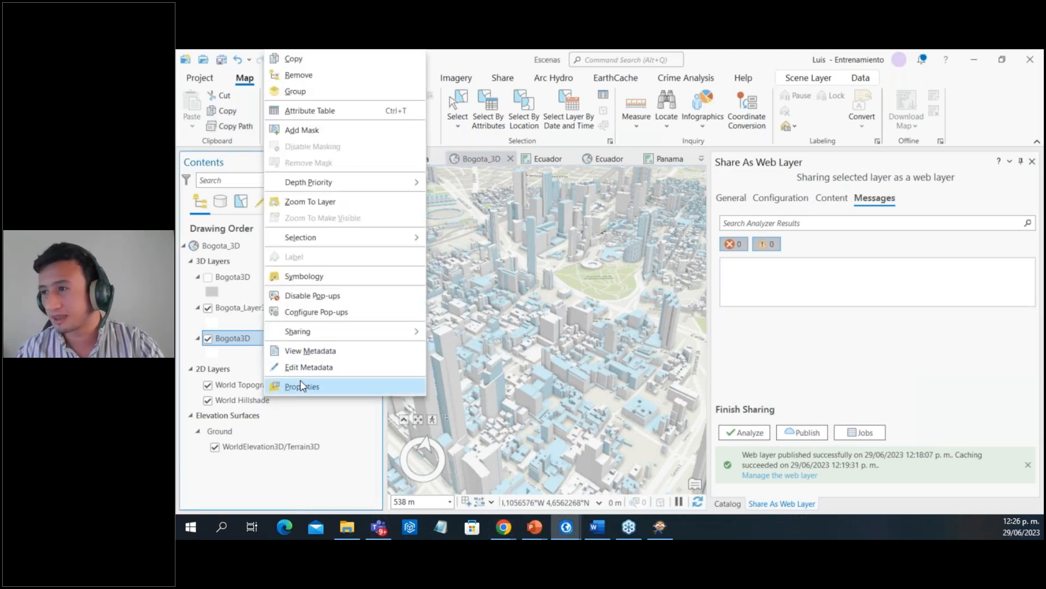
{"action": "left_click", "coordinate": [302, 381]}
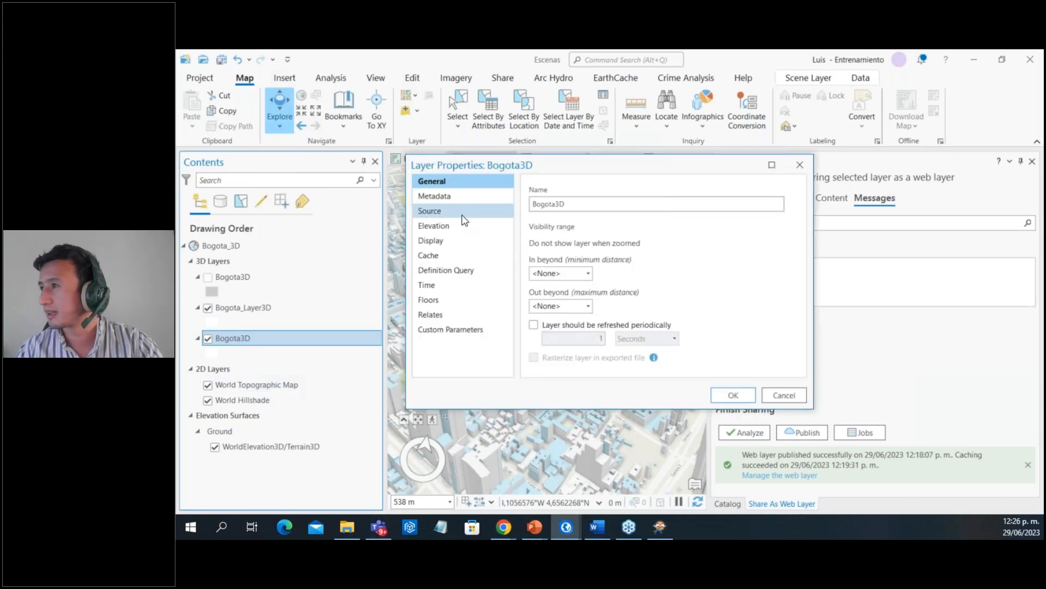
{"action": "left_click", "coordinate": [462, 212]}
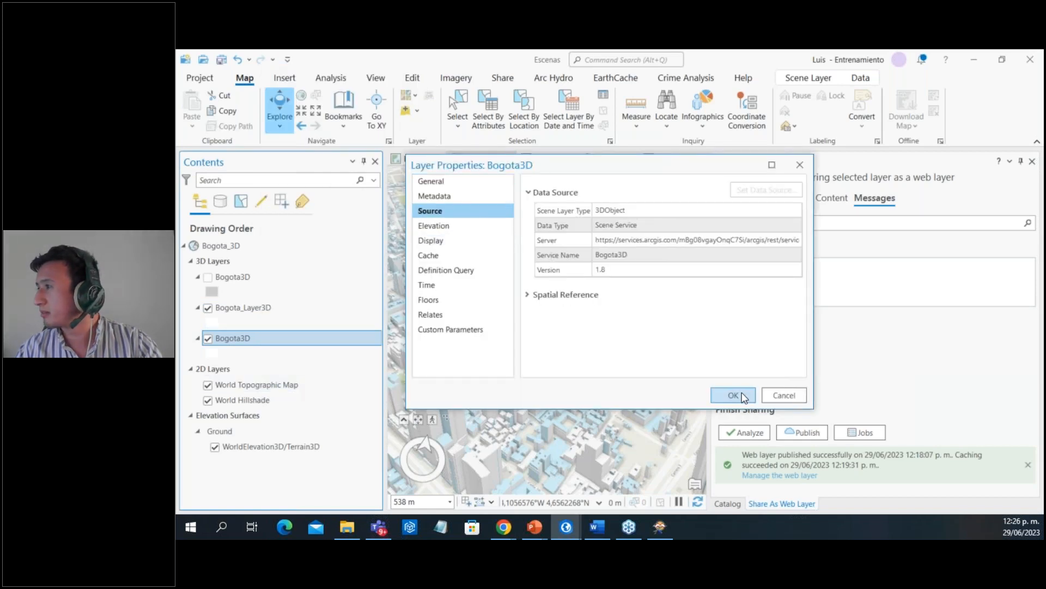
{"action": "left_click", "coordinate": [733, 395]}
Review the top Bogota3D layer's general, metadata and source properties, then show the Catalog pane
{"action": "left_click", "coordinate": [229, 276]}
{"action": "right_click", "coordinate": [234, 276]}
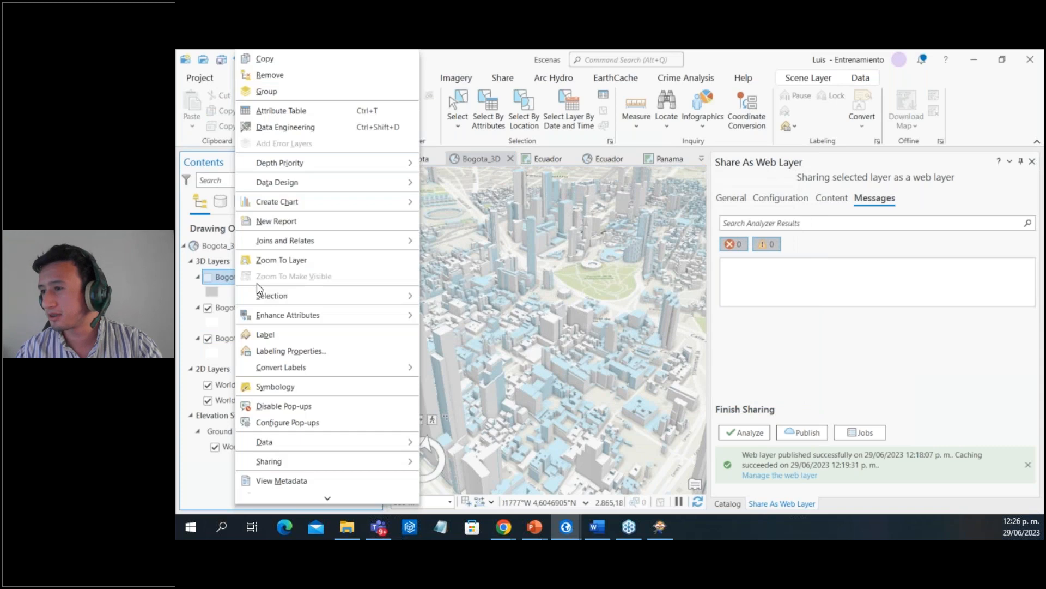
{"action": "left_click", "coordinate": [288, 492]}
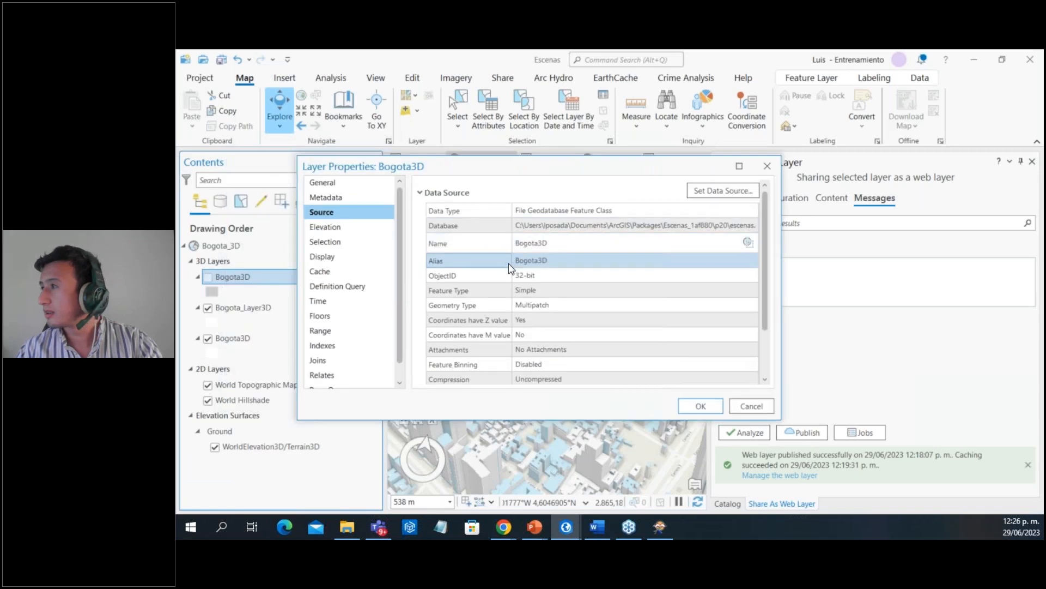
{"action": "scroll", "coordinate": [509, 264], "scroll_direction": "down", "scroll_amount": 3}
{"action": "left_click", "coordinate": [356, 188]}
{"action": "left_click", "coordinate": [358, 199]}
{"action": "left_click", "coordinate": [358, 212]}
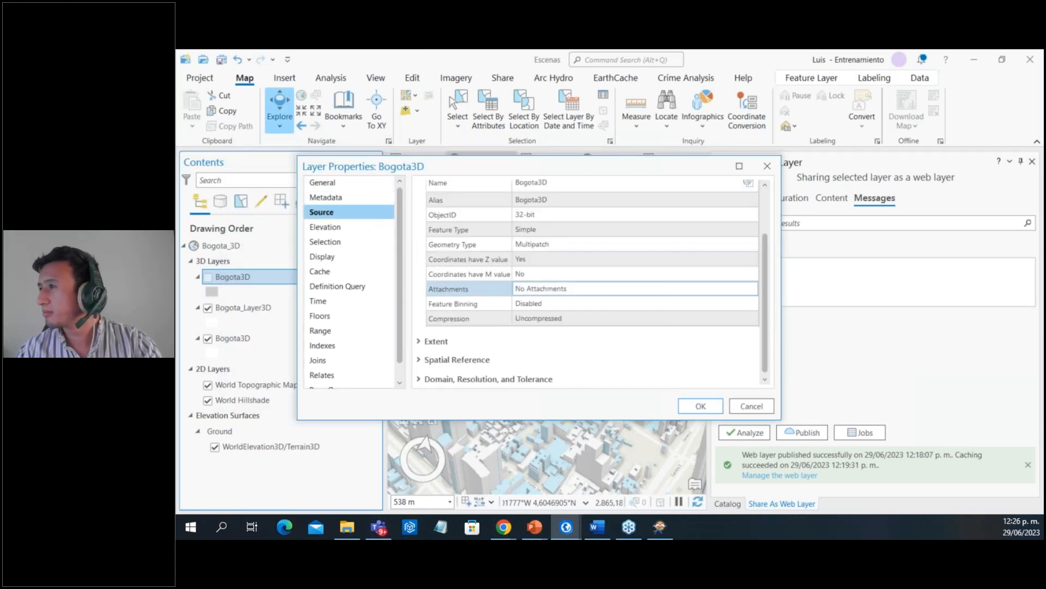
{"action": "scroll", "coordinate": [563, 292], "scroll_direction": "up", "scroll_amount": 2}
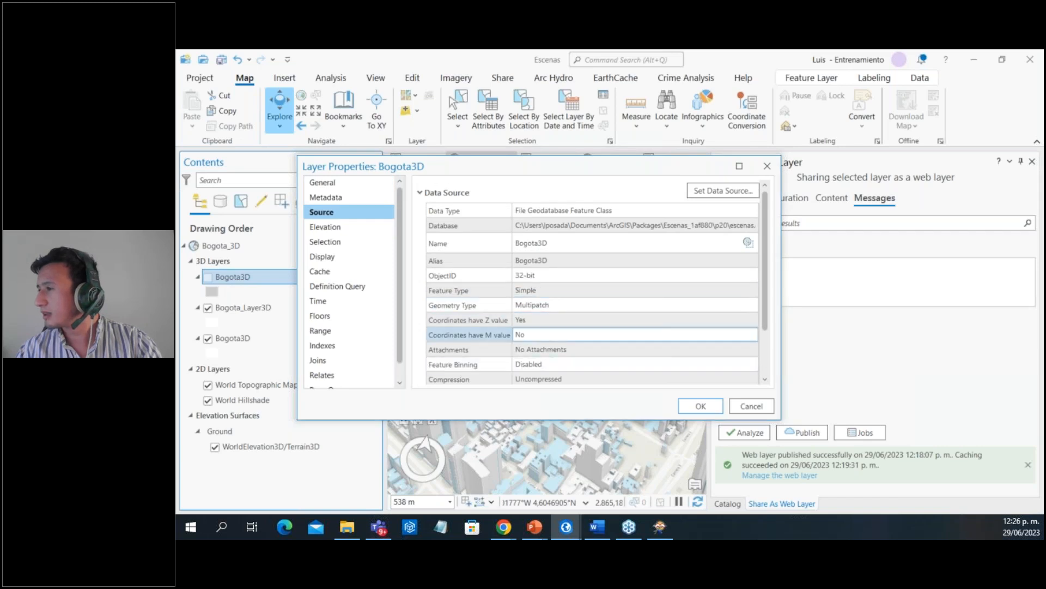
{"action": "scroll", "coordinate": [605, 345], "scroll_direction": "down", "scroll_amount": 3}
{"action": "left_click", "coordinate": [701, 406]}
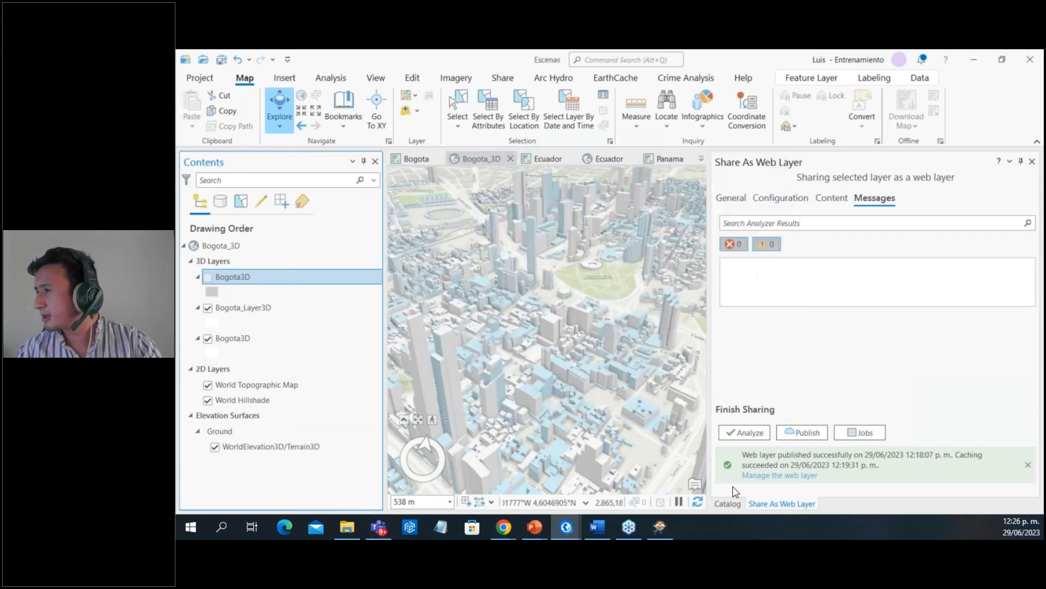
{"action": "left_click", "coordinate": [728, 503]}
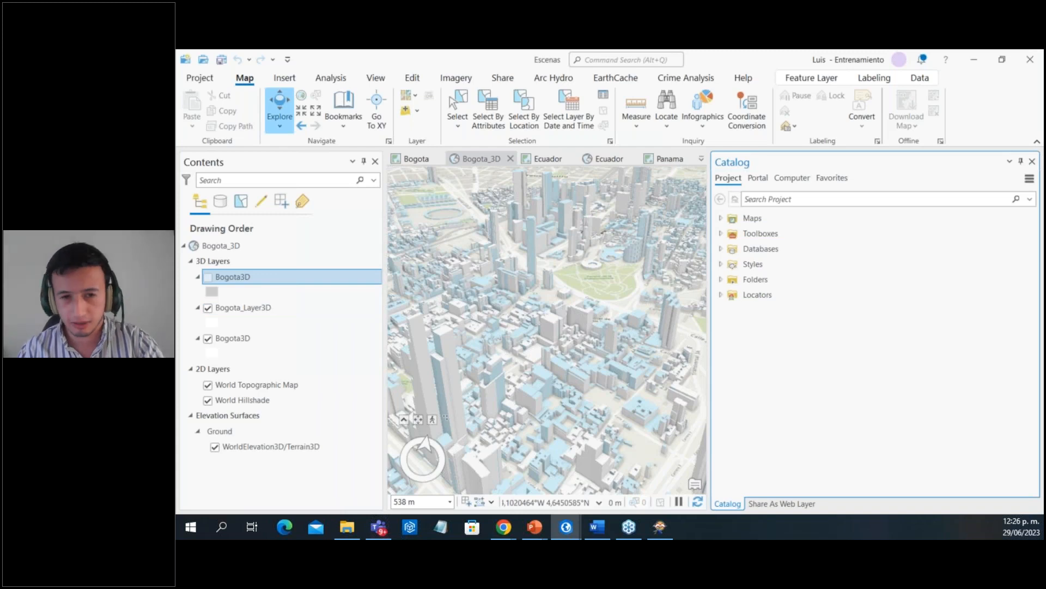
Switch to Chrome to show the Bogota3D buildings in the My Scene web viewer
{"action": "key", "text": "alt+Tab"}
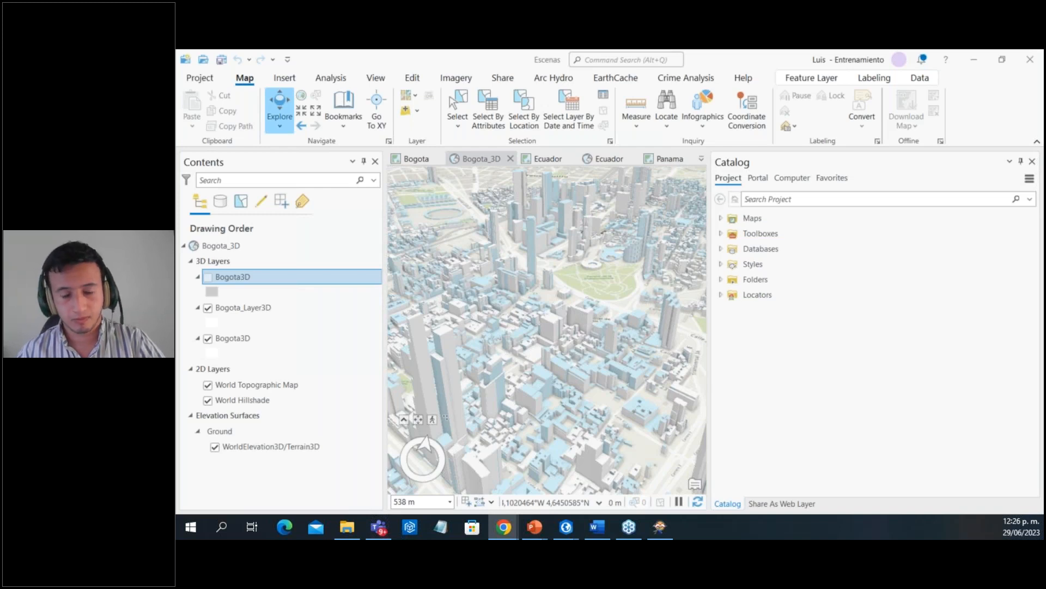
{"action": "key", "text": "alt+Tab"}
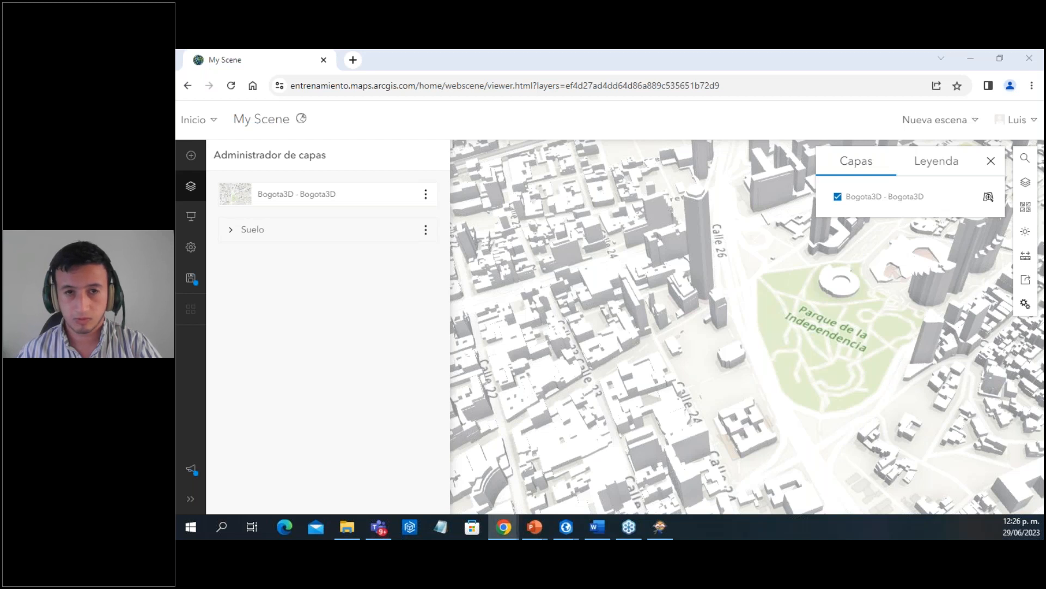
{"action": "left_click_drag", "start_coordinate": [175, 192], "coordinate": [556, 114]}
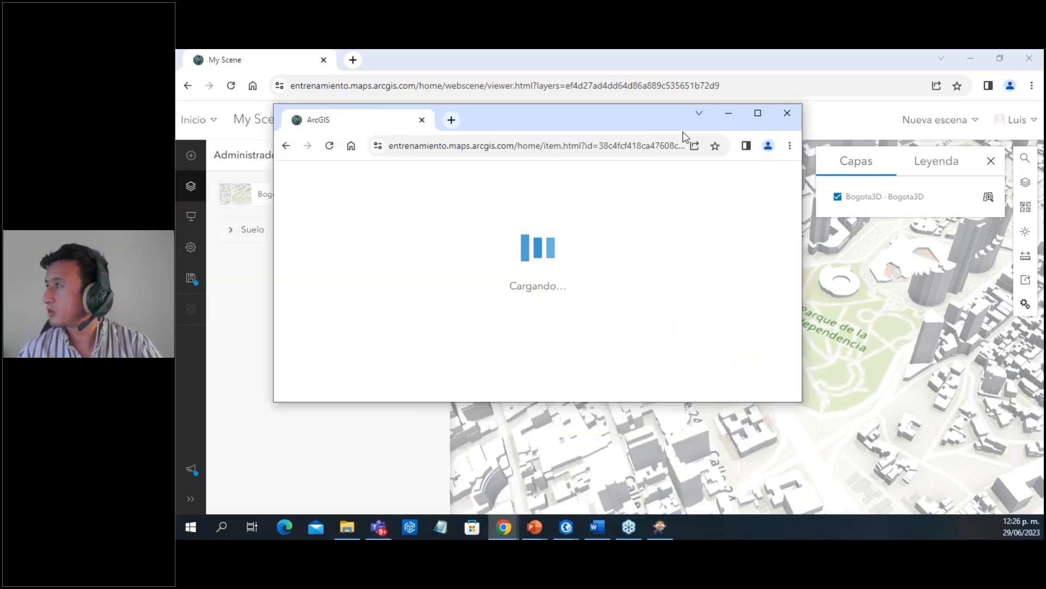
{"action": "left_click", "coordinate": [758, 113]}
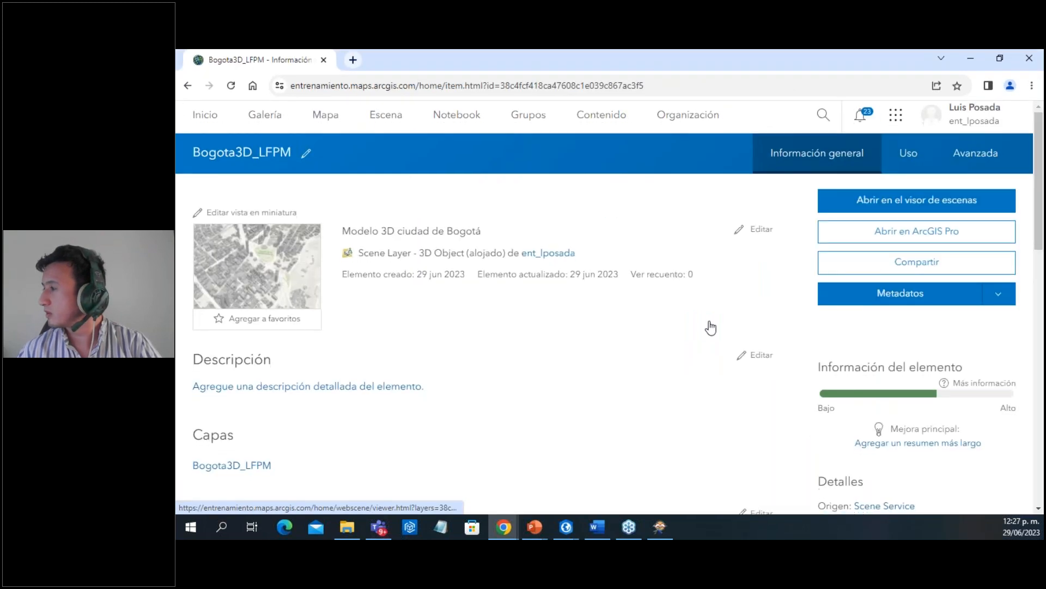
{"action": "scroll", "coordinate": [709, 326], "scroll_direction": "down", "scroll_amount": 6}
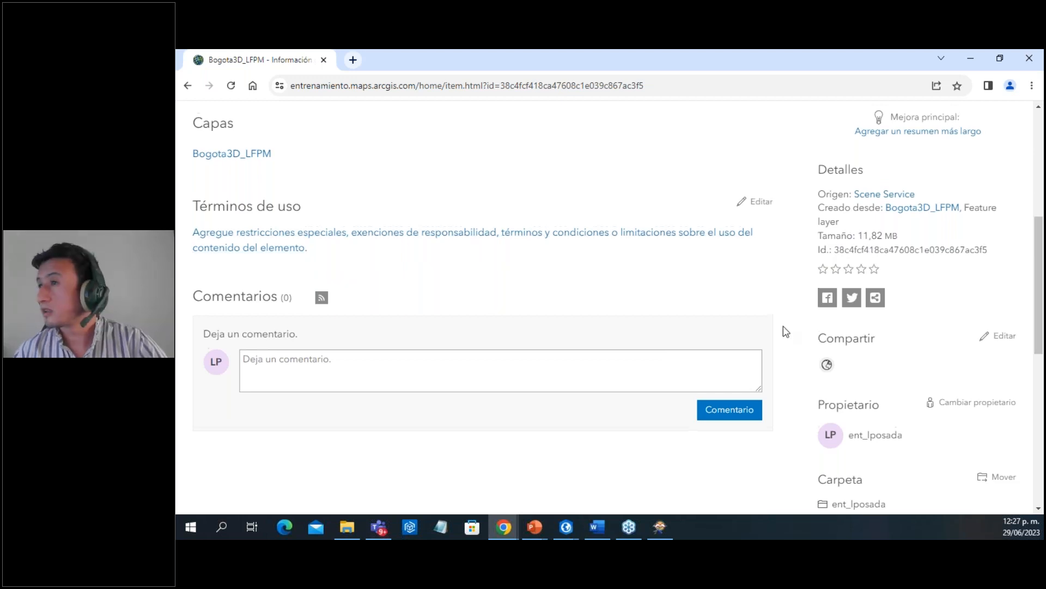
{"action": "scroll", "coordinate": [709, 326], "scroll_direction": "up", "scroll_amount": 1}
{"action": "scroll", "coordinate": [615, 338], "scroll_direction": "up", "scroll_amount": 1}
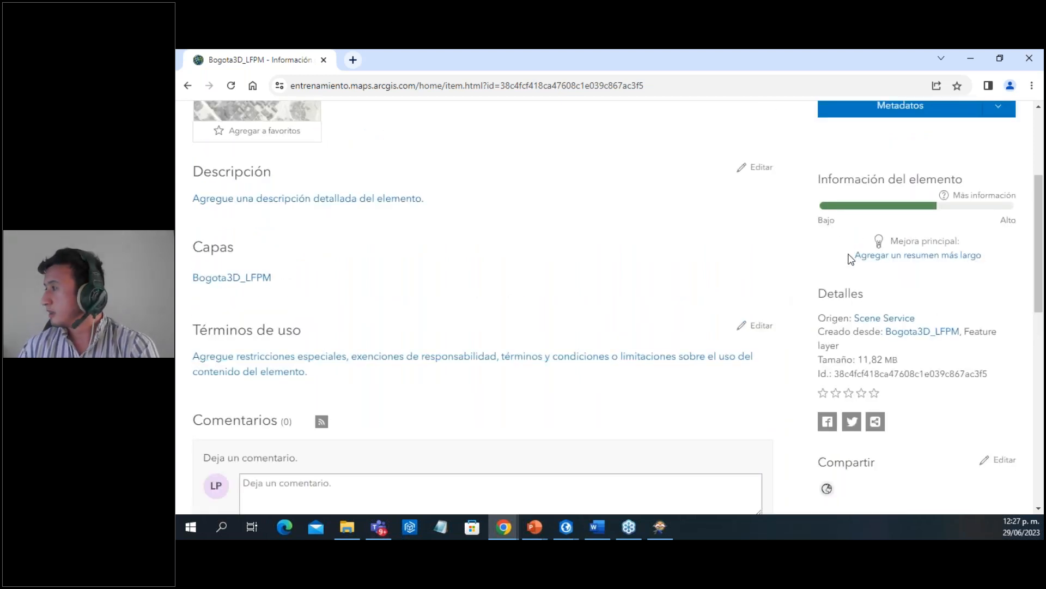
{"action": "scroll", "coordinate": [840, 299], "scroll_direction": "down", "scroll_amount": 1}
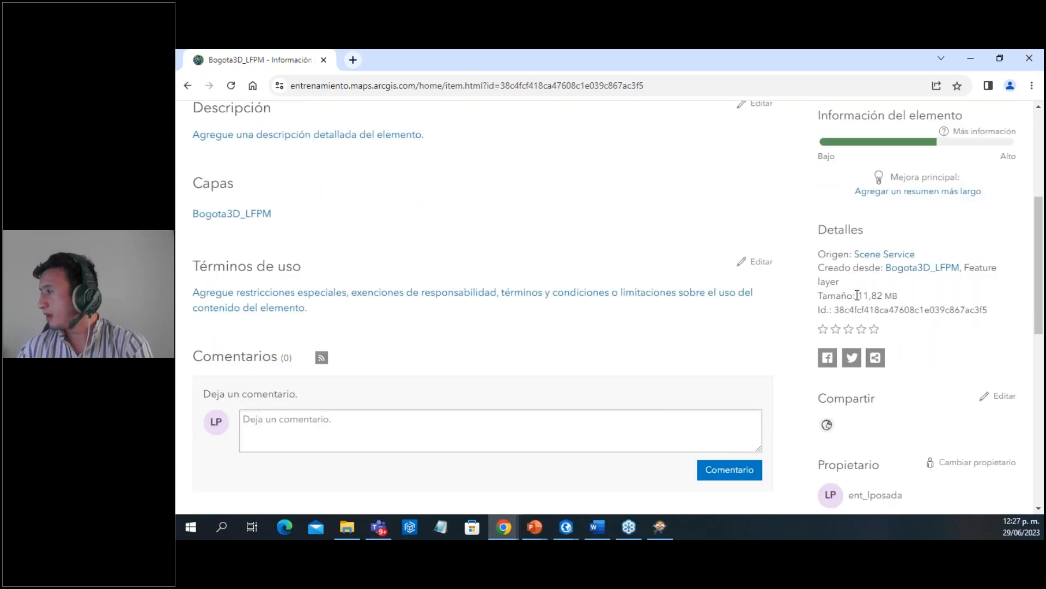
{"action": "left_click_drag", "start_coordinate": [858, 295], "coordinate": [909, 299]}
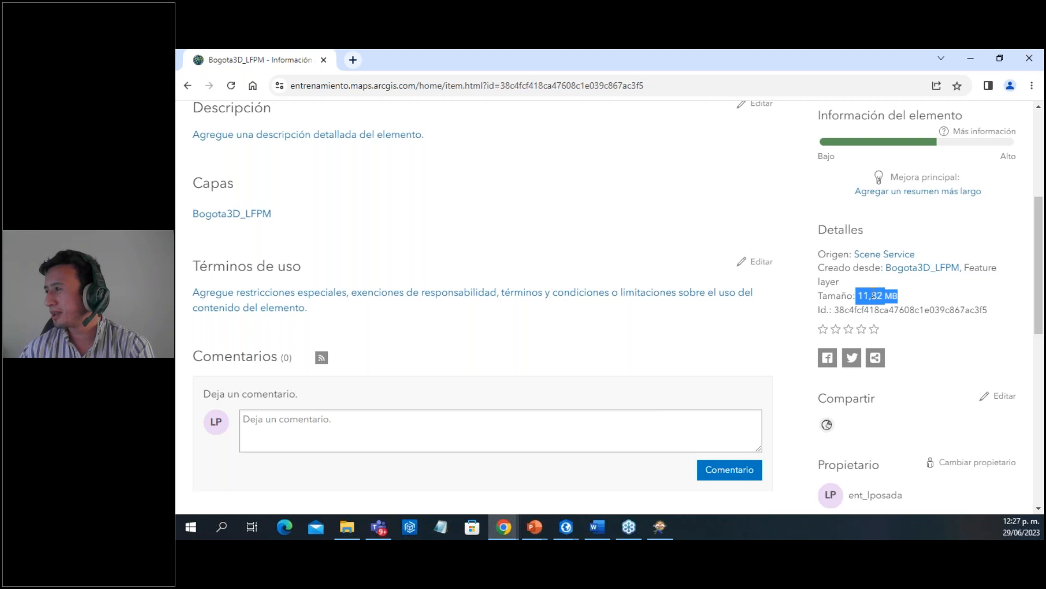
{"action": "scroll", "coordinate": [469, 416], "scroll_direction": "up", "scroll_amount": 4}
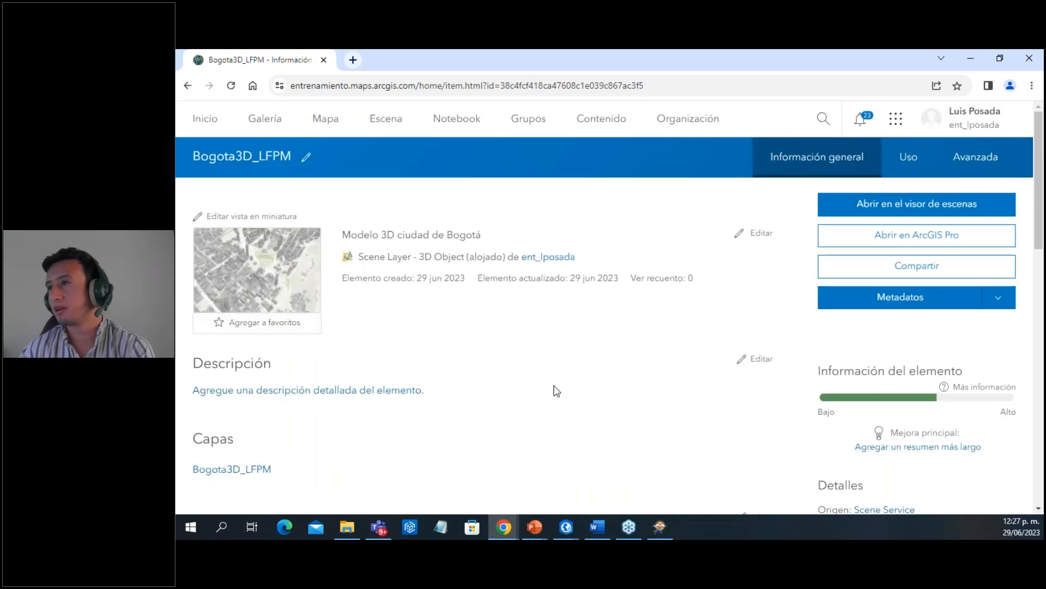
{"action": "scroll", "coordinate": [811, 339], "scroll_direction": "down", "scroll_amount": 5}
{"action": "left_click", "coordinate": [870, 294]}
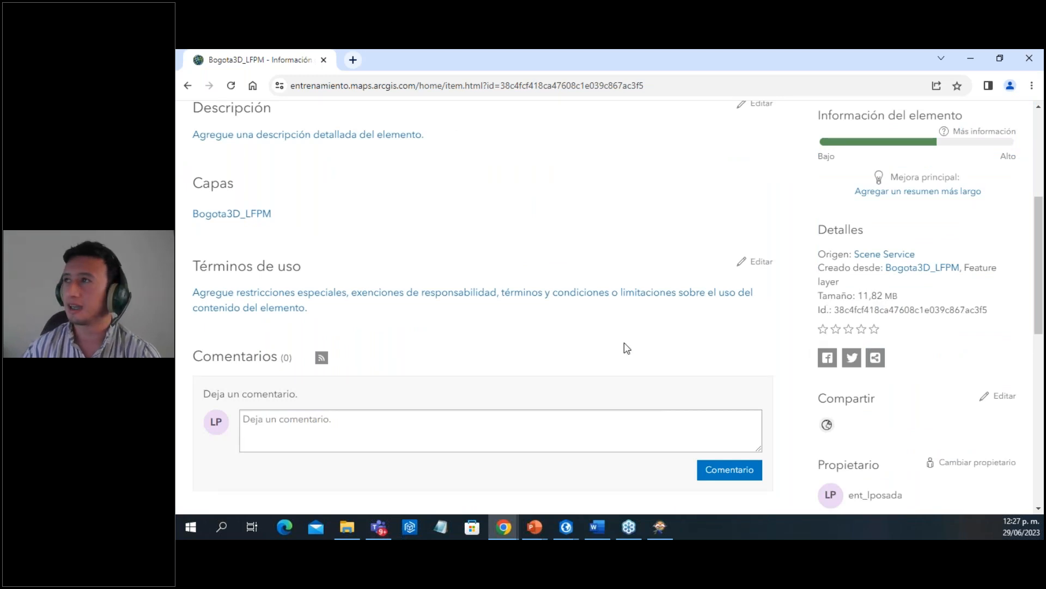
{"action": "left_click", "coordinate": [322, 61]}
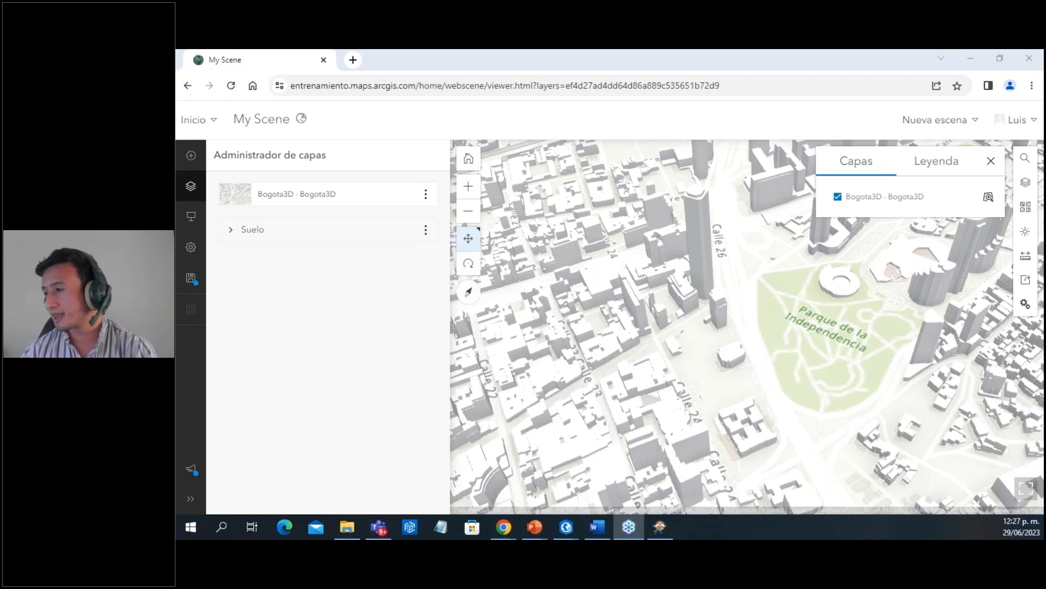
{"action": "mouse_move", "coordinate": [567, 526]}
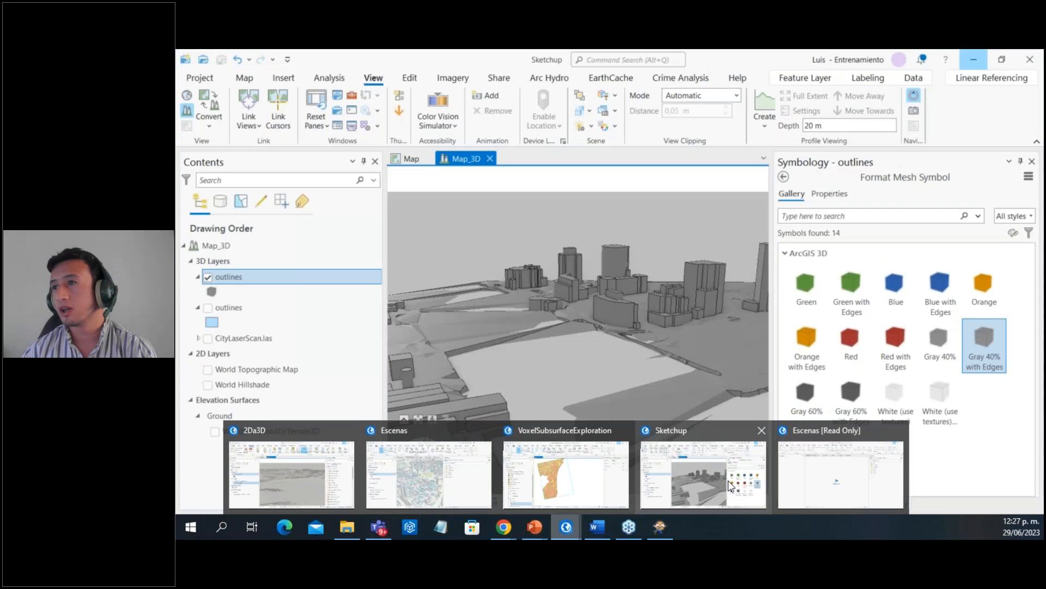
Bring the Sketchup project's Map_3D scene to the front and show the Share ribbon commands
{"action": "left_click", "coordinate": [730, 485]}
{"action": "right_click", "coordinate": [334, 277]}
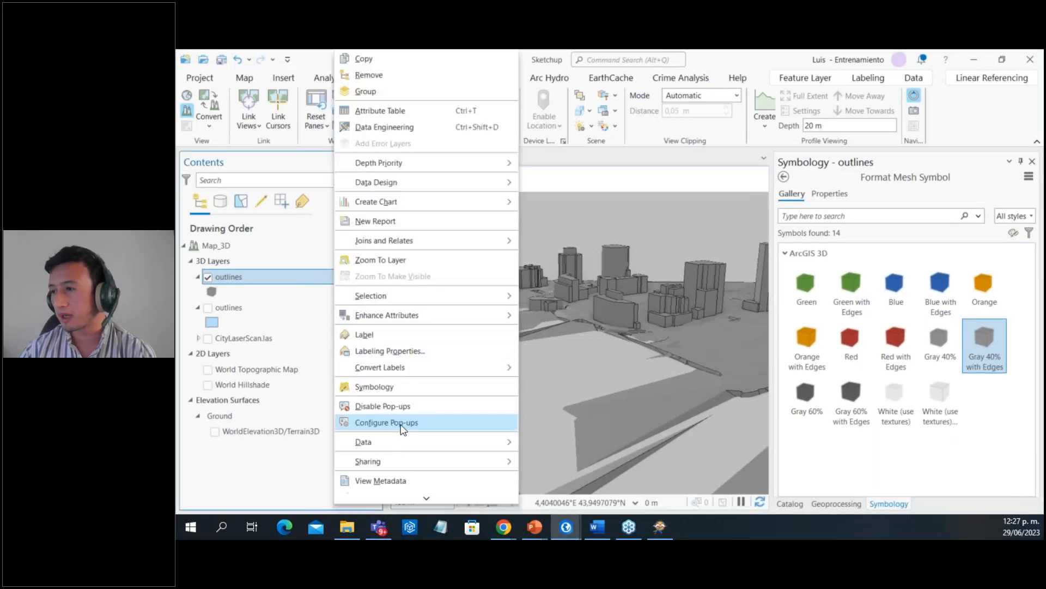
{"action": "left_click", "coordinate": [268, 467]}
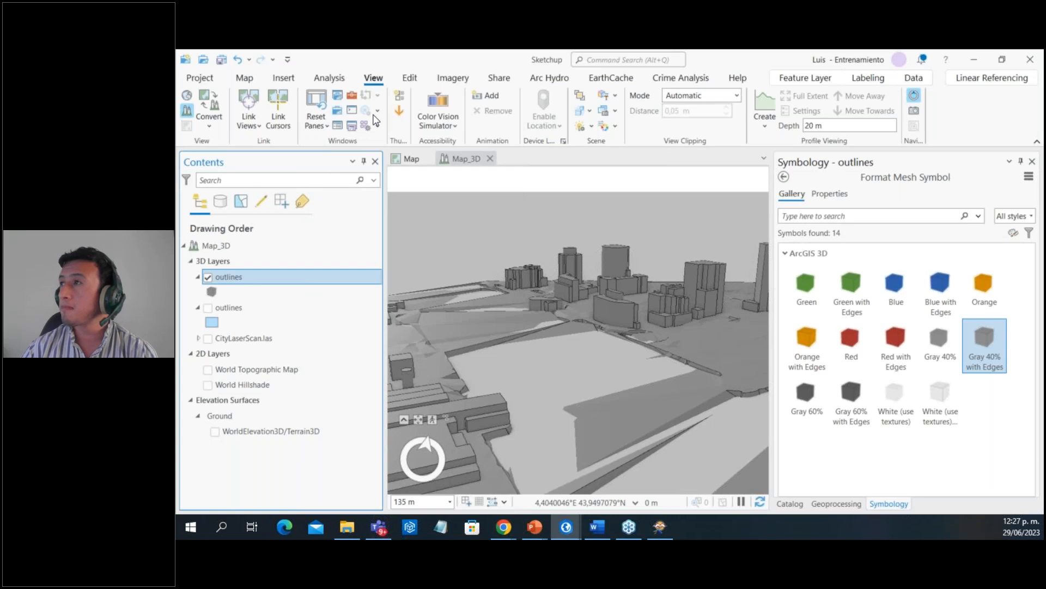
{"action": "left_click", "coordinate": [499, 78]}
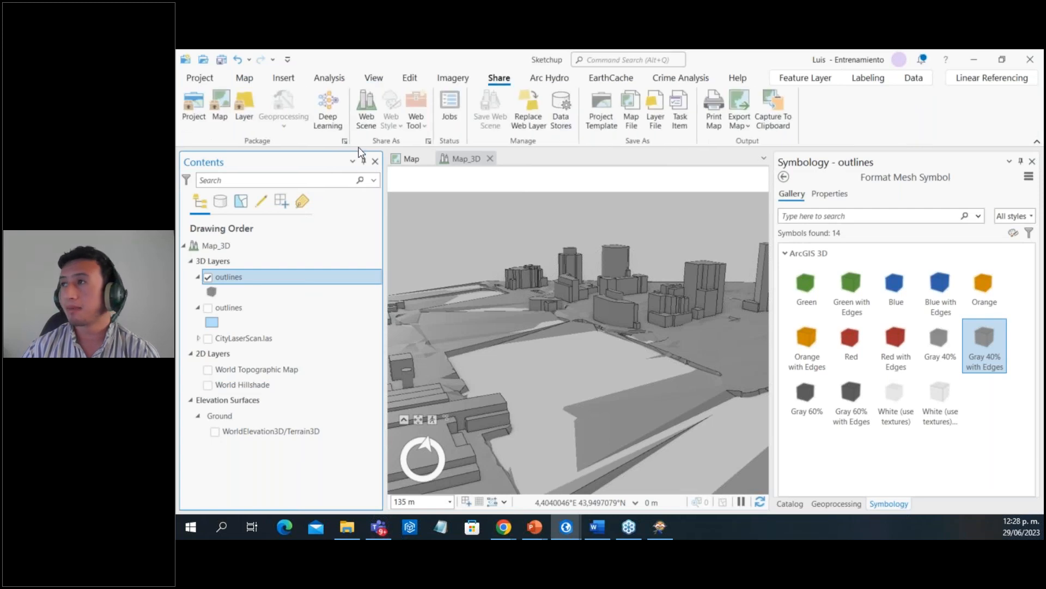
Start sharing Map_3D as a web scene from the Share As group
{"action": "left_click", "coordinate": [368, 121]}
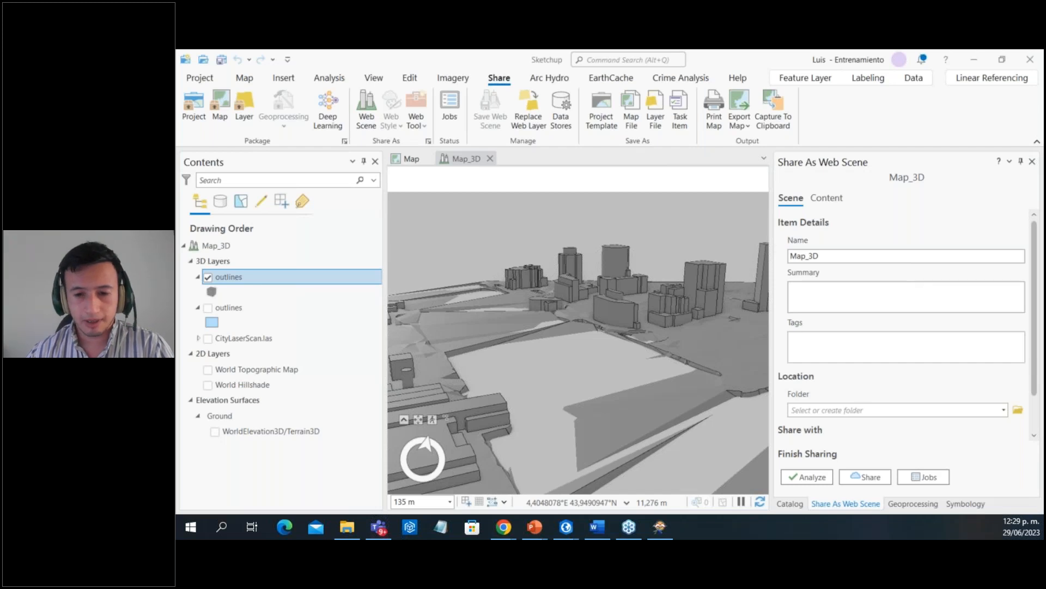
Switch to the PowerPoint slideshow and step back to the Conclusiones slide
{"action": "key", "text": "alt+Tab"}
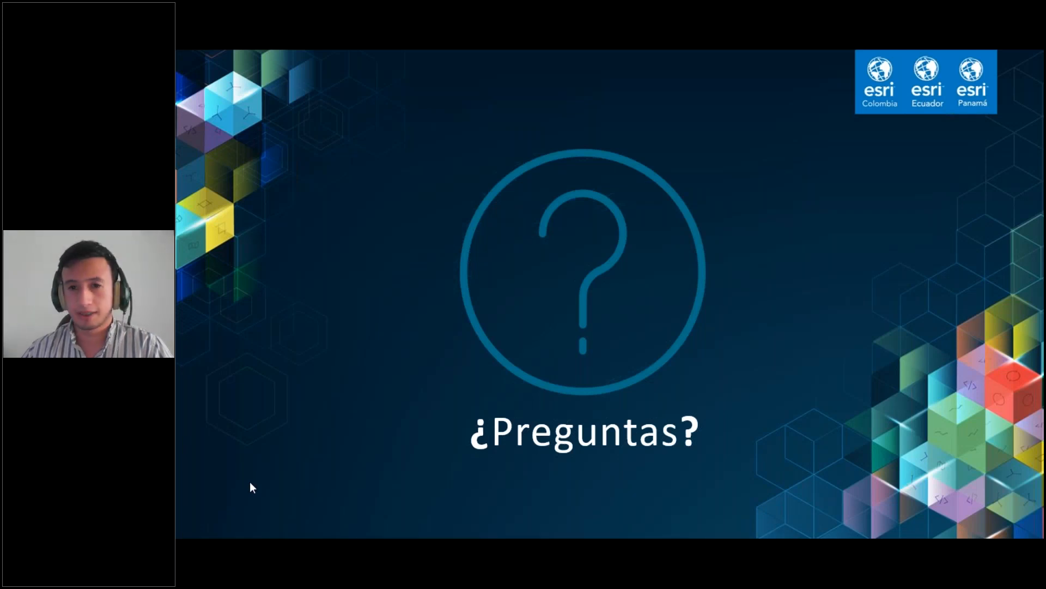
{"action": "key", "text": "Left"}
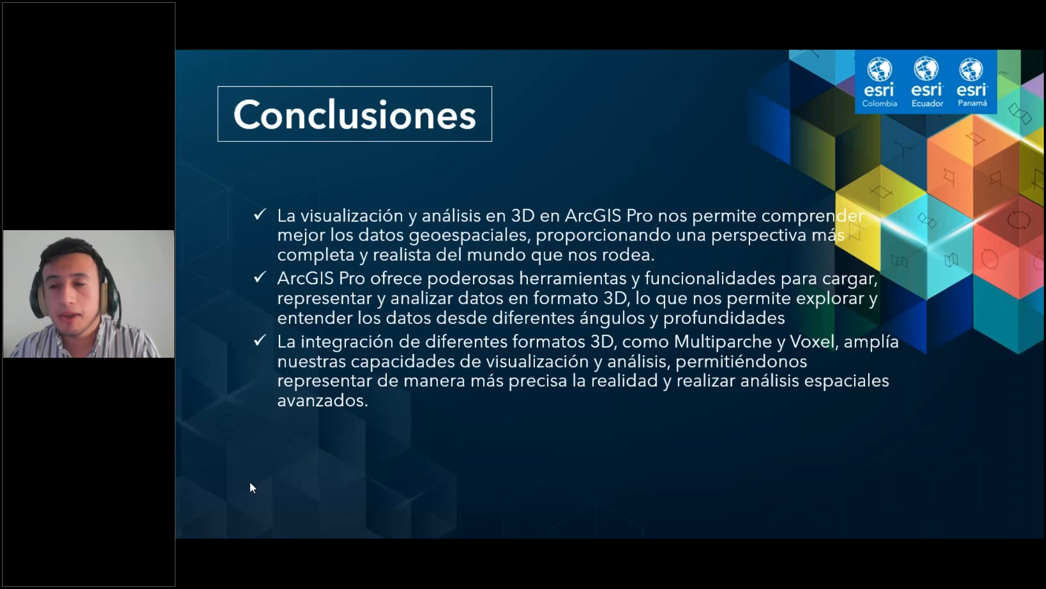